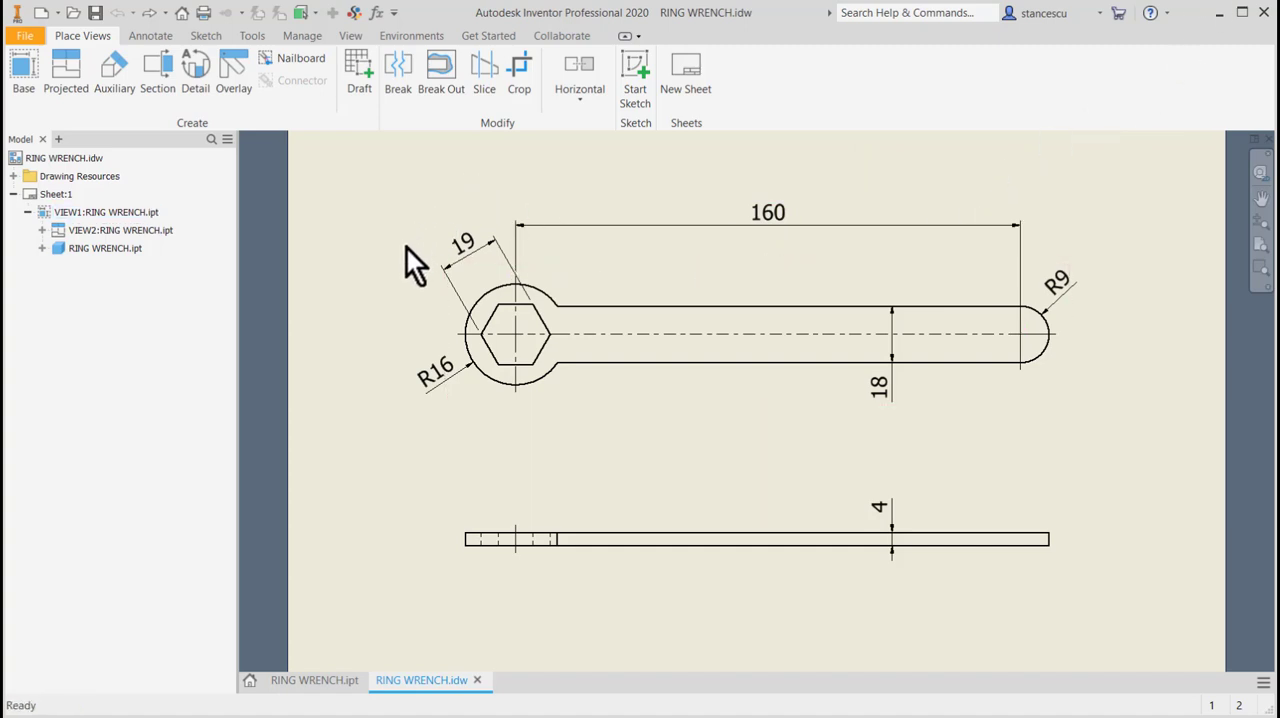
# Create a new metric part from the Standard (mm).ipt template and start a 2D sketch on the XY plane.
pyautogui.click(43, 13)
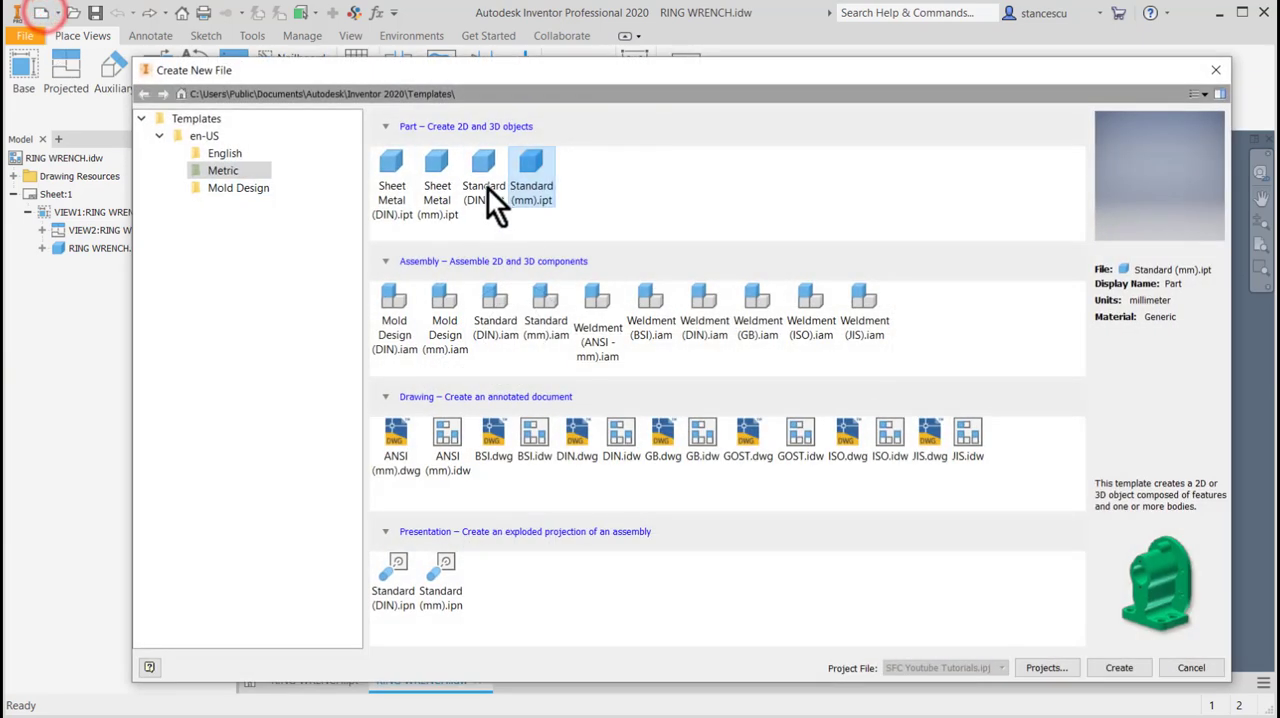
pyautogui.doubleClick(529, 178)
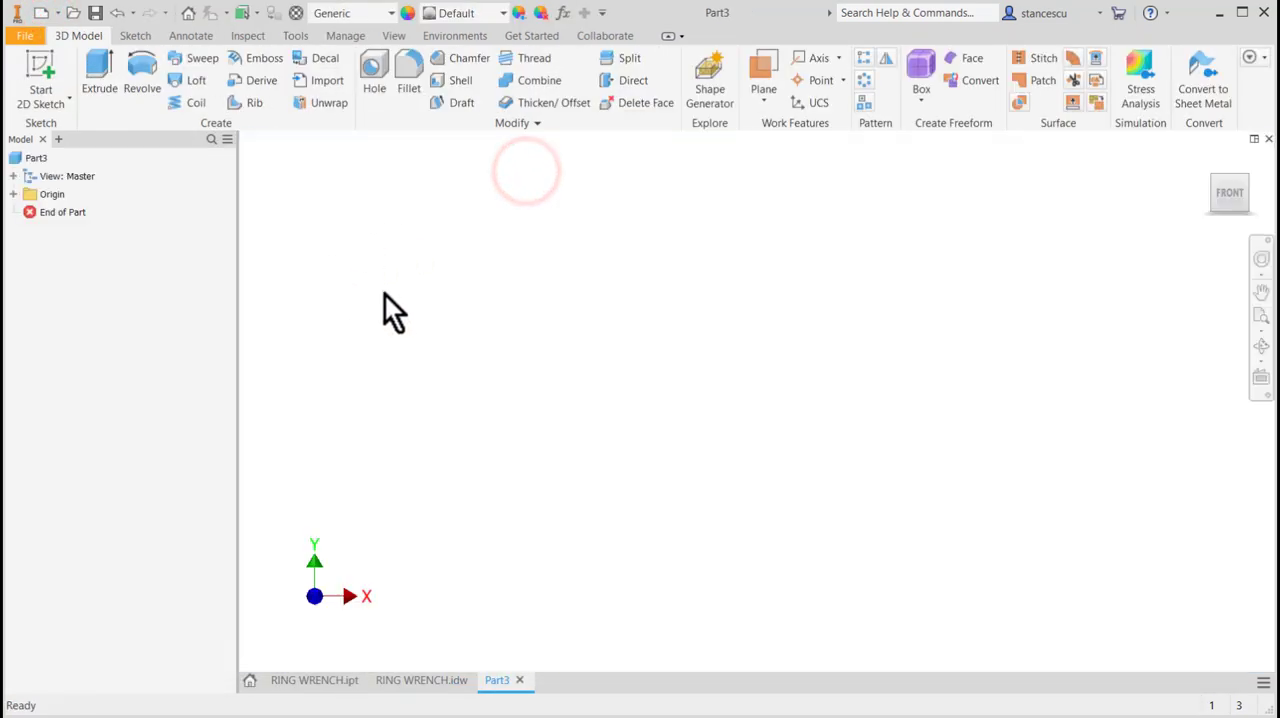
pyautogui.click(47, 64)
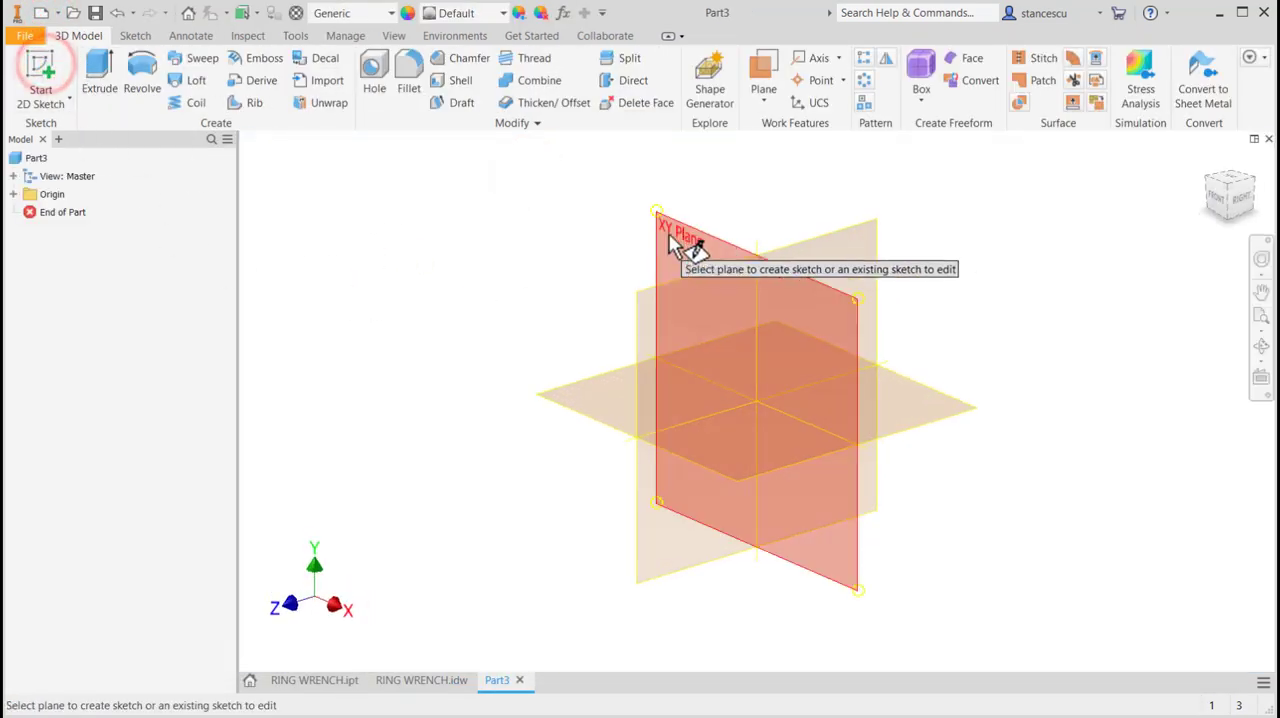
pyautogui.click(672, 233)
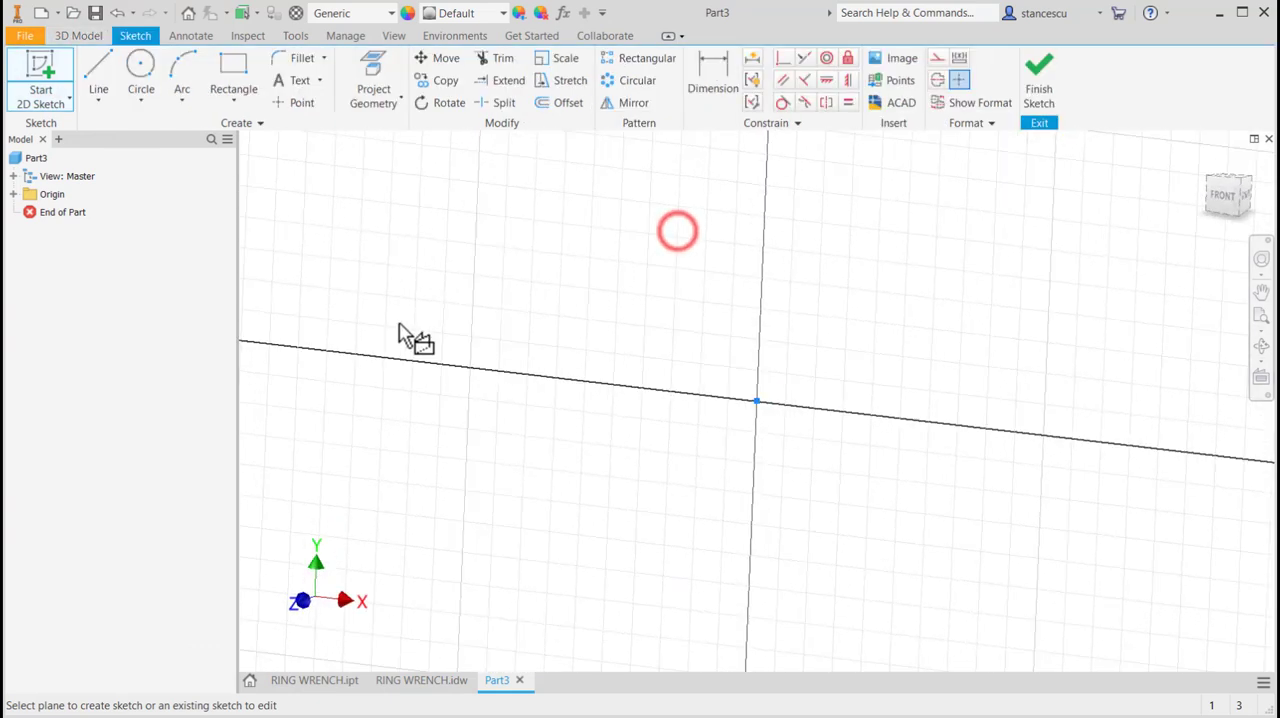
# Draw a center point circle at the origin with a radius of 16 mm.
pyautogui.click(146, 66)
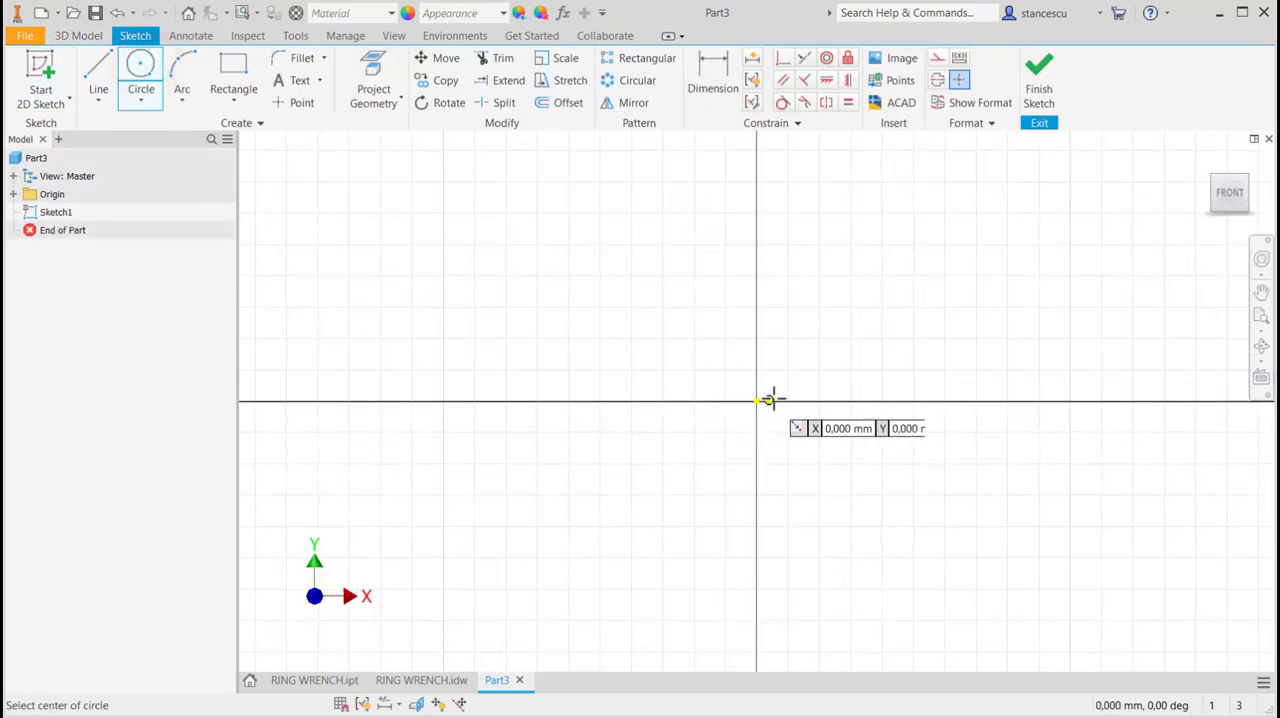
pyautogui.click(757, 401)
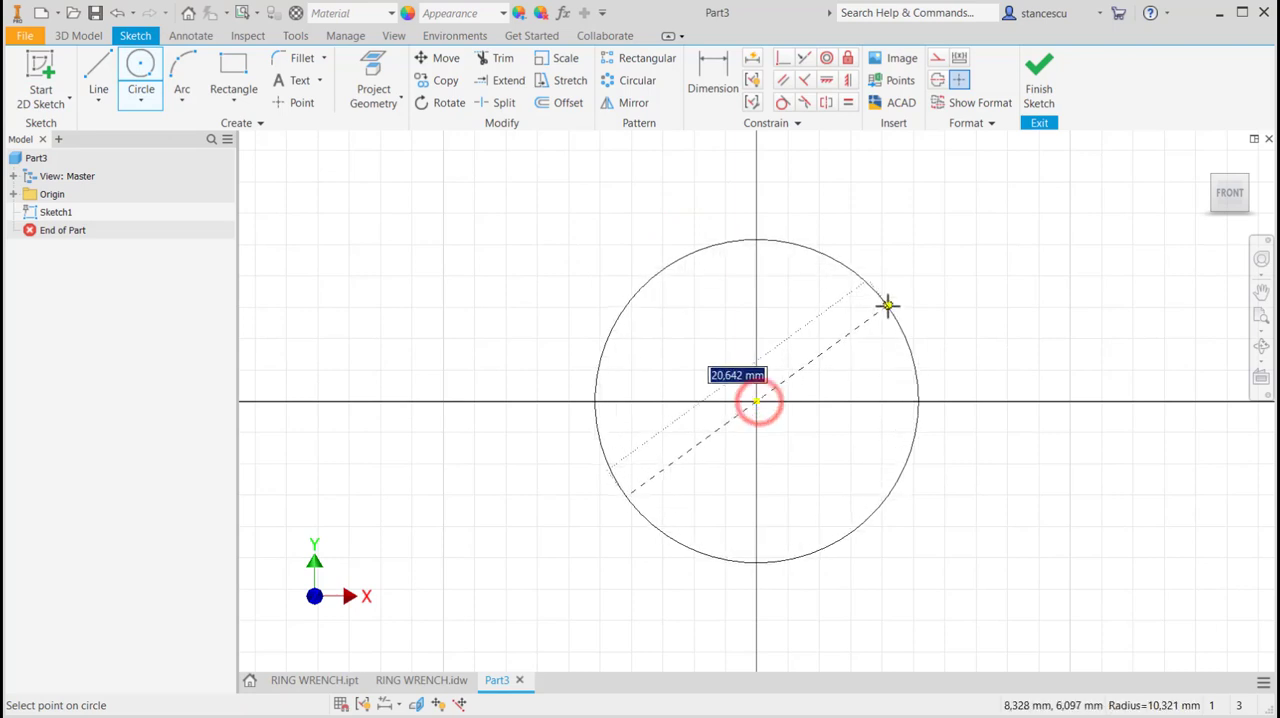
pyautogui.rightClick(888, 306)
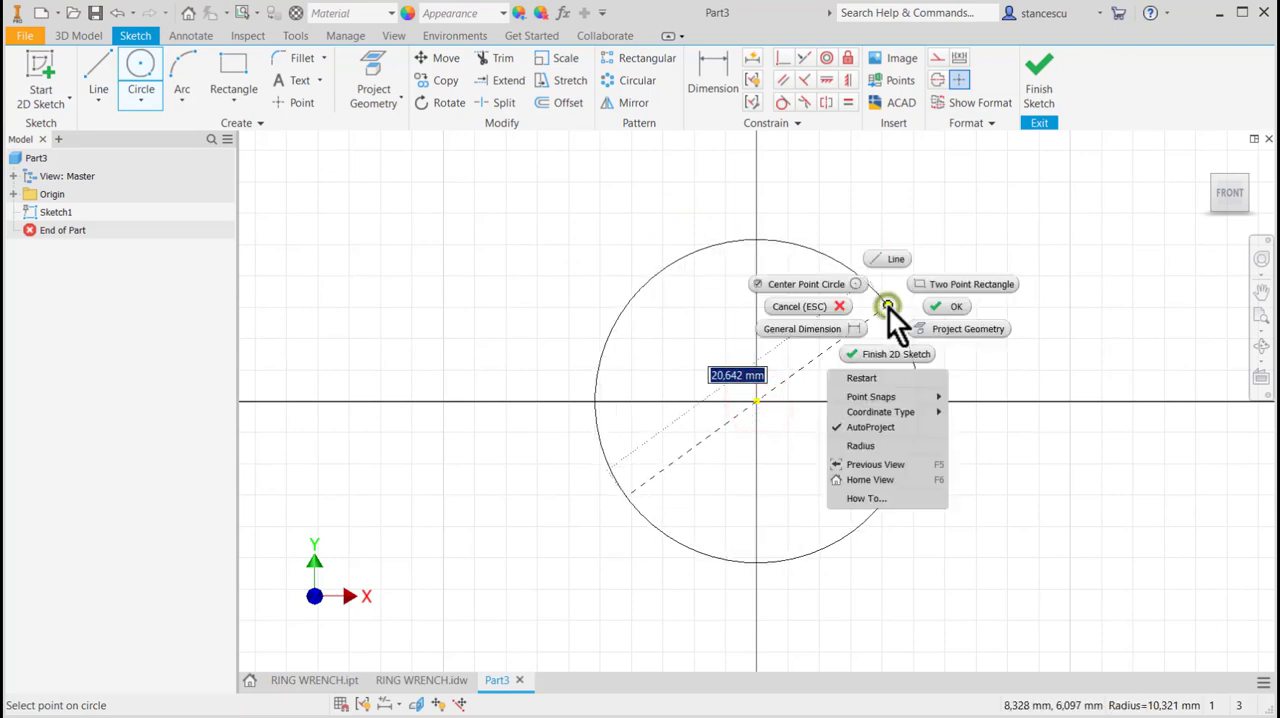
pyautogui.click(865, 446)
pyautogui.write('16')
pyautogui.press('Return')
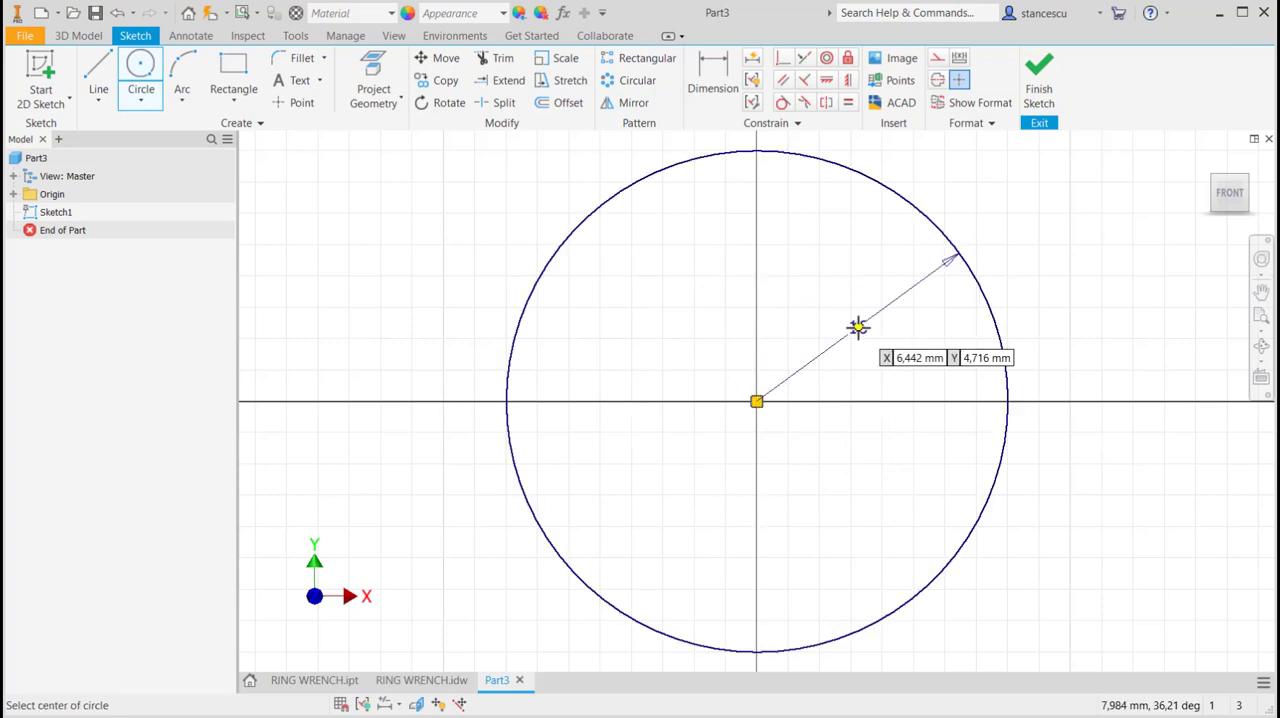
# Sketch the handle outline from the circle: two horizontal lines about 97.5 mm long joined by a tangent end arc of about 11 mm radius.
pyautogui.scroll(-8, 848, 337)
pyautogui.scroll(6, 839, 366)
pyautogui.moveTo(839, 367)
pyautogui.mouseDown(button='middle')
pyautogui.moveTo(789, 372)
pyautogui.moveTo(517, 531)
pyautogui.moveTo(477, 534)
pyautogui.moveTo(423, 507)
pyautogui.mouseUp(button='middle')
pyautogui.scroll(-2, 420, 503)
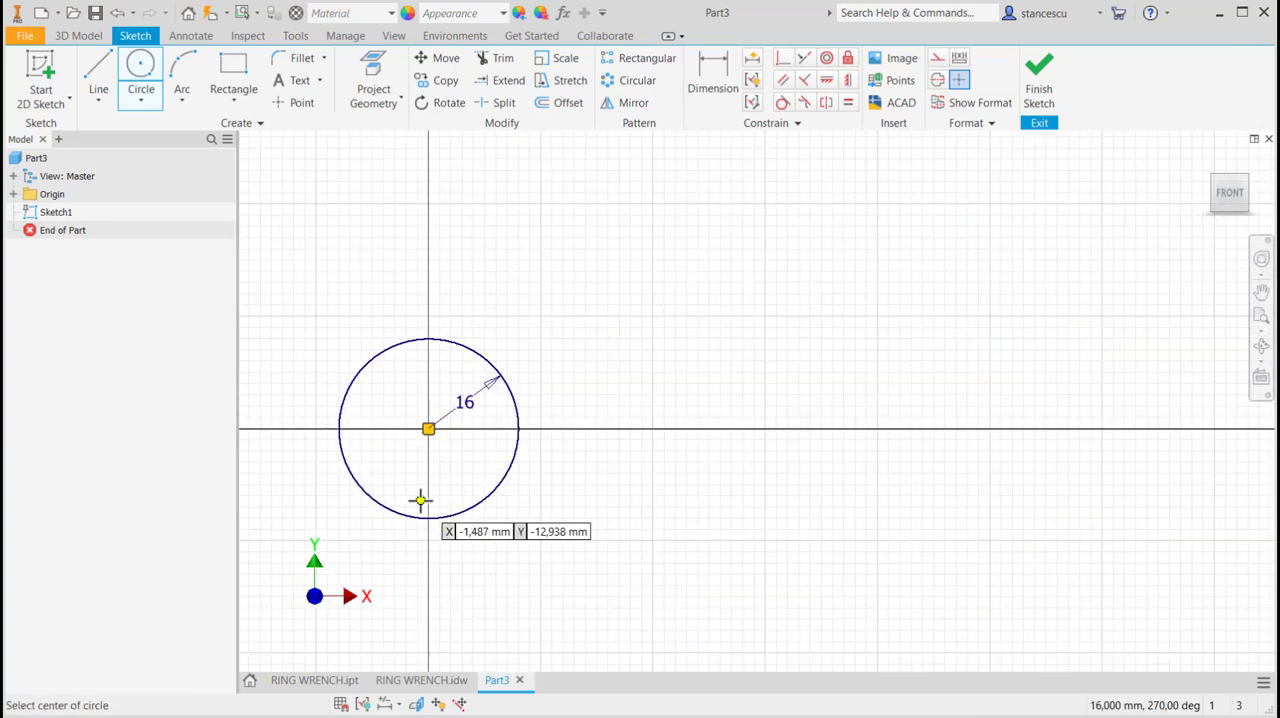
pyautogui.click(95, 72)
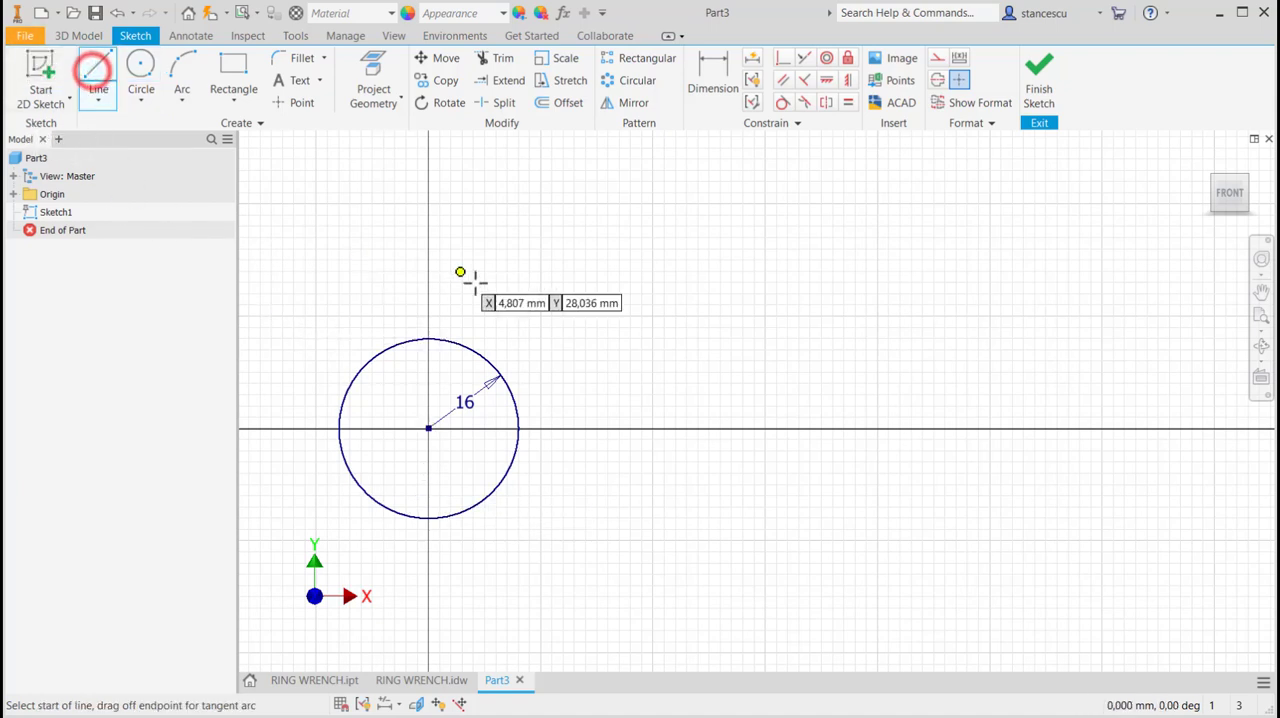
pyautogui.click(494, 367)
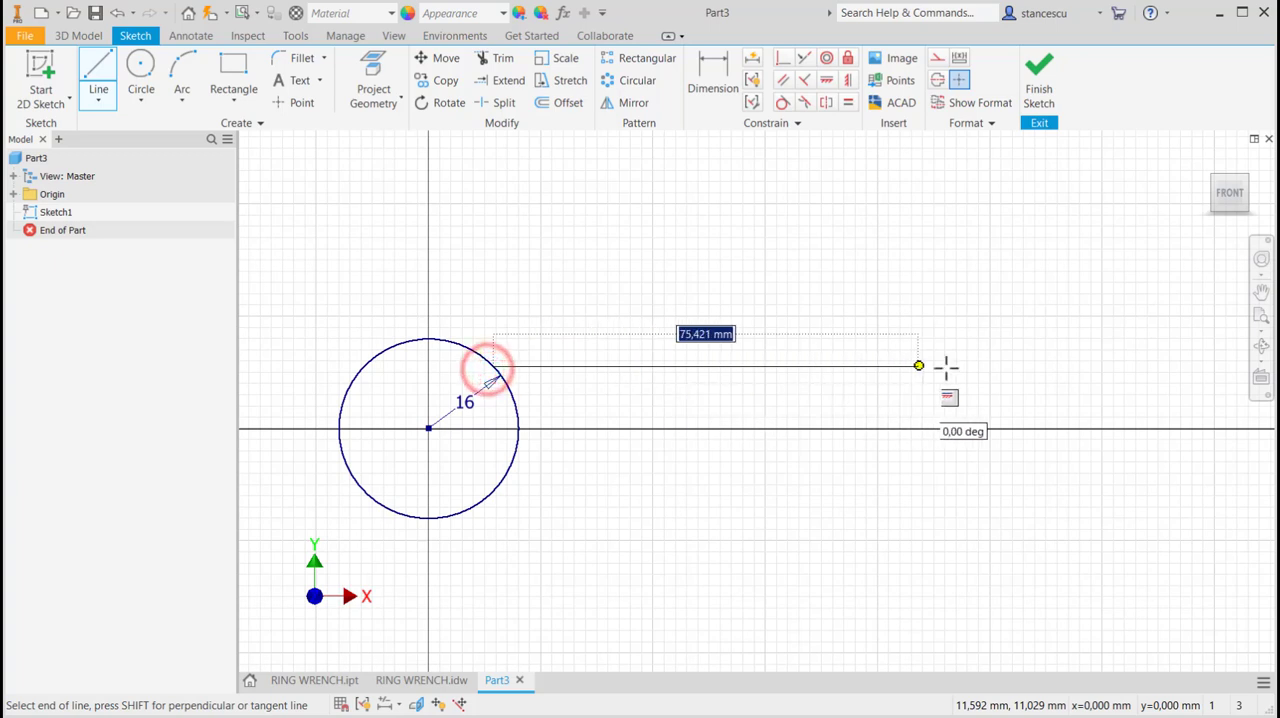
pyautogui.click(1041, 365)
pyautogui.moveTo(1041, 365)
pyautogui.mouseDown()
pyautogui.moveTo(1063, 451)
pyautogui.moveTo(1043, 489)
pyautogui.mouseUp()
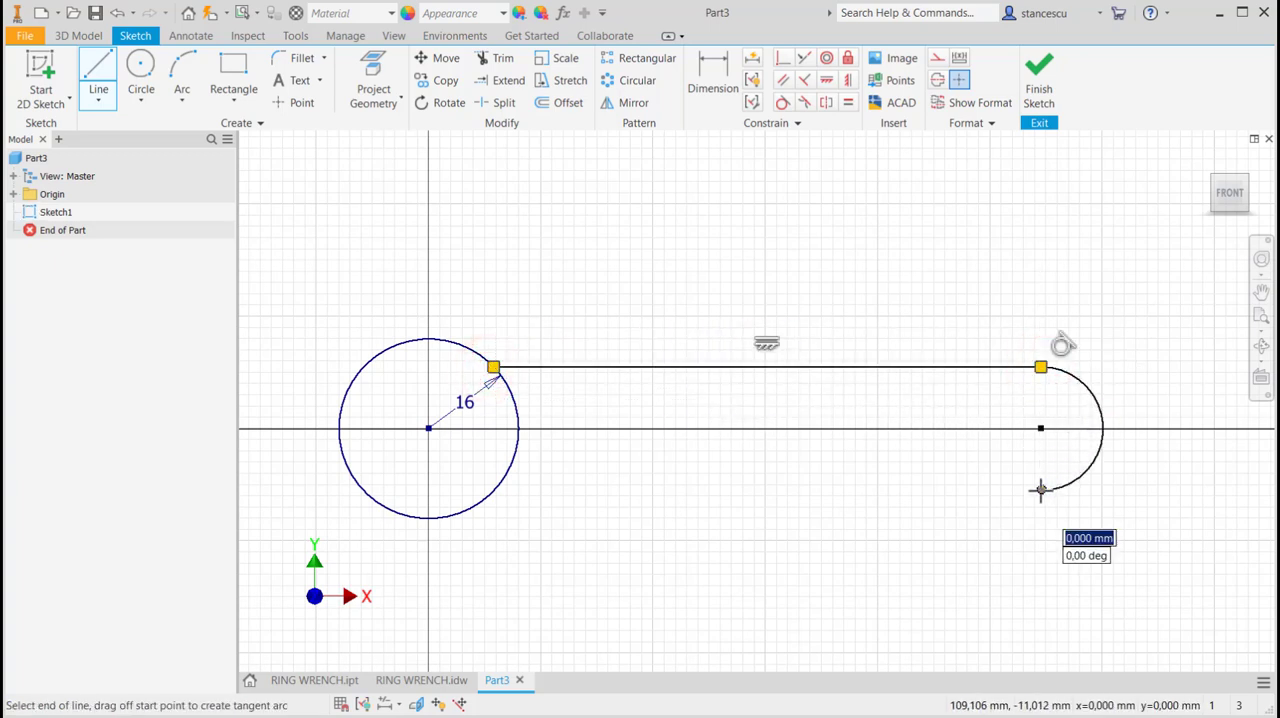
pyautogui.click(494, 489)
pyautogui.press('Escape')
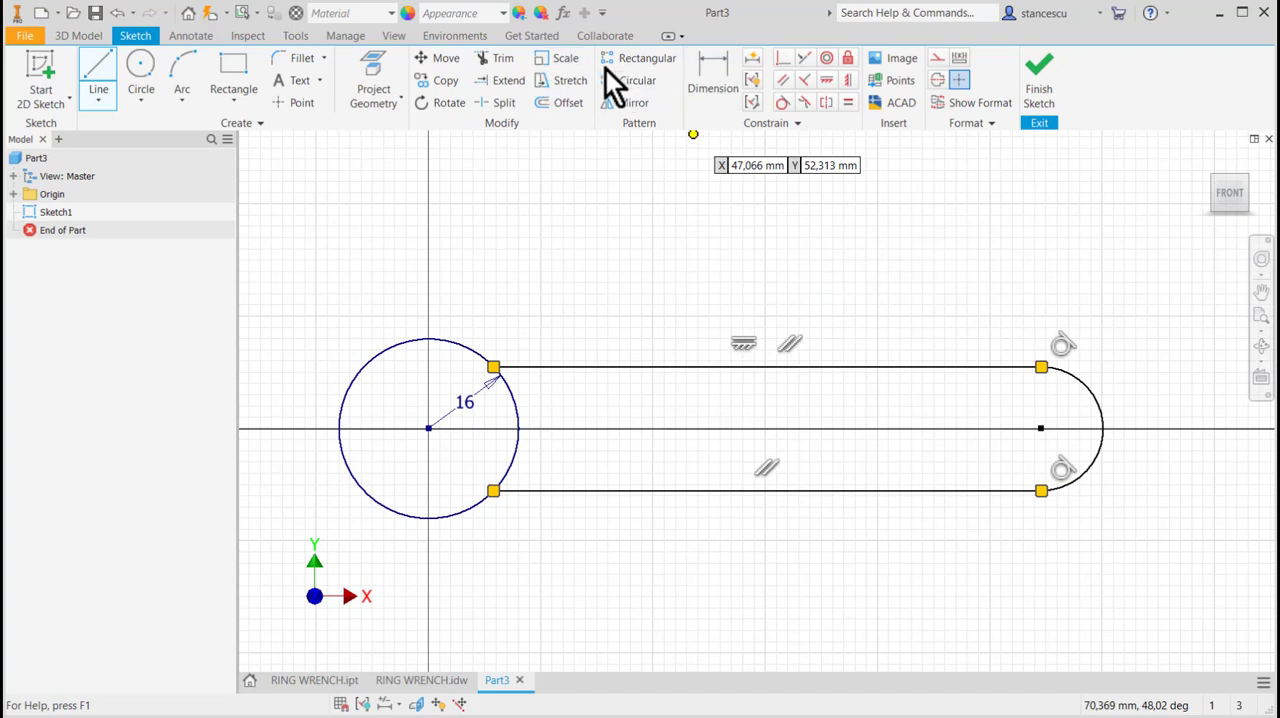
pyautogui.press('Escape')
# Trim the part of the circle inside the handle and constrain the end arc's center horizontally to the circle's center.
pyautogui.click(497, 60)
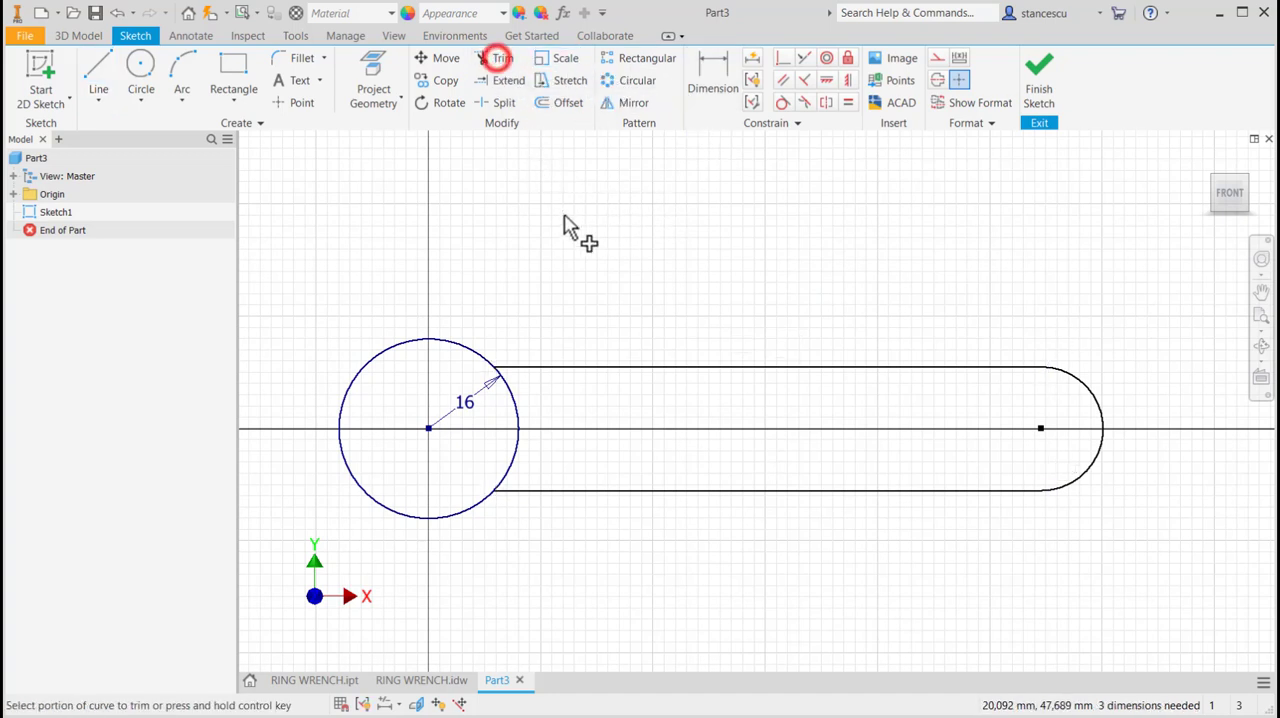
pyautogui.click(511, 401)
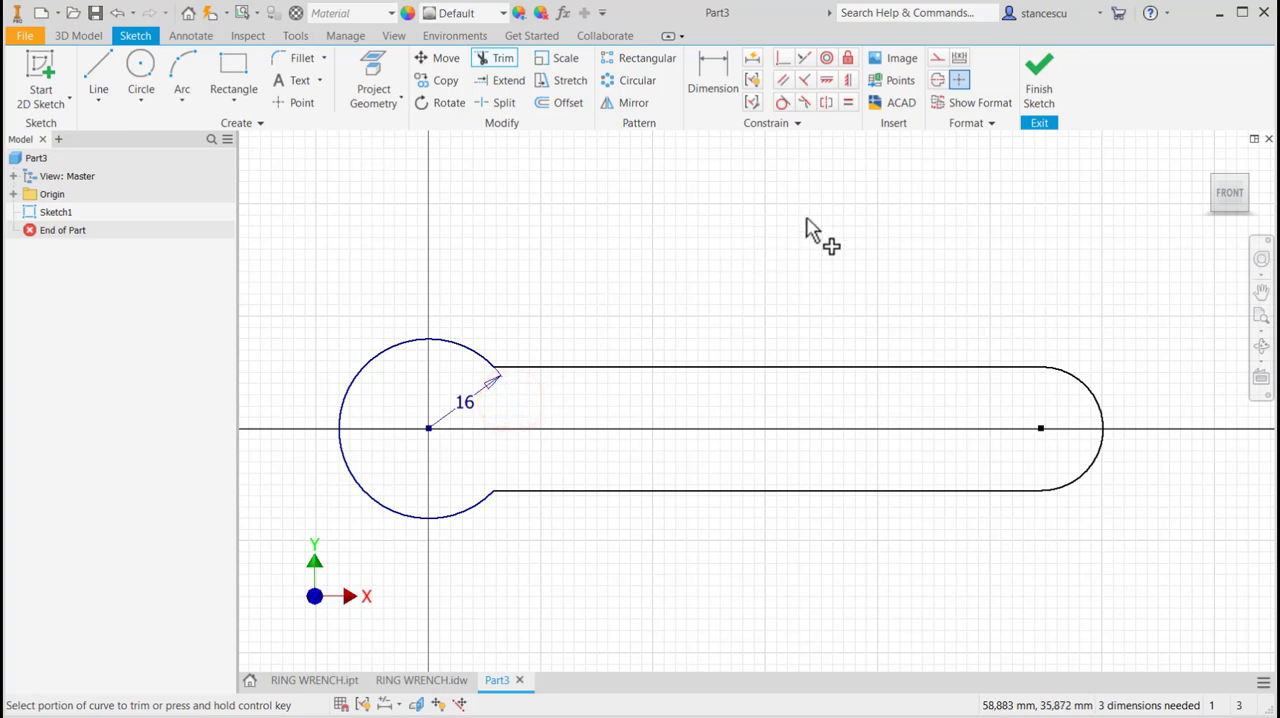
pyautogui.click(827, 80)
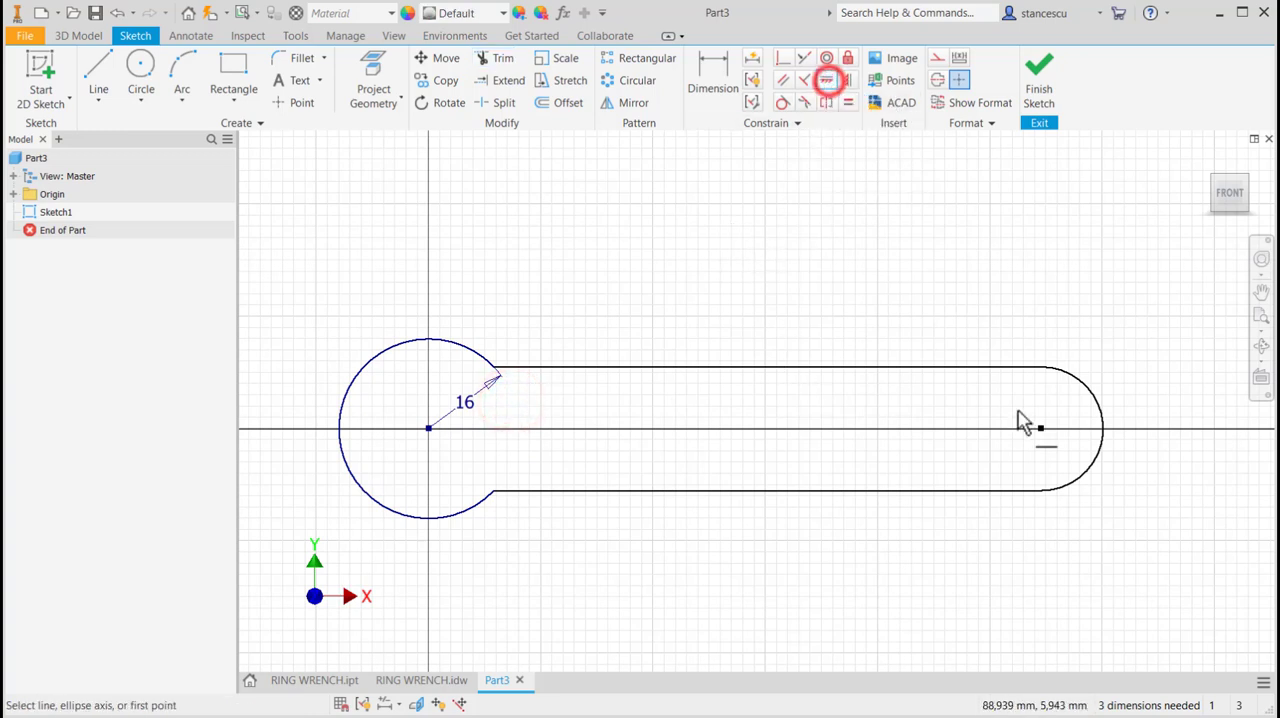
pyautogui.click(1042, 428)
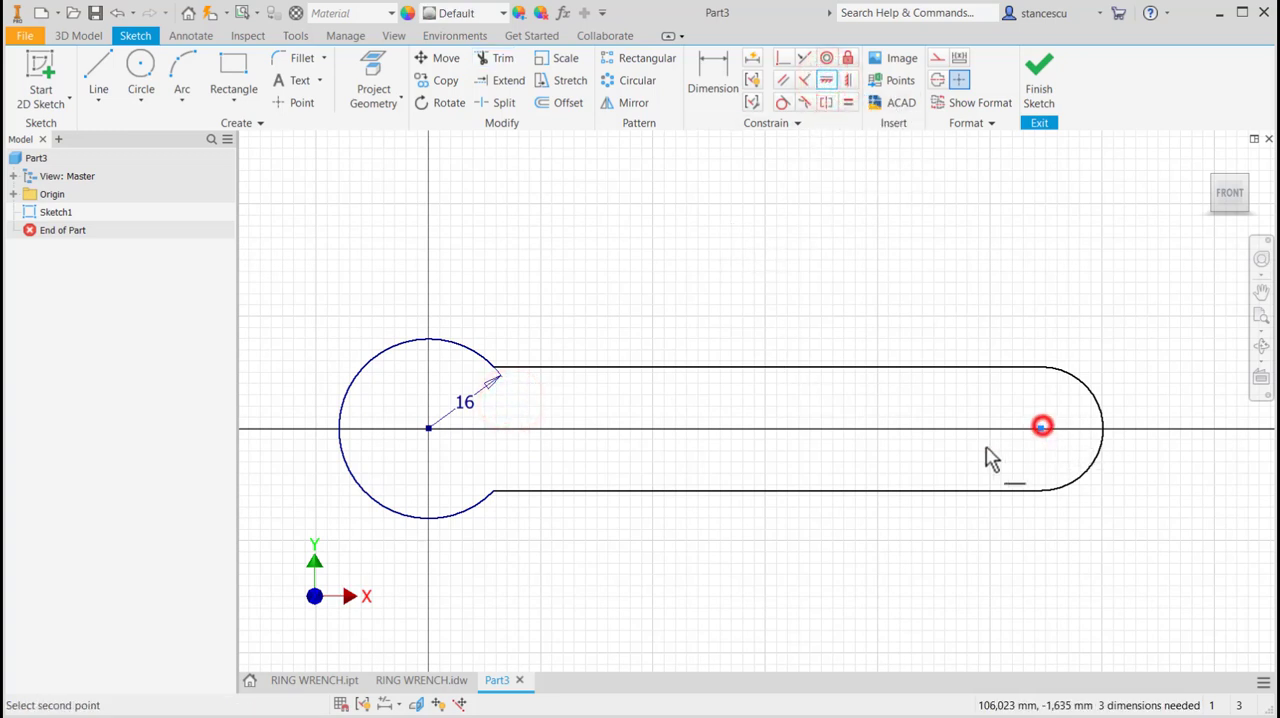
pyautogui.click(428, 430)
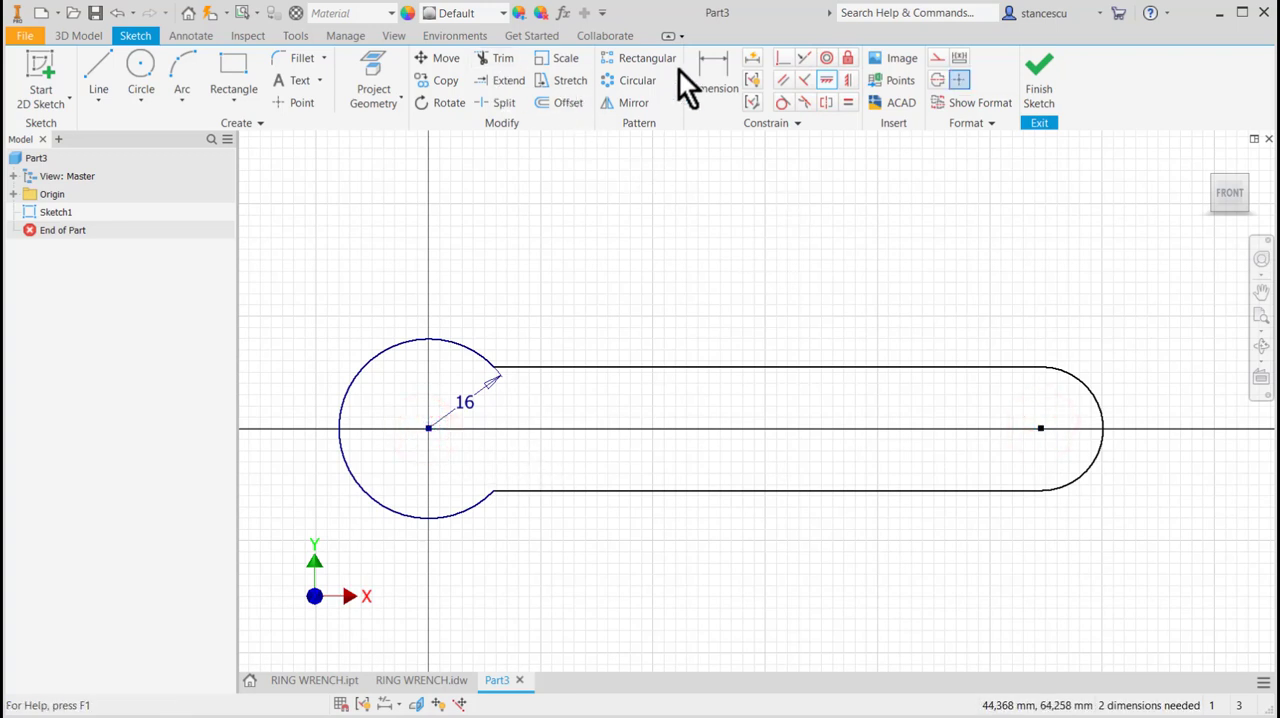
# Dimension the distance between the circle's center and the end arc's center as 160 mm.
pyautogui.click(711, 75)
pyautogui.click(449, 340)
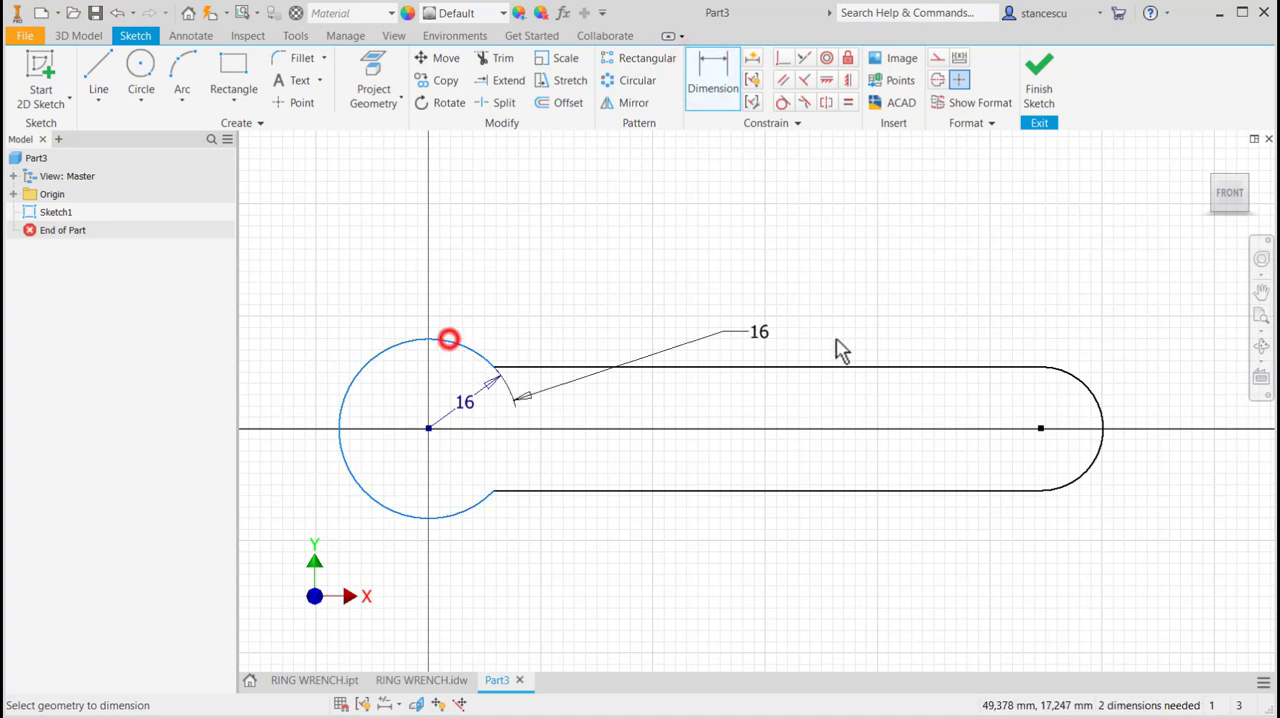
pyautogui.click(1066, 373)
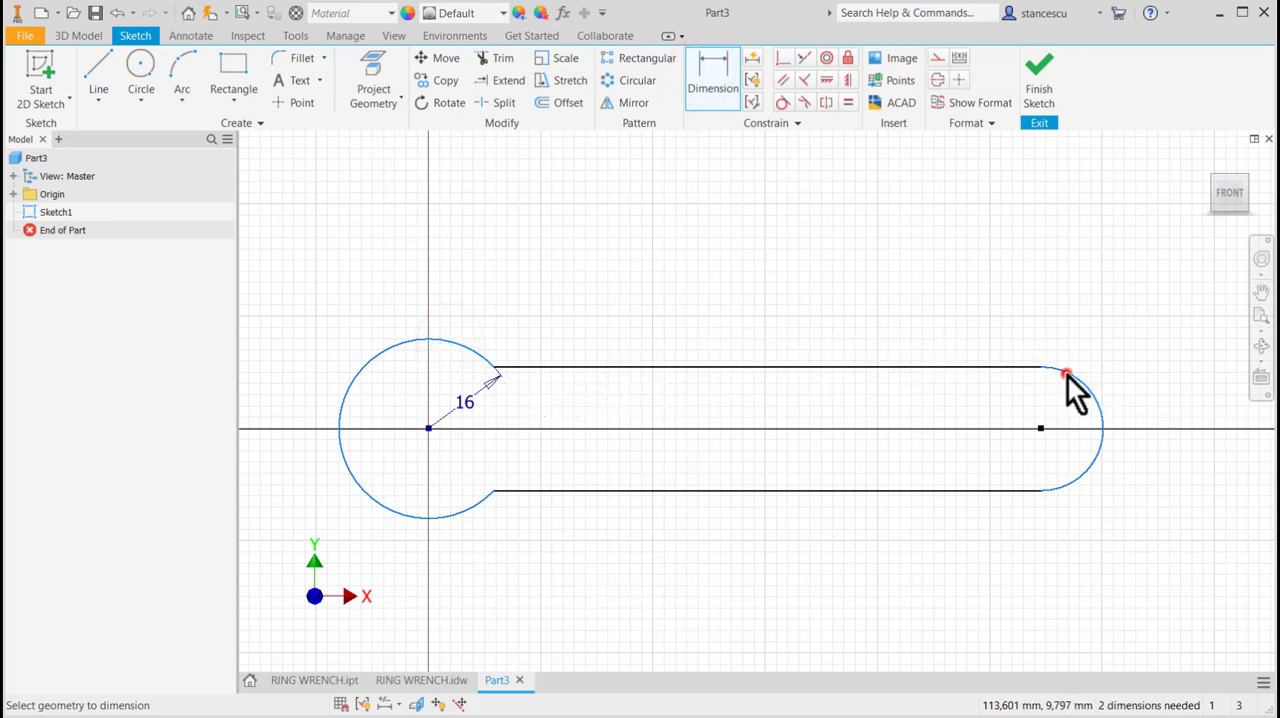
pyautogui.click(737, 237)
pyautogui.write('16')
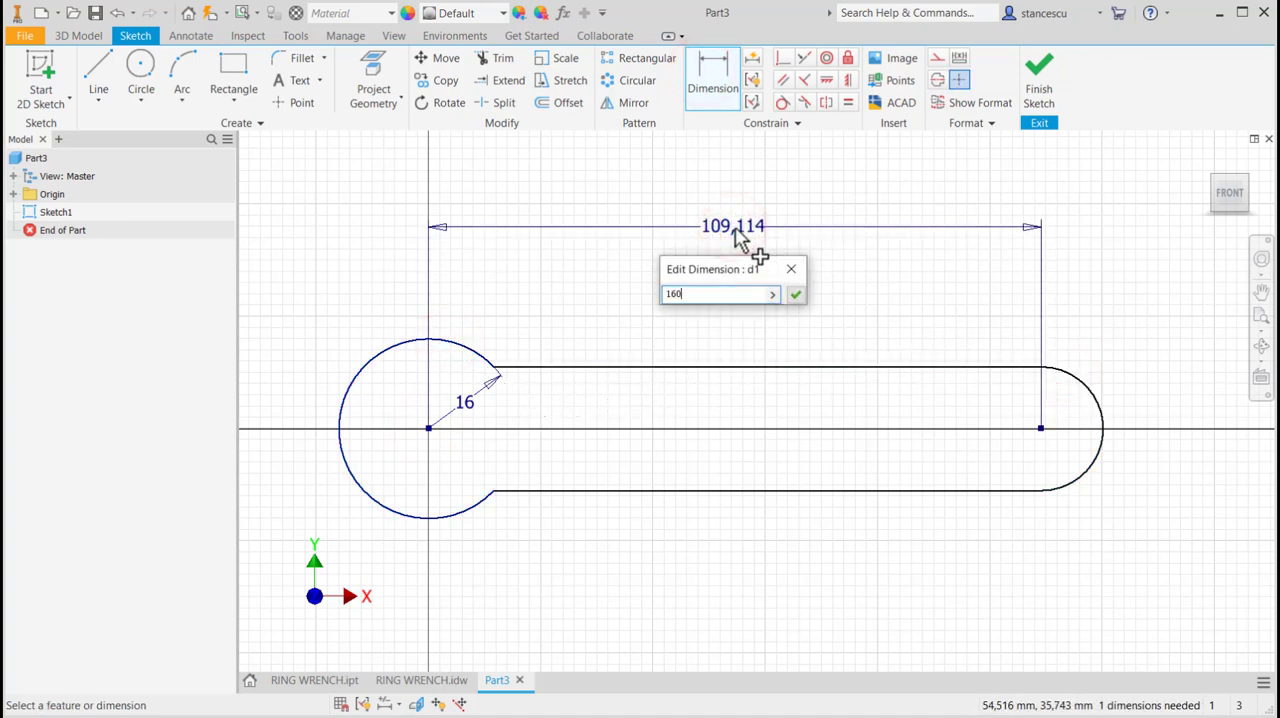
pyautogui.write('0')
pyautogui.press('Return')
# Dimension the handle's end arc with a radius of 9 mm.
pyautogui.press('Home')
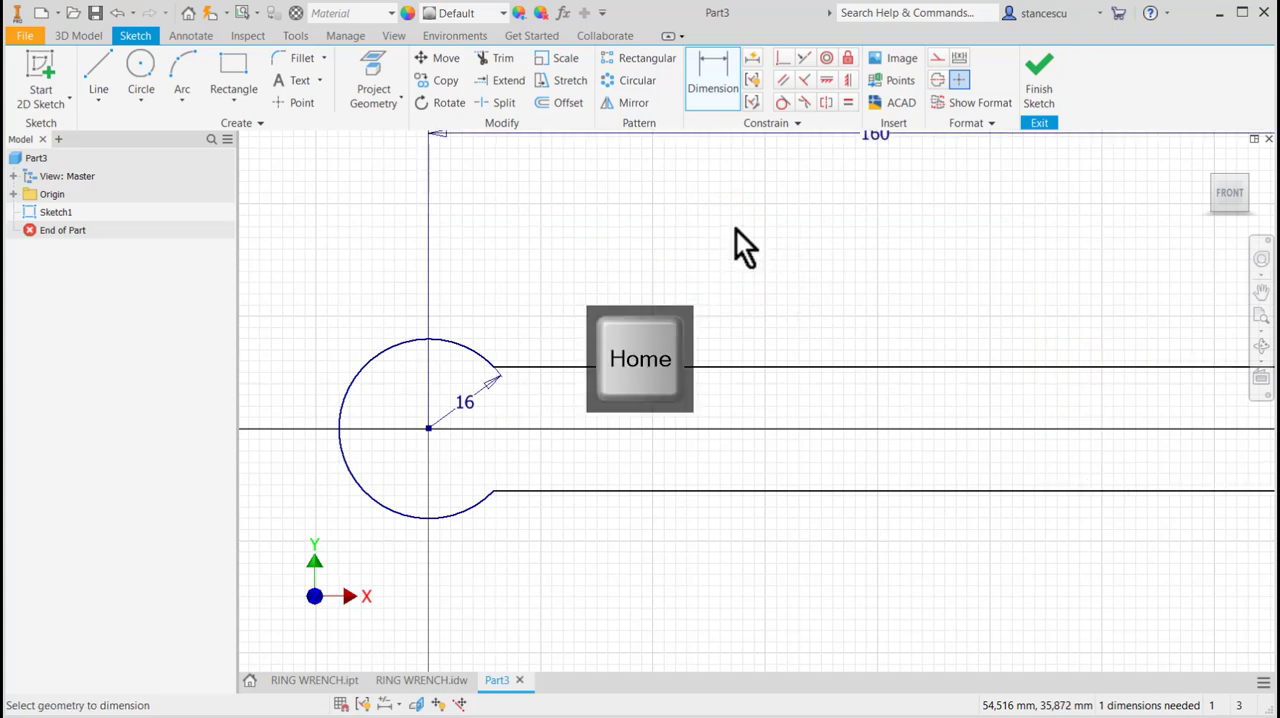
pyautogui.click(1238, 462)
pyautogui.click(1228, 424)
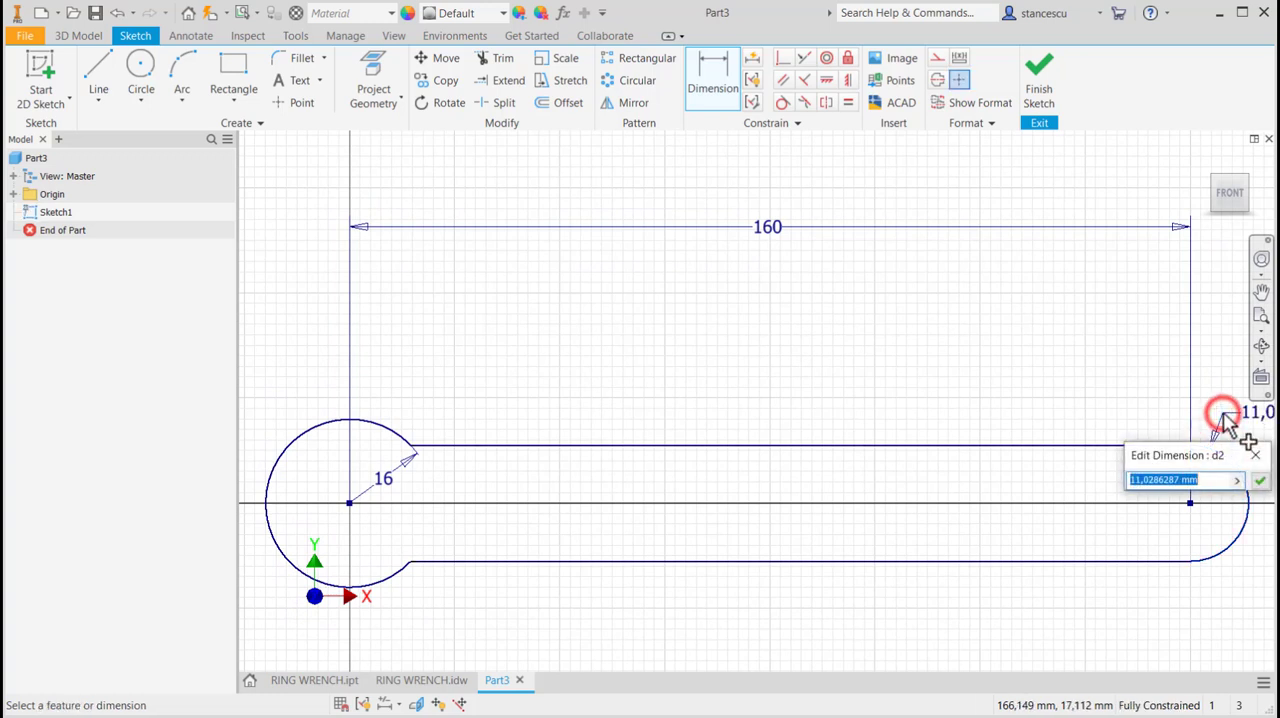
pyautogui.write('9')
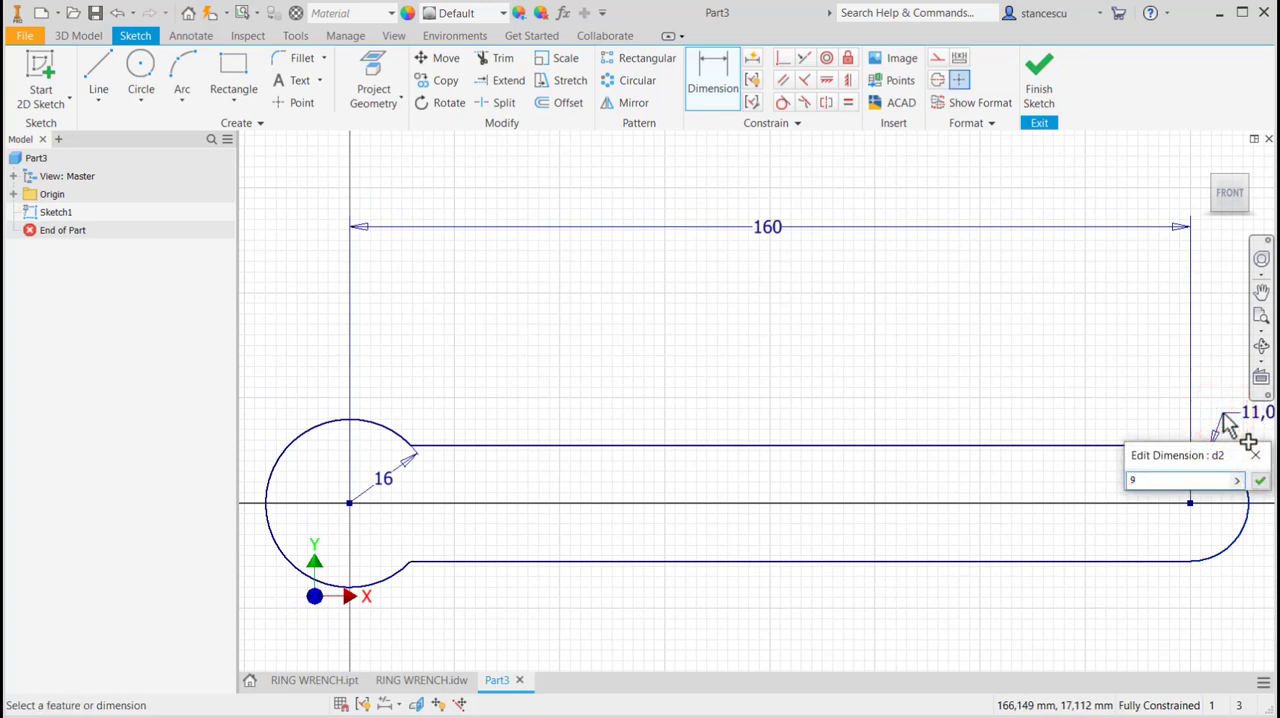
pyautogui.press('Return')
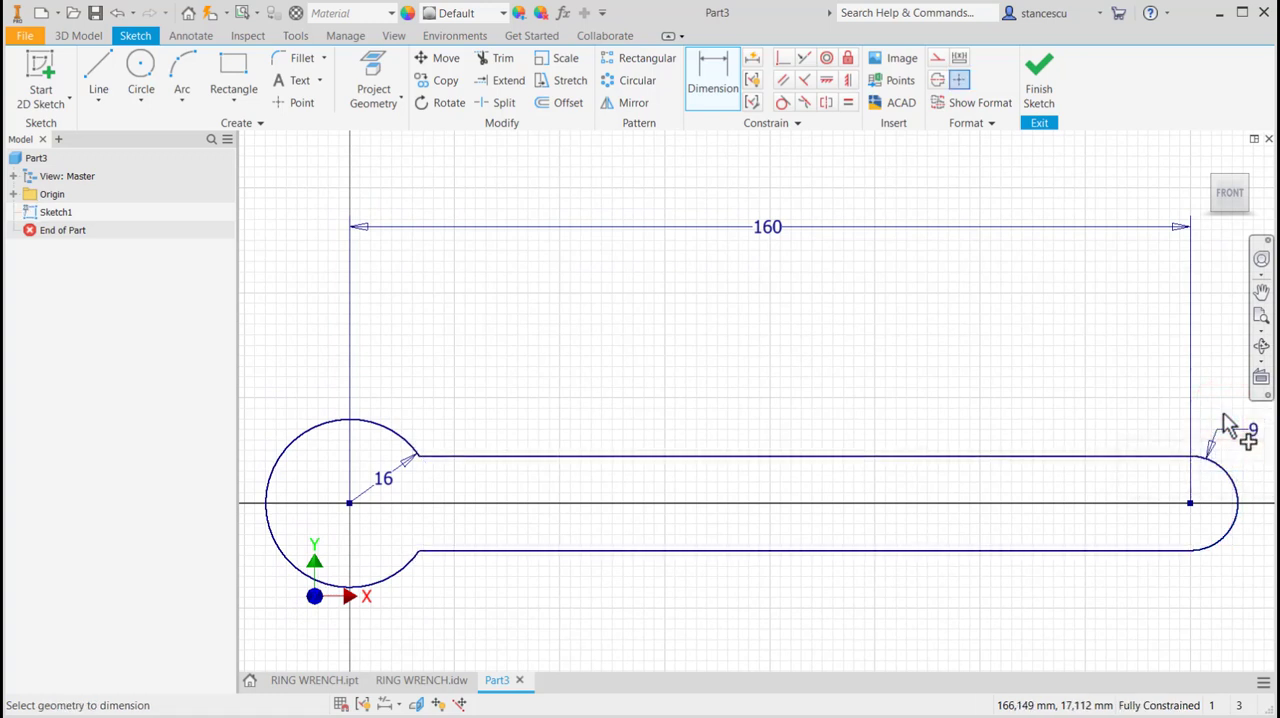
# Check the handle's width dimension in the RING WRENCH.idw drawing and return to the Part3 sketch.
pyautogui.click(402, 680)
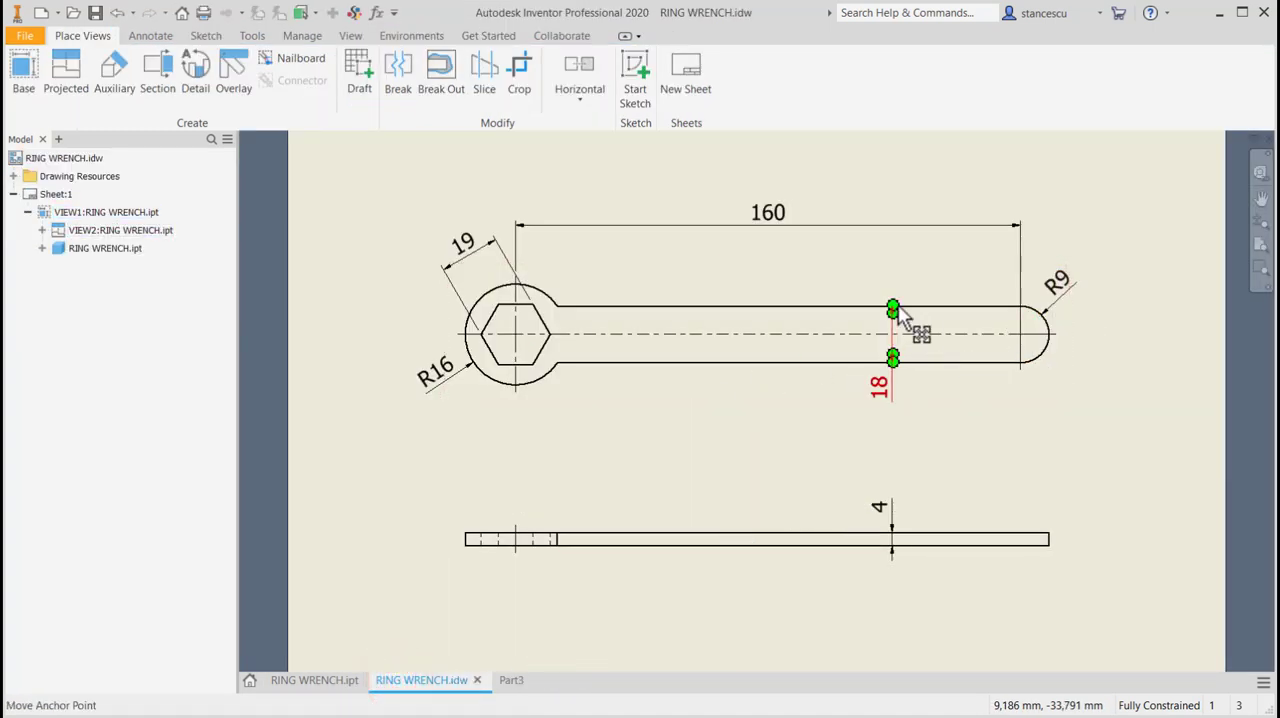
pyautogui.click(886, 395)
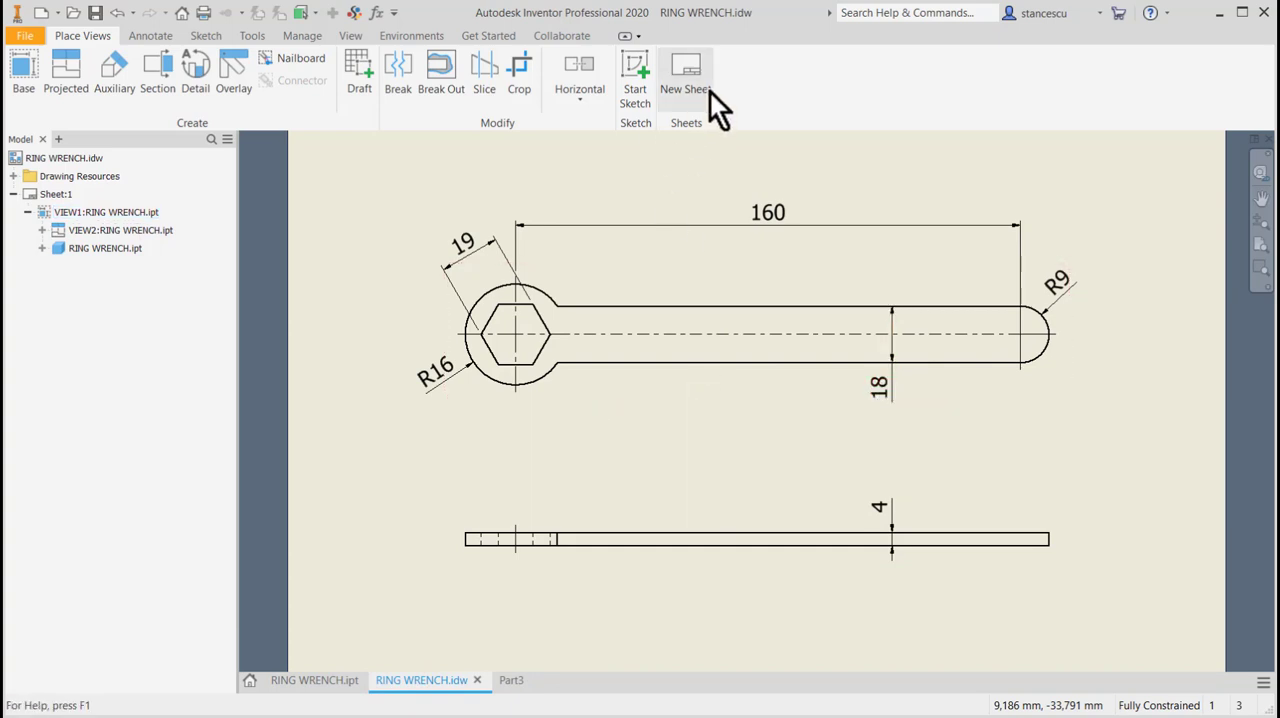
pyautogui.click(510, 684)
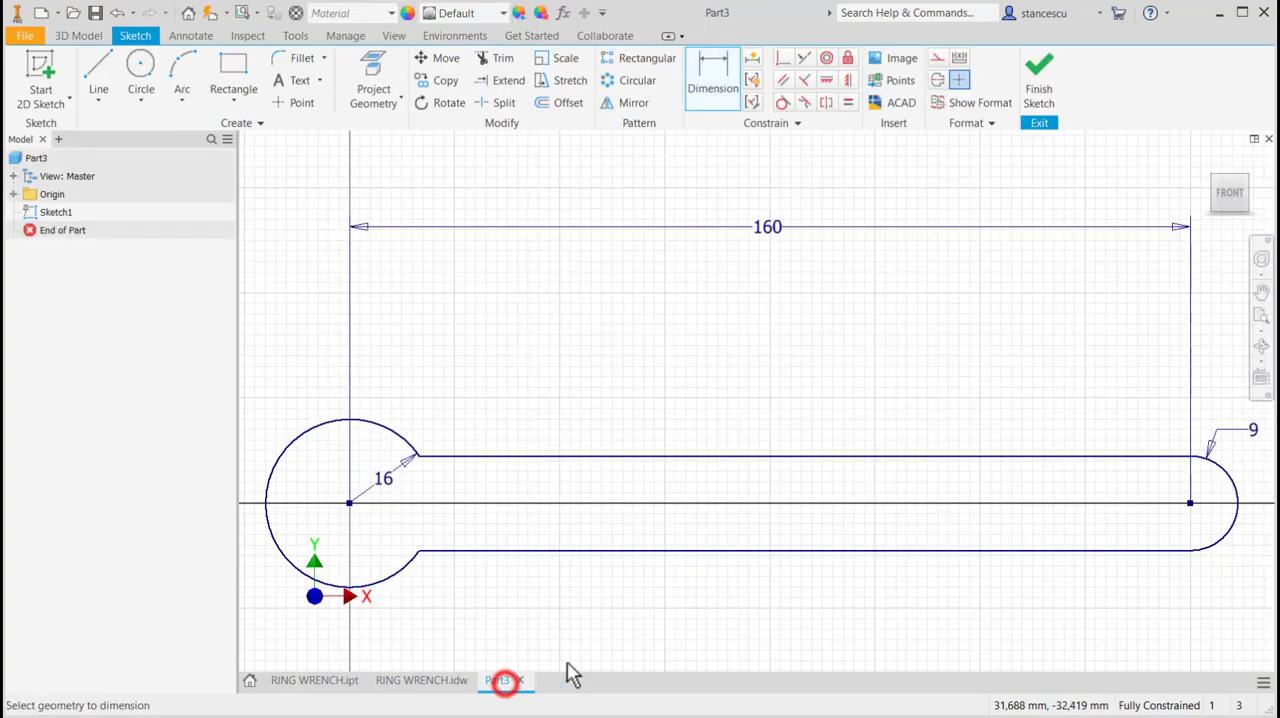
# Draw an inscribed six-sided polygon centered on the wrench head's circle, with one vertex on the horizontal axis.
pyautogui.moveTo(786, 373); pyautogui.dragTo(929, 303, button='middle')
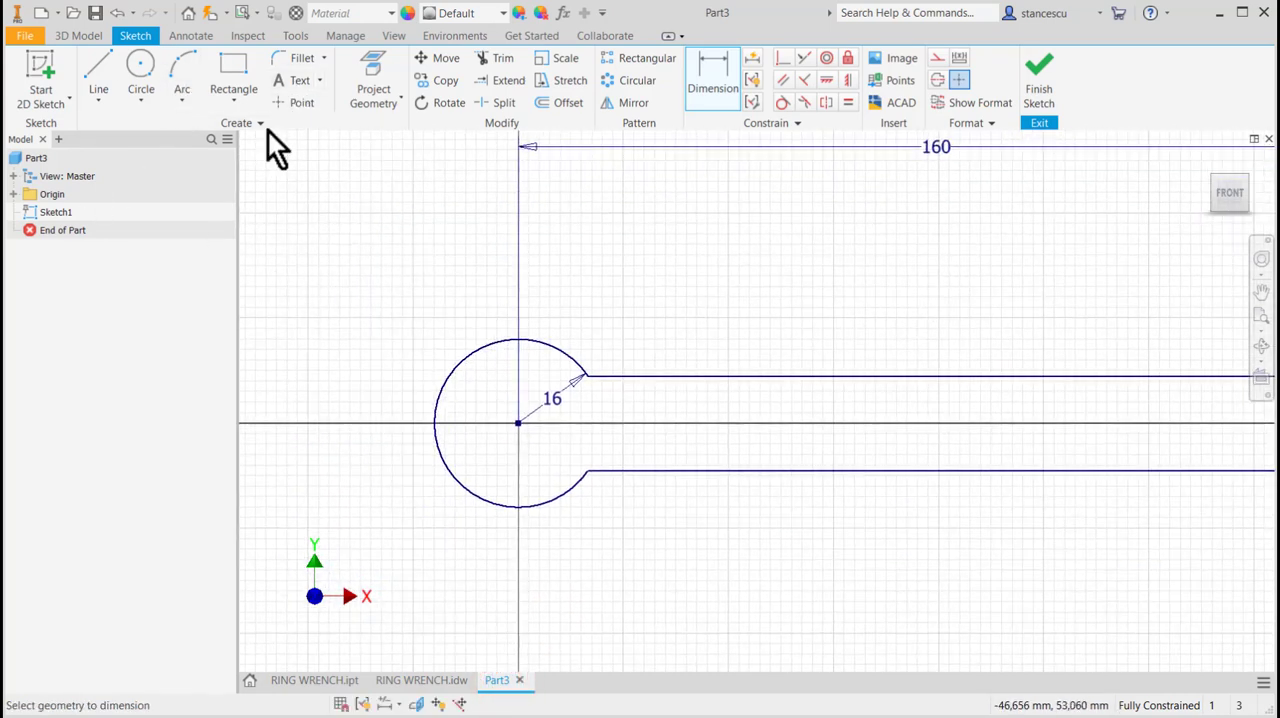
pyautogui.click(234, 102)
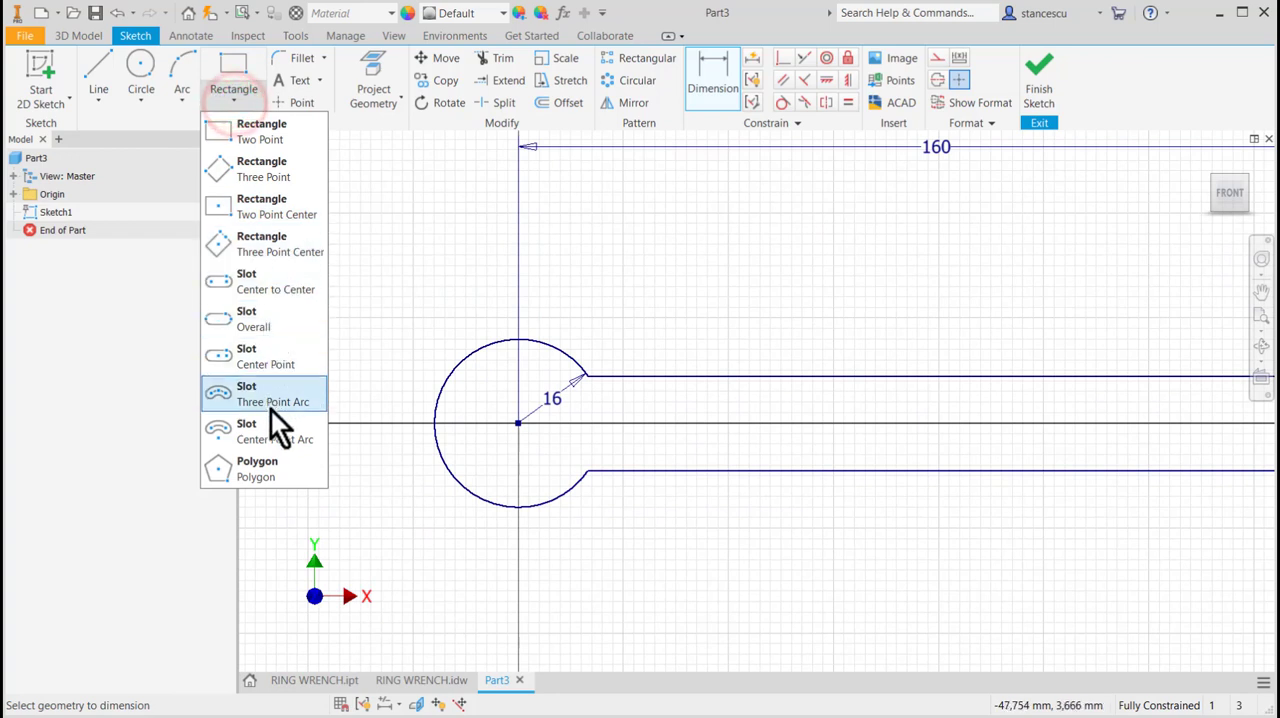
pyautogui.click(255, 462)
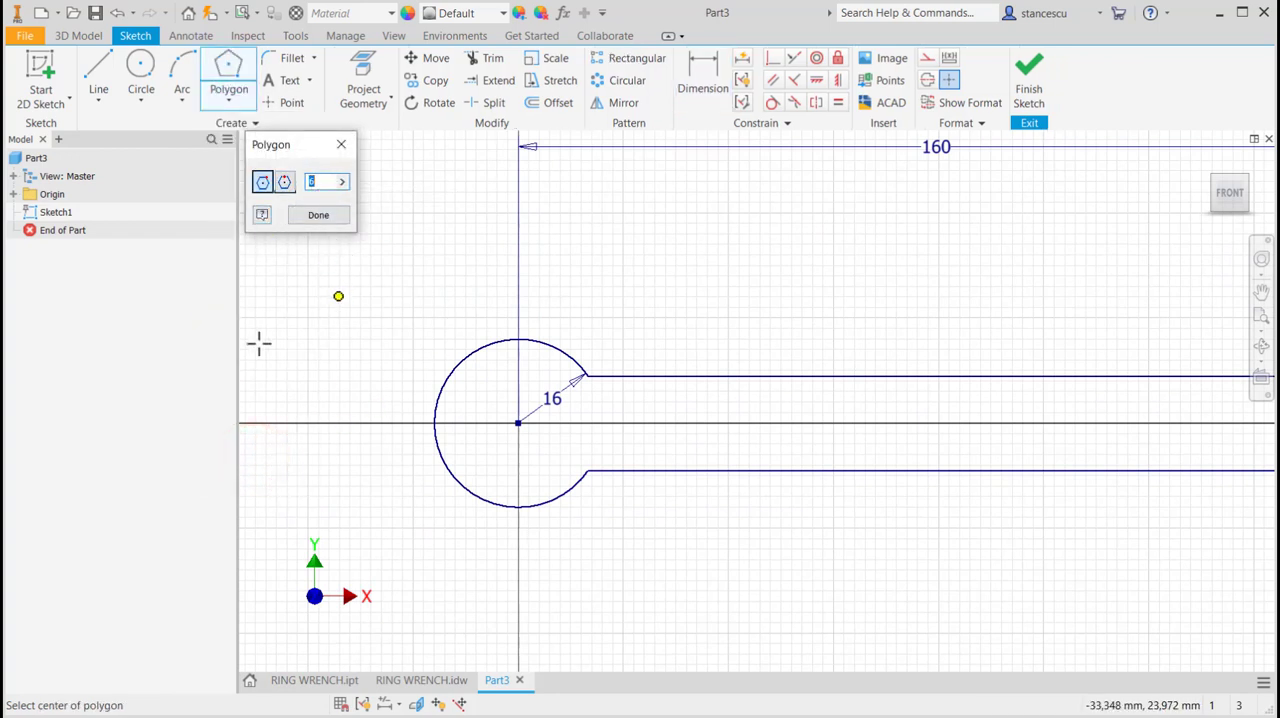
pyautogui.click(517, 423)
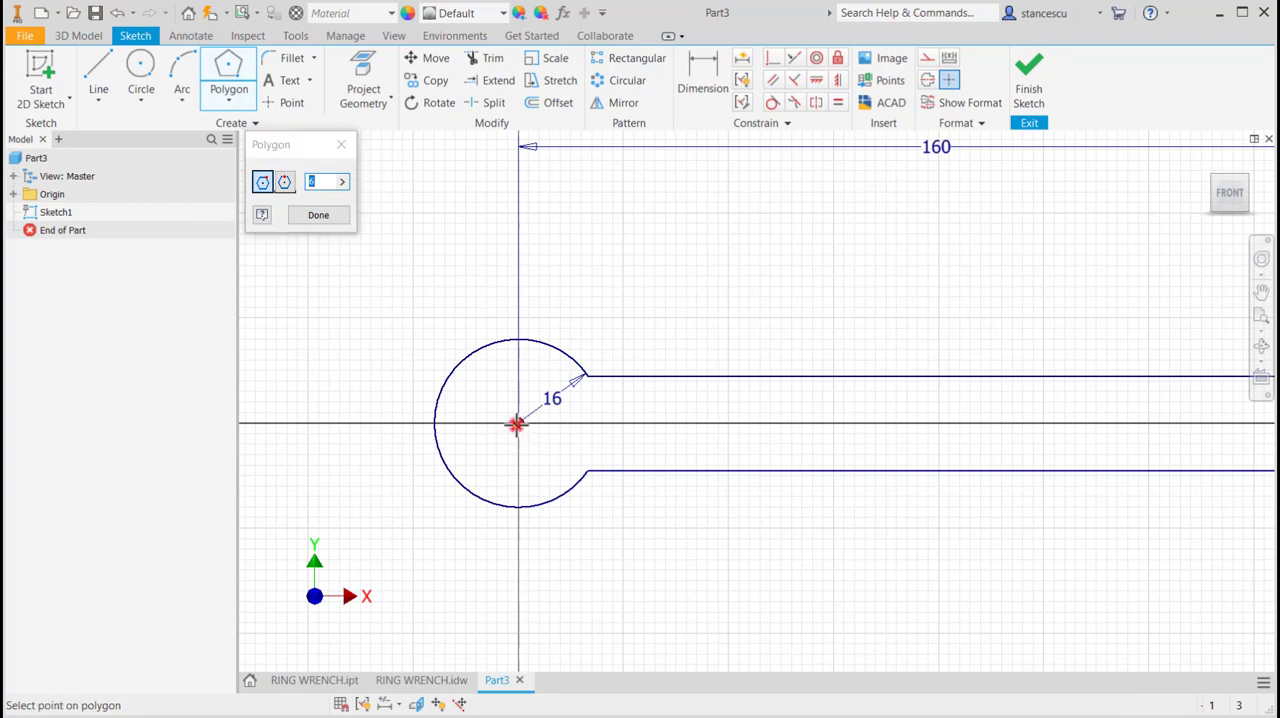
pyautogui.click(580, 424)
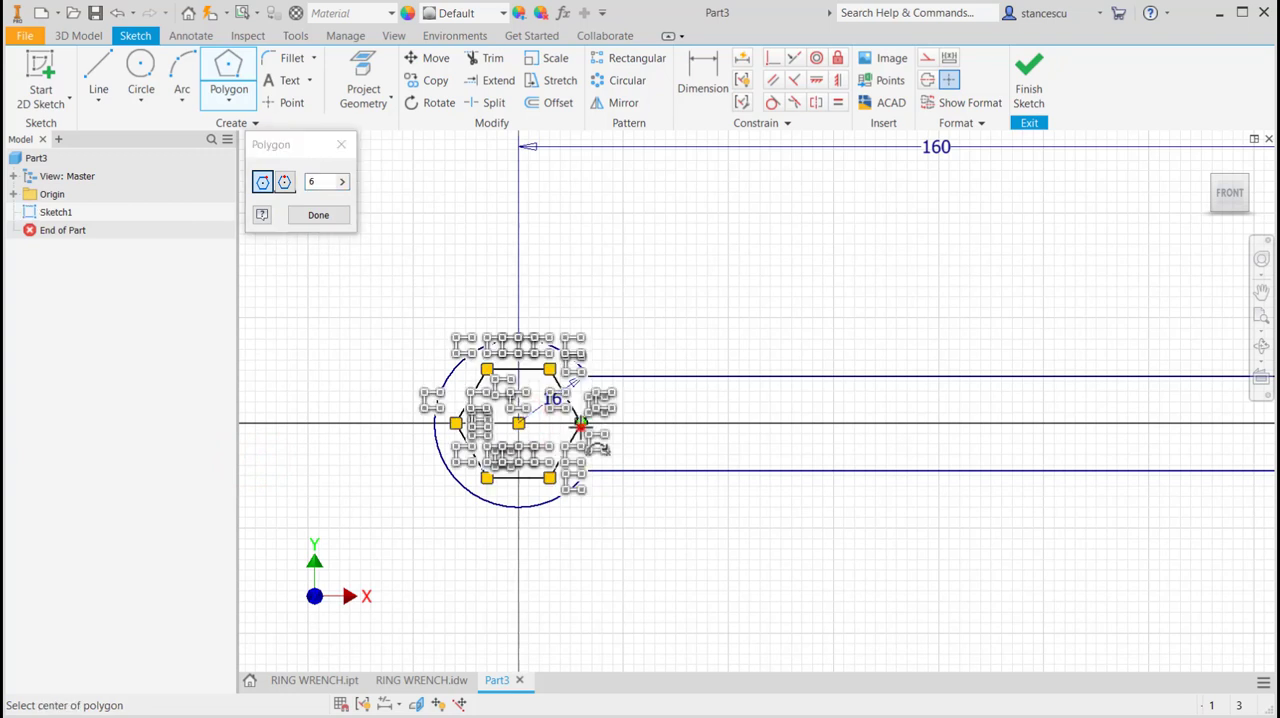
pyautogui.click(321, 216)
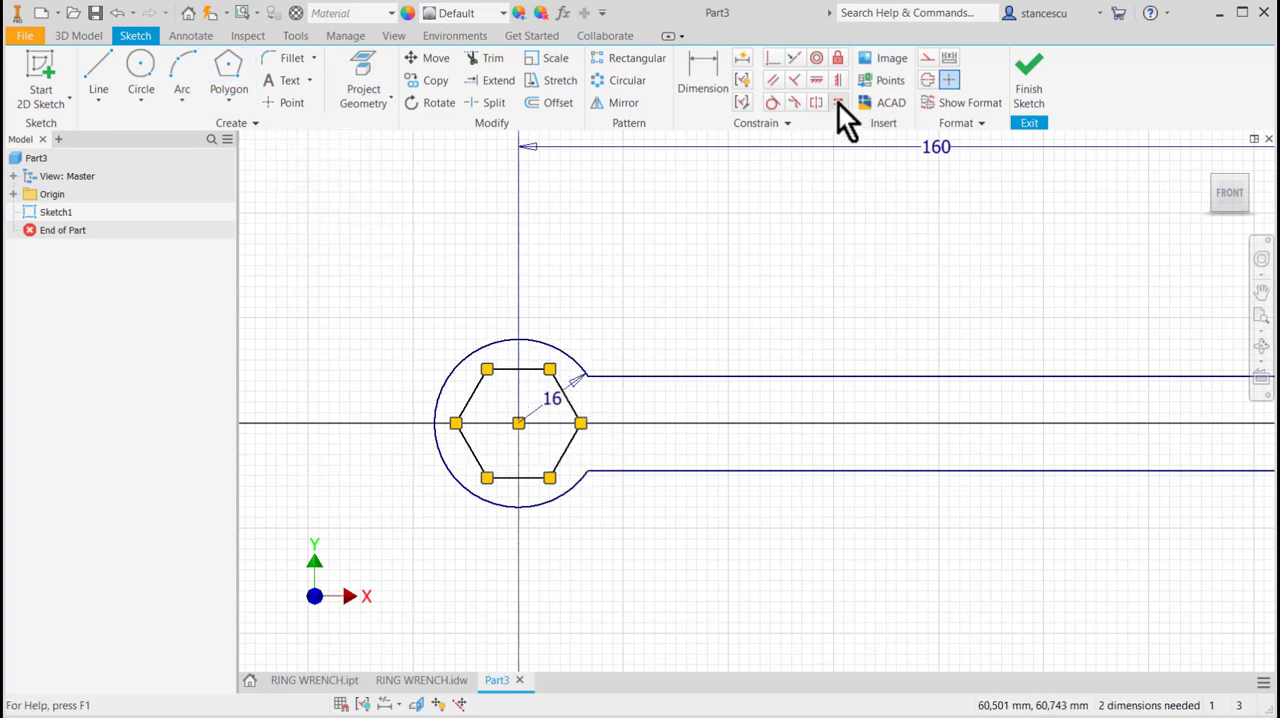
# Constrain the hexagon's upper edge horizontal and dimension the distance between two opposite sides as 19 mm.
pyautogui.click(816, 81)
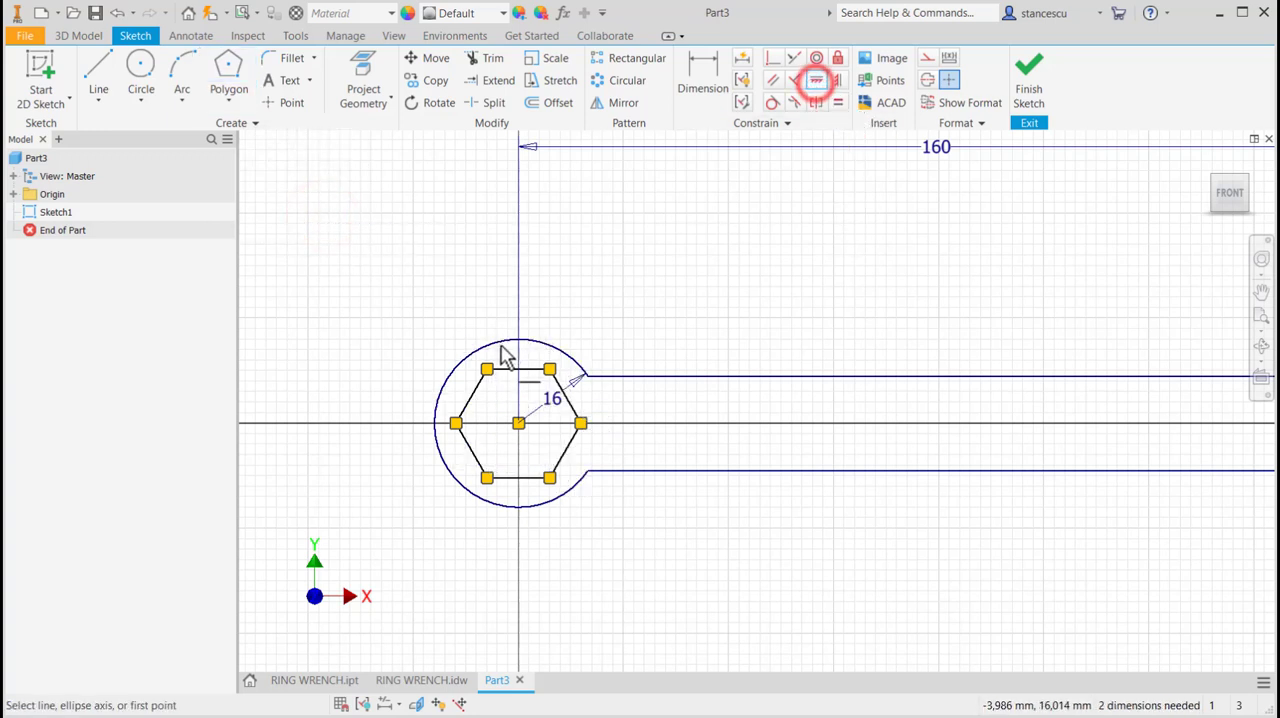
pyautogui.click(540, 370)
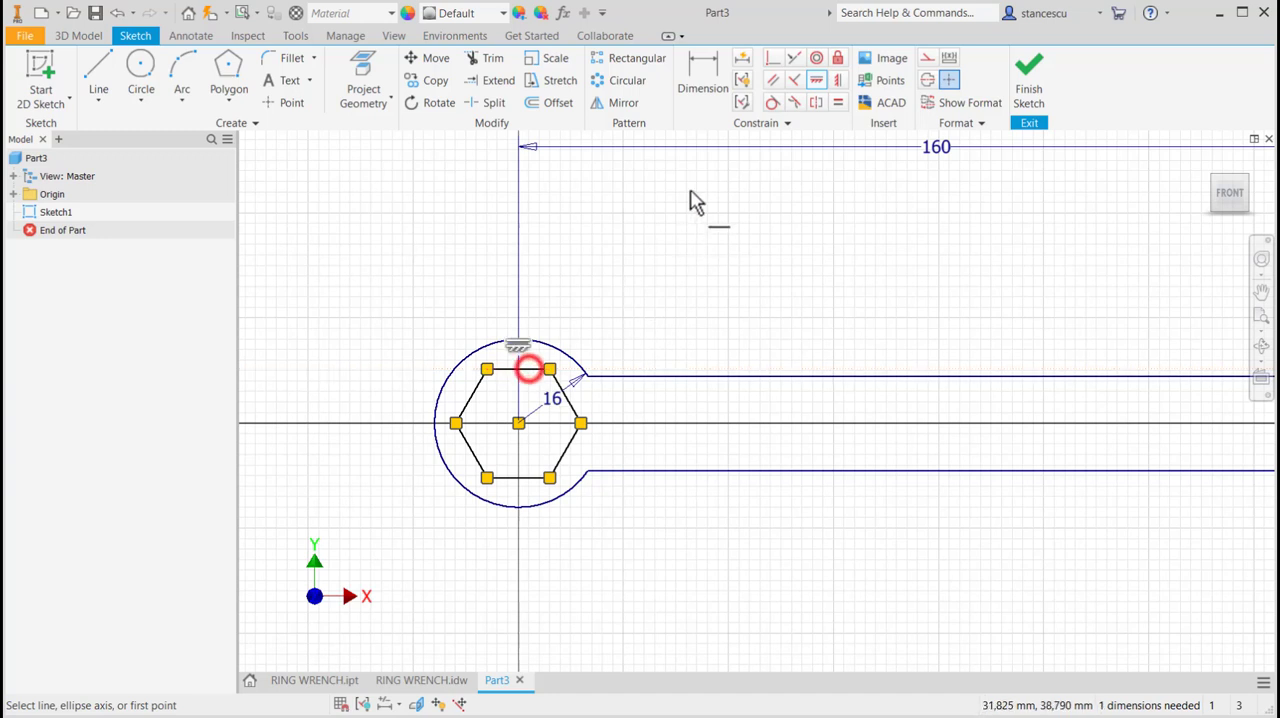
pyautogui.click(705, 75)
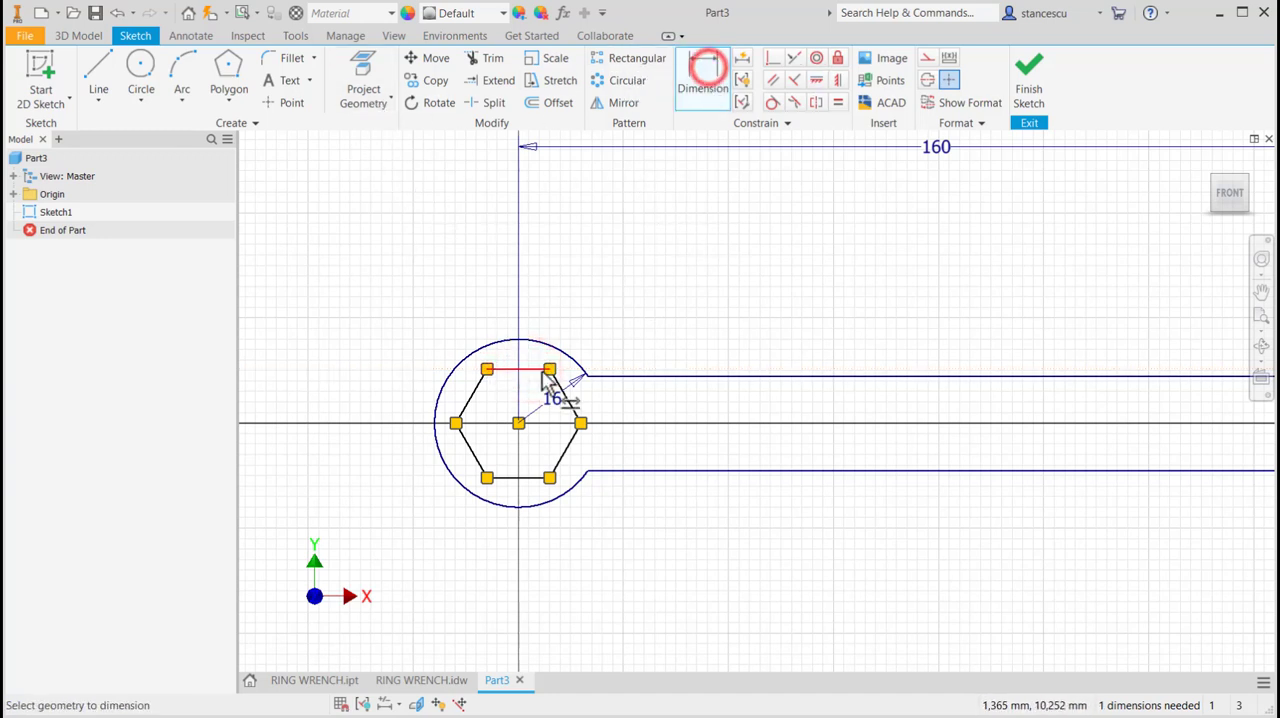
pyautogui.click(562, 383)
pyautogui.click(472, 450)
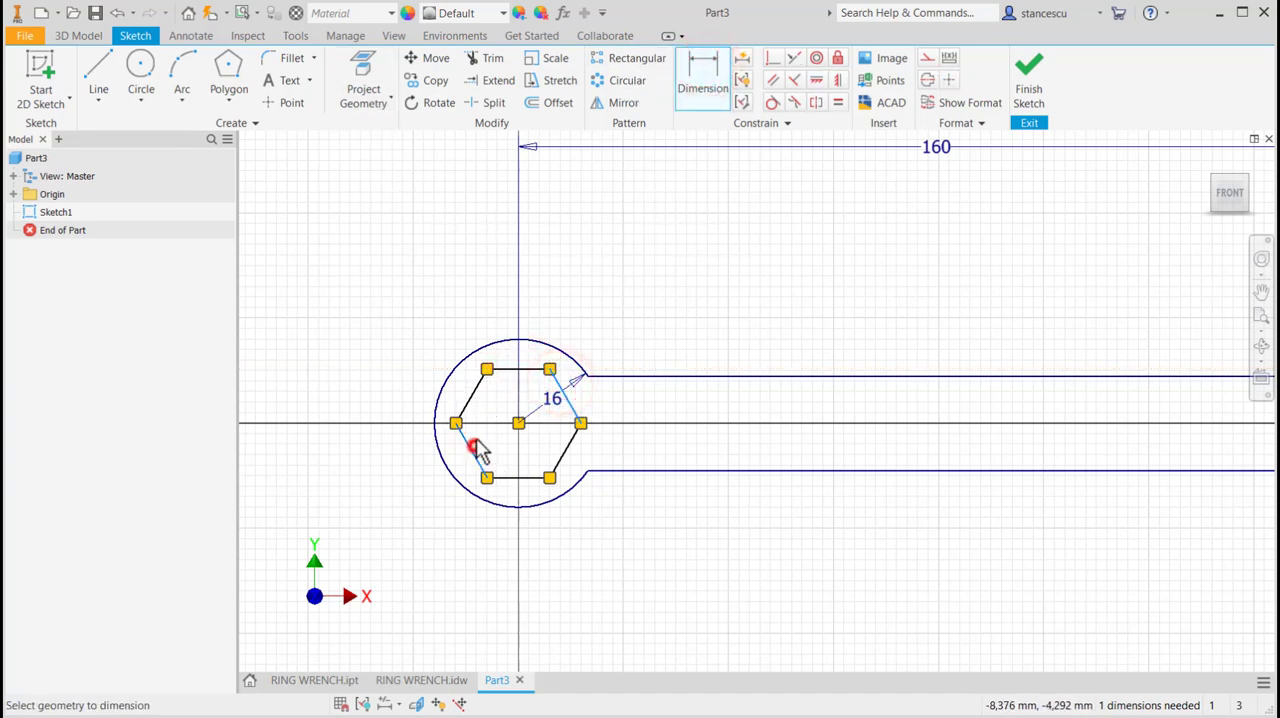
pyautogui.click(444, 302)
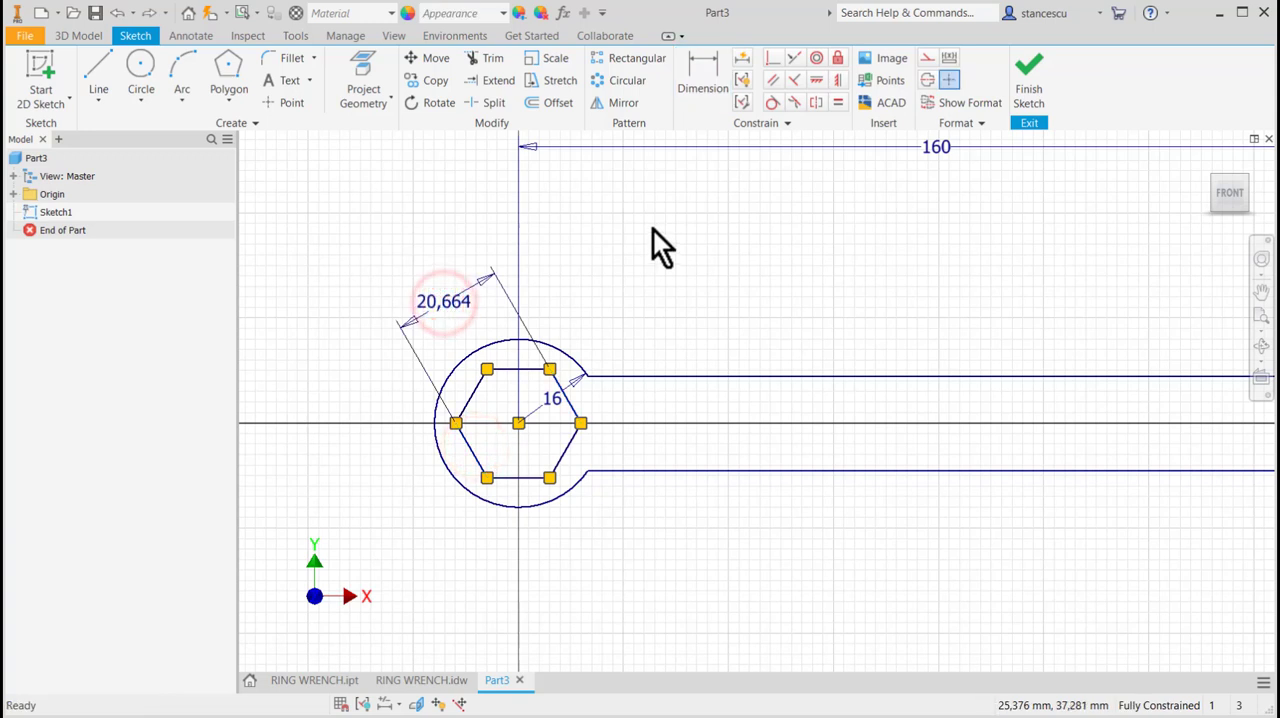
pyautogui.click(447, 303)
pyautogui.click(449, 306)
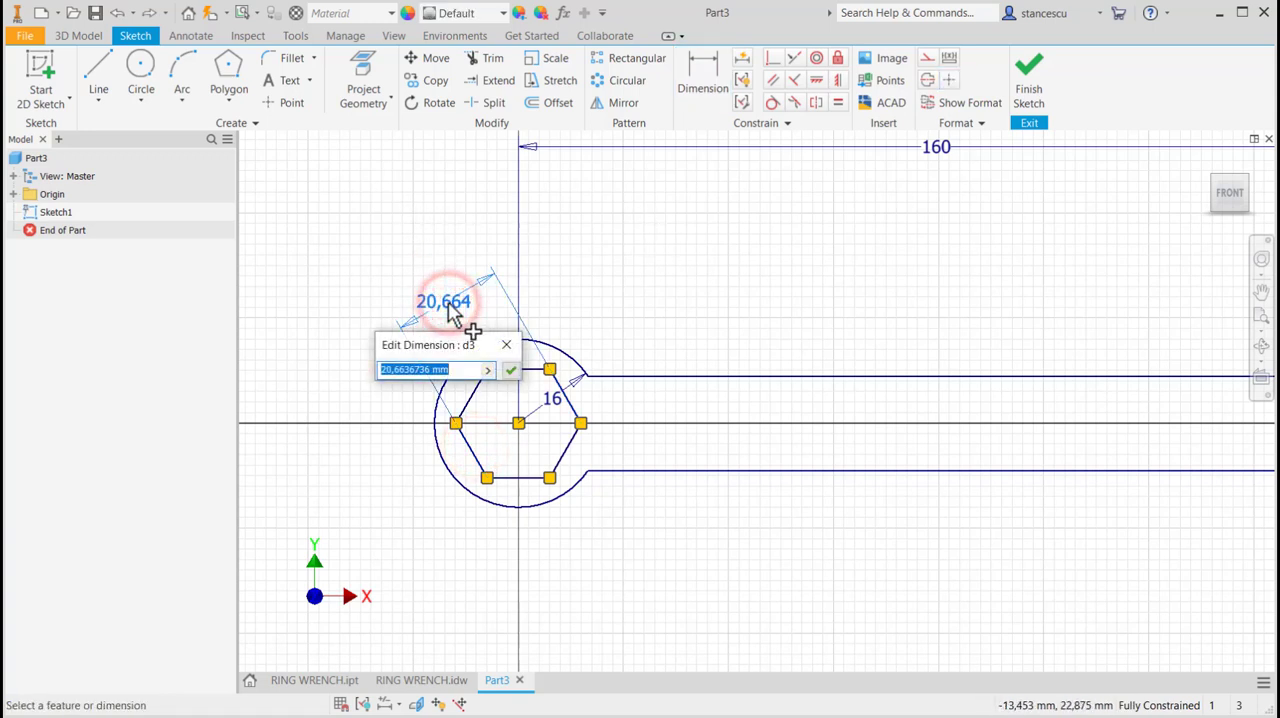
pyautogui.write('1')
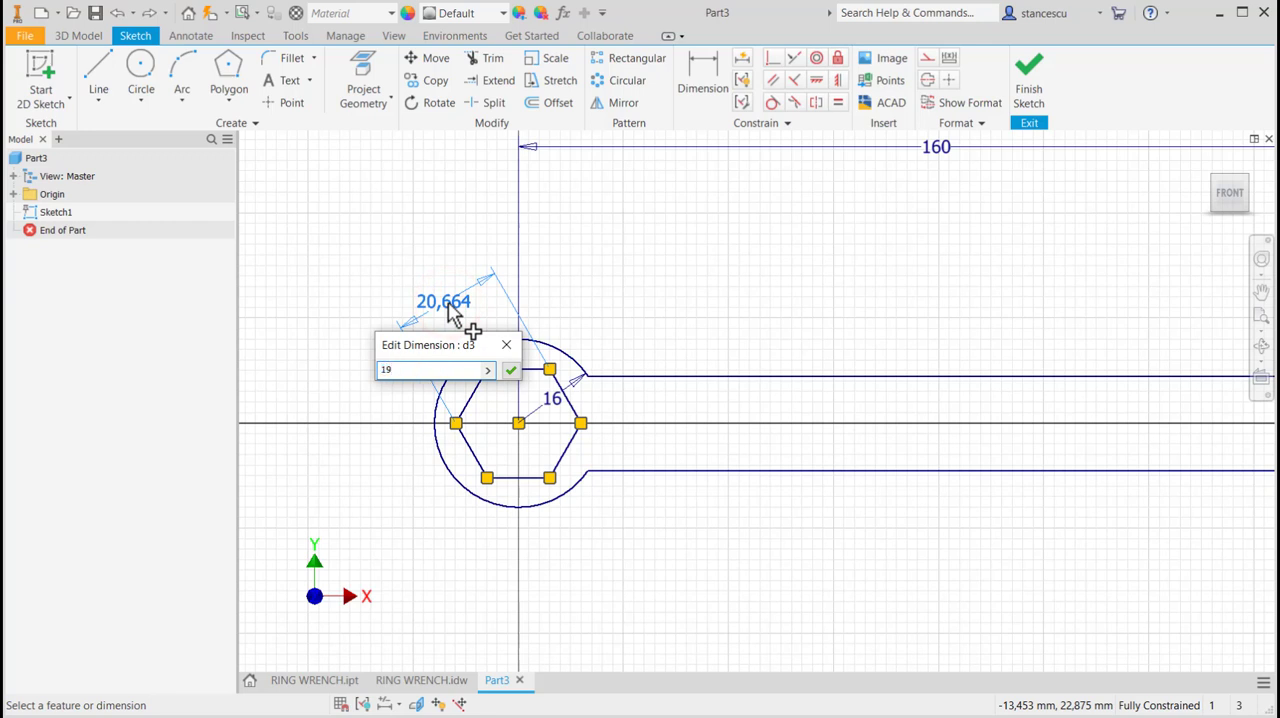
pyautogui.write('9')
pyautogui.press('Return')
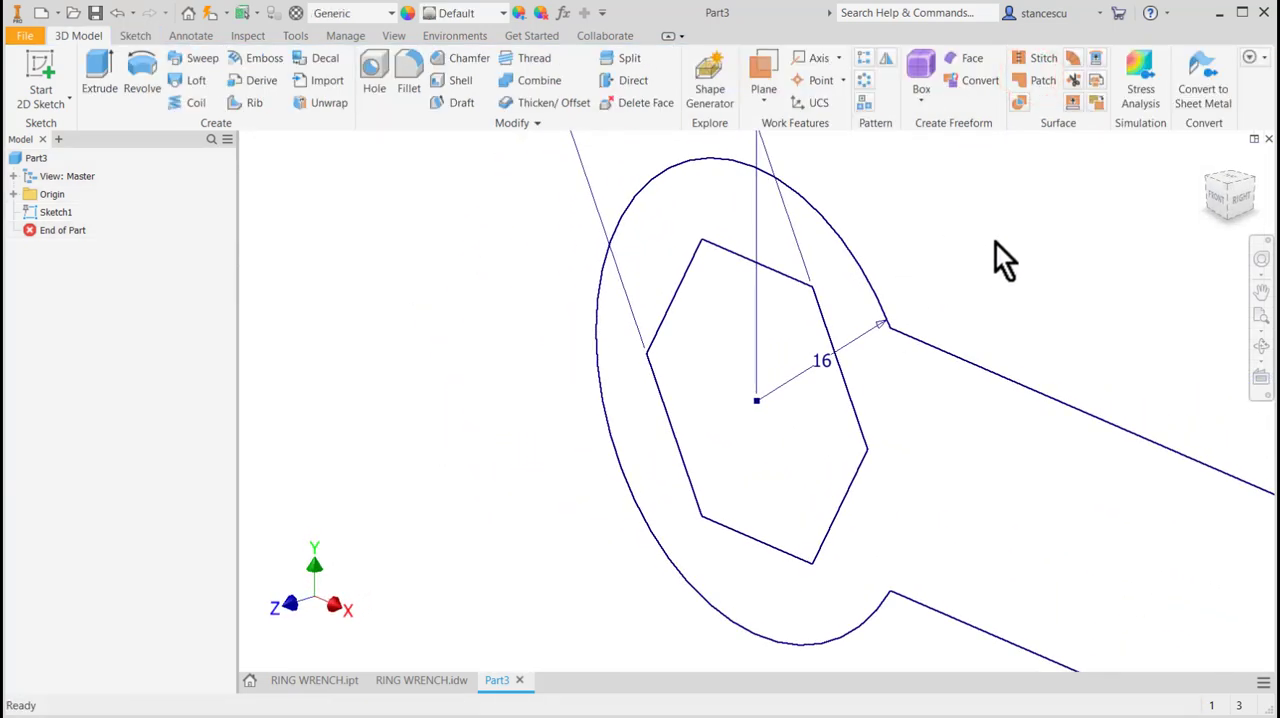
# Extrude the wrench profile around the hexagonal opening by 4 mm.
pyautogui.press('Home')
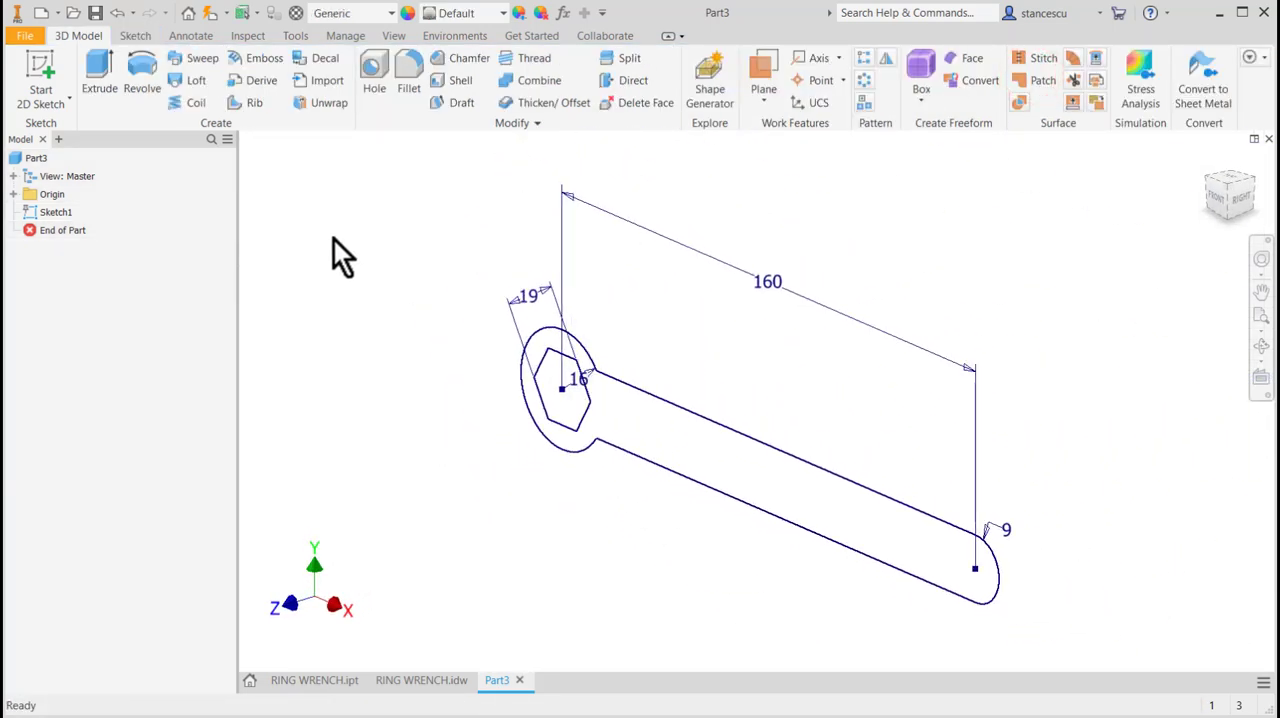
pyautogui.click(94, 68)
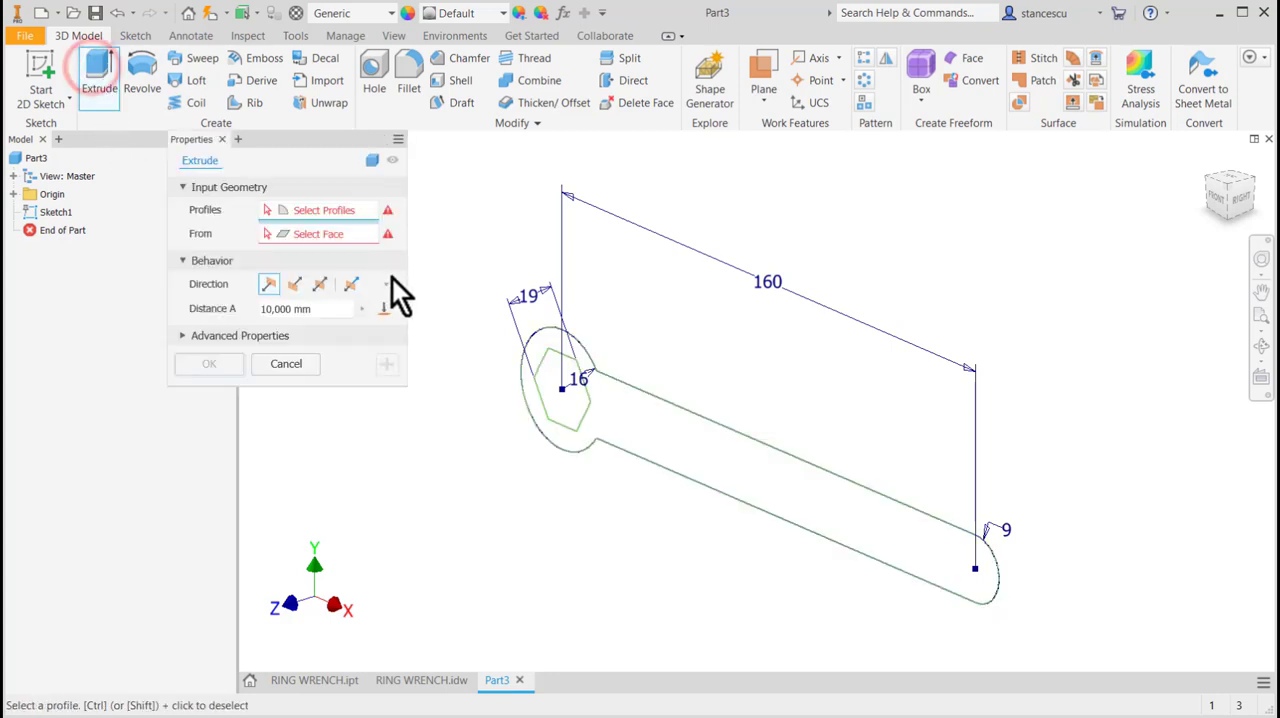
pyautogui.click(611, 422)
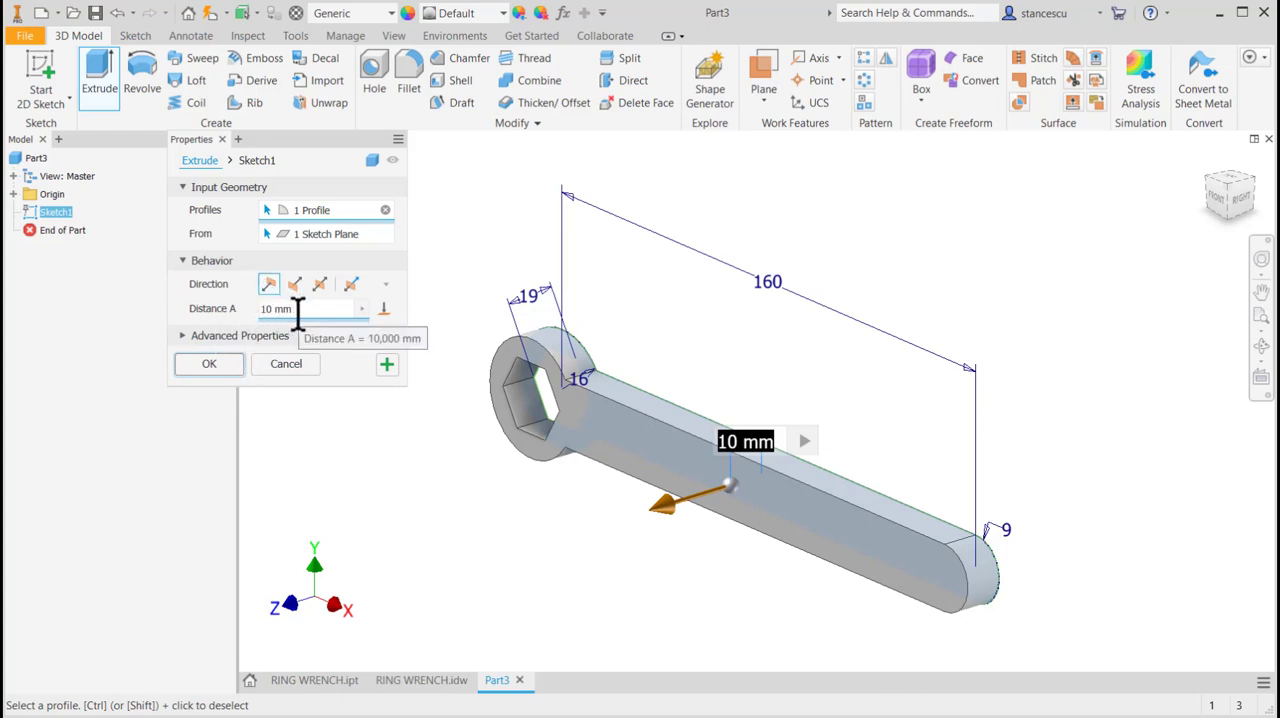
pyautogui.write('4')
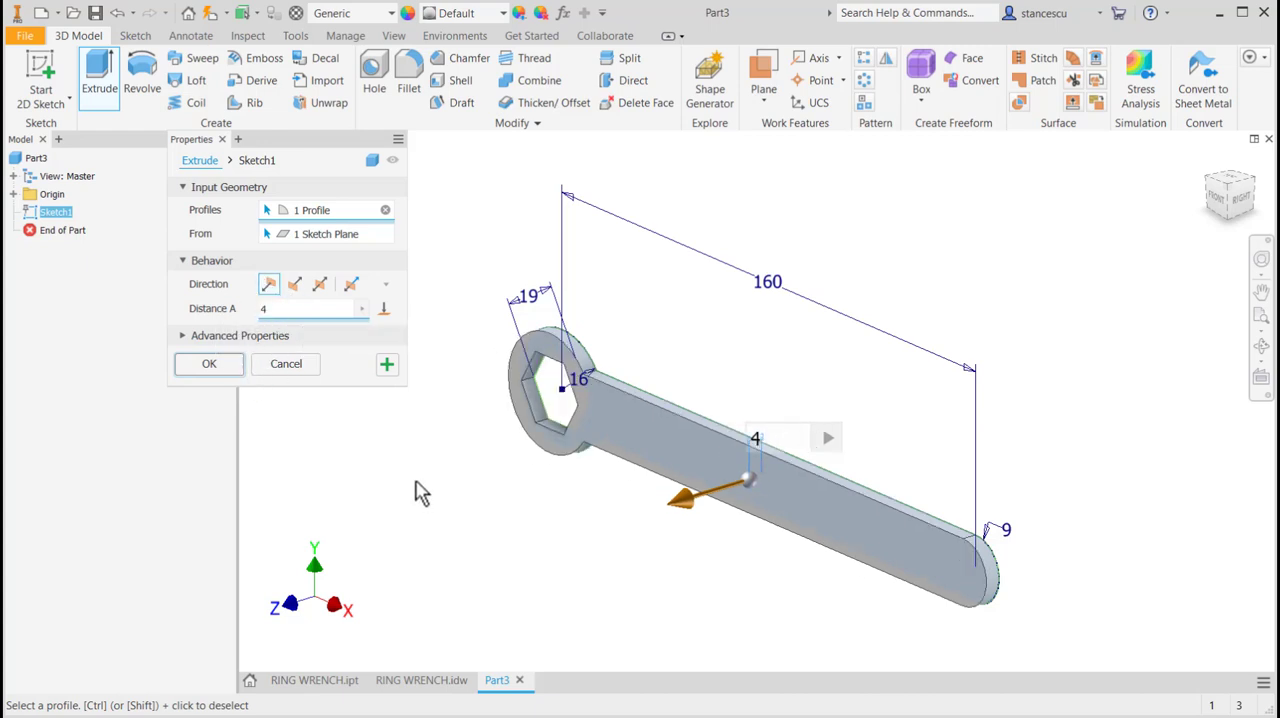
pyautogui.click(223, 362)
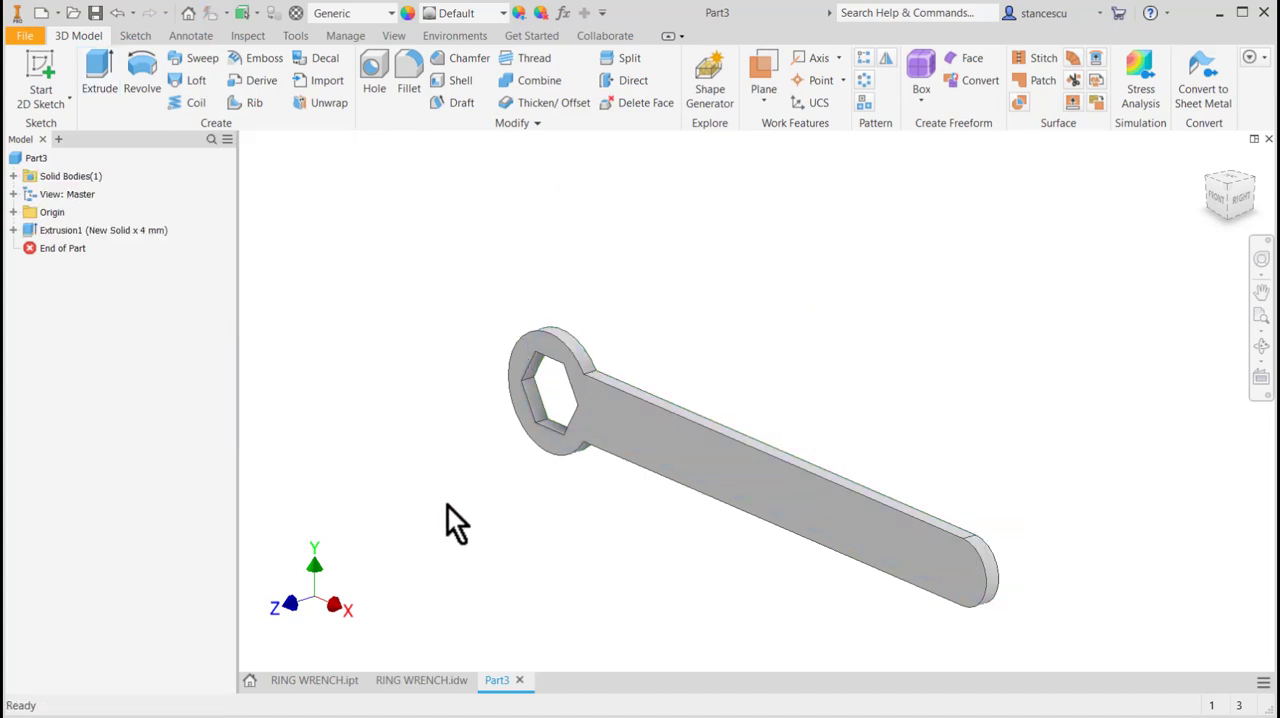
# Assign the Steel, Alloy material from the Inventor Material Library to the wrench part.
pyautogui.press('Home')
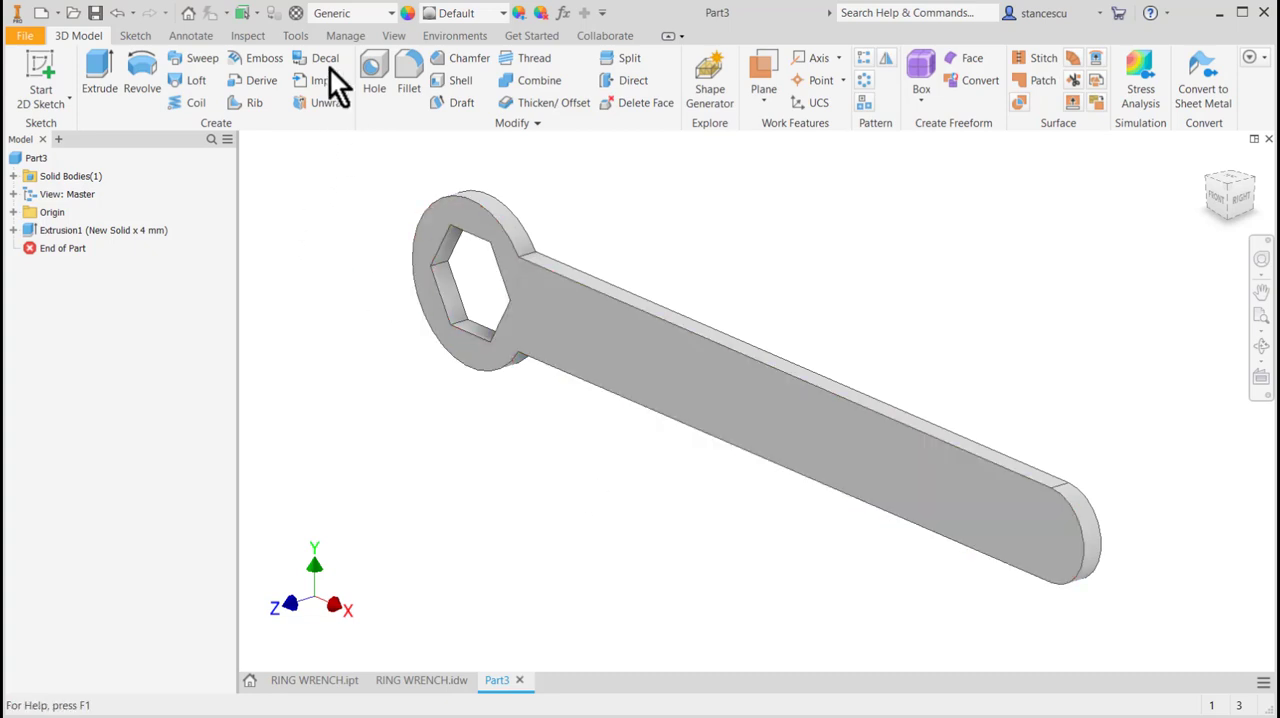
pyautogui.click(374, 16)
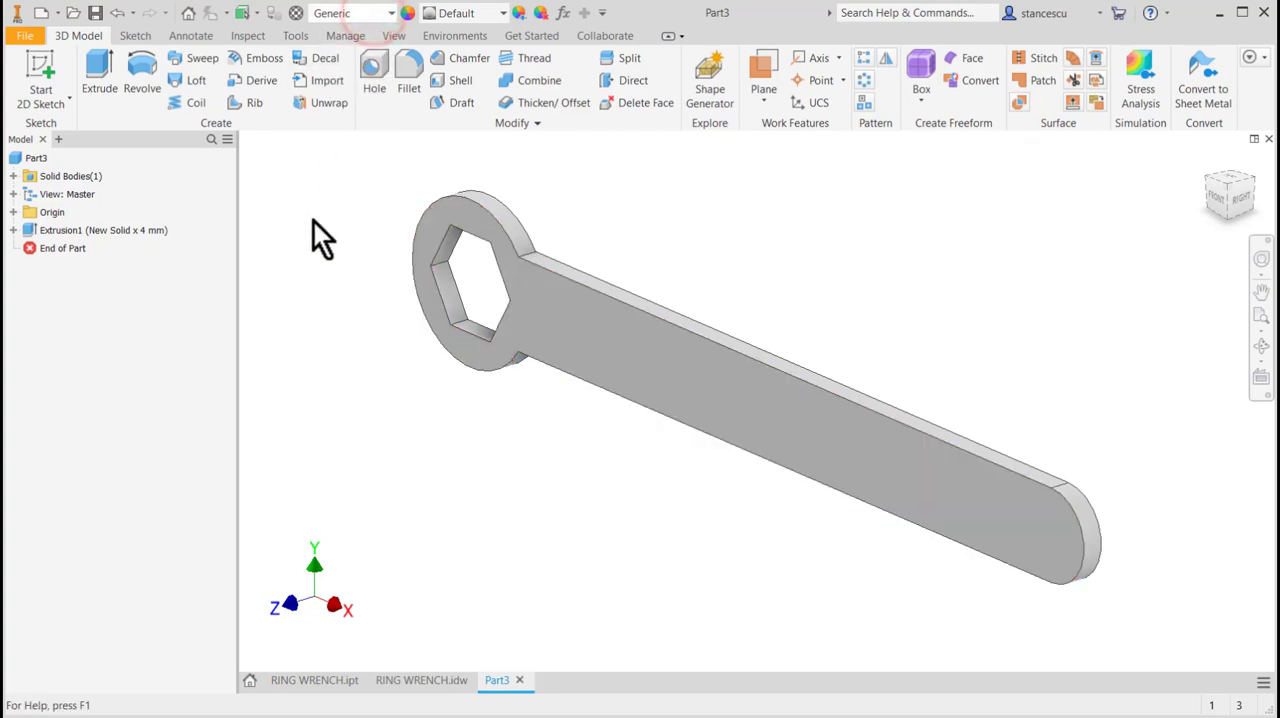
pyautogui.scroll(-2, 345, 500)
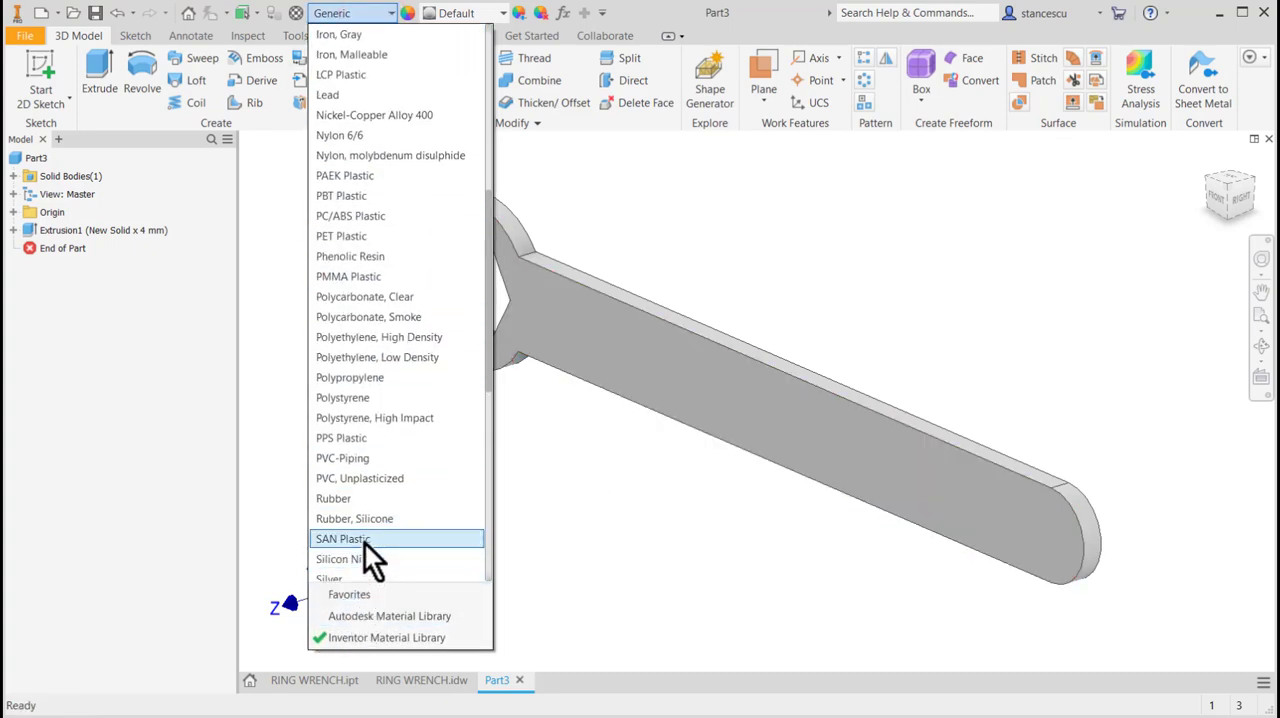
pyautogui.scroll(-5, 378, 505)
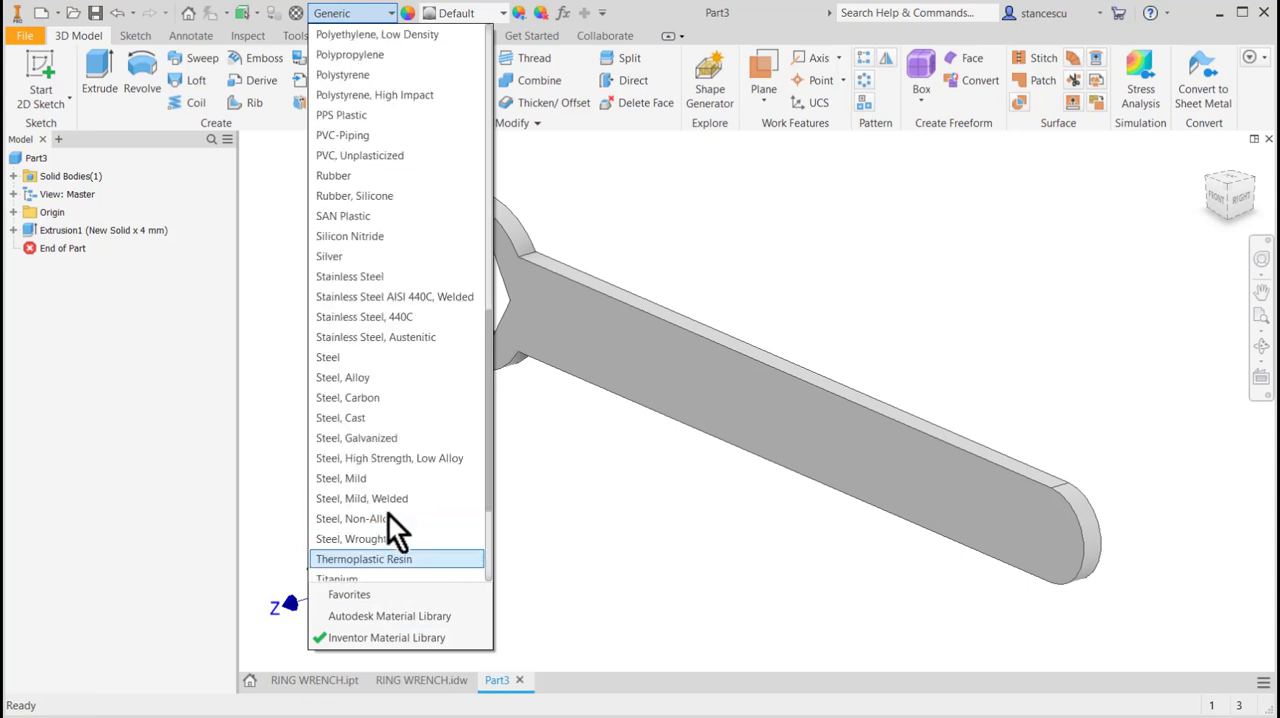
pyautogui.click(377, 379)
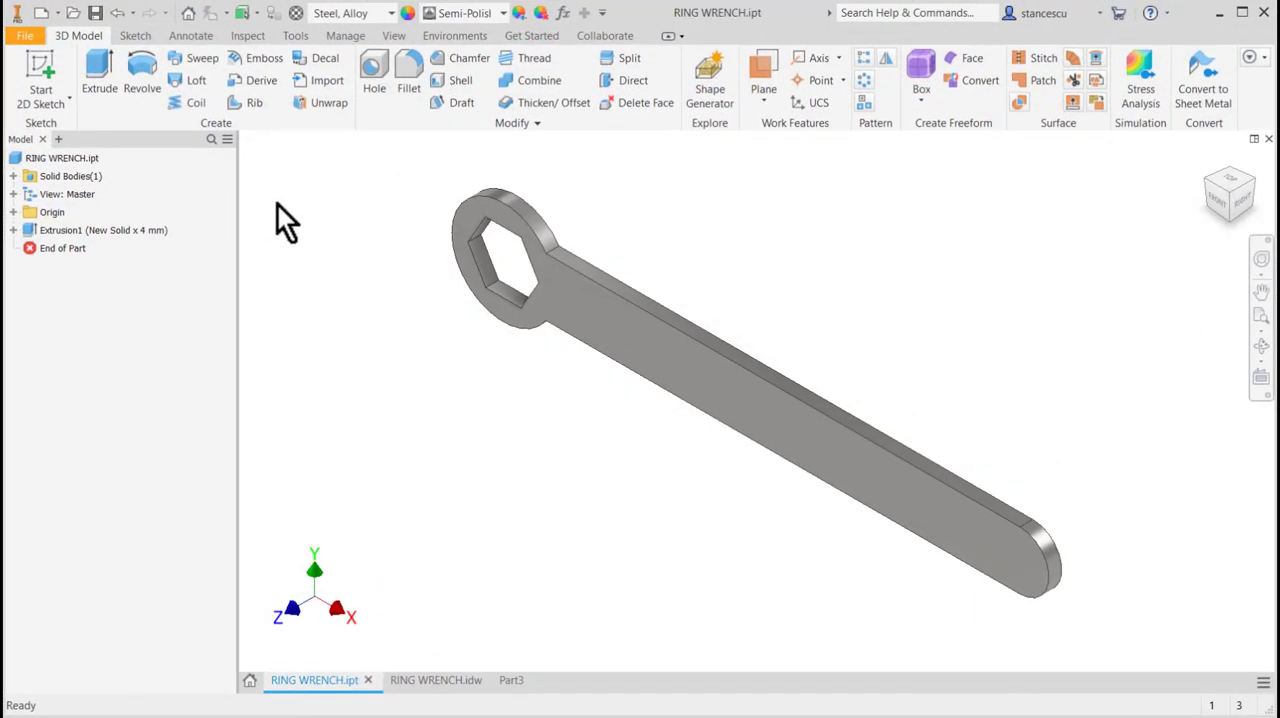
# Calculate and check the mass, area and volume of RING WRENCH.ipt in its physical iProperties.
pyautogui.rightClick(48, 161)
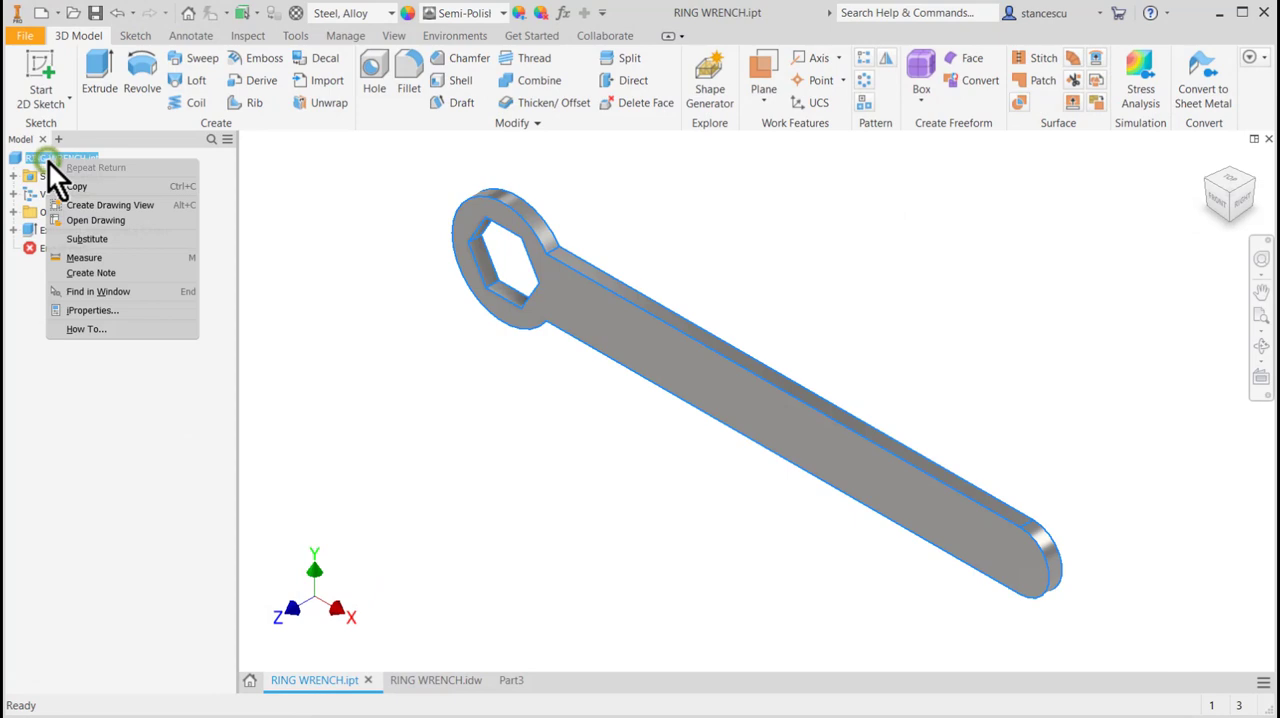
pyautogui.click(92, 310)
pyautogui.click(680, 115)
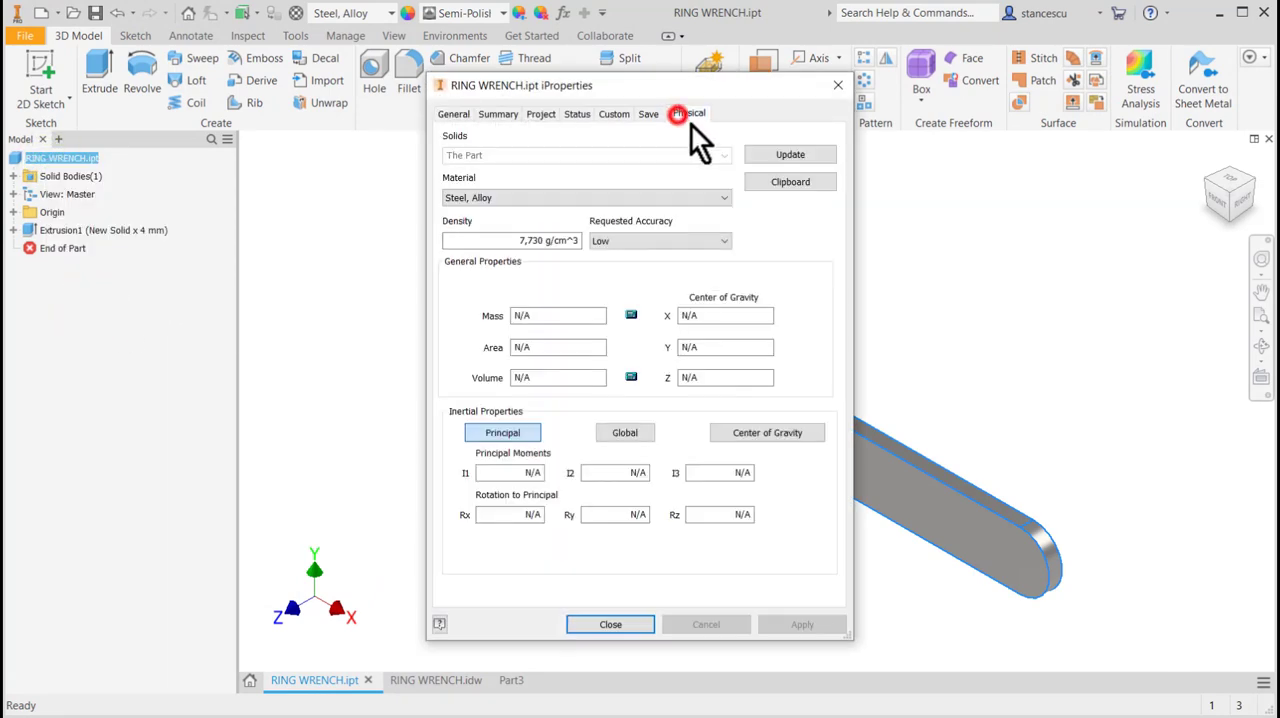
pyautogui.click(785, 156)
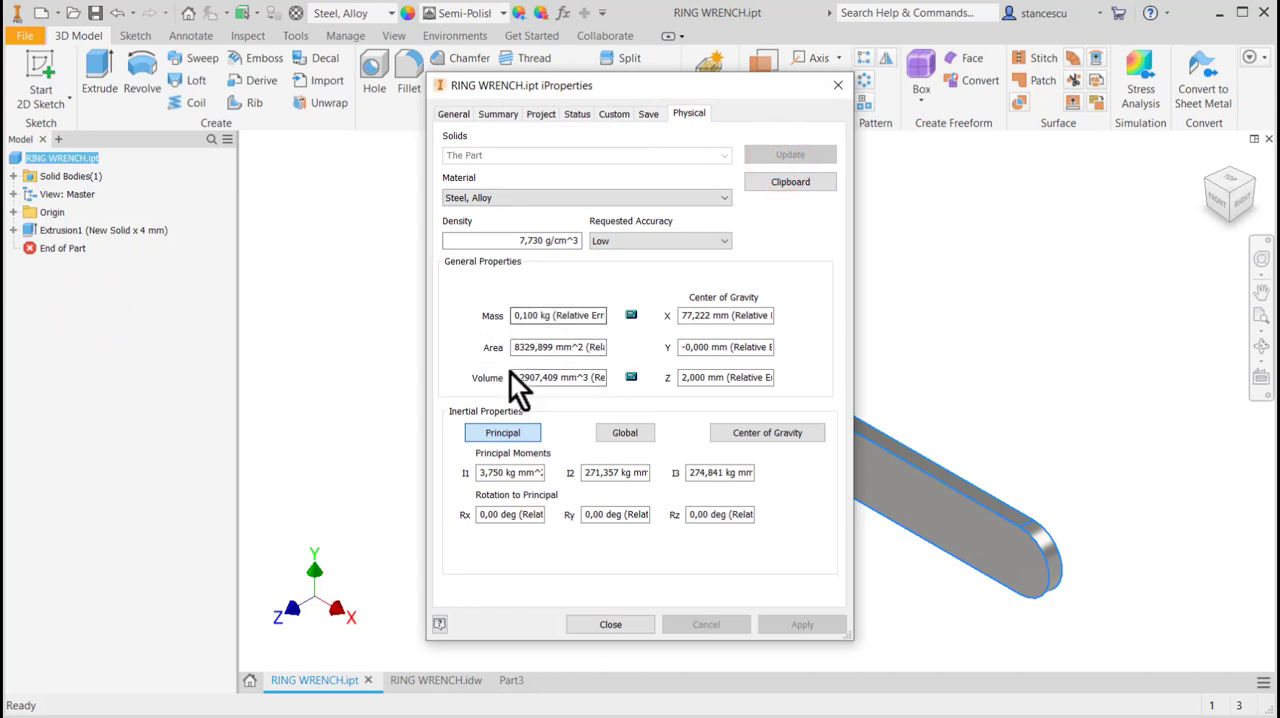
pyautogui.click(626, 628)
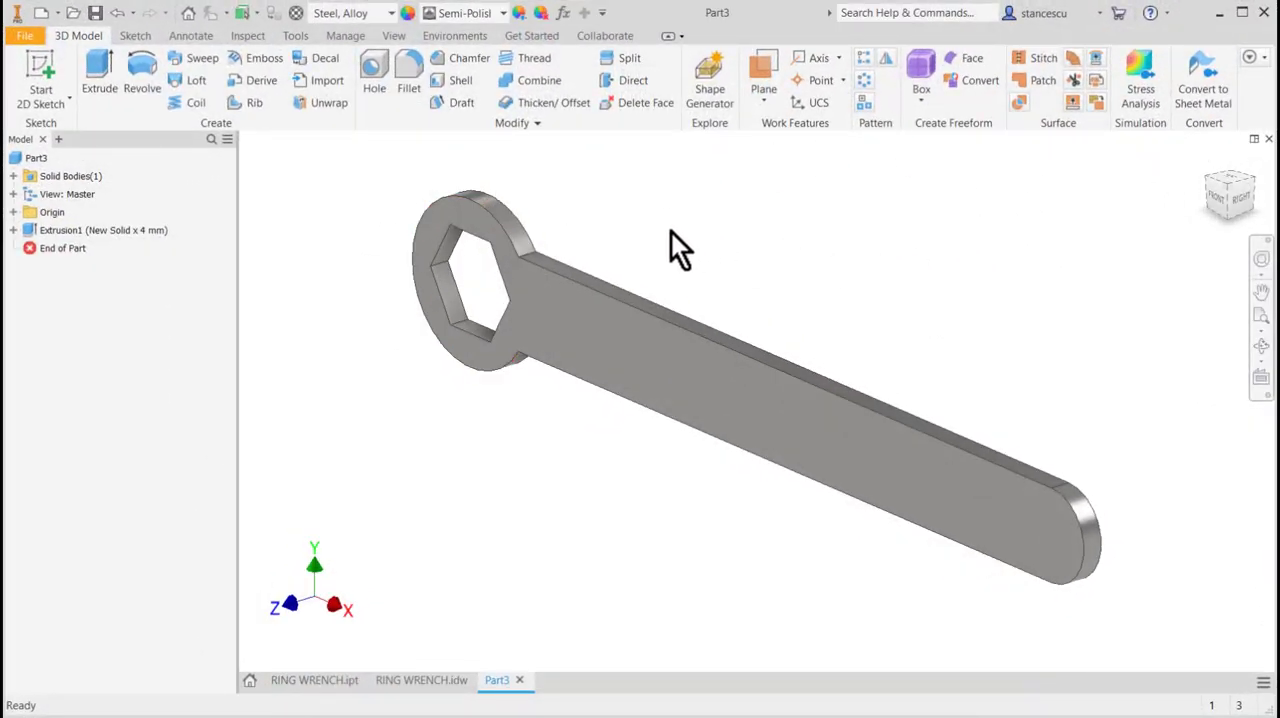
# Start a stress analysis of Part3 and create a single-point static analysis study with the default settings.
pyautogui.click(461, 39)
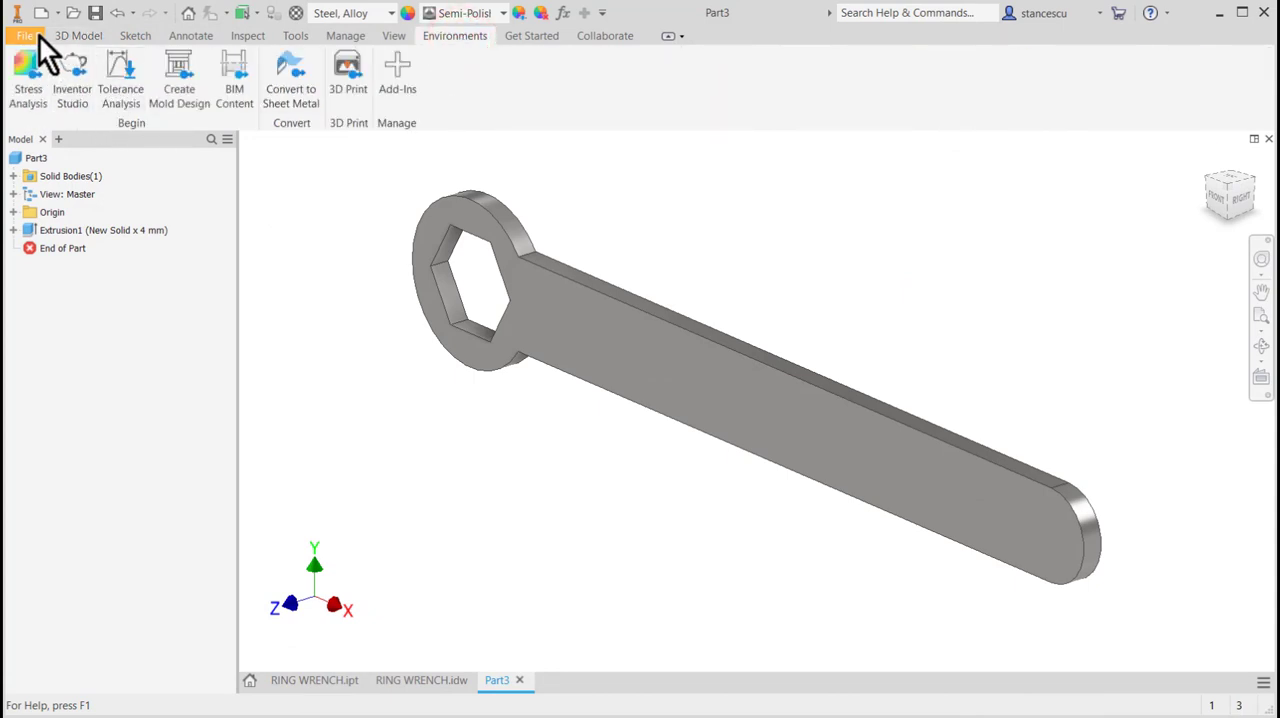
pyautogui.click(52, 78)
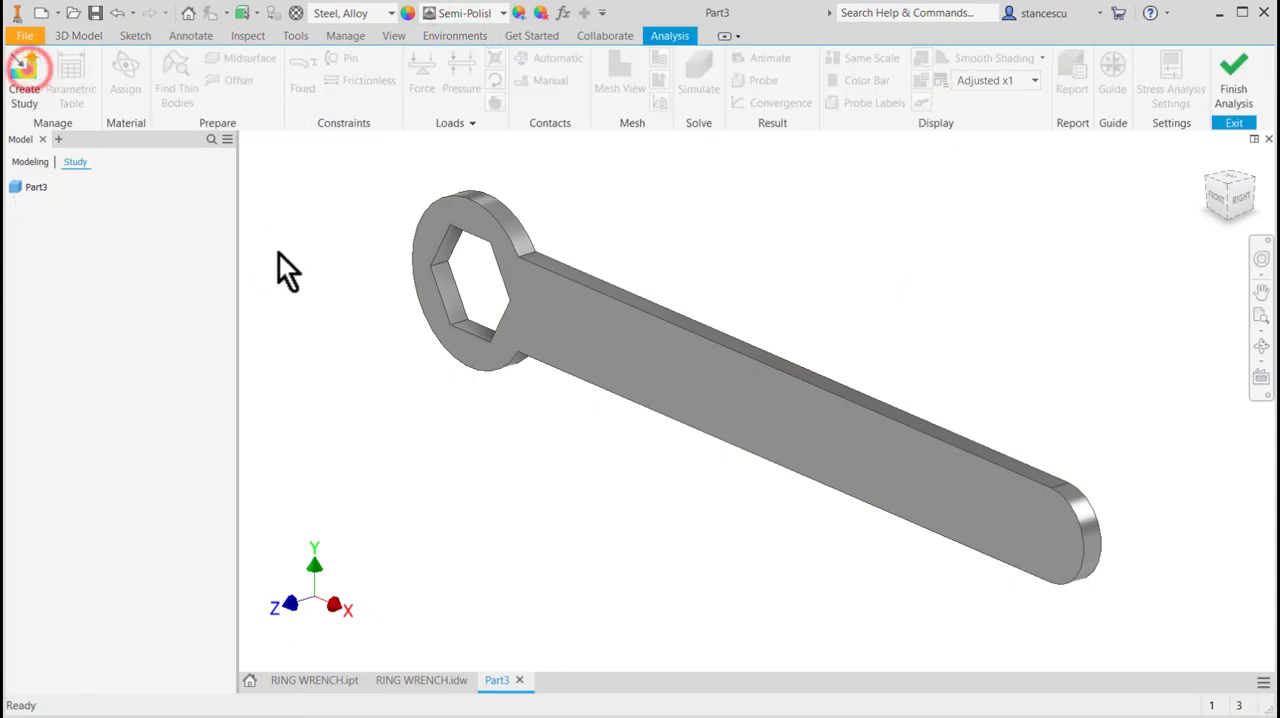
pyautogui.click(24, 80)
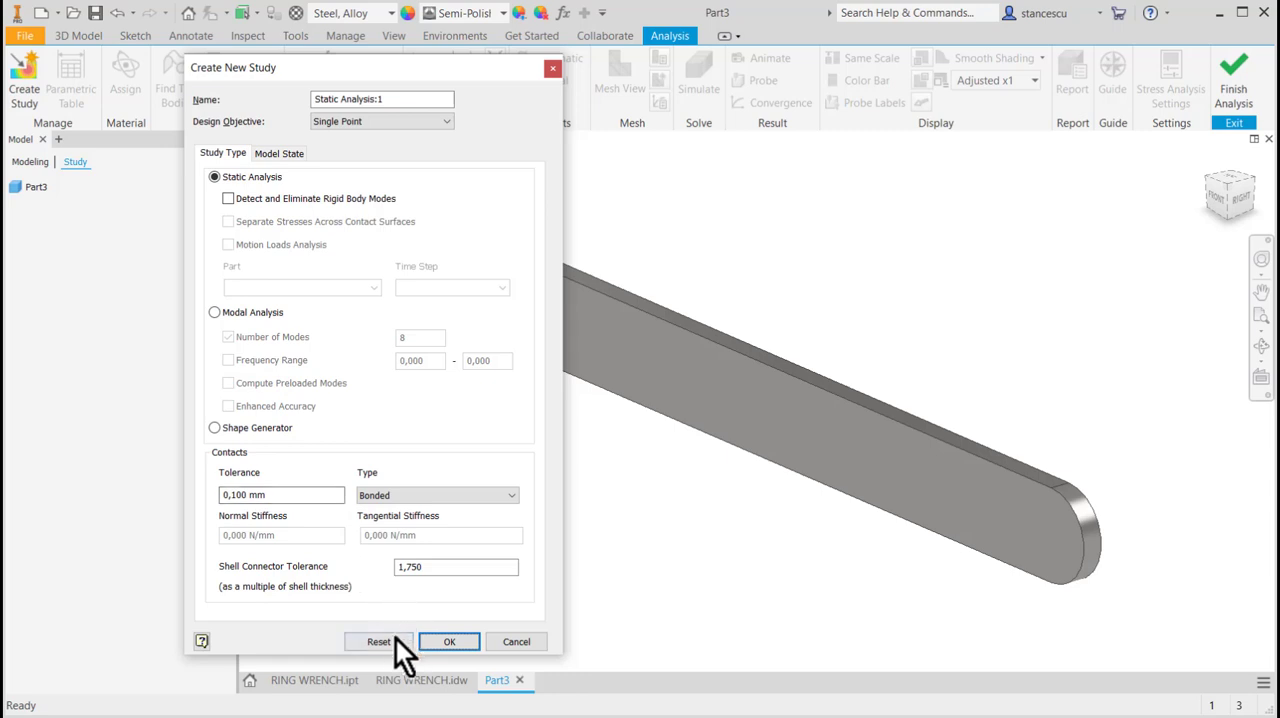
pyautogui.click(440, 641)
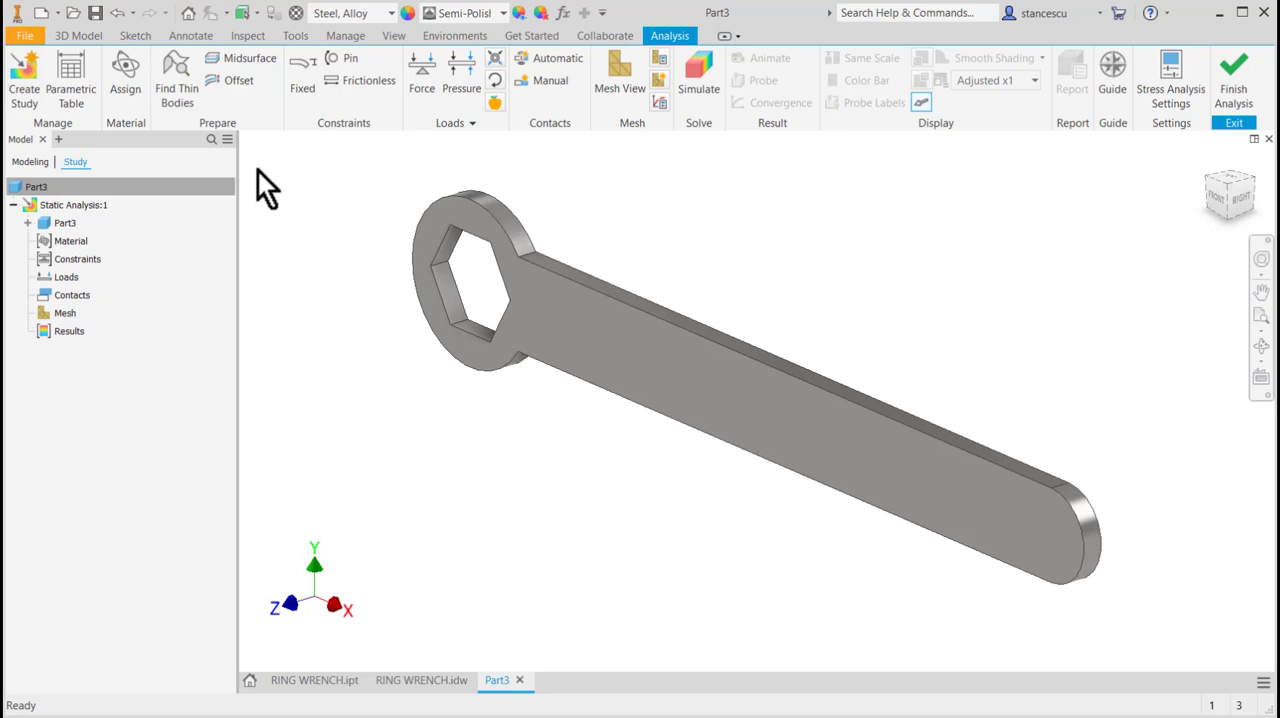
# Check the material assignment and safety factor basis of Part3 in the static study and accept them.
pyautogui.click(126, 64)
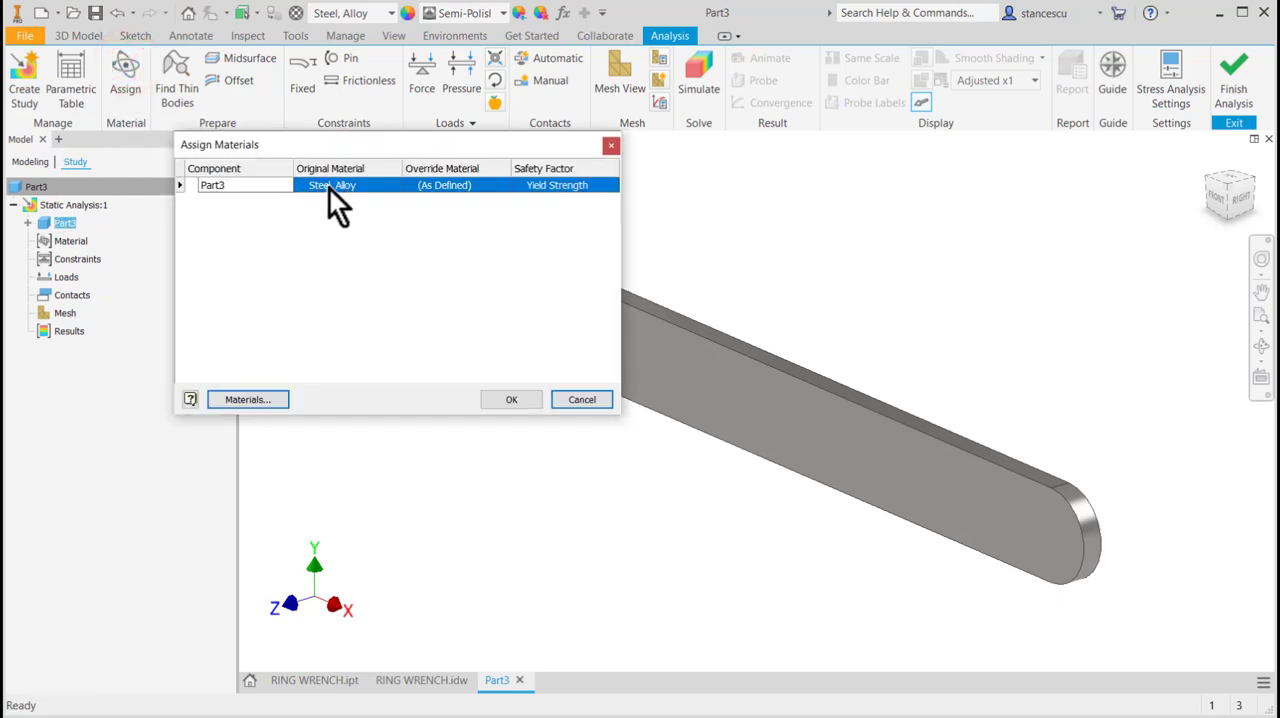
pyautogui.moveTo(404, 146); pyautogui.dragTo(316, 172)
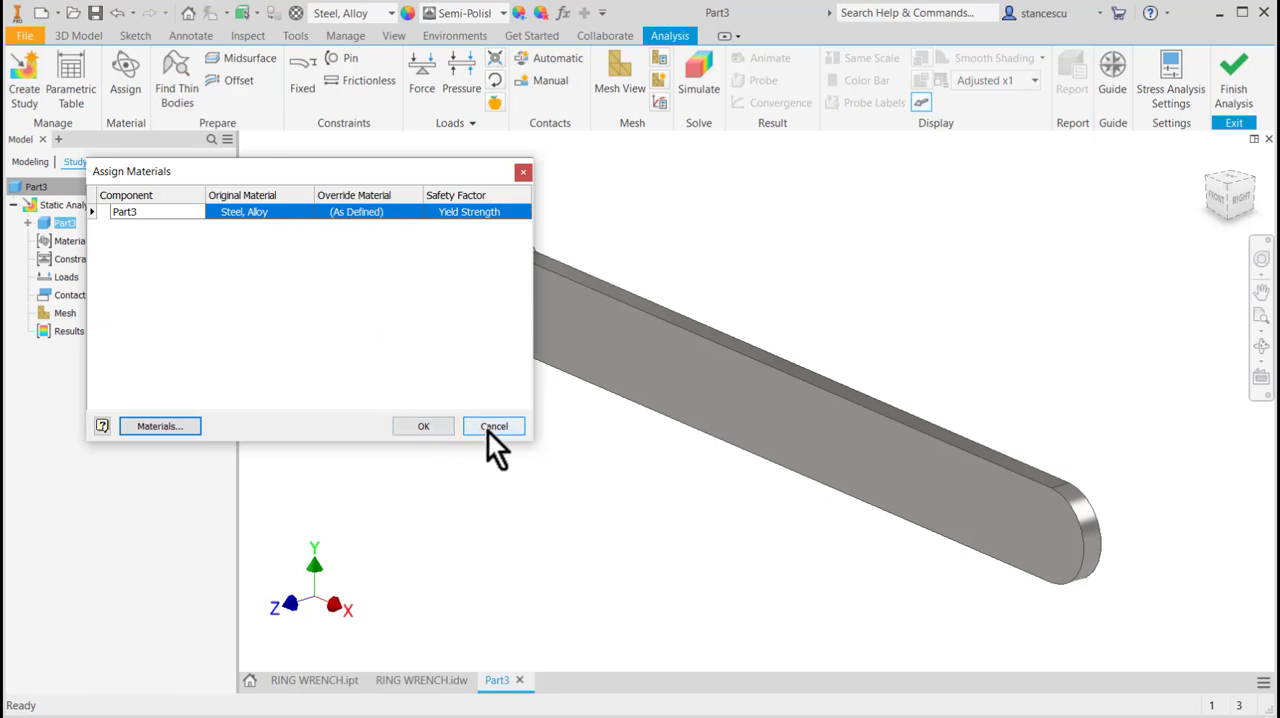
pyautogui.click(416, 427)
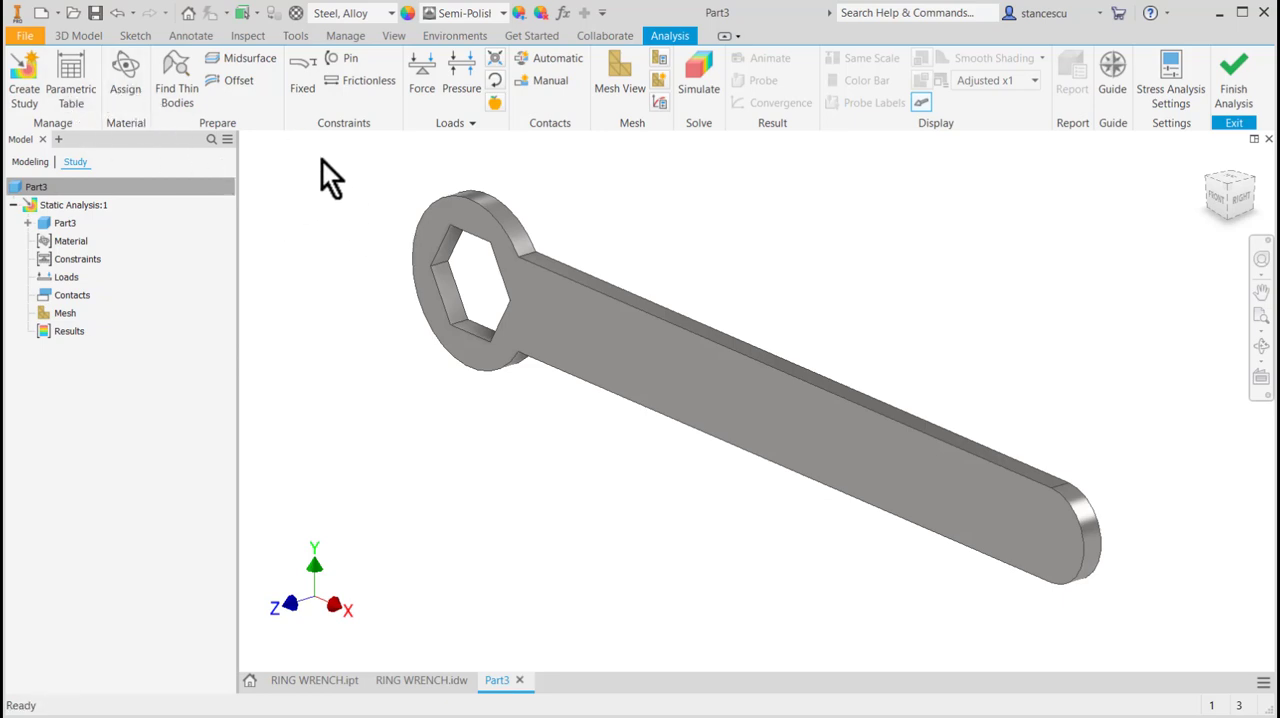
# Apply a pin constraint to the wrench head's outer cylindrical face, fixing the radial, axial and tangential directions.
pyautogui.click(333, 58)
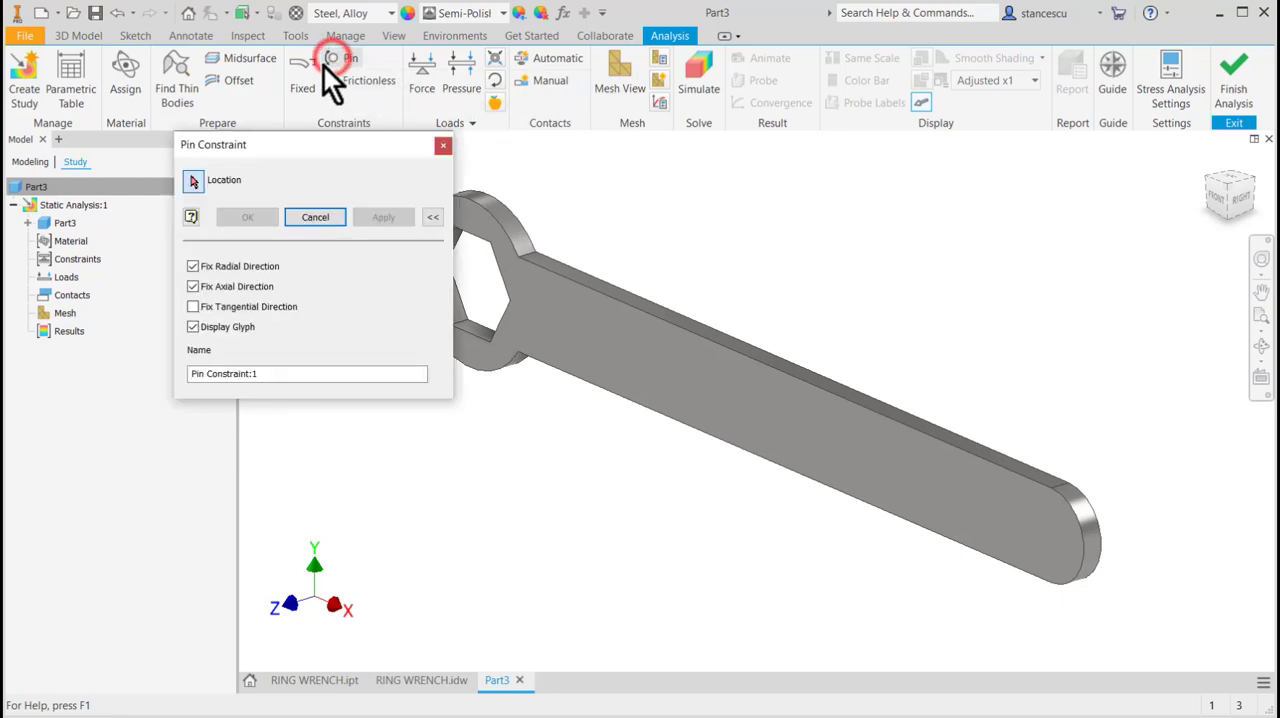
pyautogui.click(528, 245)
pyautogui.moveTo(651, 234); pyautogui.dragTo(722, 222, button='middle')
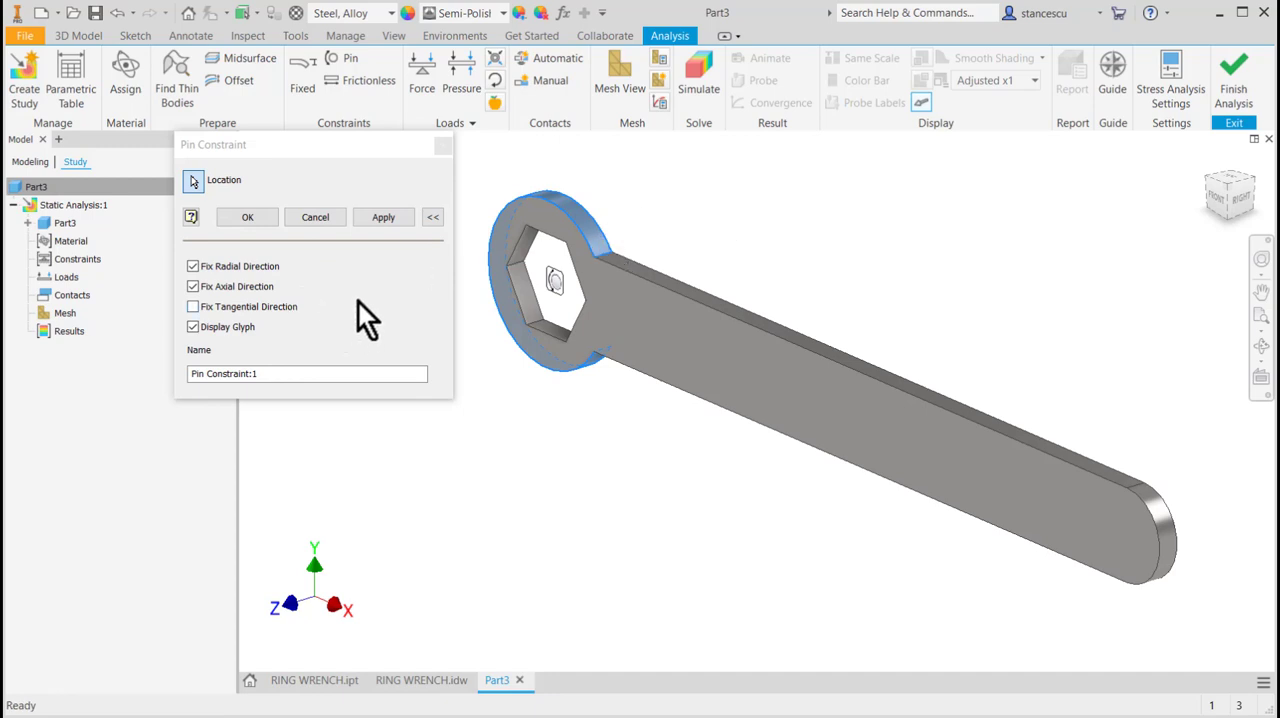
pyautogui.click(193, 307)
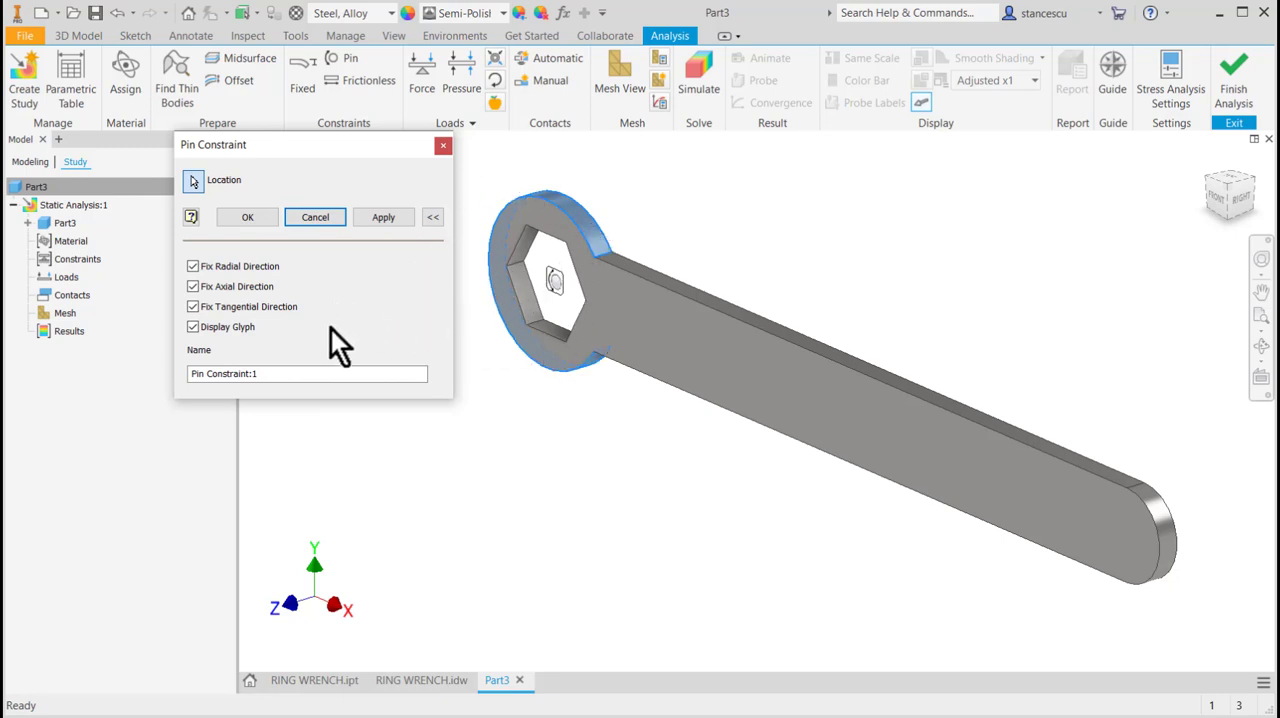
pyautogui.click(247, 217)
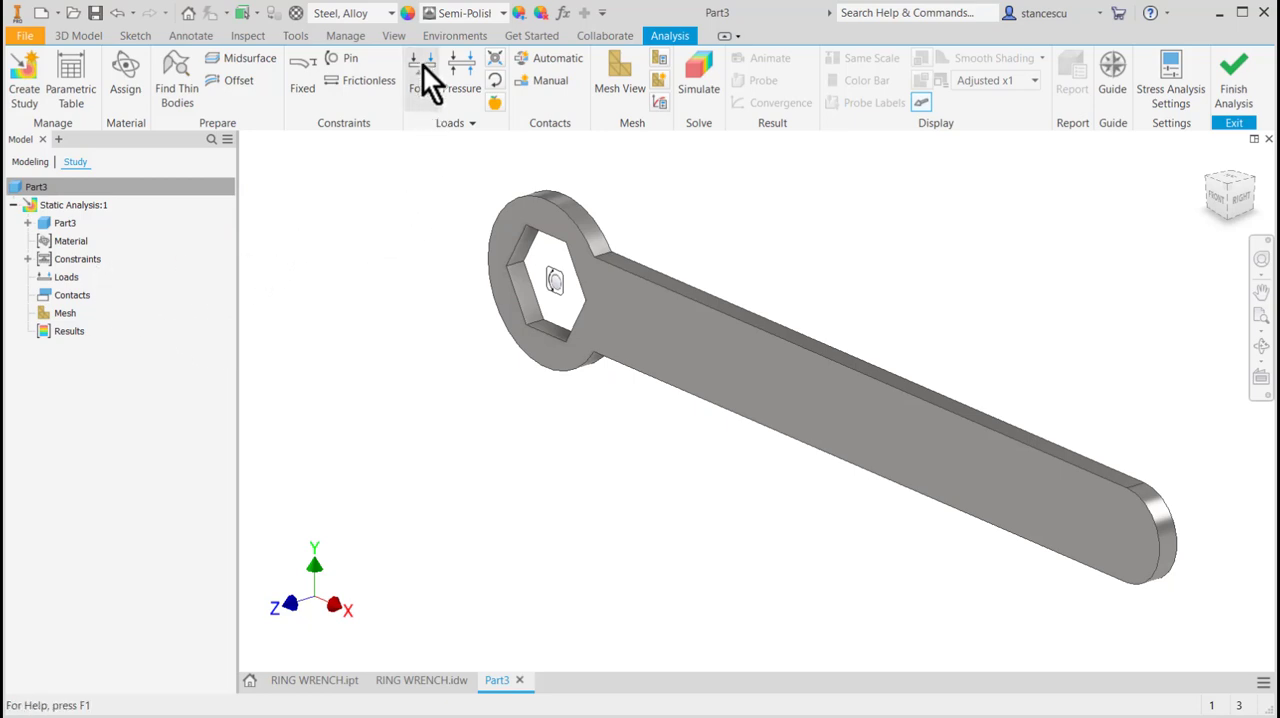
# Apply a moment load of 500*160 N mm to the rounded end face of the wrench handle.
pyautogui.click(496, 81)
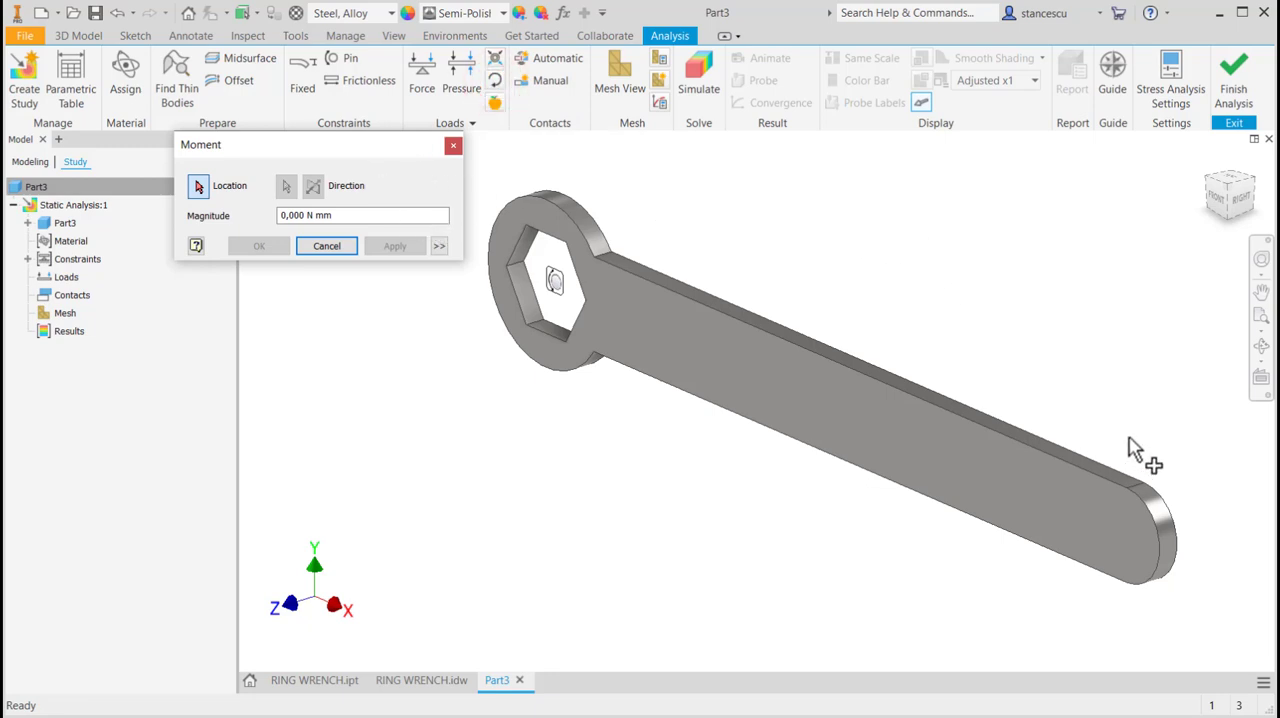
pyautogui.click(1156, 505)
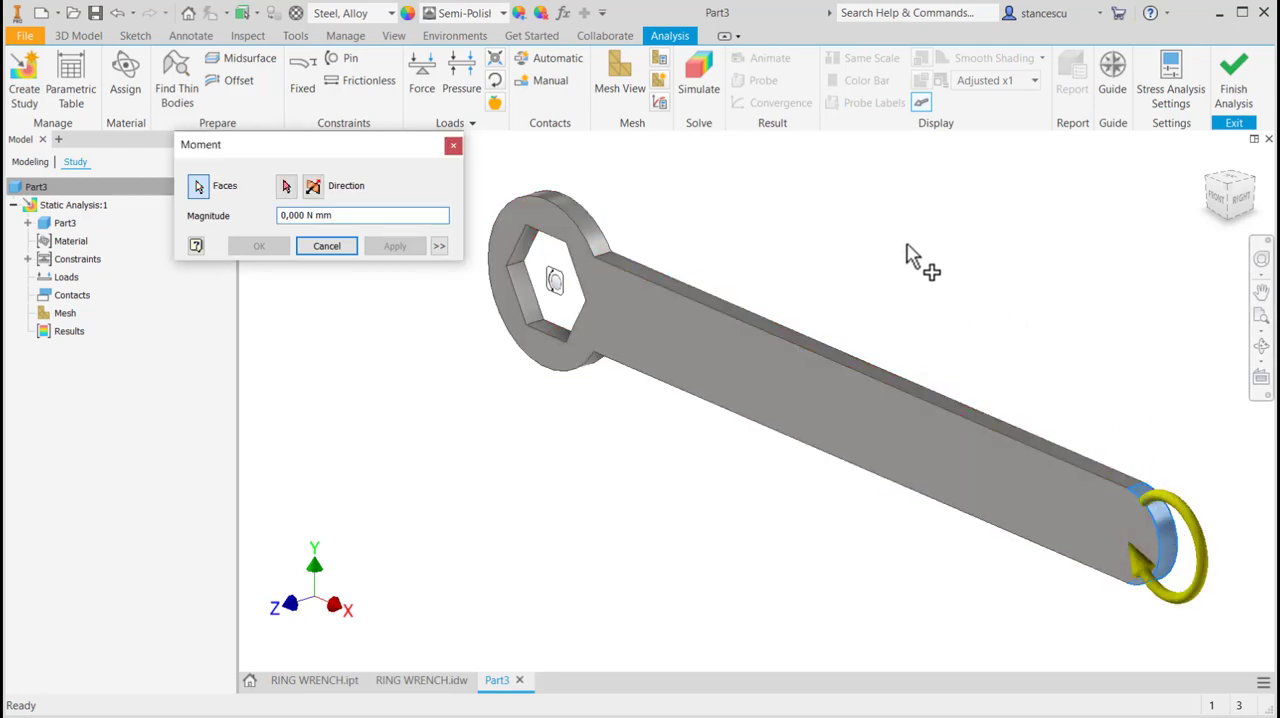
pyautogui.doubleClick(295, 215)
pyautogui.write('500')
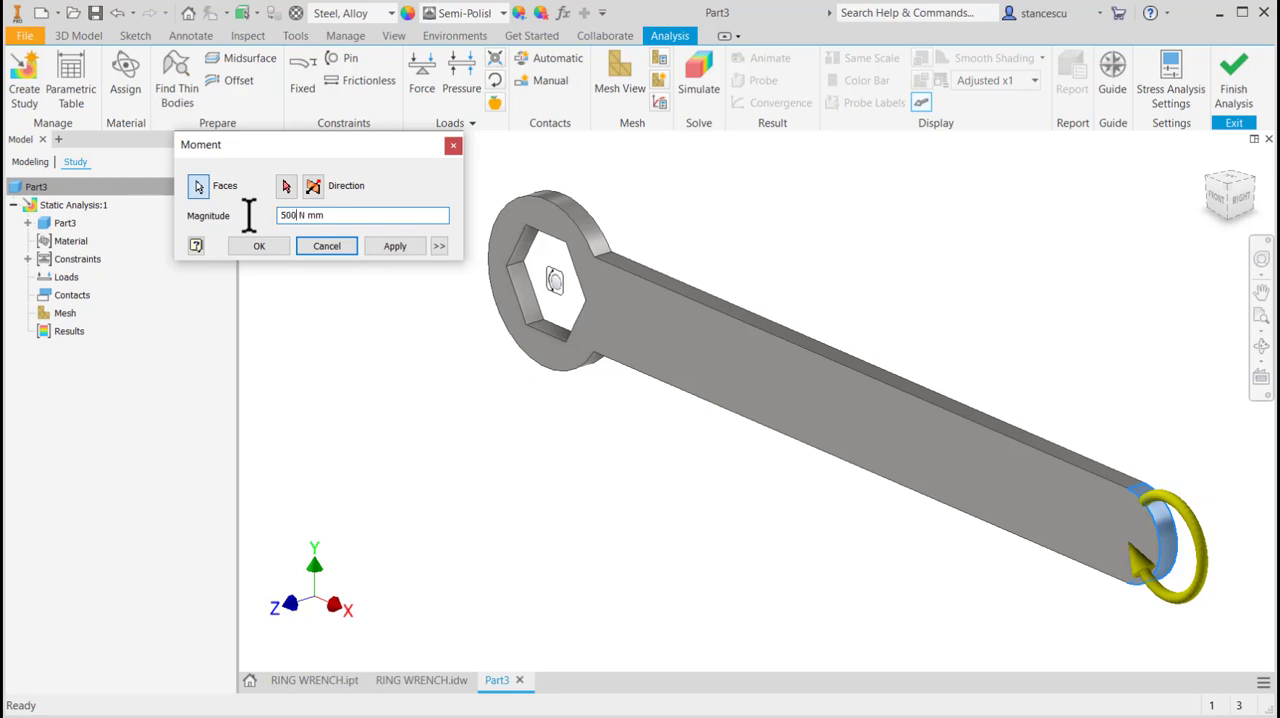
pyautogui.write('*')
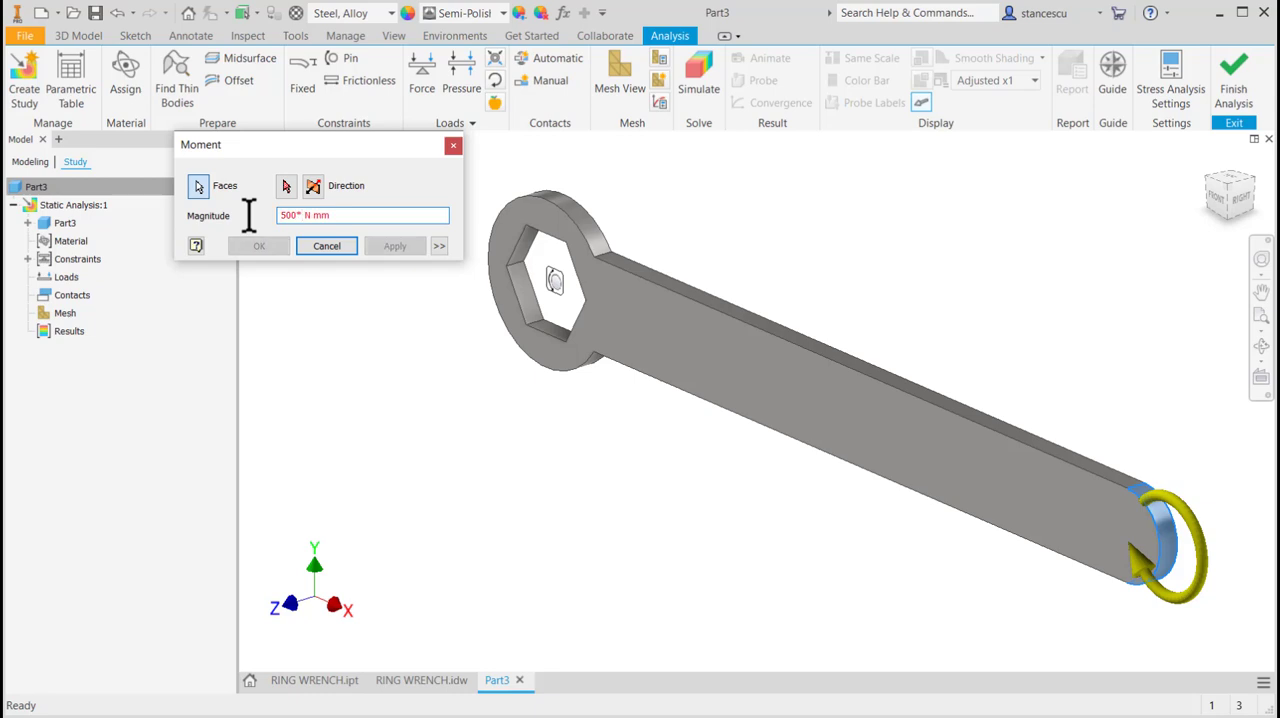
pyautogui.write('160')
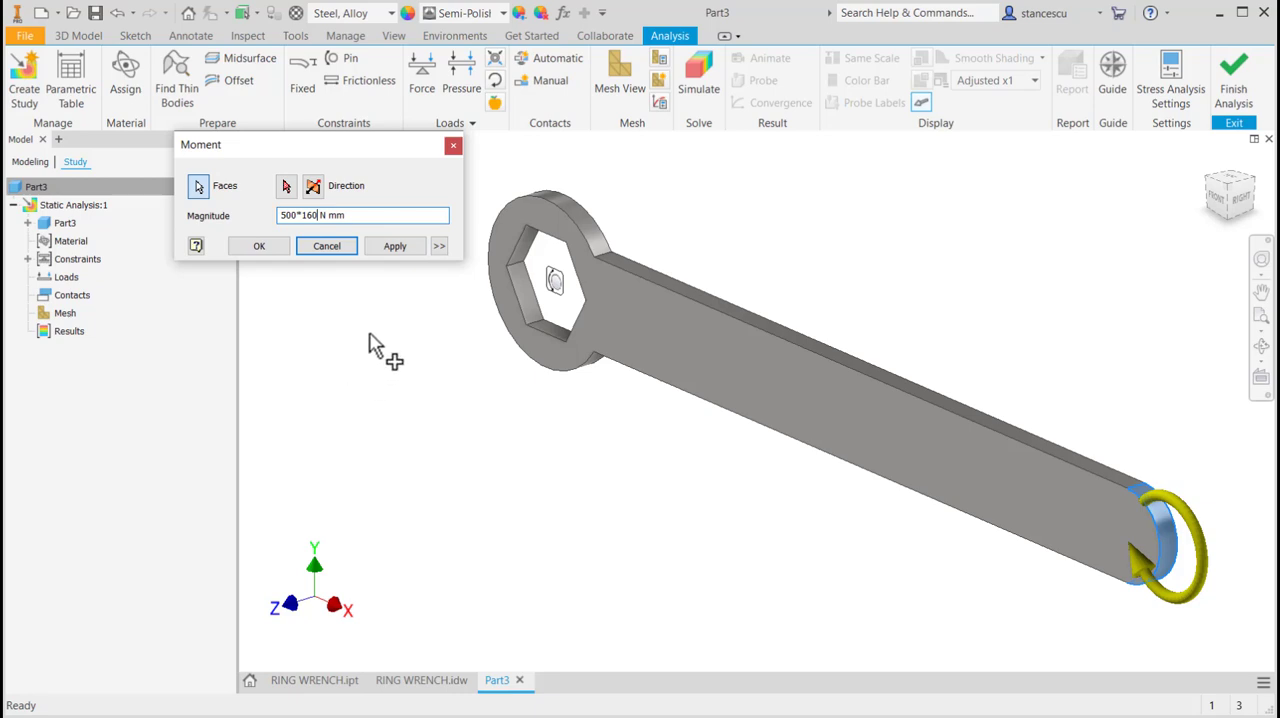
pyautogui.click(255, 245)
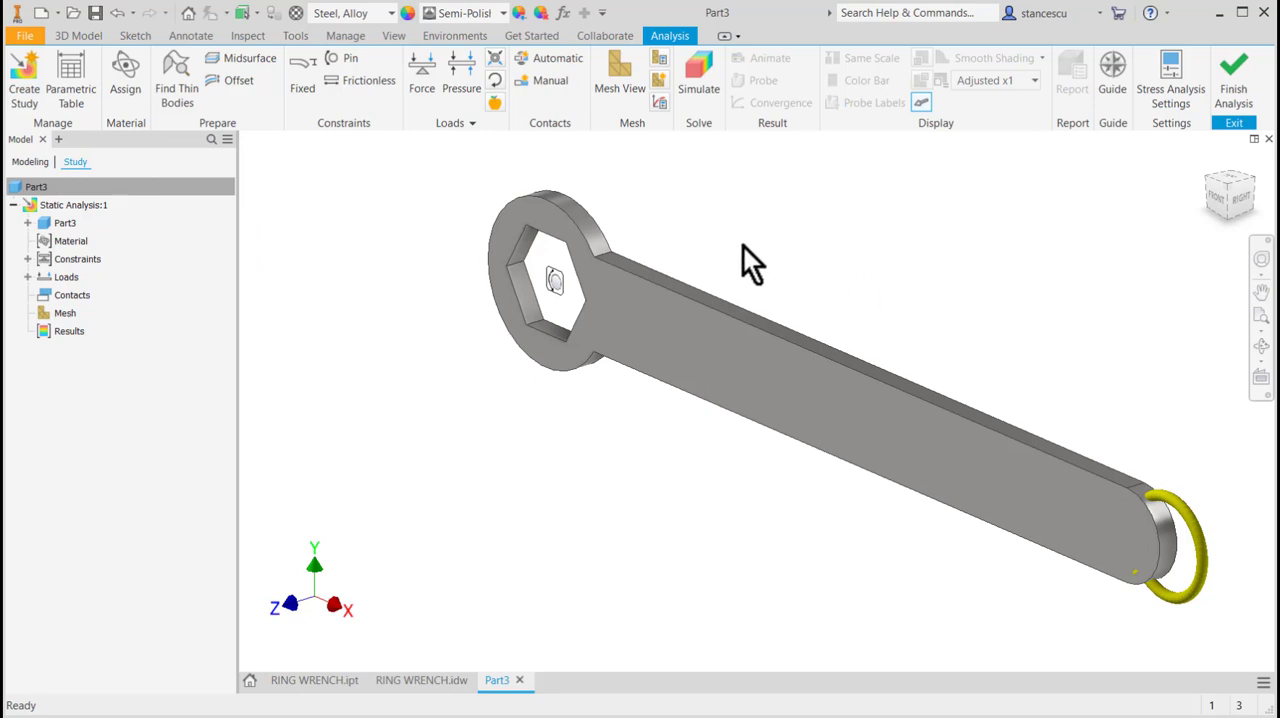
# Run the static analysis simulation of Part3 in its current configuration.
pyautogui.click(700, 63)
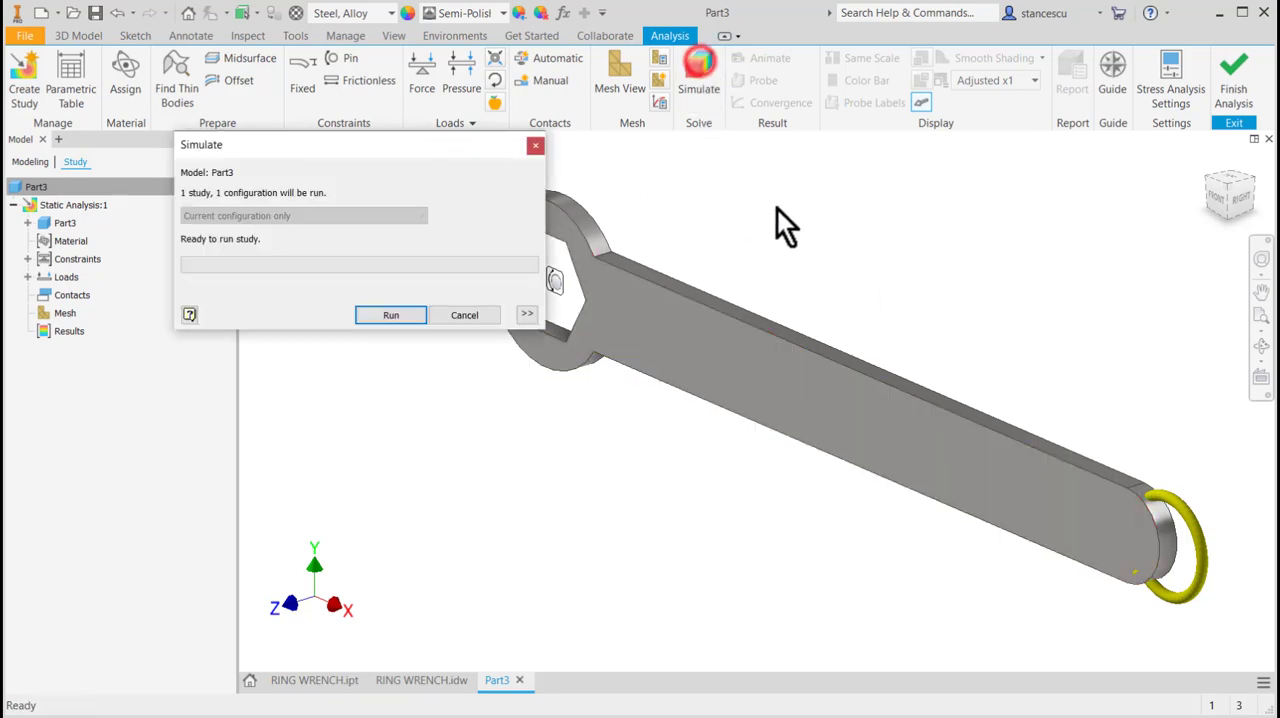
pyautogui.click(413, 312)
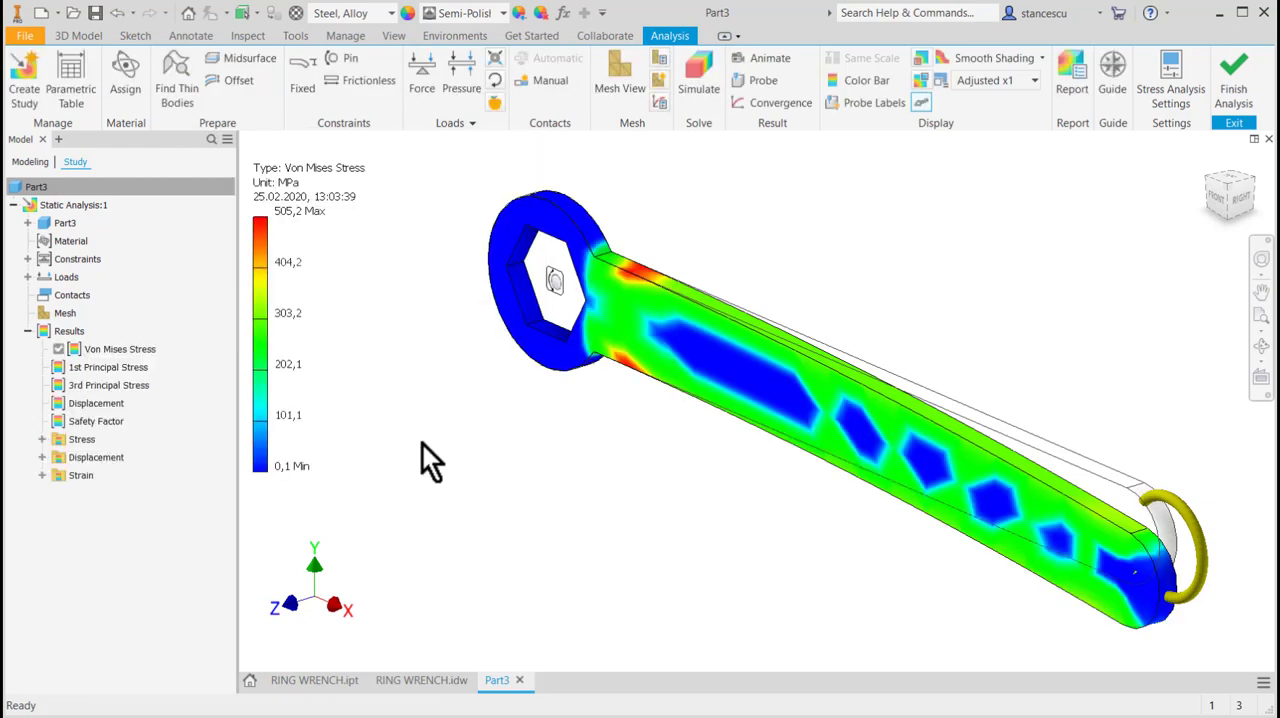
# Animate the Von Mises stress result at normal speed with the original shape shown, checking the area where the handle meets the head.
pyautogui.click(1217, 202)
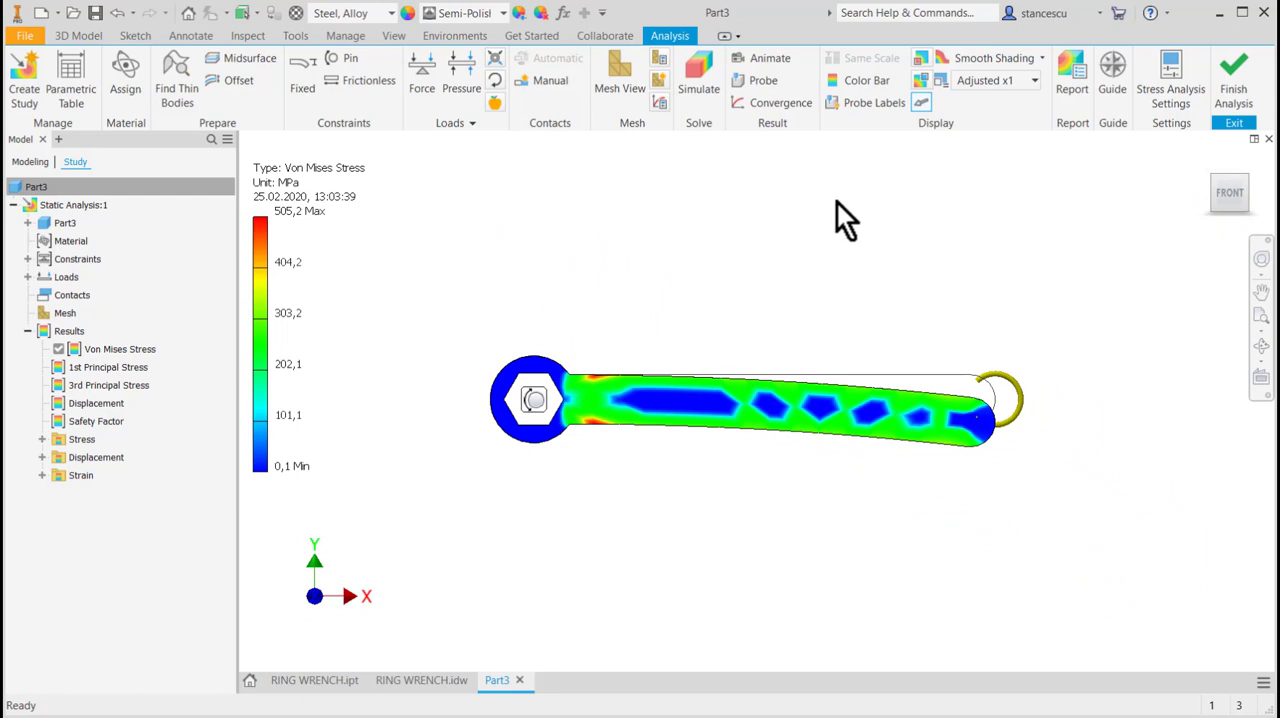
pyautogui.click(760, 59)
pyautogui.click(325, 234)
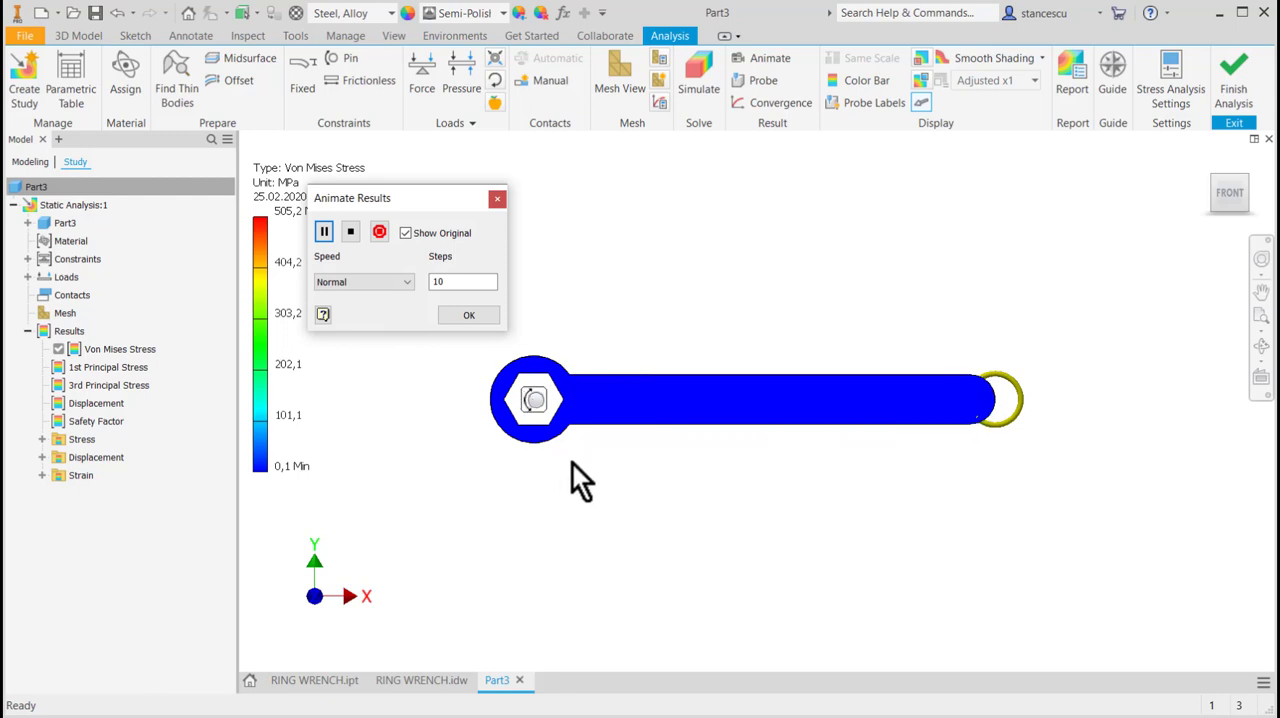
pyautogui.scroll(8, 585, 410)
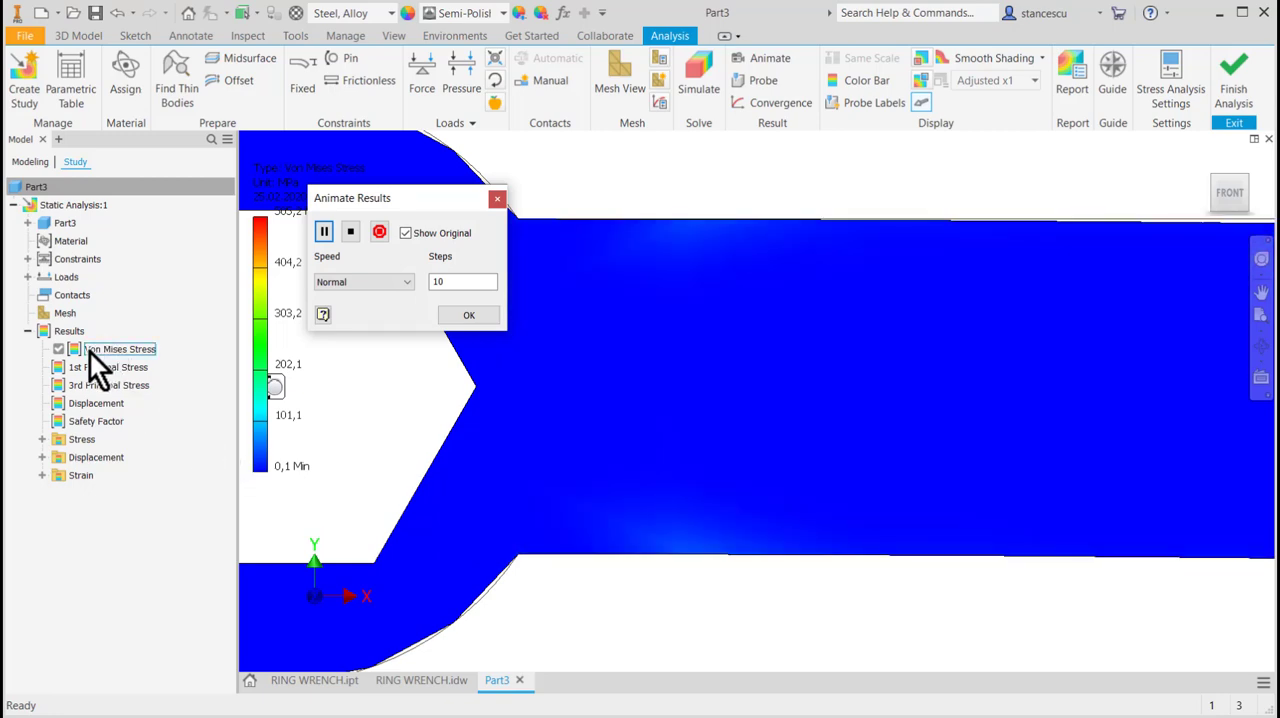
pyautogui.click(82, 350)
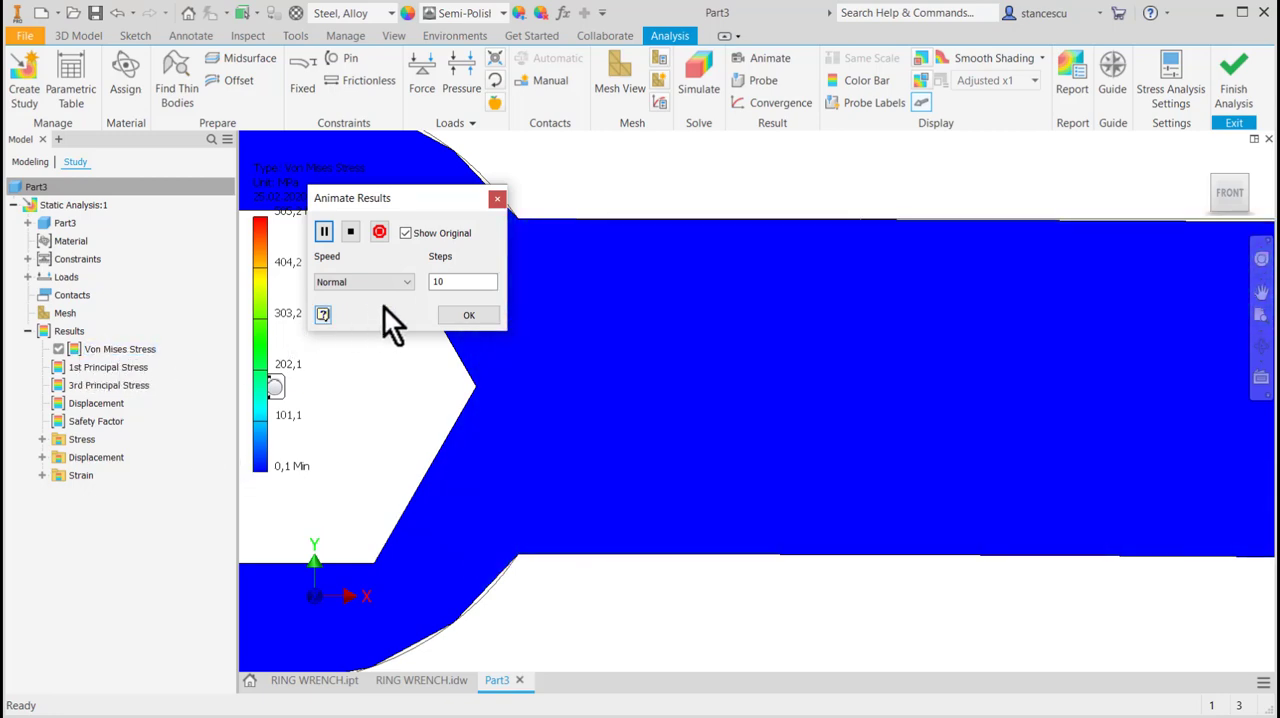
pyautogui.click(451, 315)
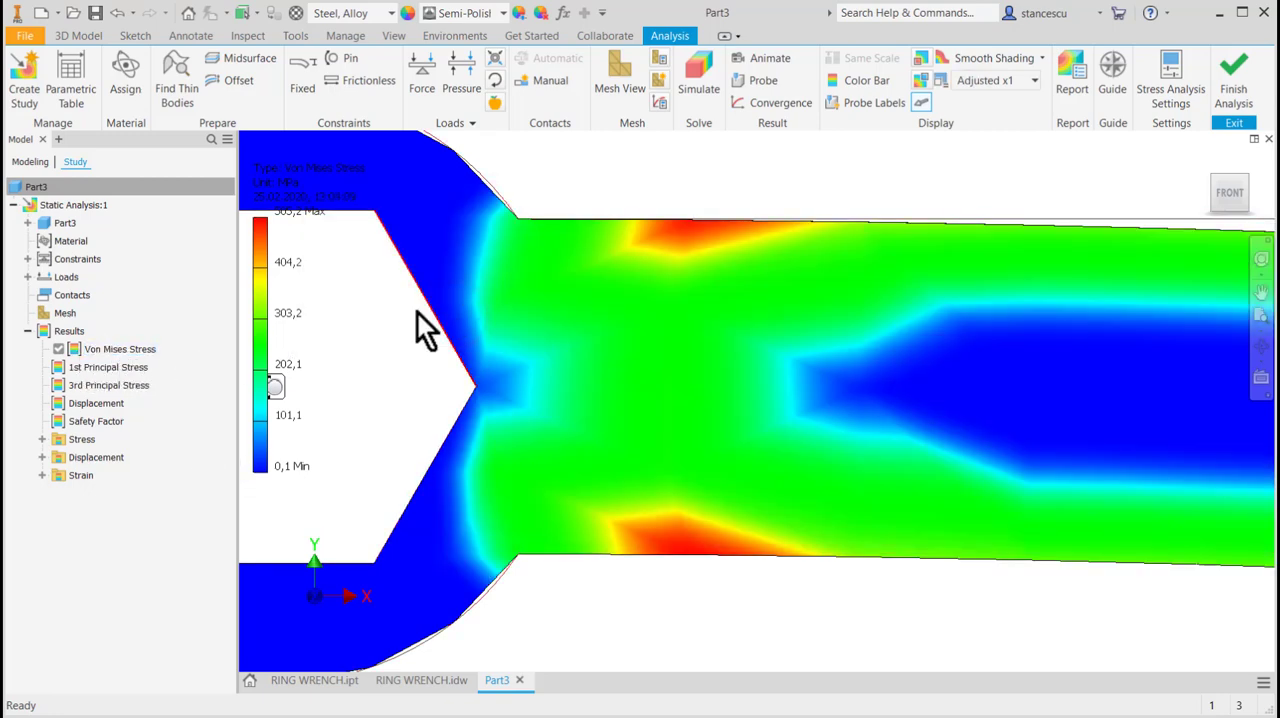
# Display the displacement result and mark its maximum value on the wrench.
pyautogui.click(54, 405)
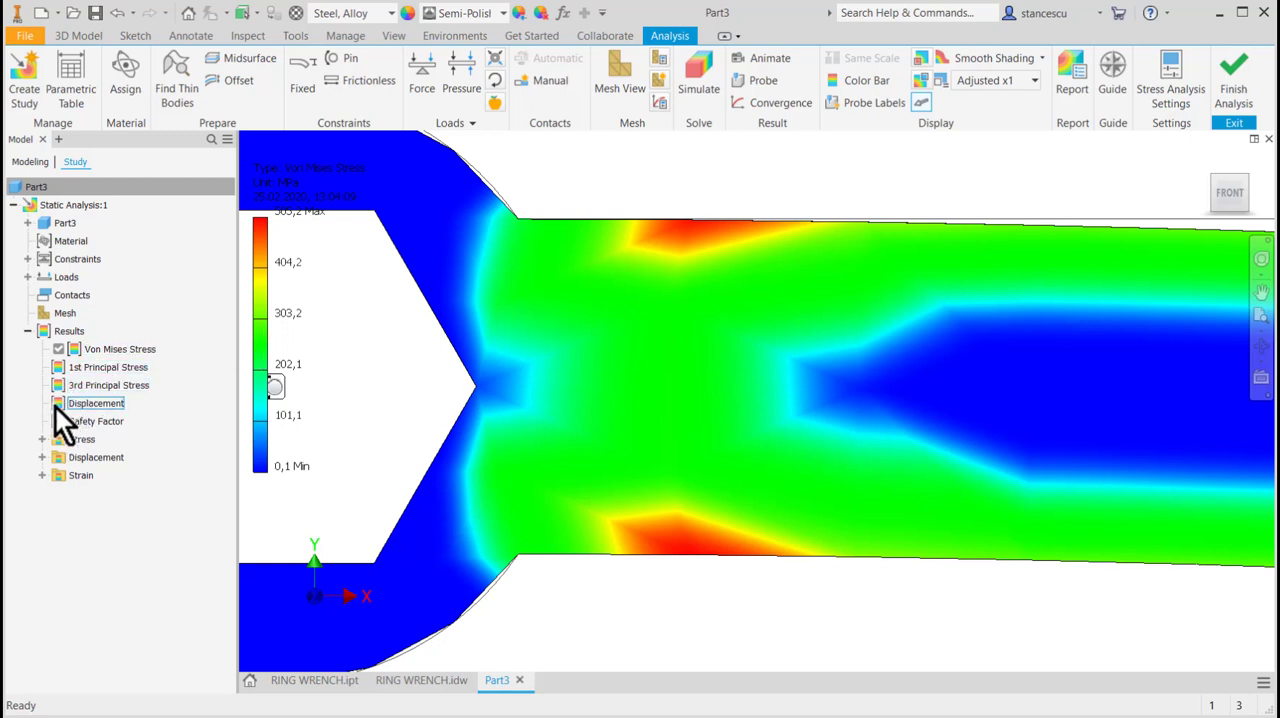
pyautogui.doubleClick(57, 405)
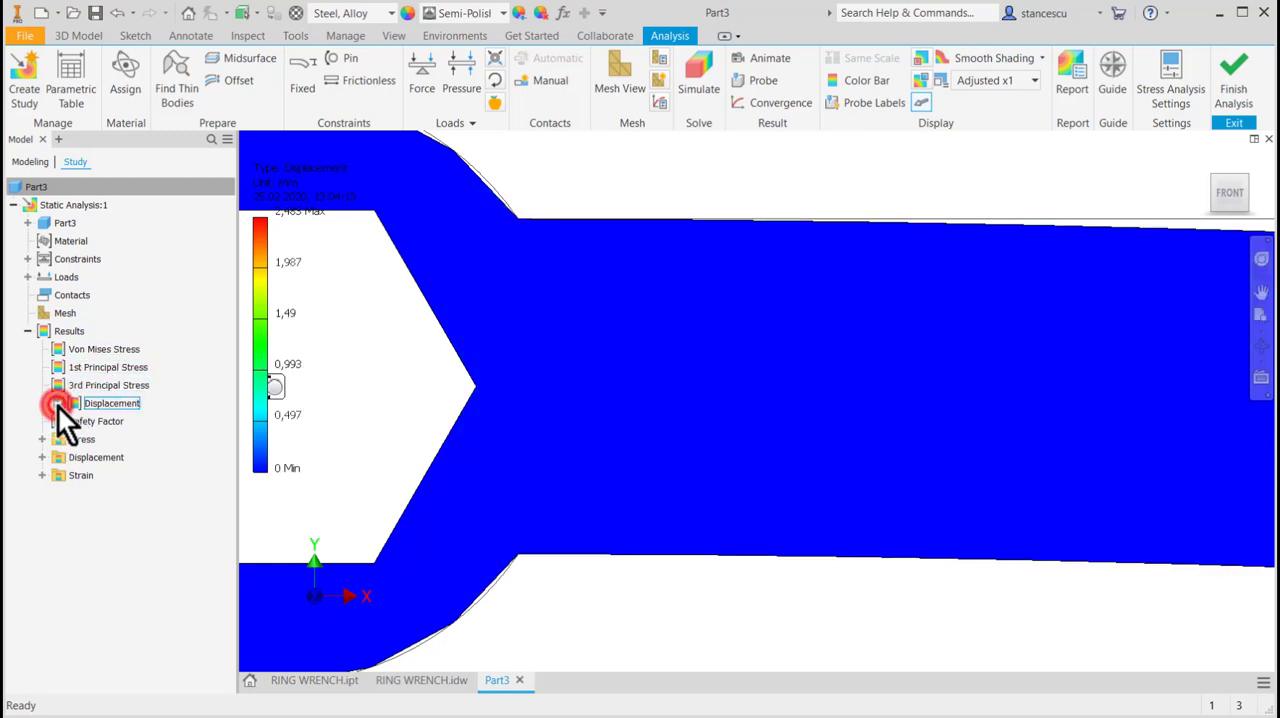
pyautogui.scroll(6, 662, 406)
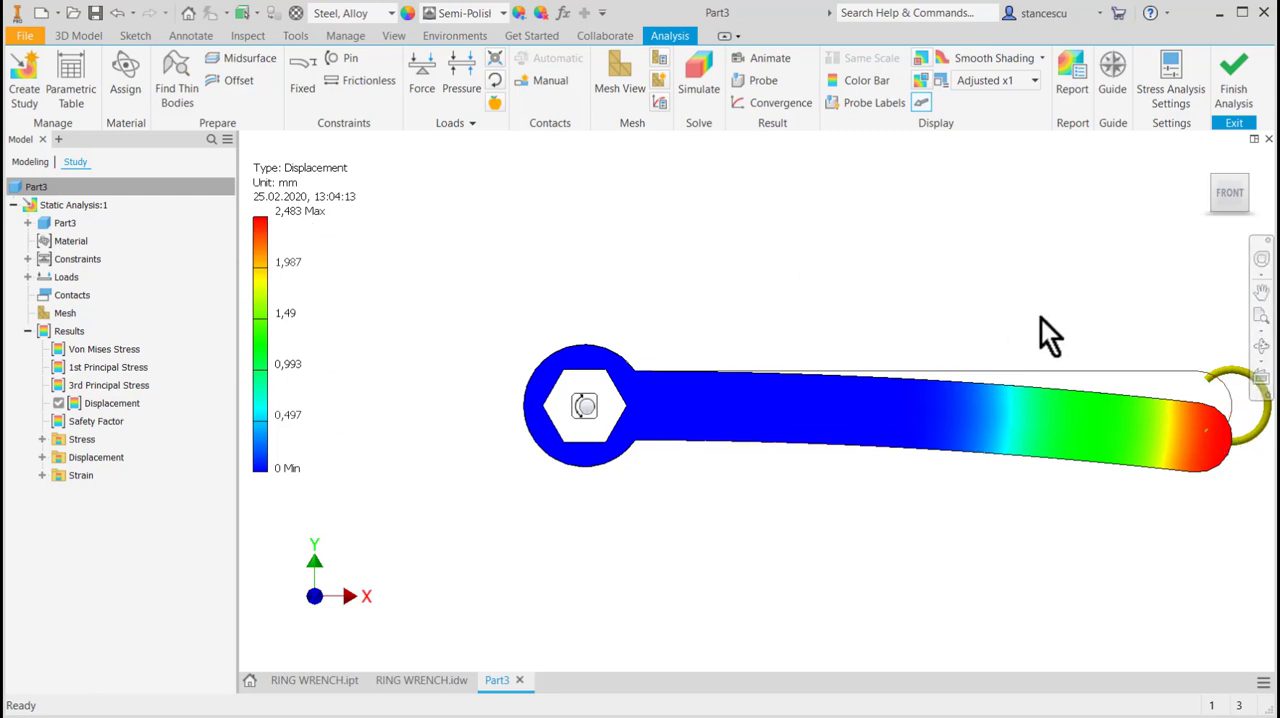
pyautogui.click(921, 60)
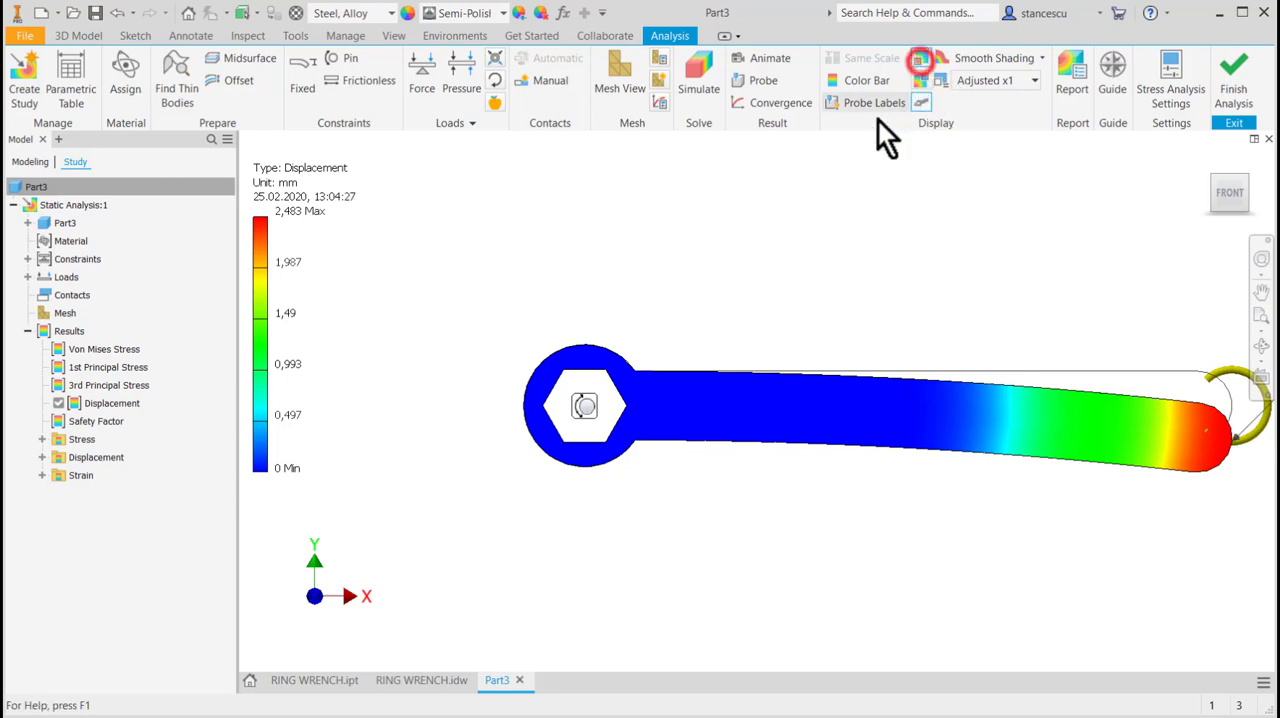
pyautogui.moveTo(807, 262); pyautogui.dragTo(618, 262, button='middle')
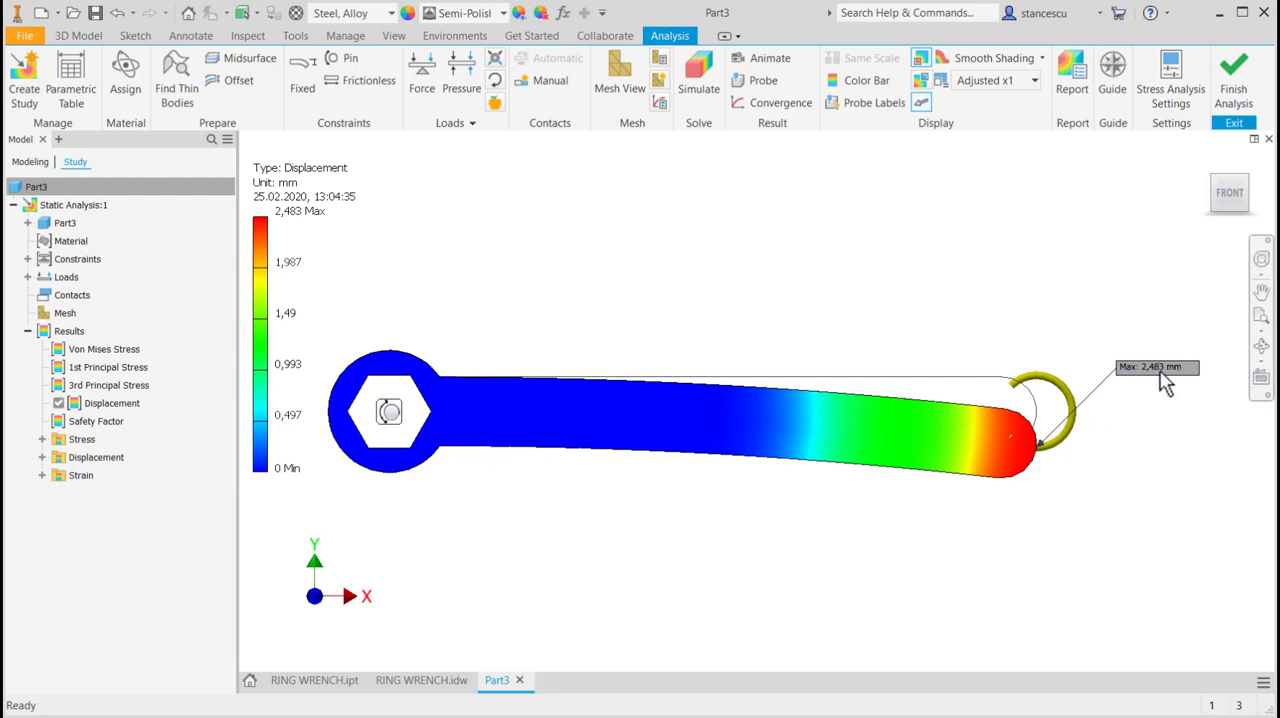
pyautogui.moveTo(936, 253); pyautogui.dragTo(960, 237, button='middle')
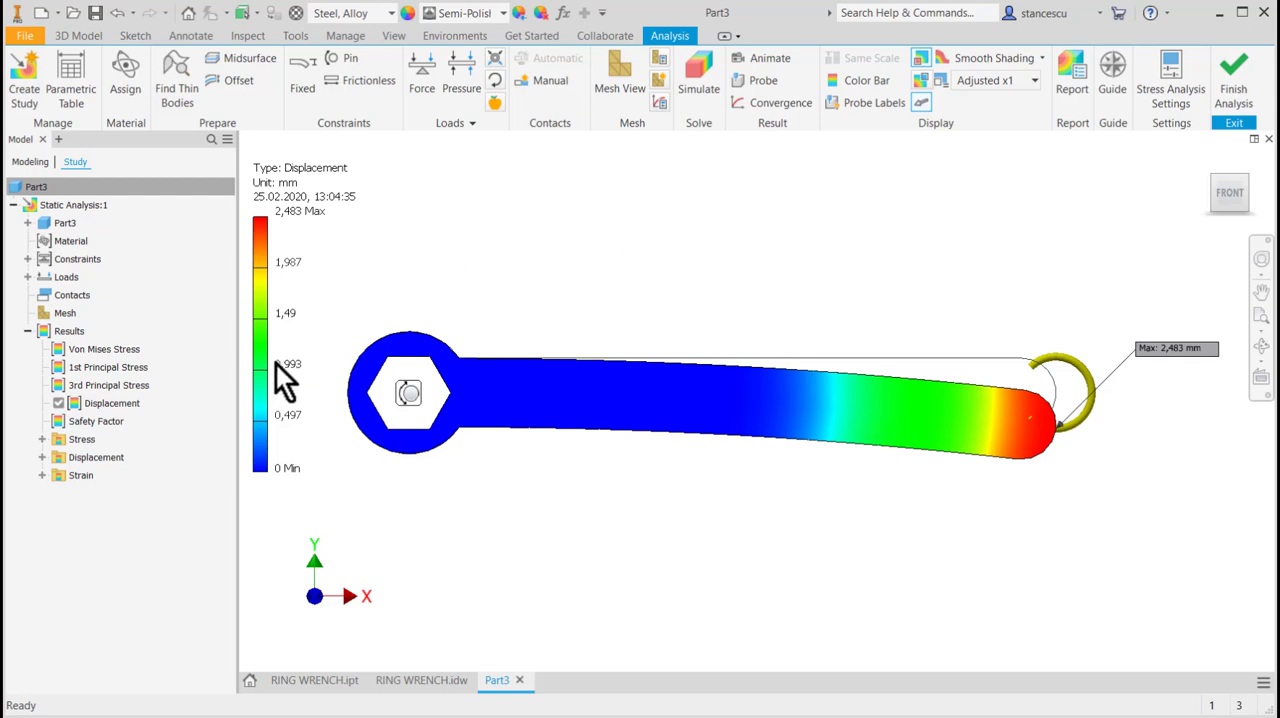
# Display the safety factor result and mark its minimum value on the wrench.
pyautogui.doubleClick(57, 420)
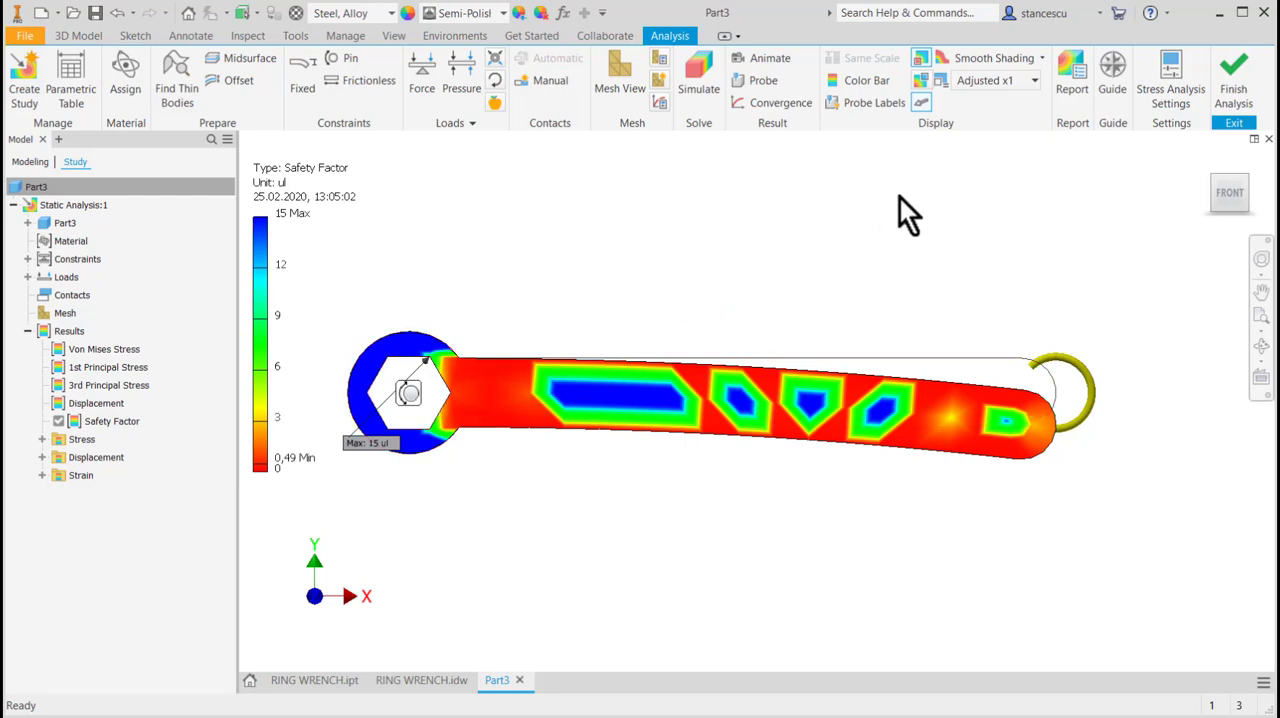
pyautogui.click(919, 82)
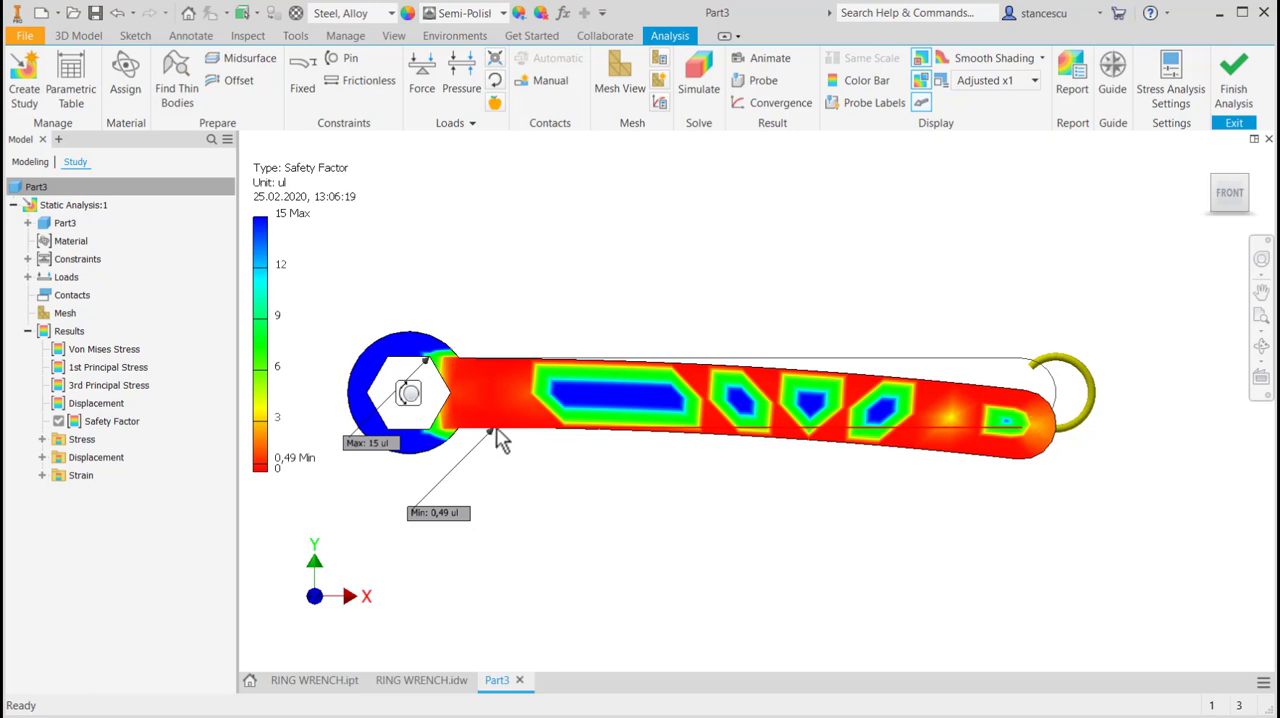
# Animate the safety factor result at normal speed with 10 steps, checking the extreme values around the wrench head.
pyautogui.click(757, 60)
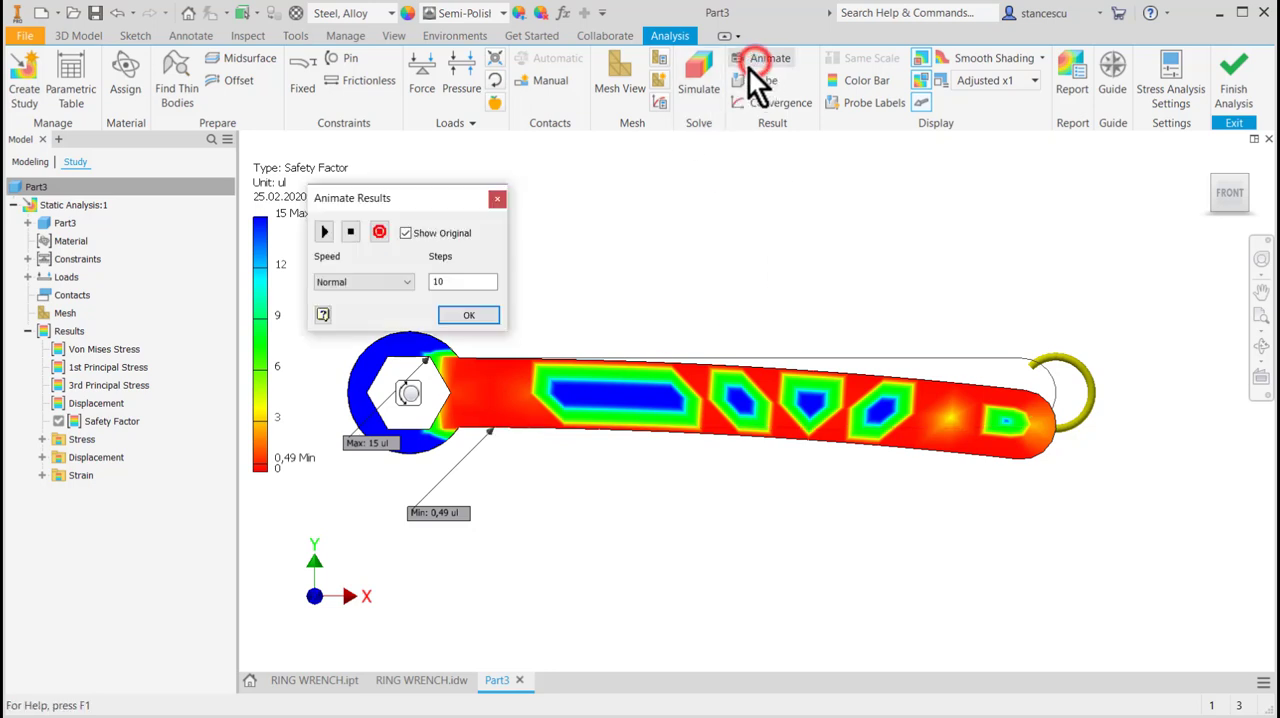
pyautogui.click(322, 229)
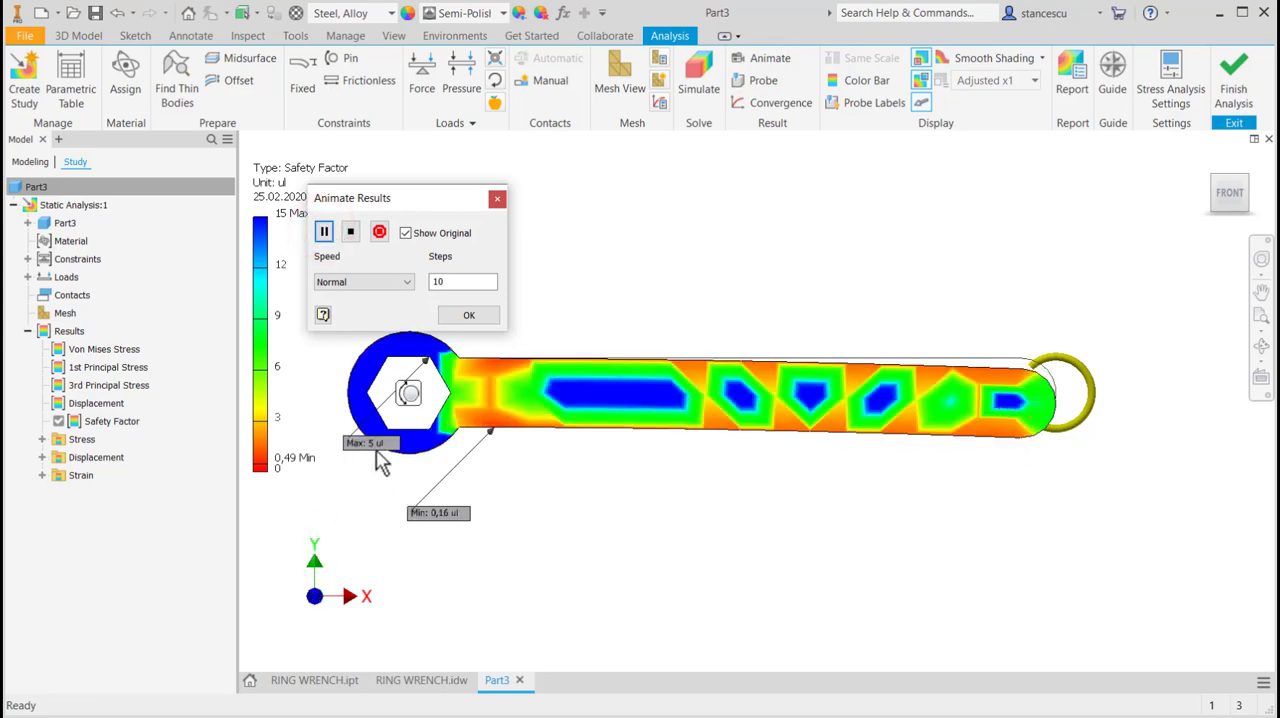
pyautogui.scroll(3, 470, 452)
pyautogui.moveTo(566, 478); pyautogui.dragTo(912, 462, button='middle')
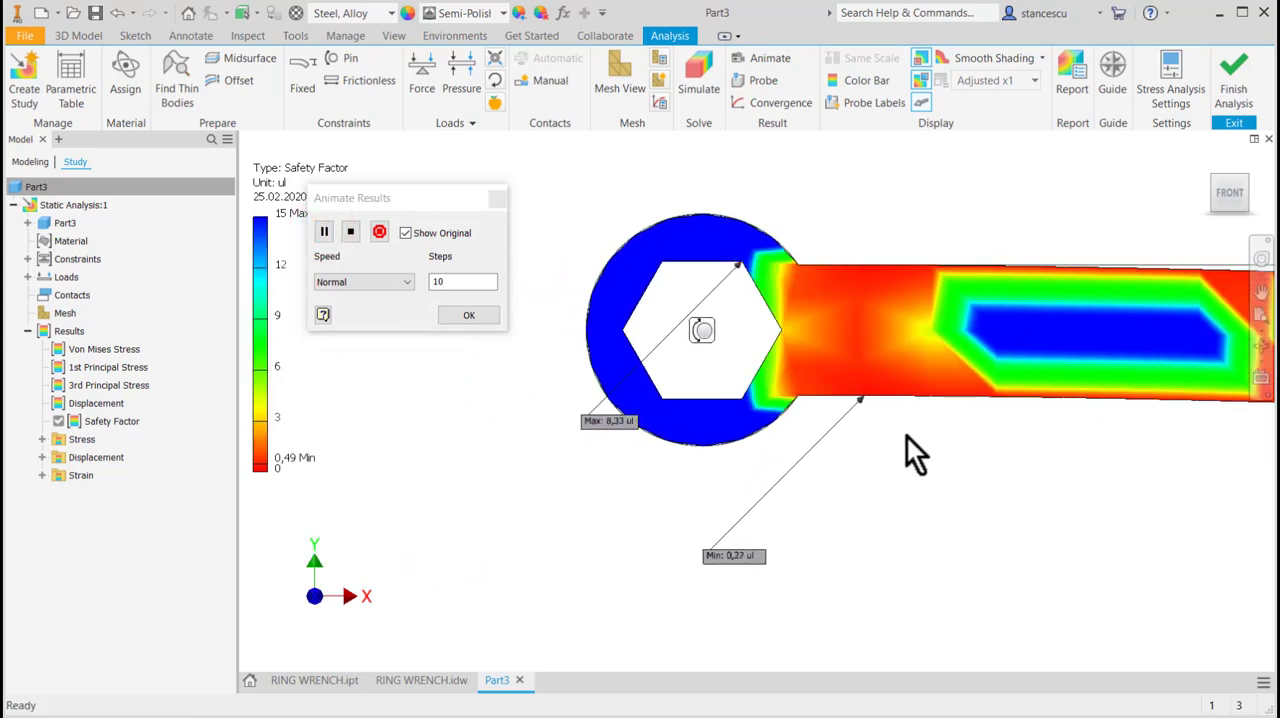
pyautogui.scroll(3, 883, 456)
pyautogui.scroll(-3, 883, 456)
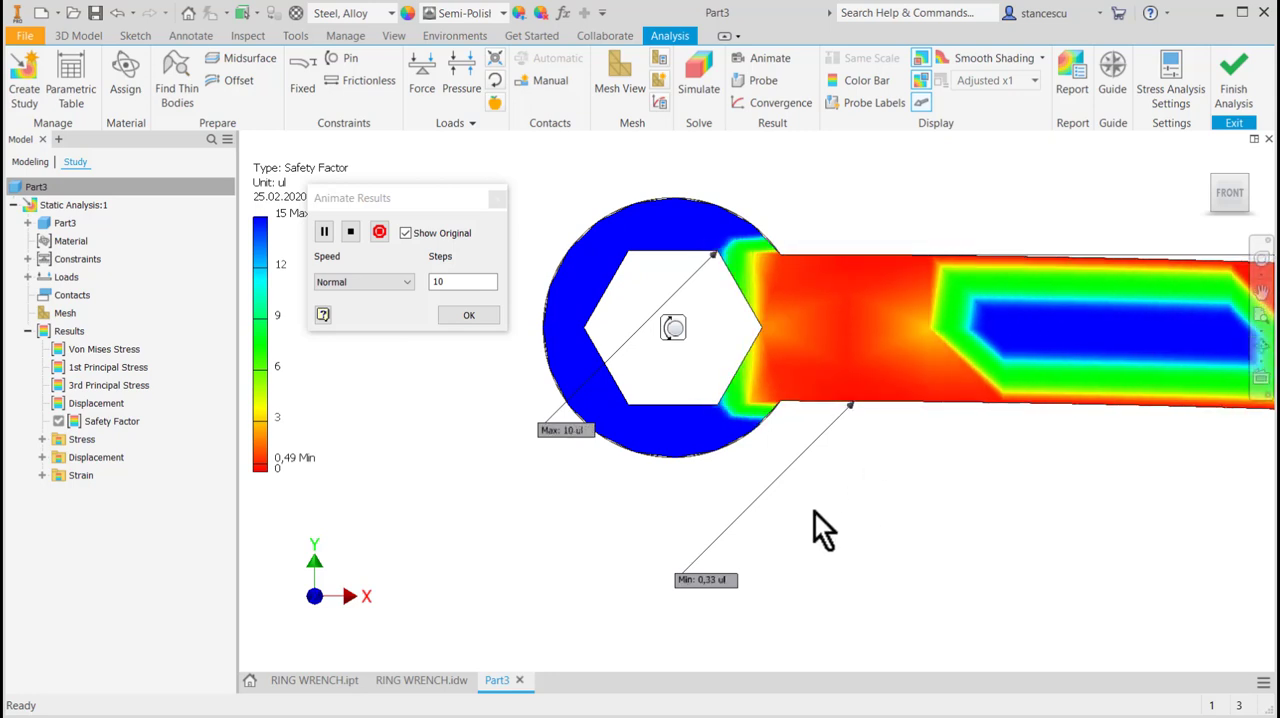
pyautogui.click(475, 316)
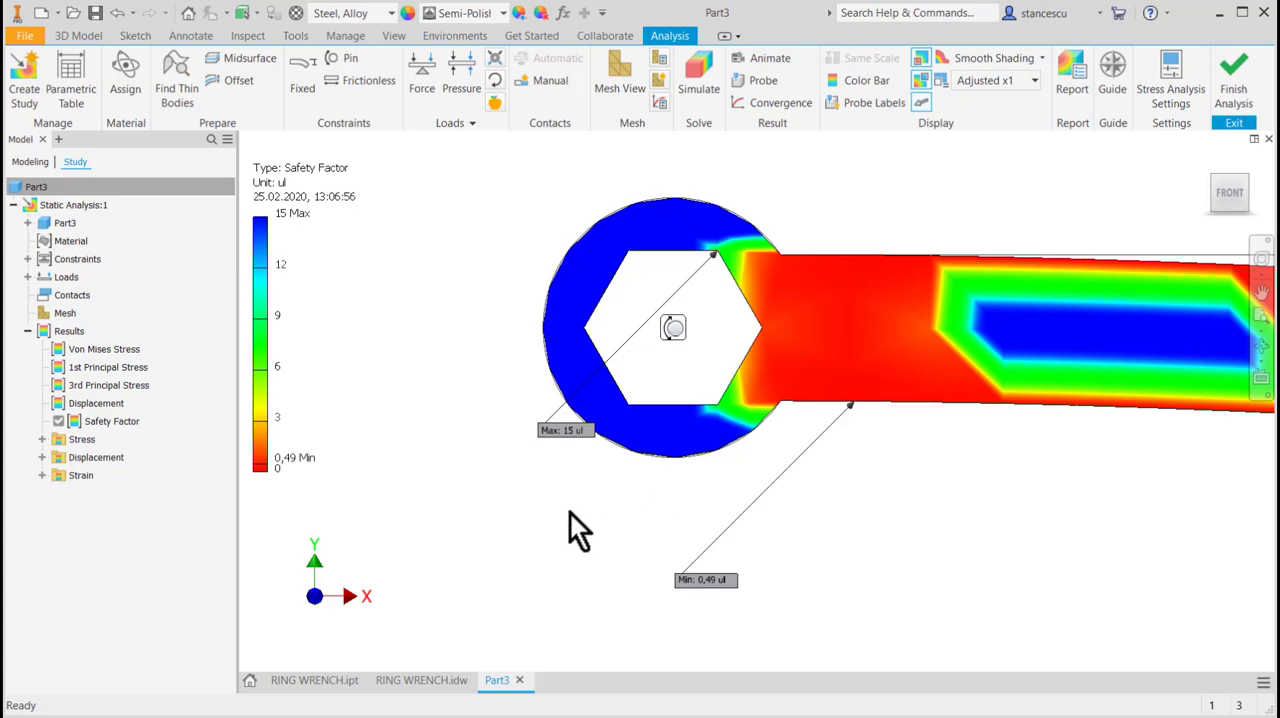
# Examine the safety factor distribution on the handle's faces and edge near the wrench head.
pyautogui.keyDown('shift'); pyautogui.moveTo(574, 474); pyautogui.dragTo(494, 523, button='middle'); pyautogui.keyUp('shift')
pyautogui.scroll(-3, 618, 512)
pyautogui.keyDown('shift'); pyautogui.moveTo(629, 520); pyautogui.dragTo(668, 530, button='middle'); pyautogui.keyUp('shift')
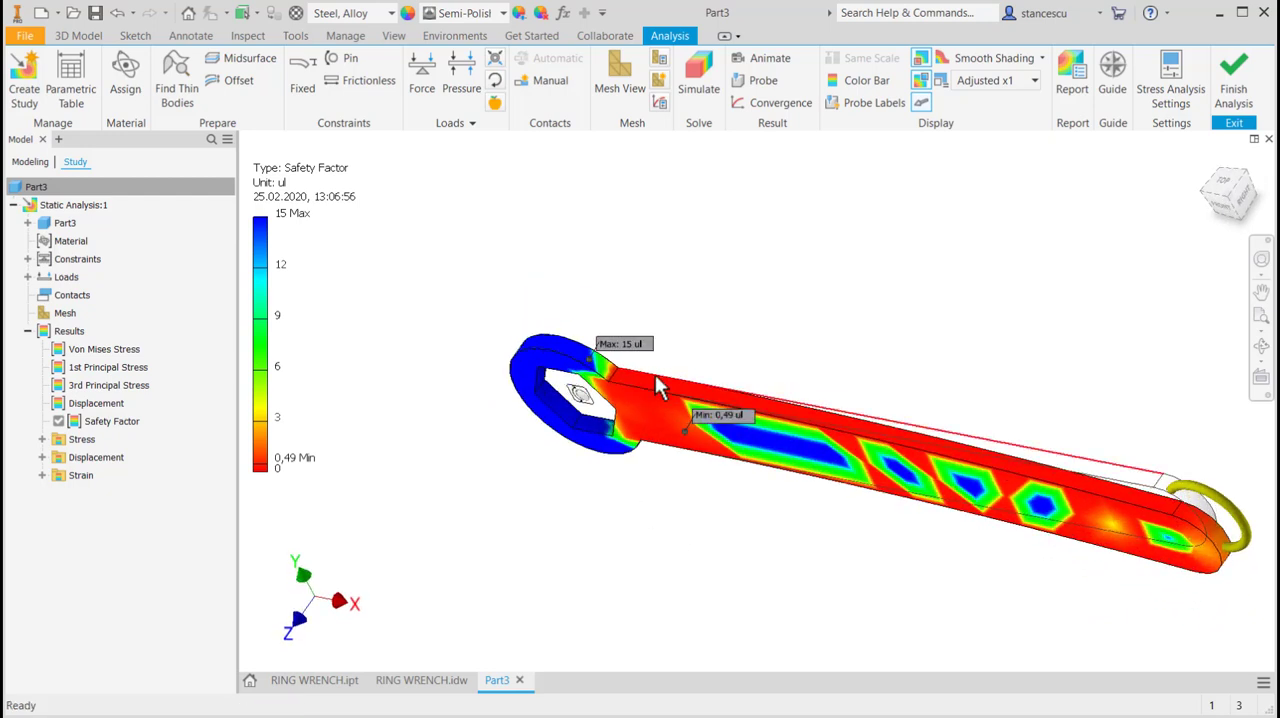
pyautogui.scroll(2, 657, 375)
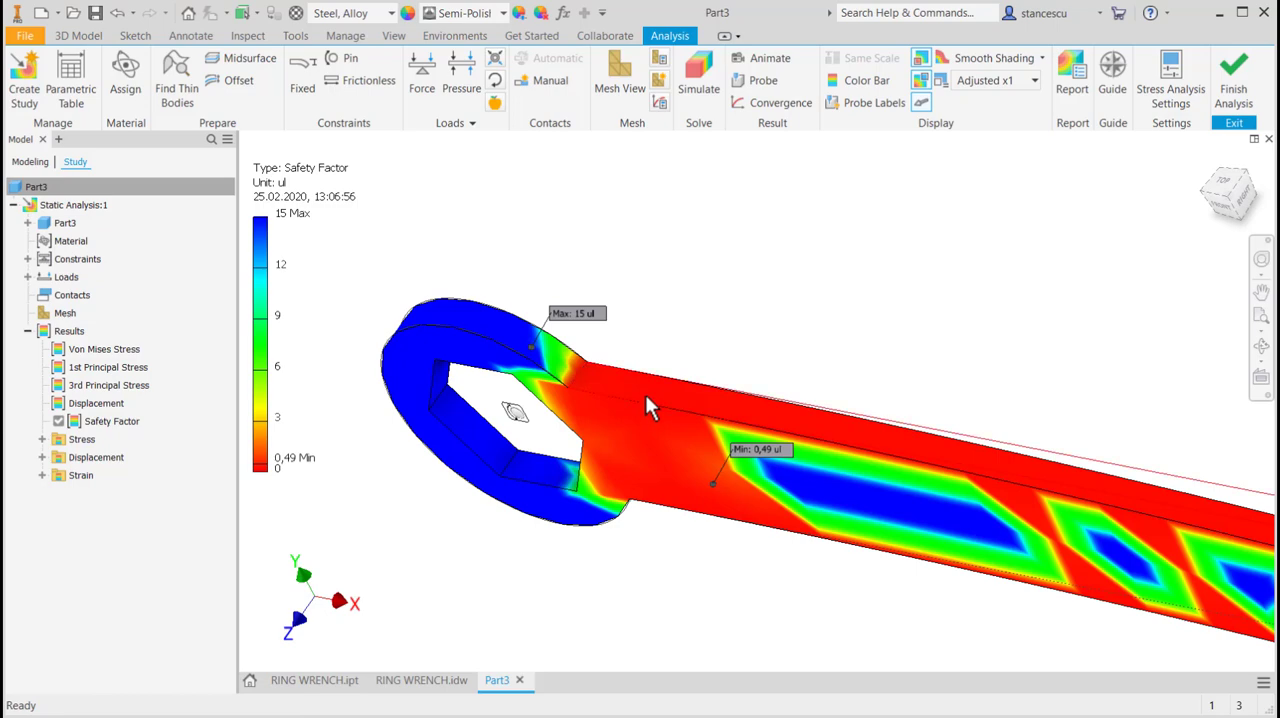
pyautogui.scroll(-2, 645, 394)
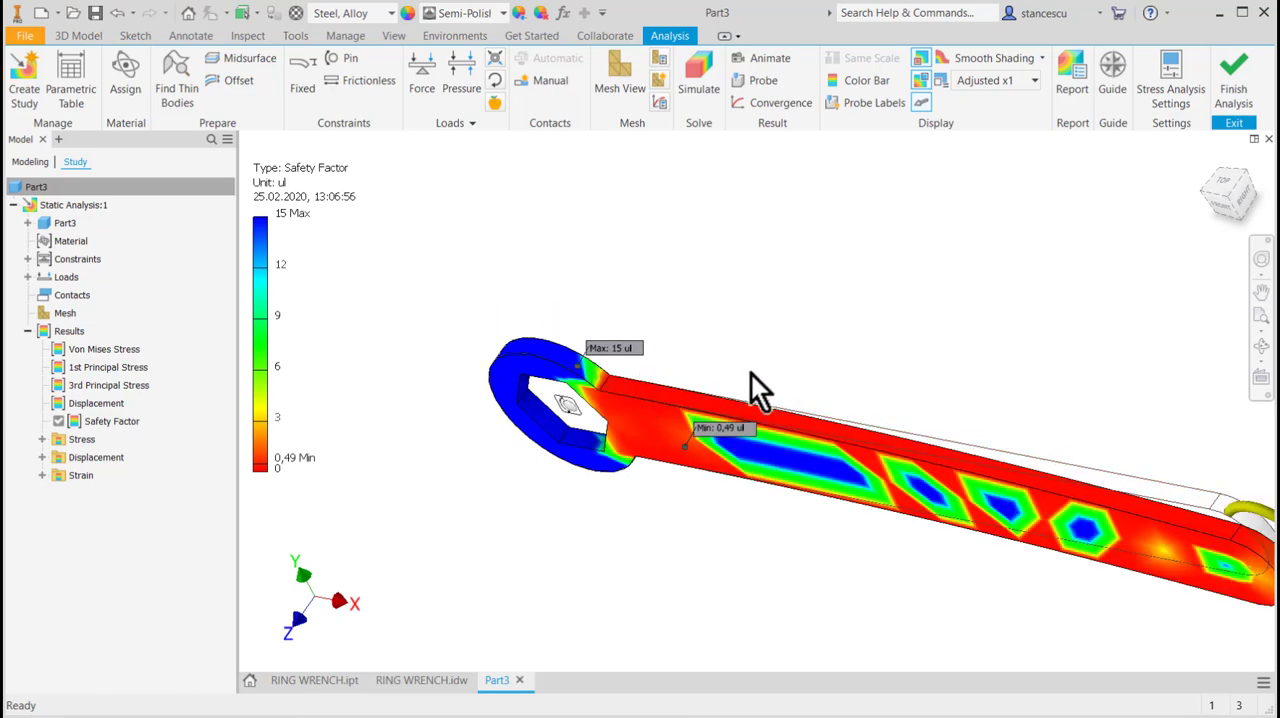
pyautogui.scroll(-2, 776, 356)
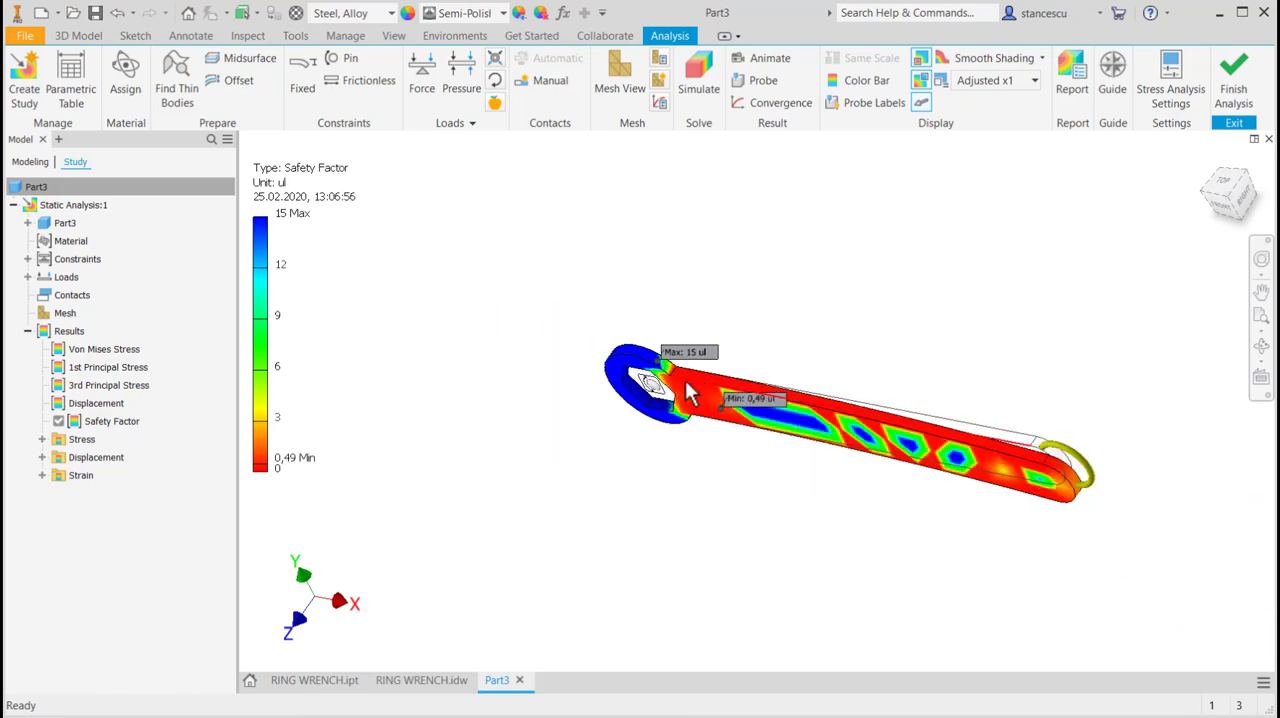
pyautogui.scroll(2, 716, 382)
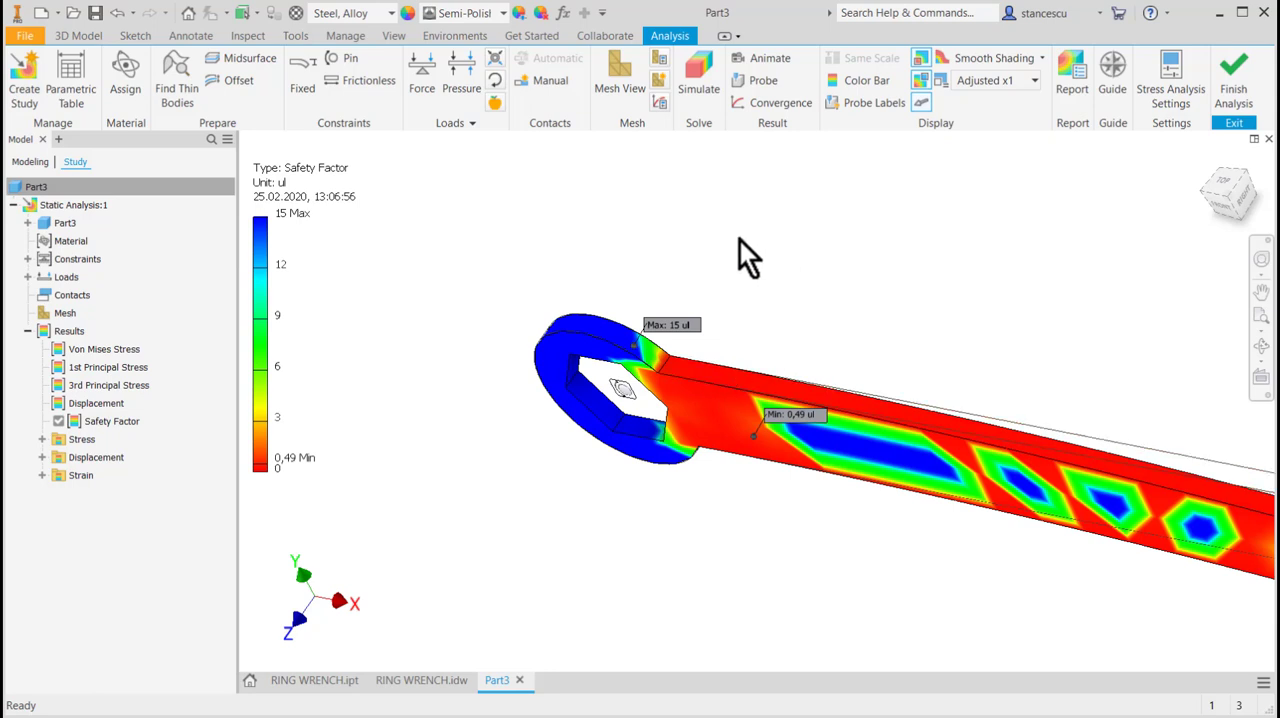
# Finish the stress analysis and set the wrench's extrusion distance to 6 mm.
pyautogui.click(1222, 95)
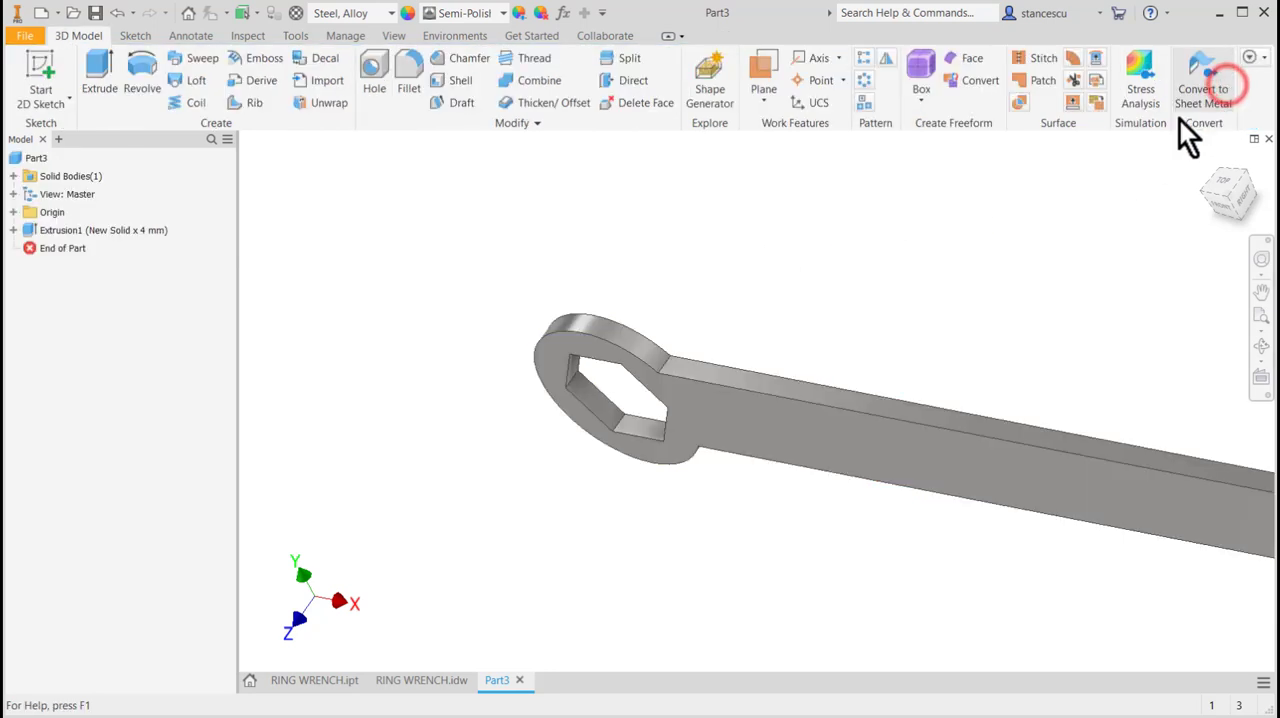
pyautogui.doubleClick(32, 228)
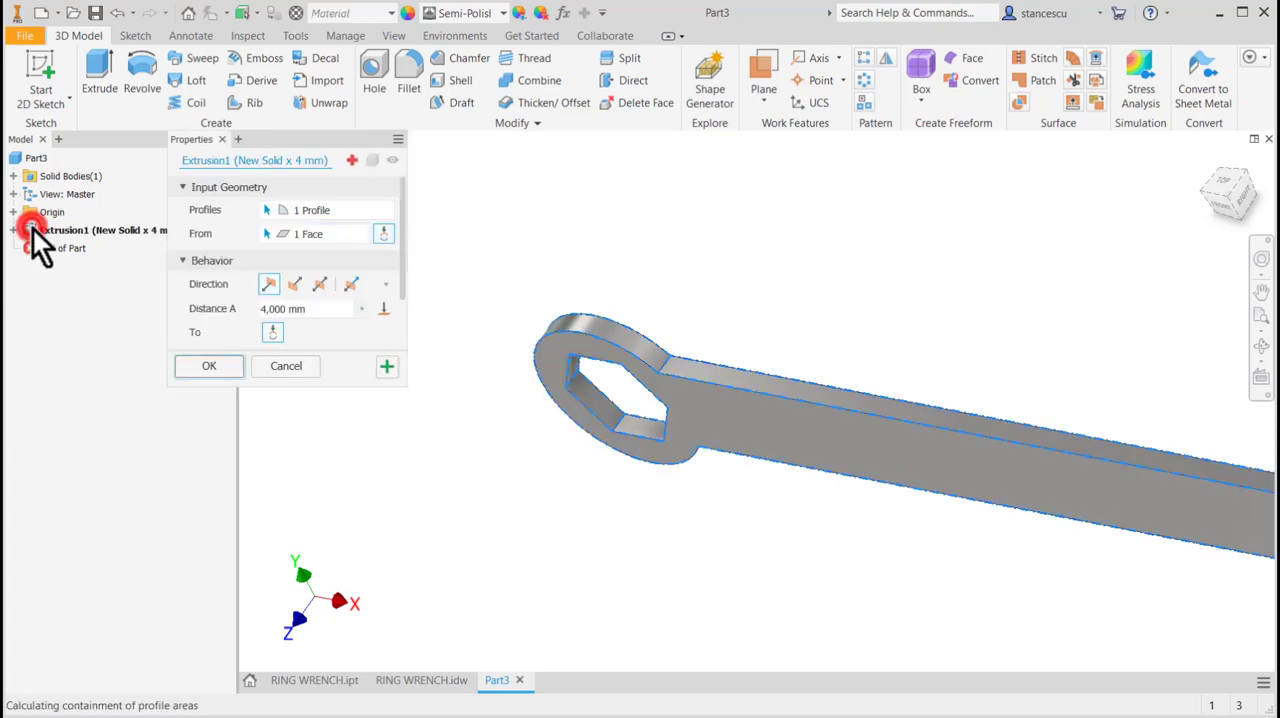
pyautogui.click(303, 310)
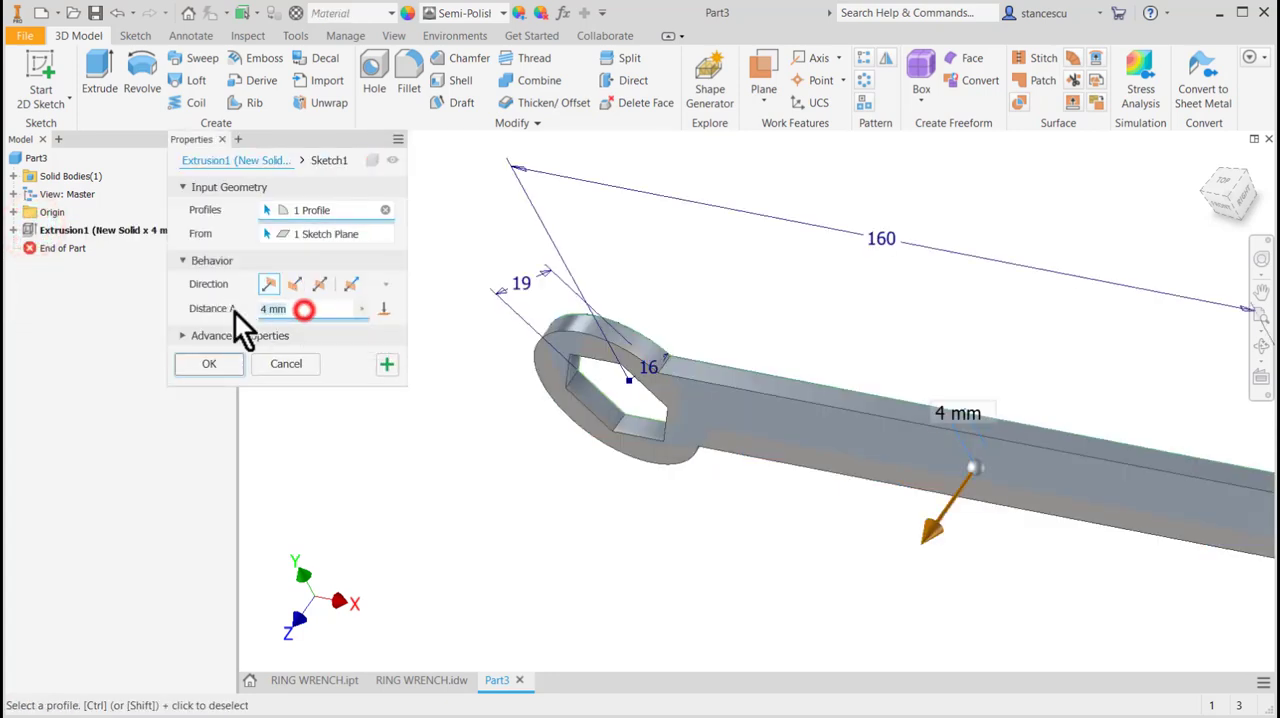
pyautogui.write('6')
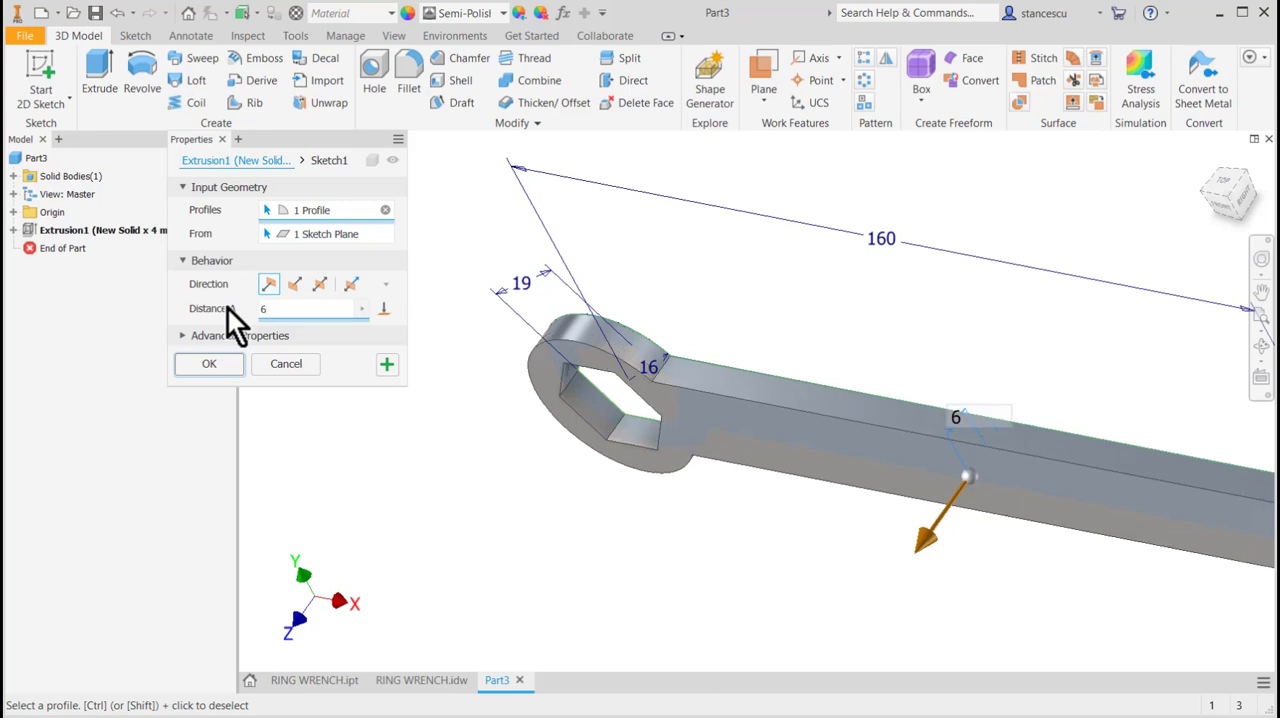
pyautogui.click(204, 362)
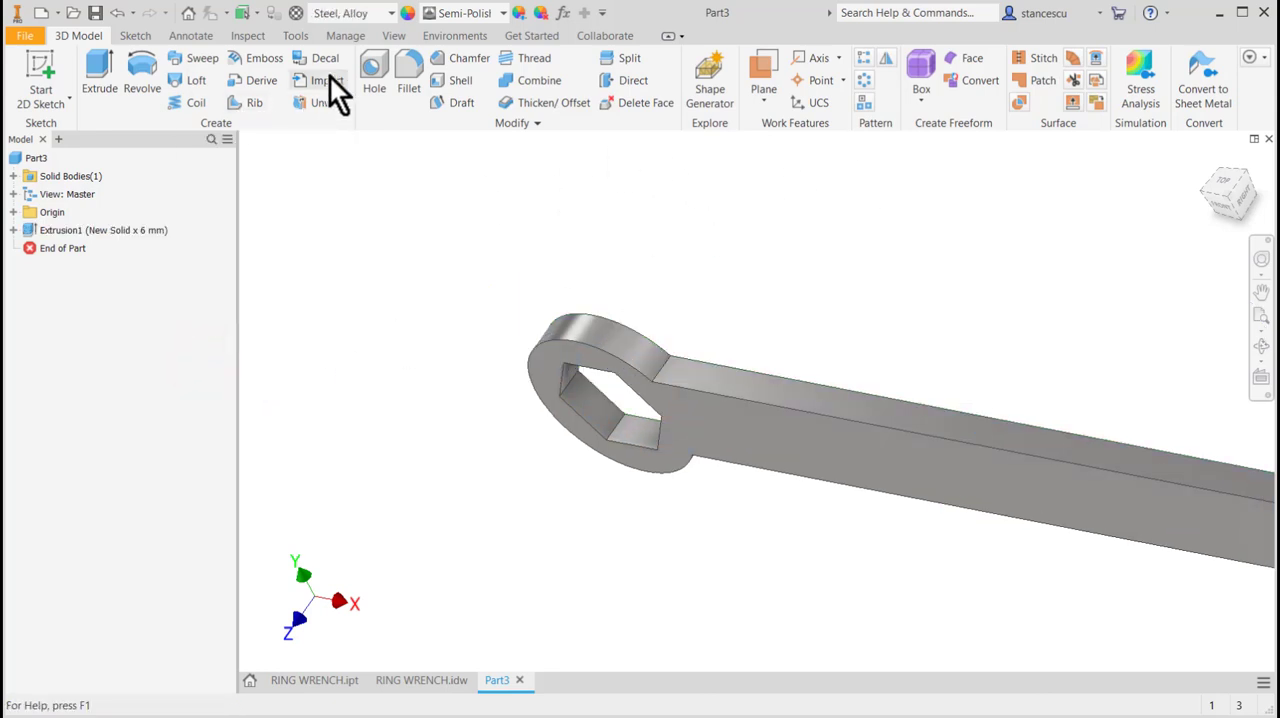
# Return to the stress analysis and rerun the static simulation on the 6 mm thick wrench.
pyautogui.click(455, 40)
pyautogui.click(34, 70)
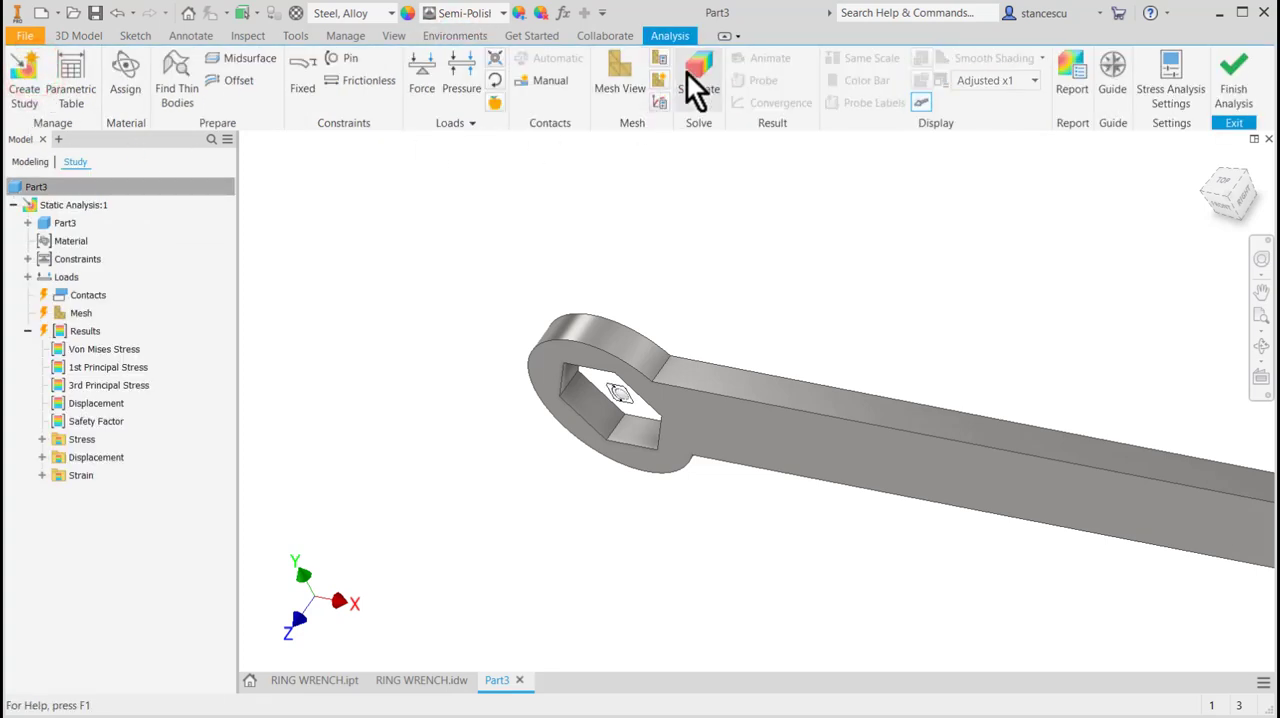
pyautogui.click(697, 88)
pyautogui.click(396, 314)
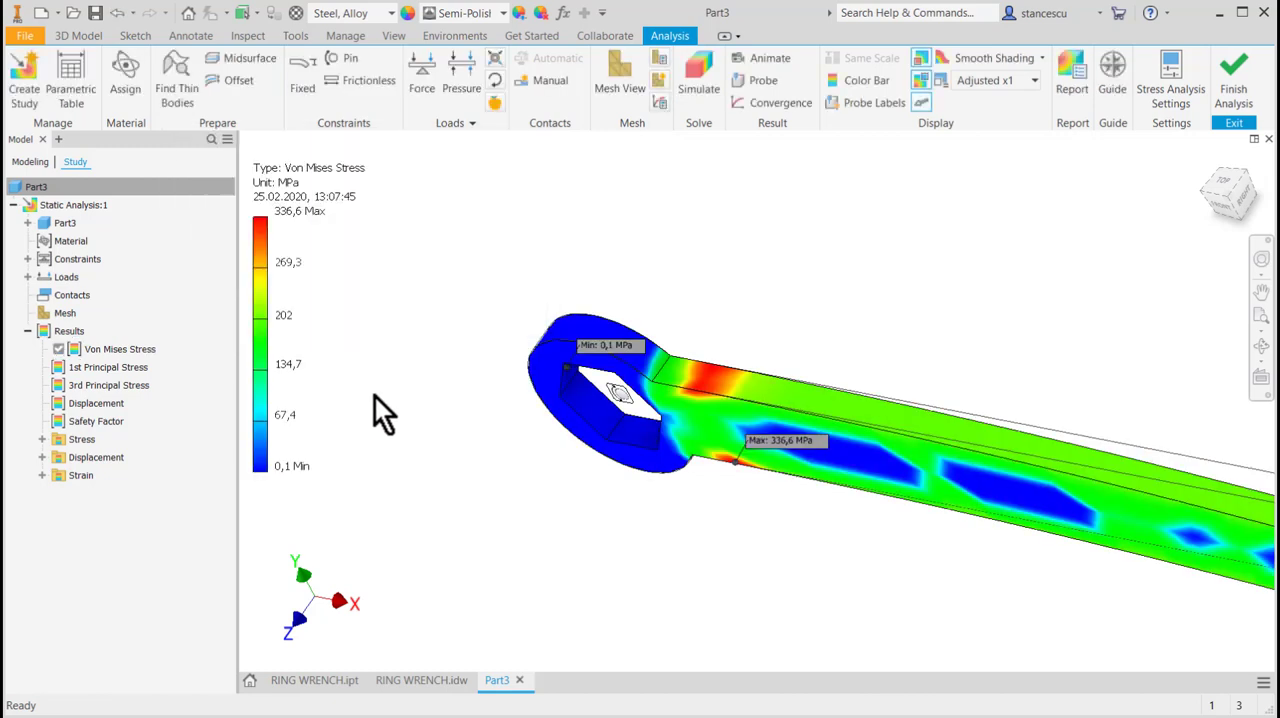
# Display the safety factor result and examine its distribution around the wrench head and along the handle, ending in the front view.
pyautogui.doubleClick(57, 420)
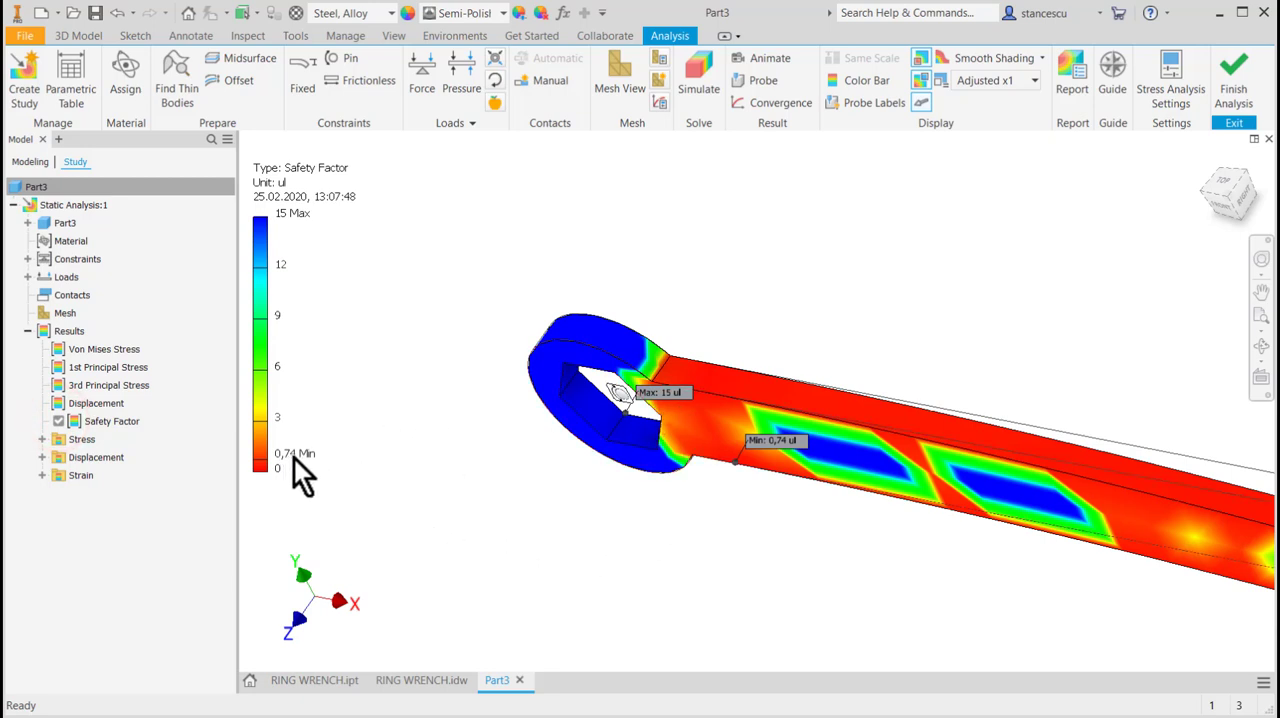
pyautogui.scroll(3, 732, 462)
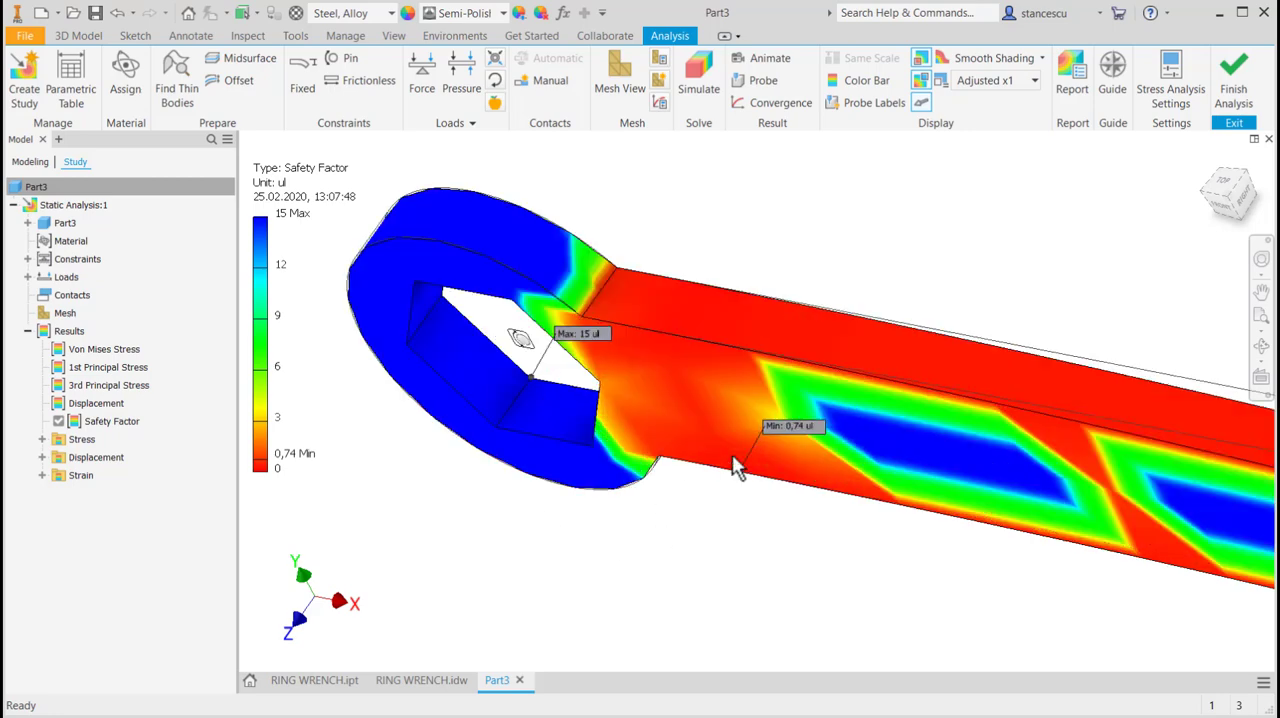
pyautogui.click(1228, 202)
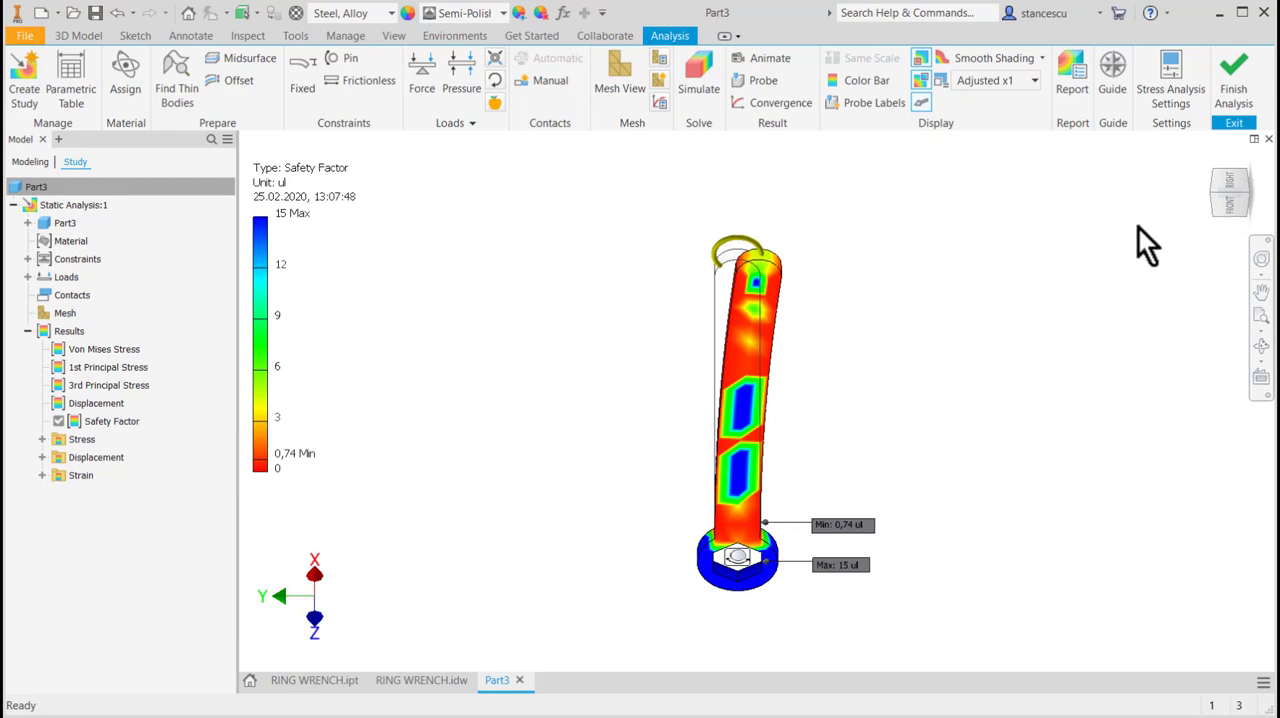
pyautogui.click(1207, 159)
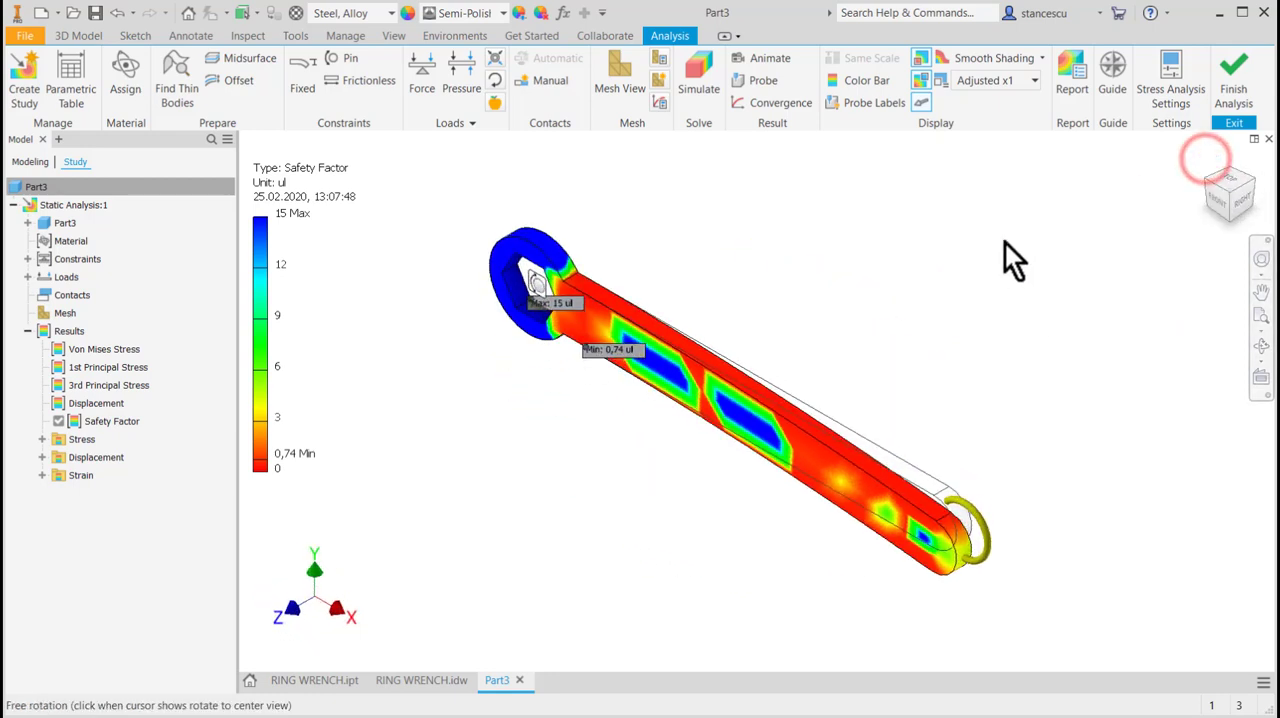
pyautogui.click(1218, 202)
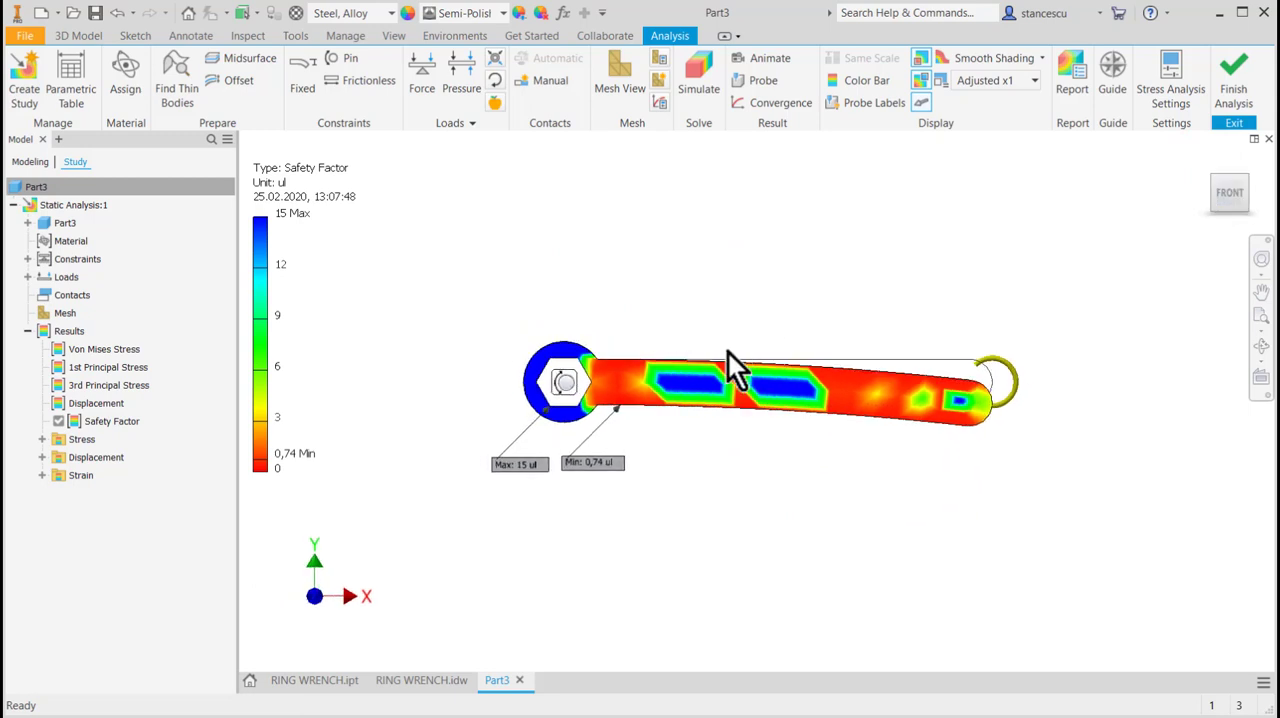
pyautogui.scroll(-2, 600, 455)
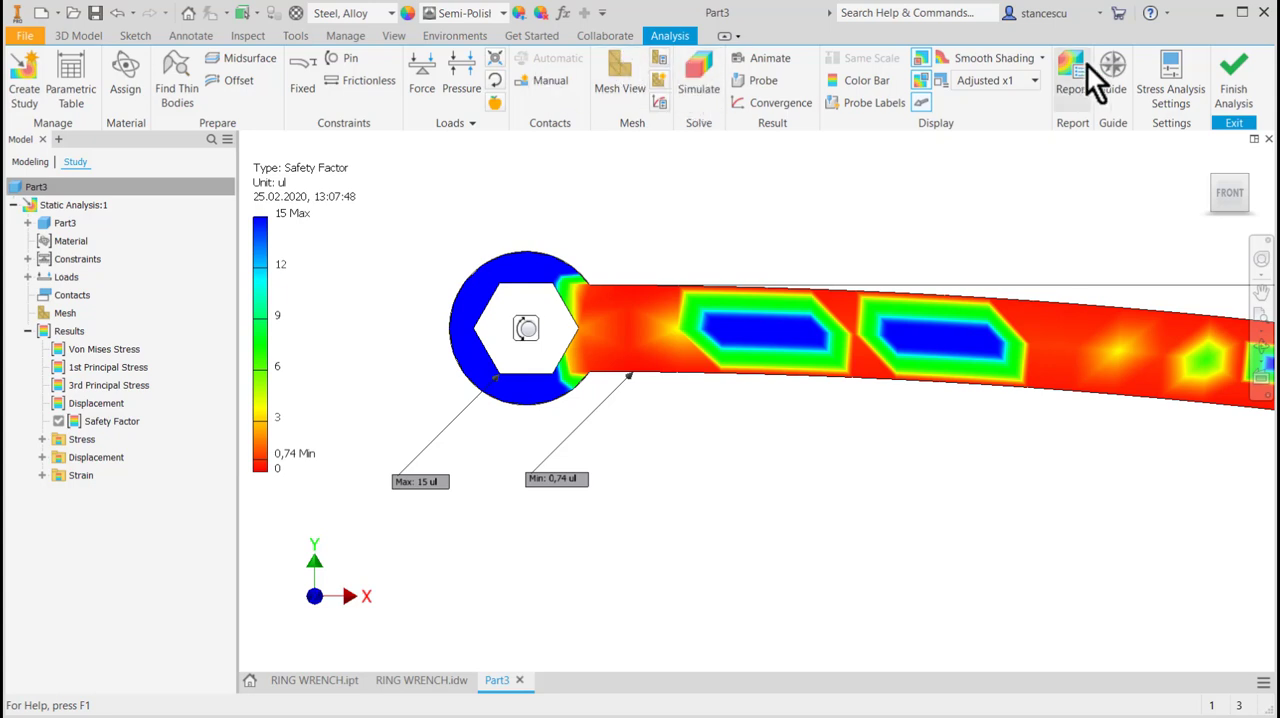
# Finish the stress analysis and set the wrench's extrusion distance to 10 mm.
pyautogui.click(1232, 80)
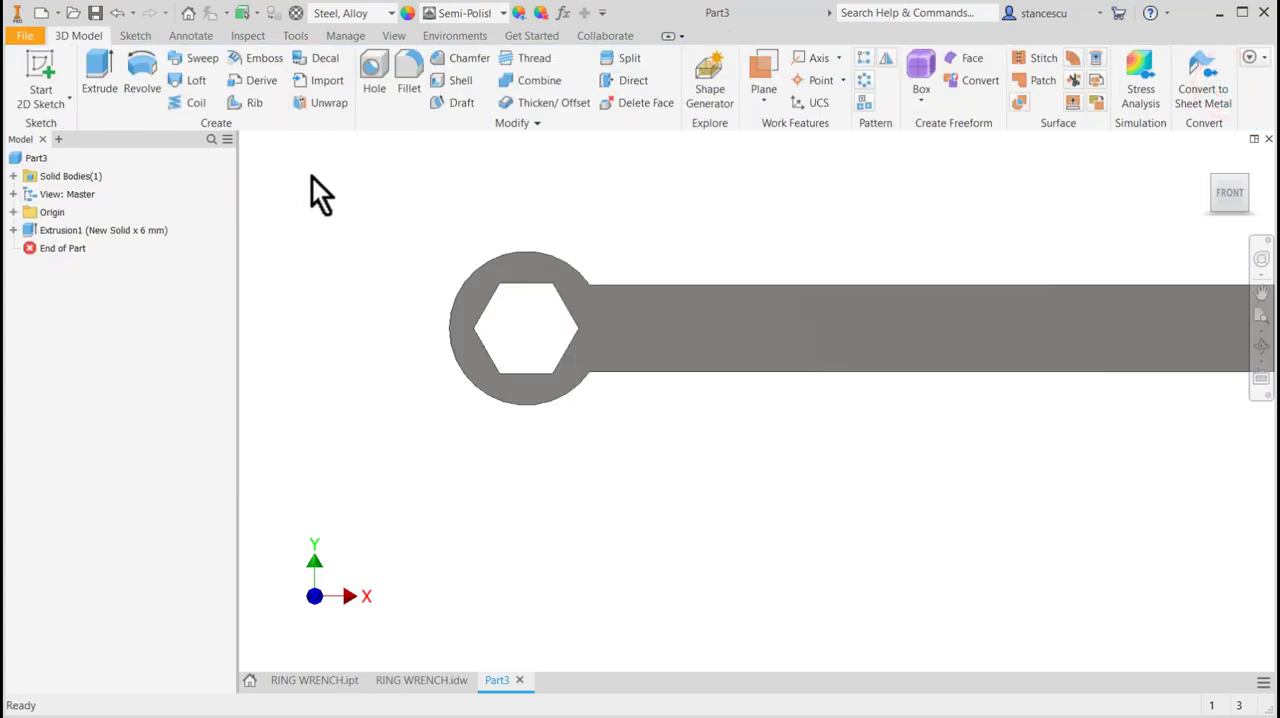
pyautogui.doubleClick(31, 229)
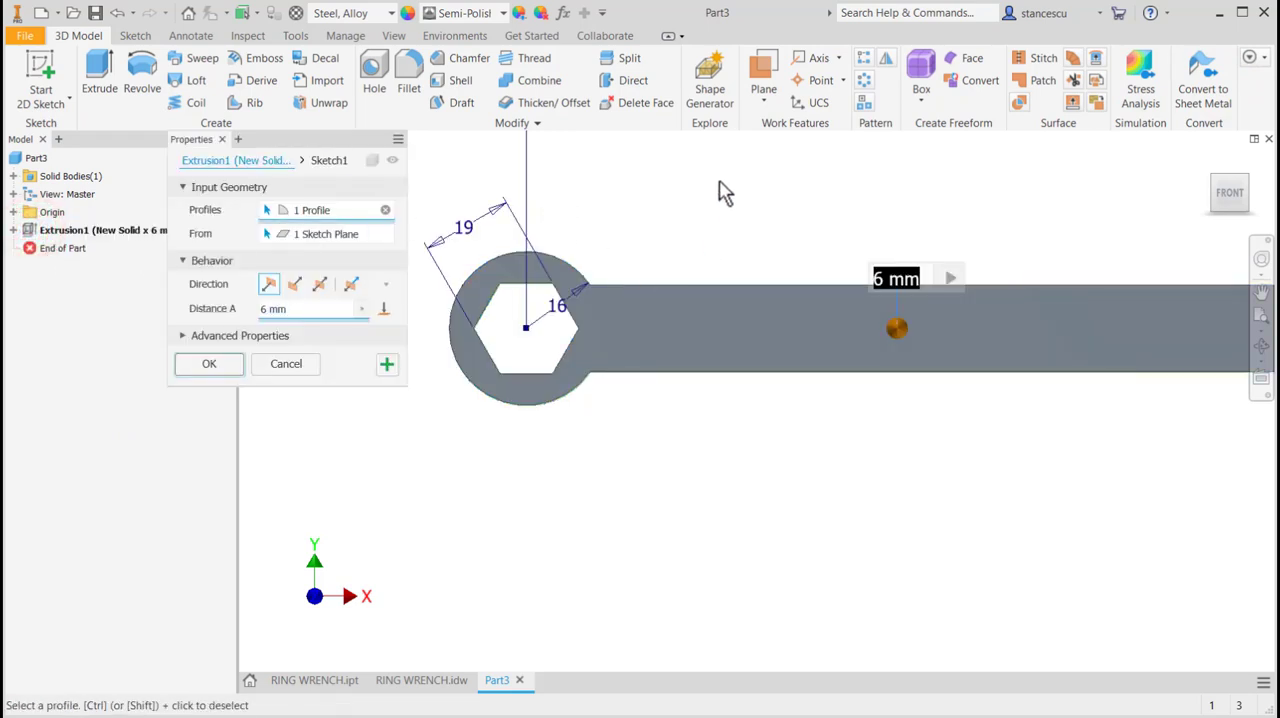
pyautogui.write('10')
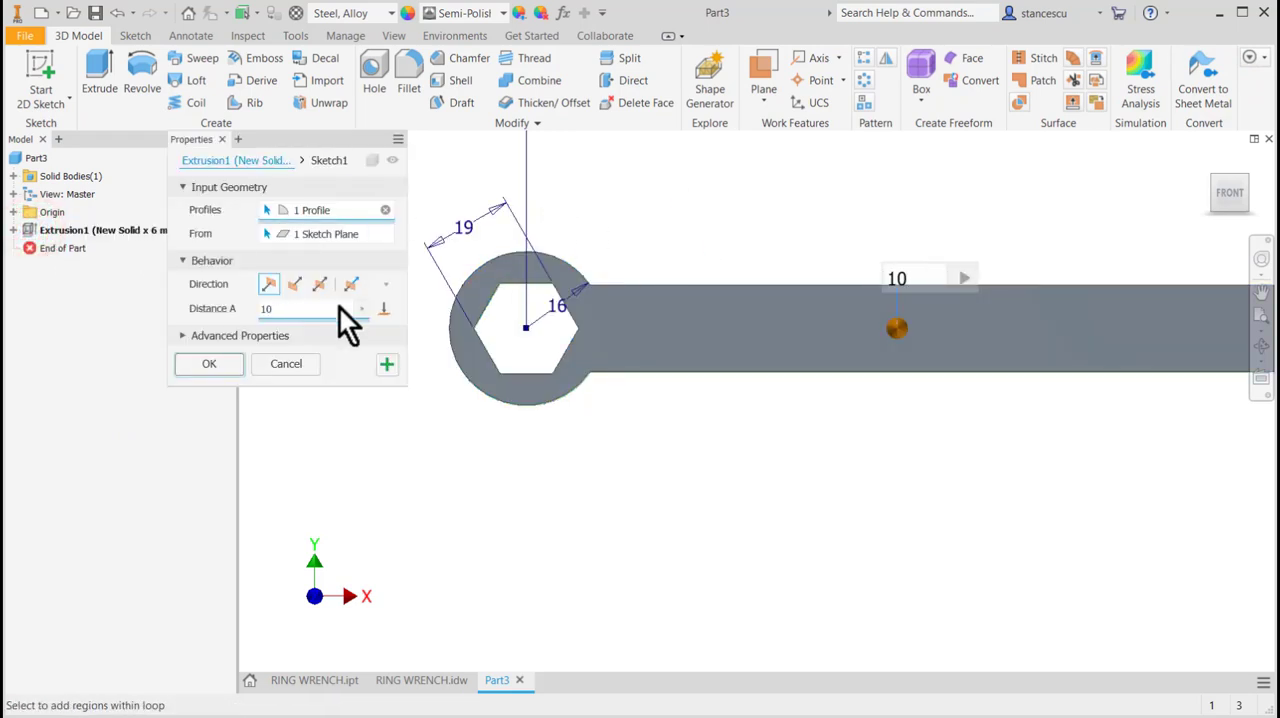
pyautogui.click(209, 364)
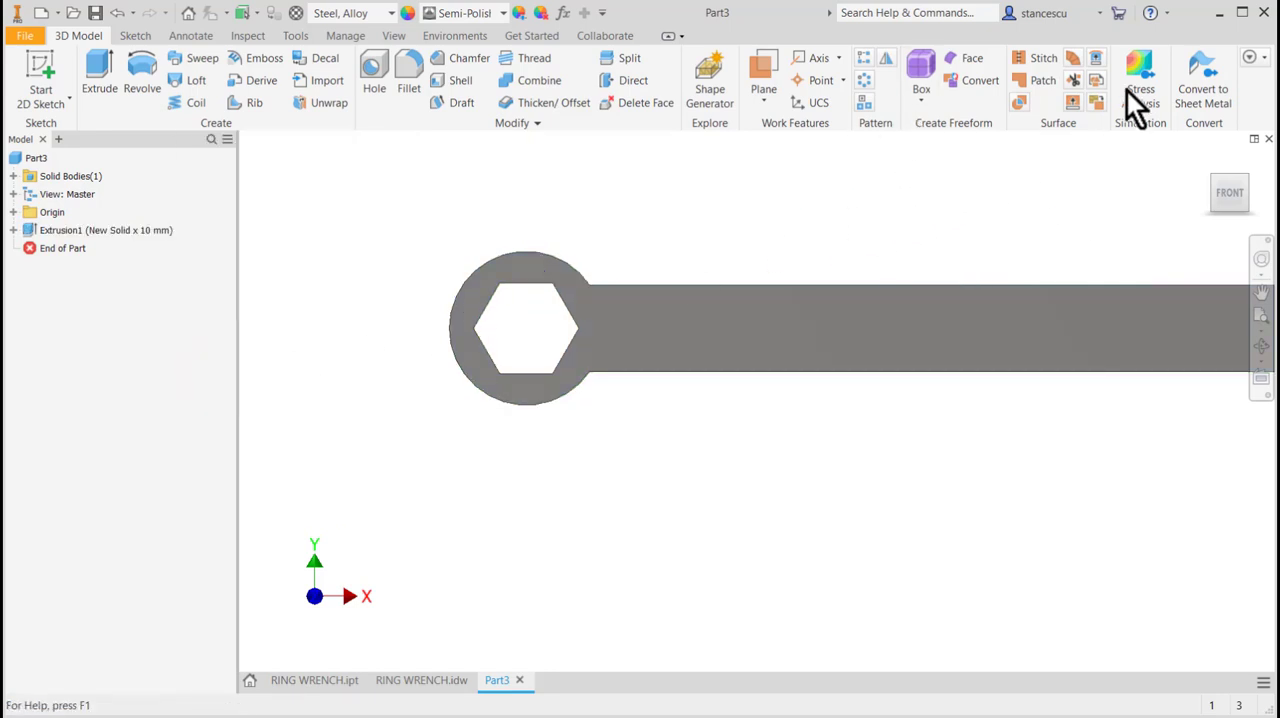
# Rerun the static stress simulation on the 10 mm thick wrench and display the safety factor over the whole part.
pyautogui.click(431, 36)
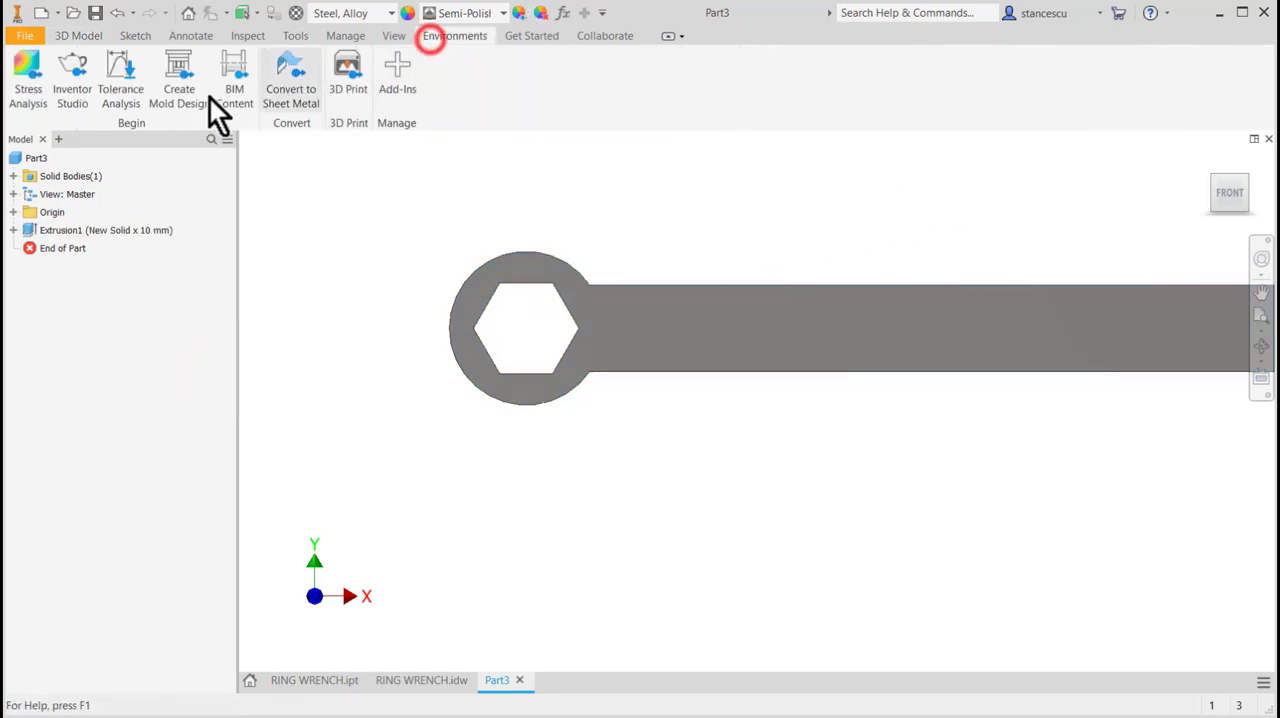
pyautogui.click(23, 72)
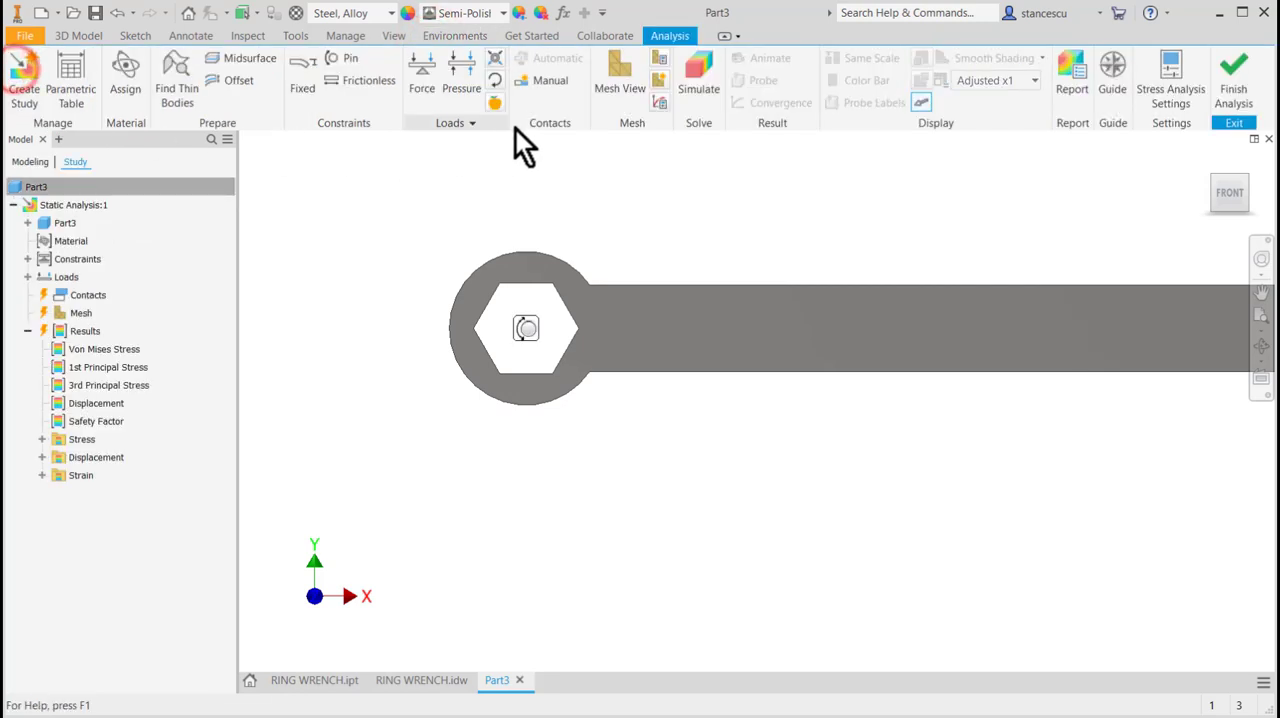
pyautogui.click(688, 74)
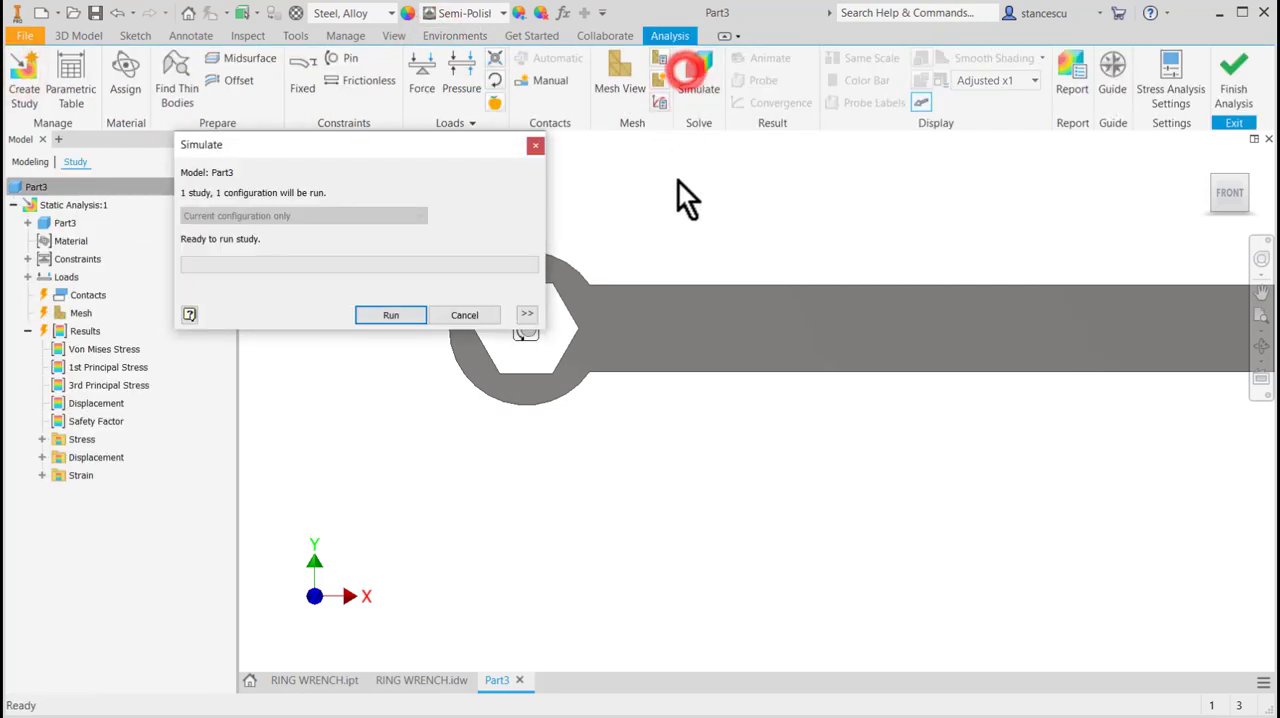
pyautogui.click(412, 314)
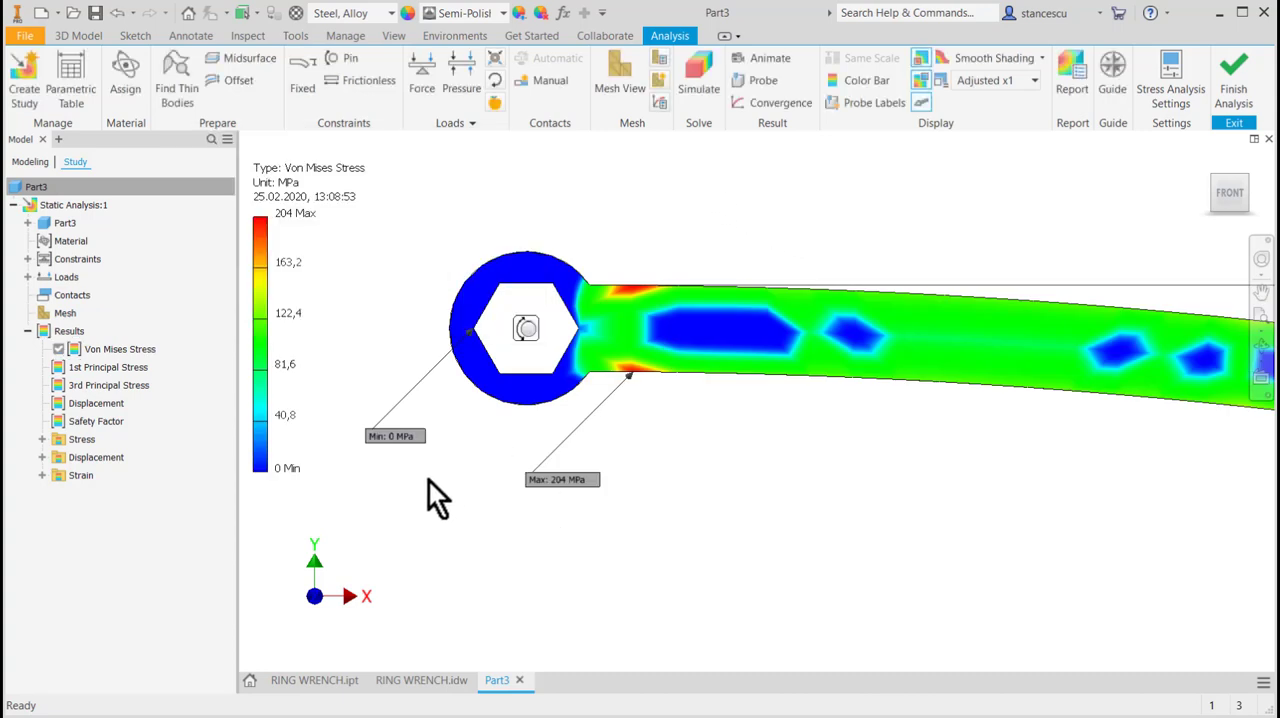
pyautogui.doubleClick(57, 423)
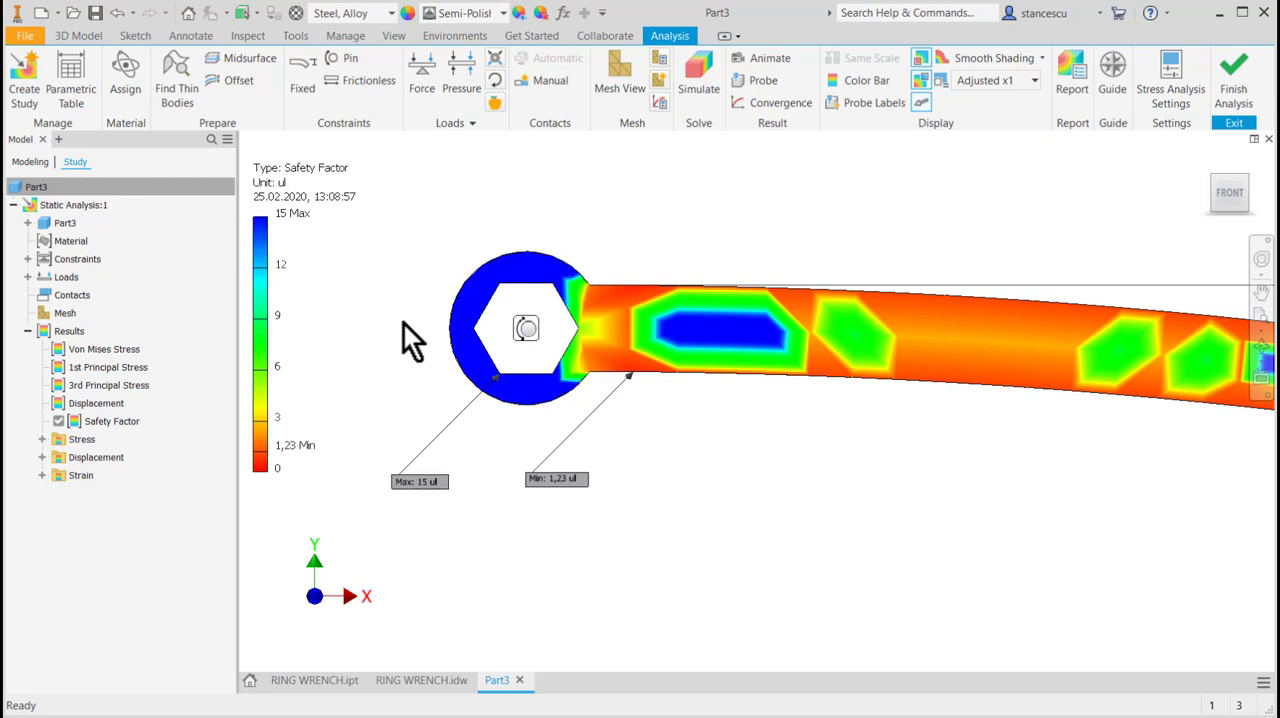
pyautogui.moveTo(791, 486); pyautogui.dragTo(645, 498, button='middle')
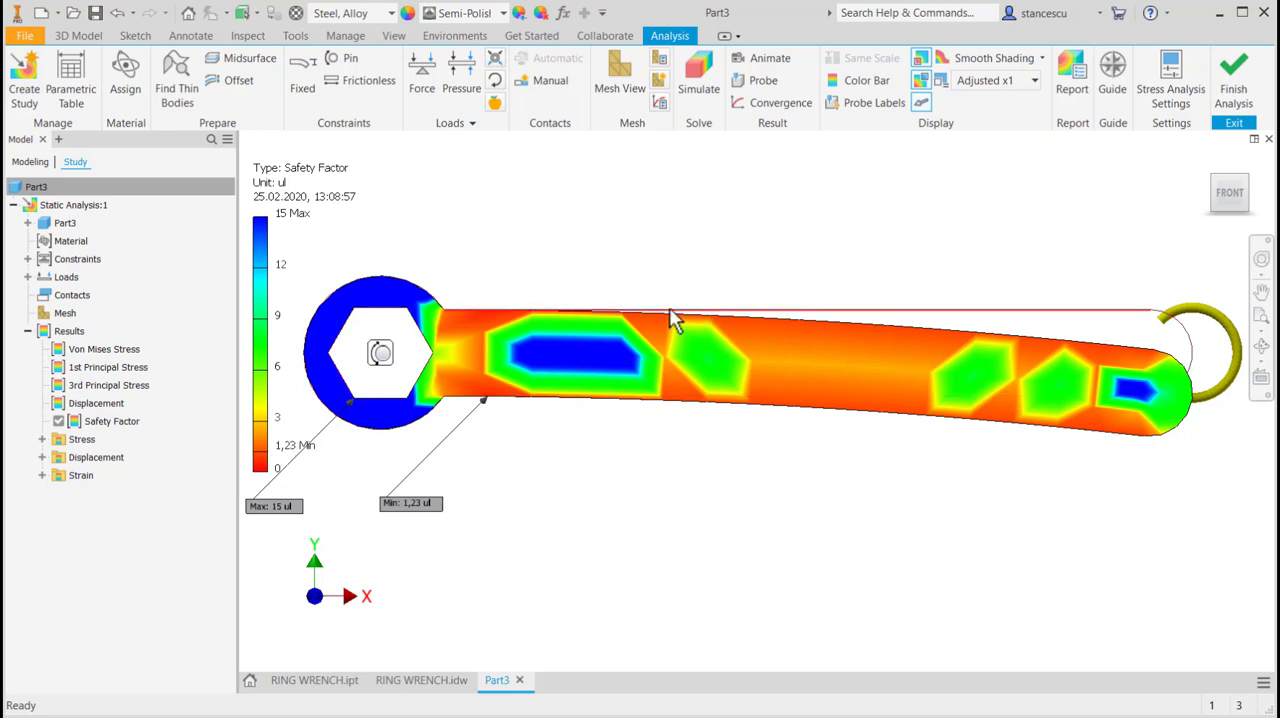
# Finish the stress analysis and set the wrench's extrusion distance to 12 mm.
pyautogui.click(1236, 80)
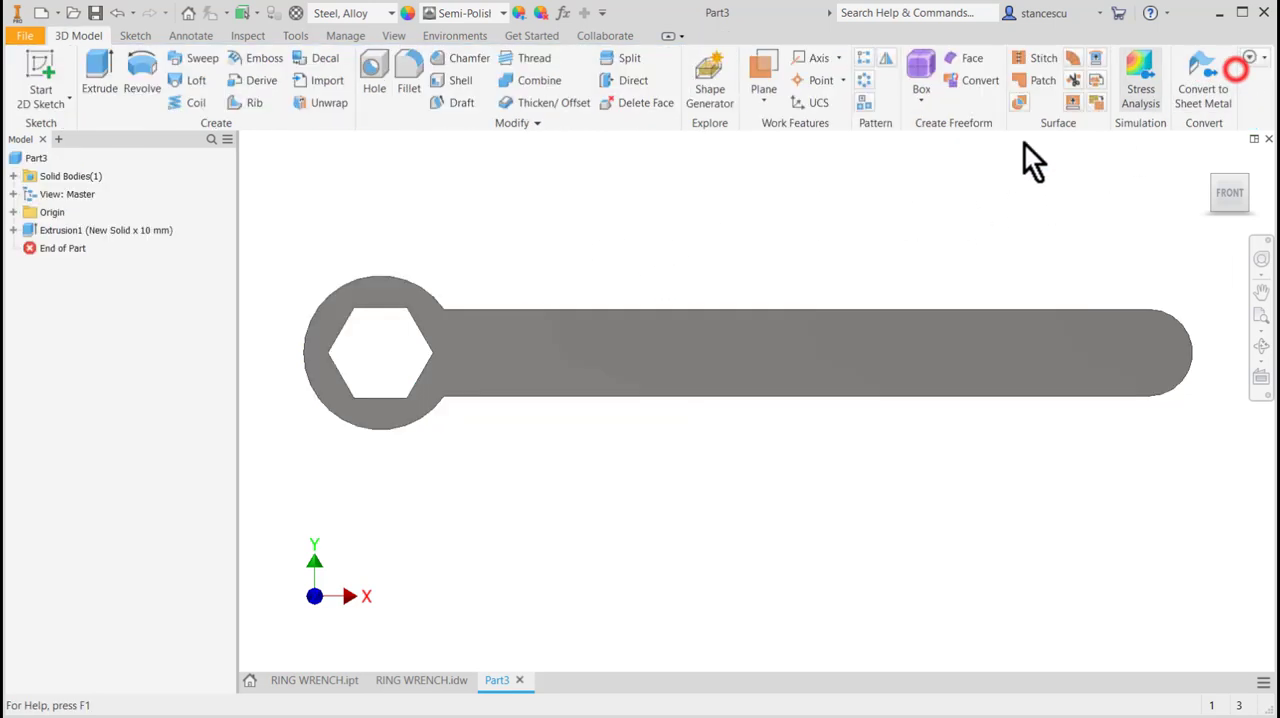
pyautogui.doubleClick(79, 231)
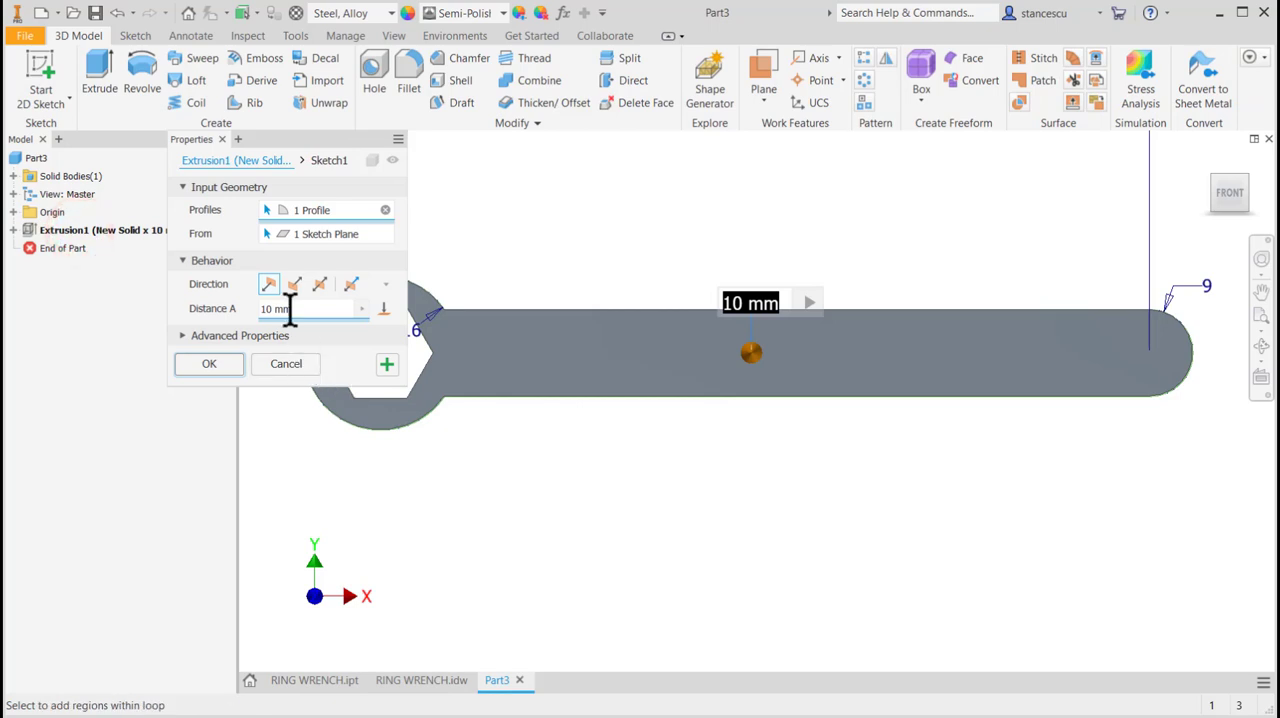
pyautogui.write('12')
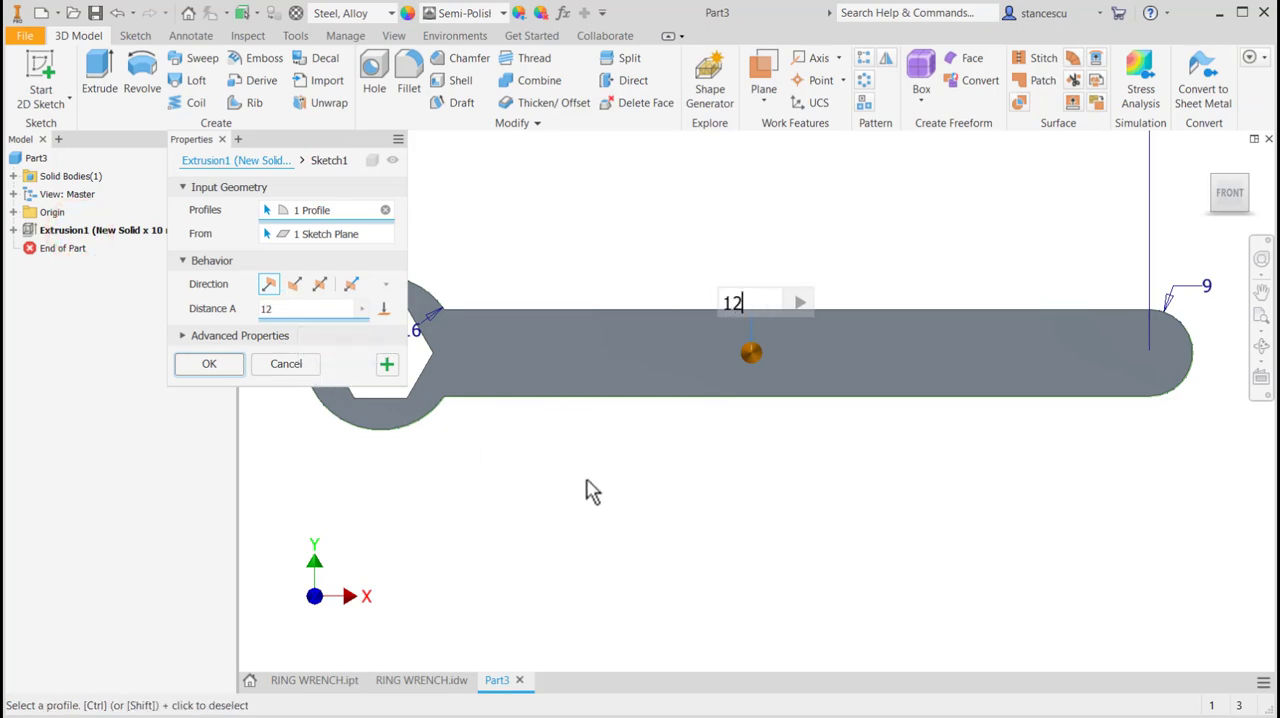
pyautogui.click(223, 365)
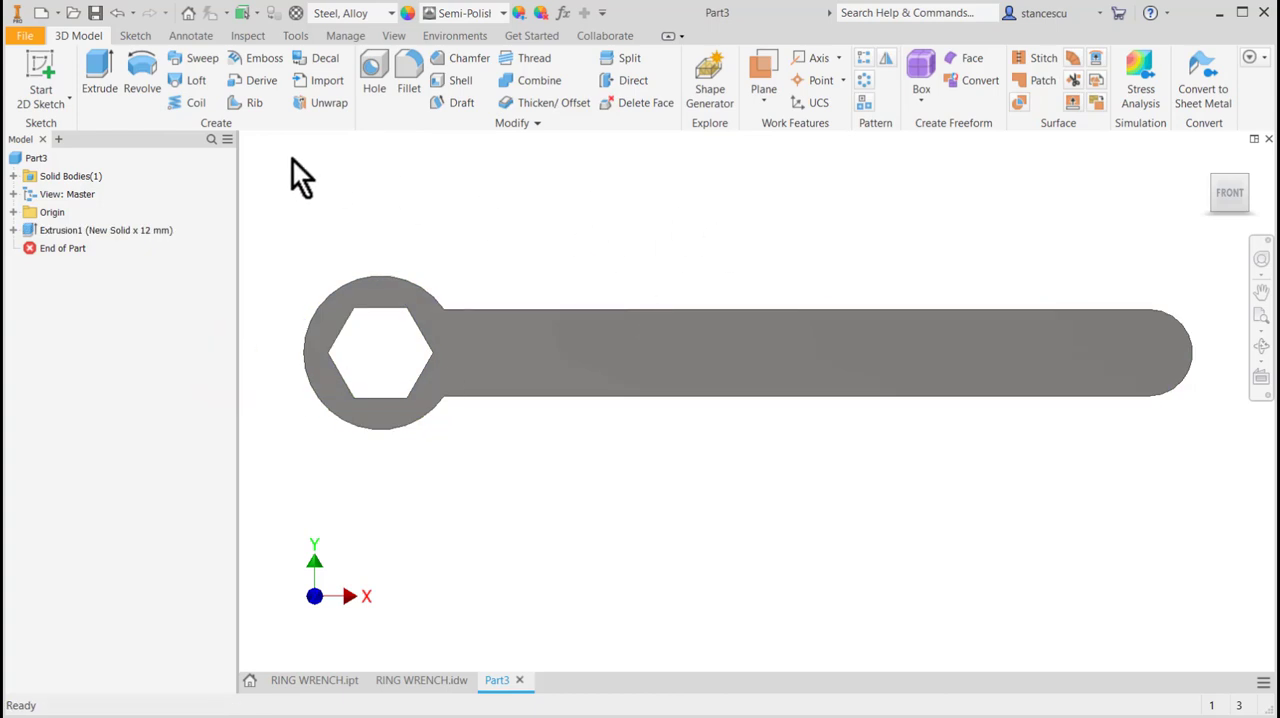
# Rerun the static stress simulation on the 12 mm thick wrench and display the safety factor result.
pyautogui.click(452, 40)
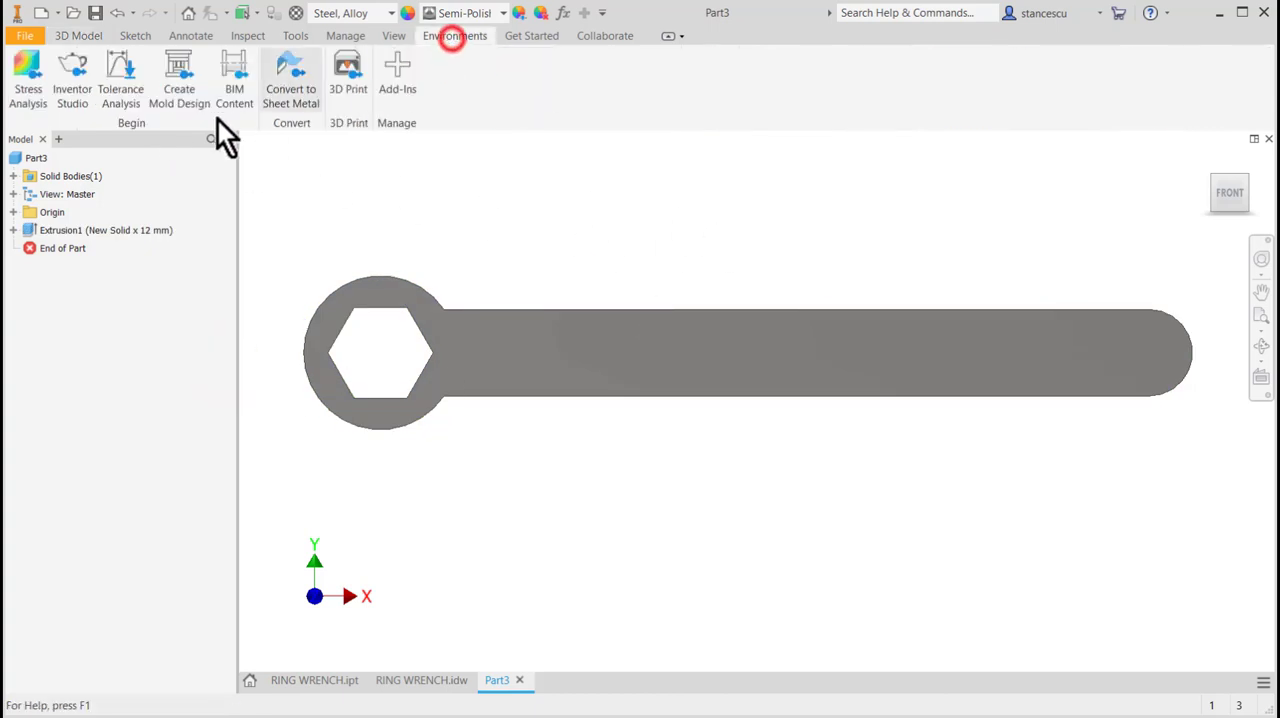
pyautogui.click(25, 78)
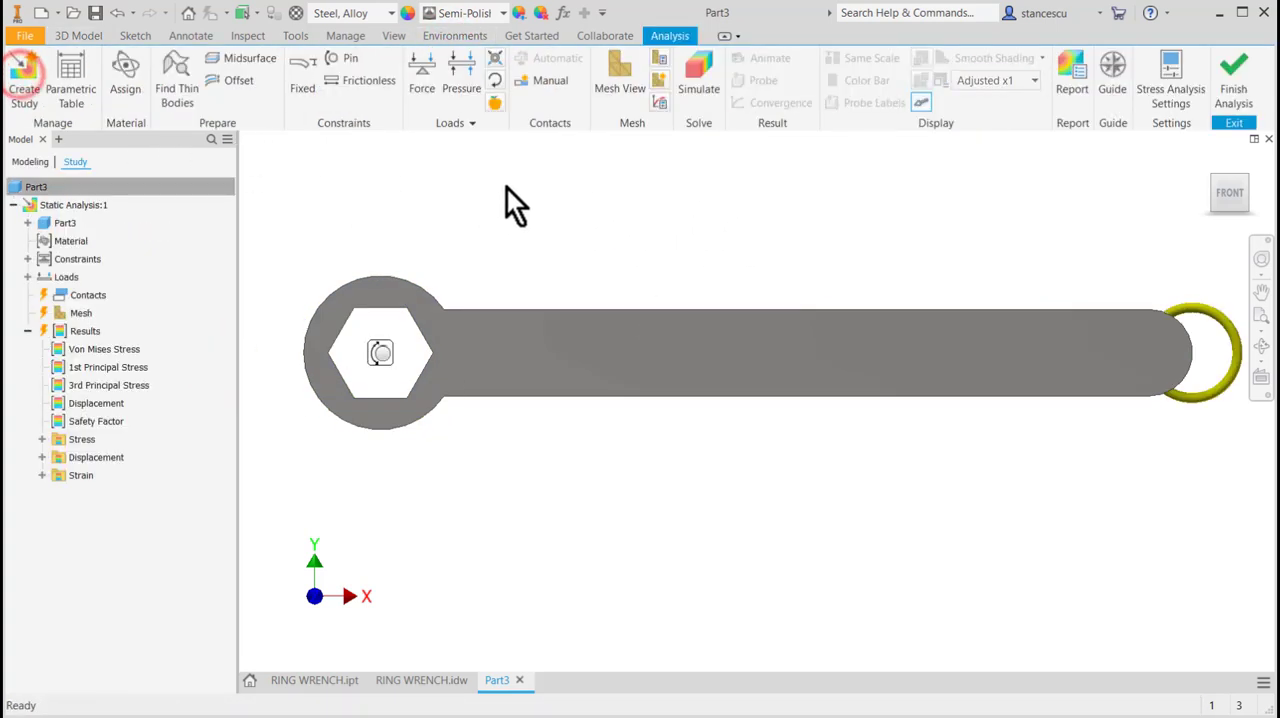
pyautogui.click(684, 72)
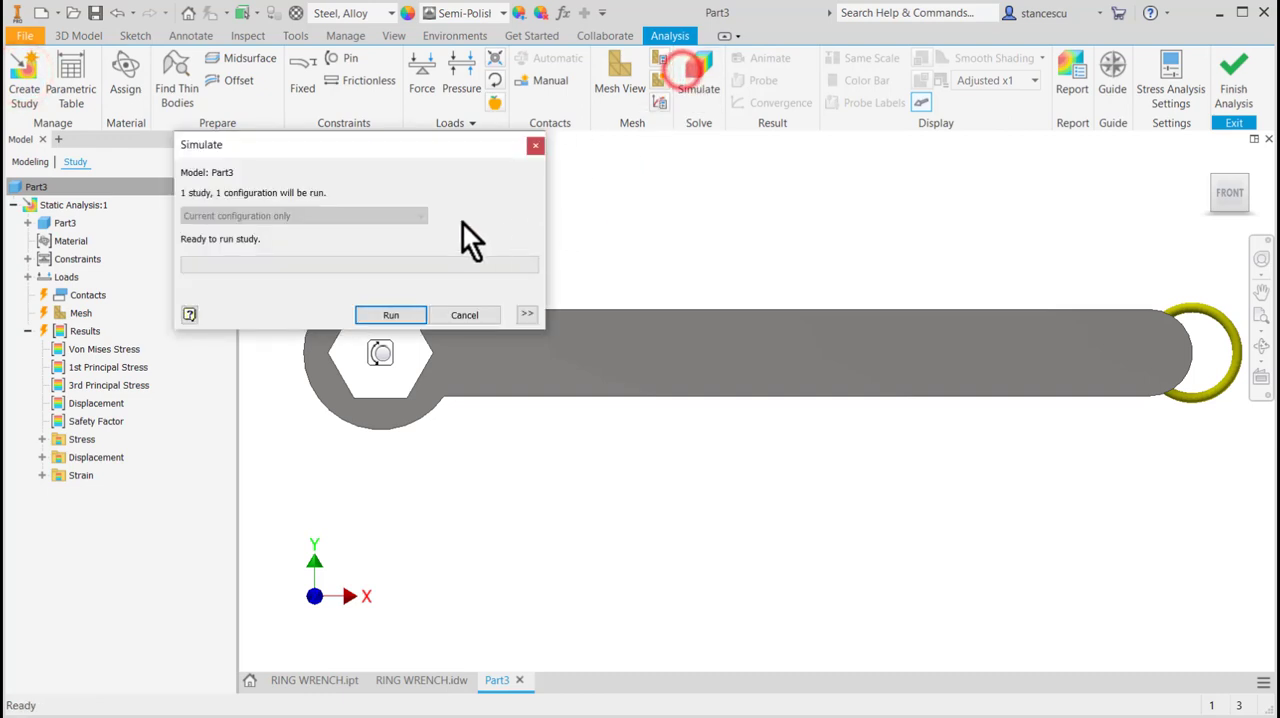
pyautogui.click(385, 313)
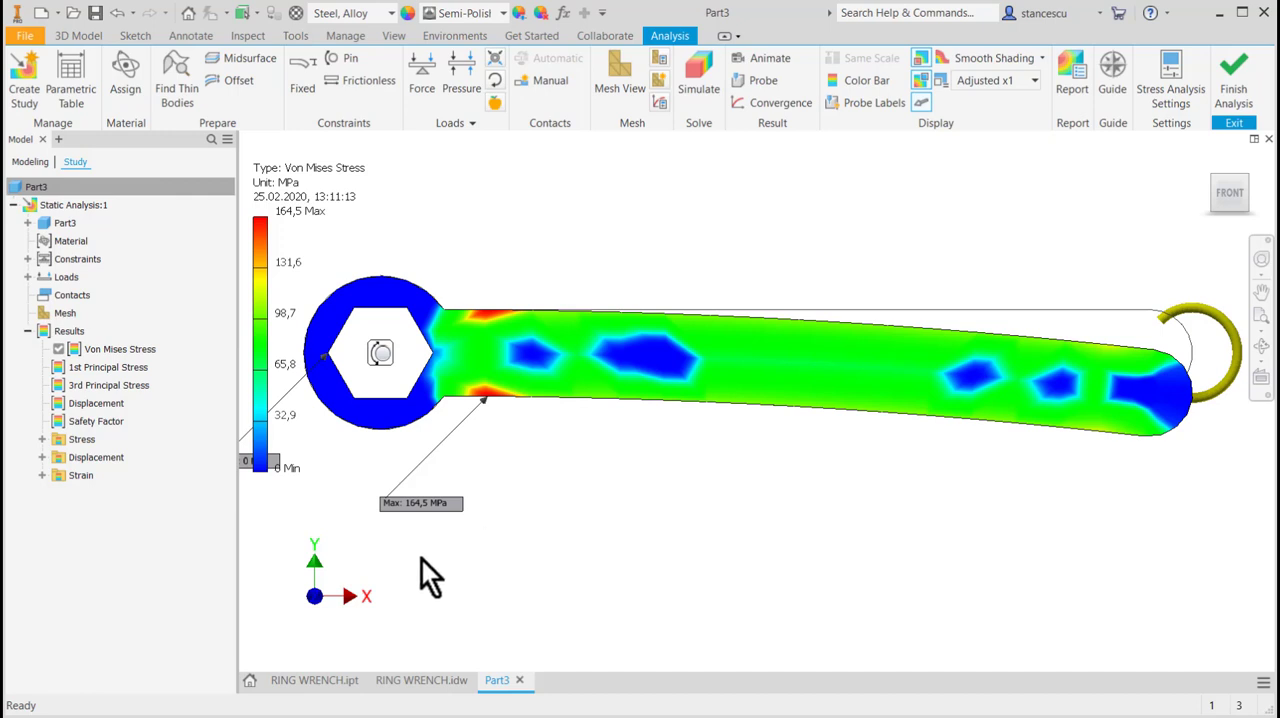
pyautogui.doubleClick(62, 421)
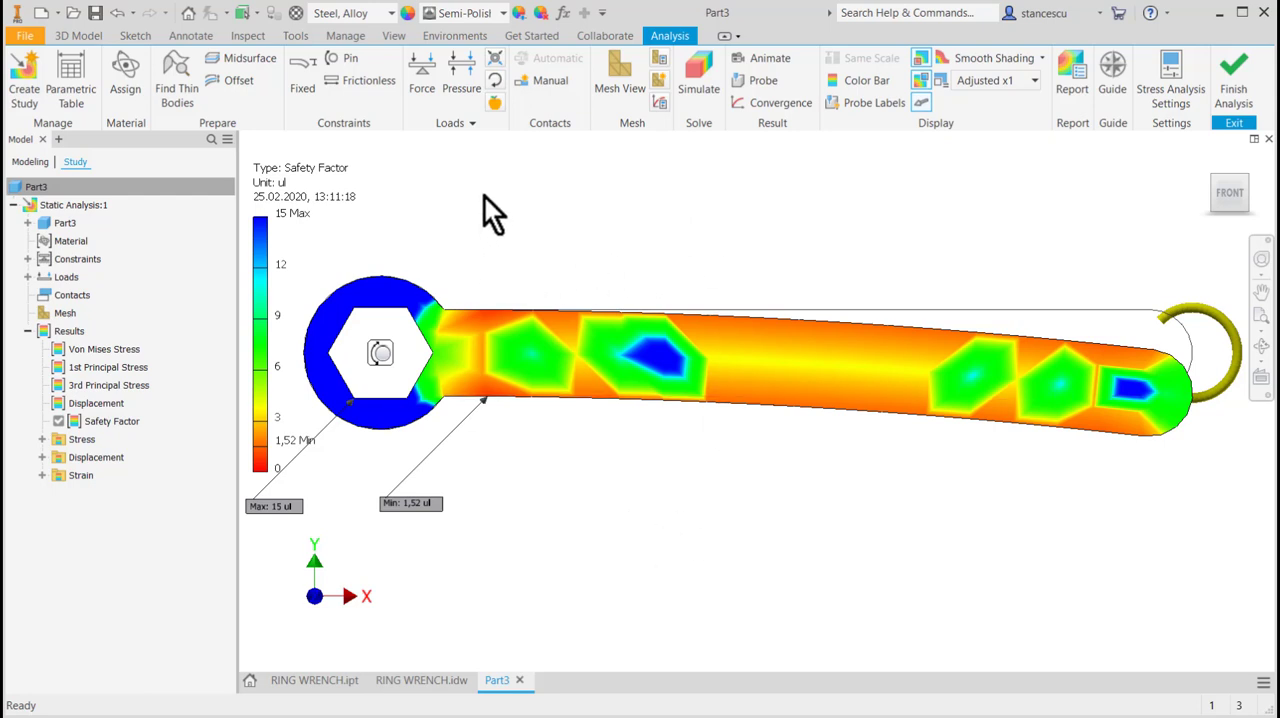
# Override the wrench's material in the static study with Brass, Soft Yellow, Welded.
pyautogui.rightClick(140, 82)
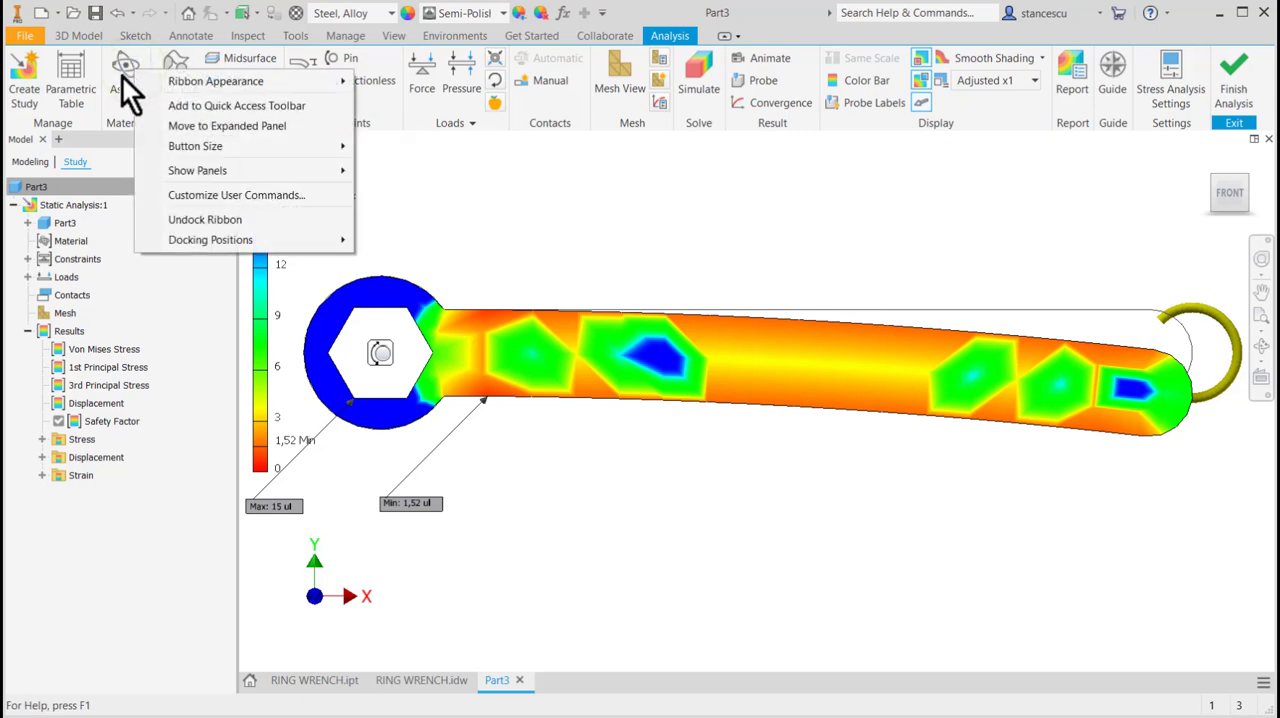
pyautogui.click(121, 74)
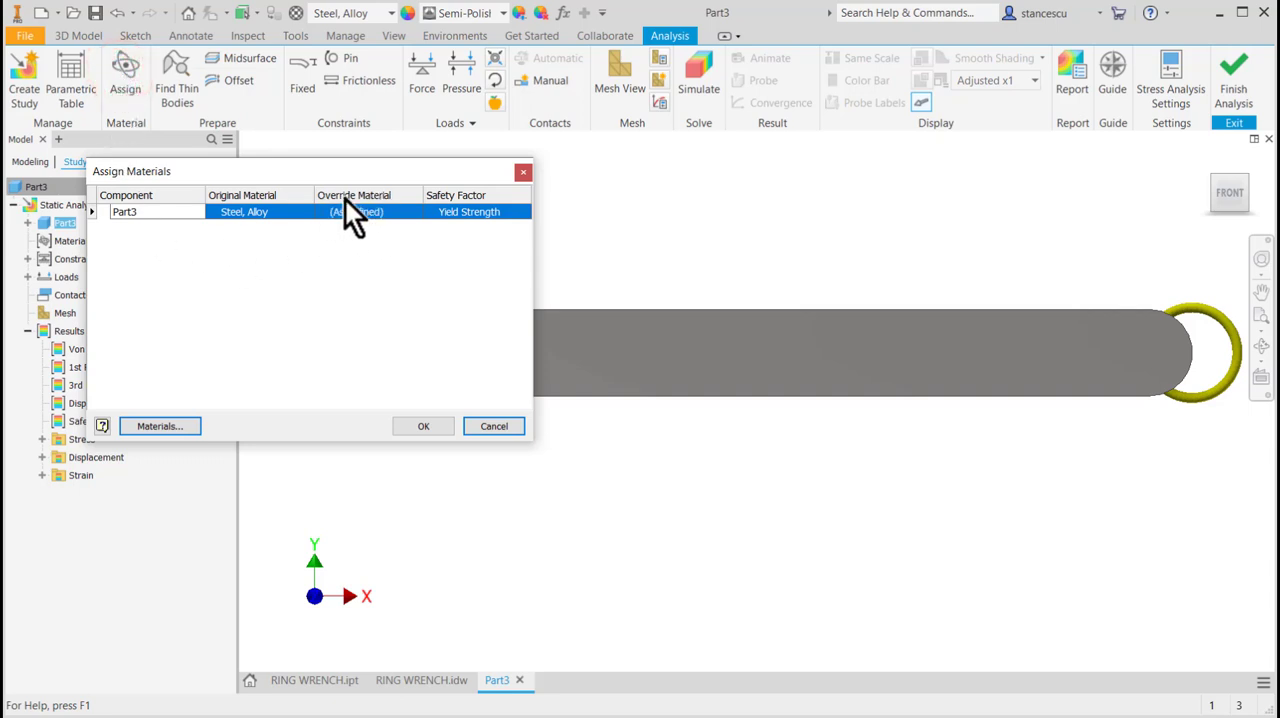
pyautogui.click(378, 212)
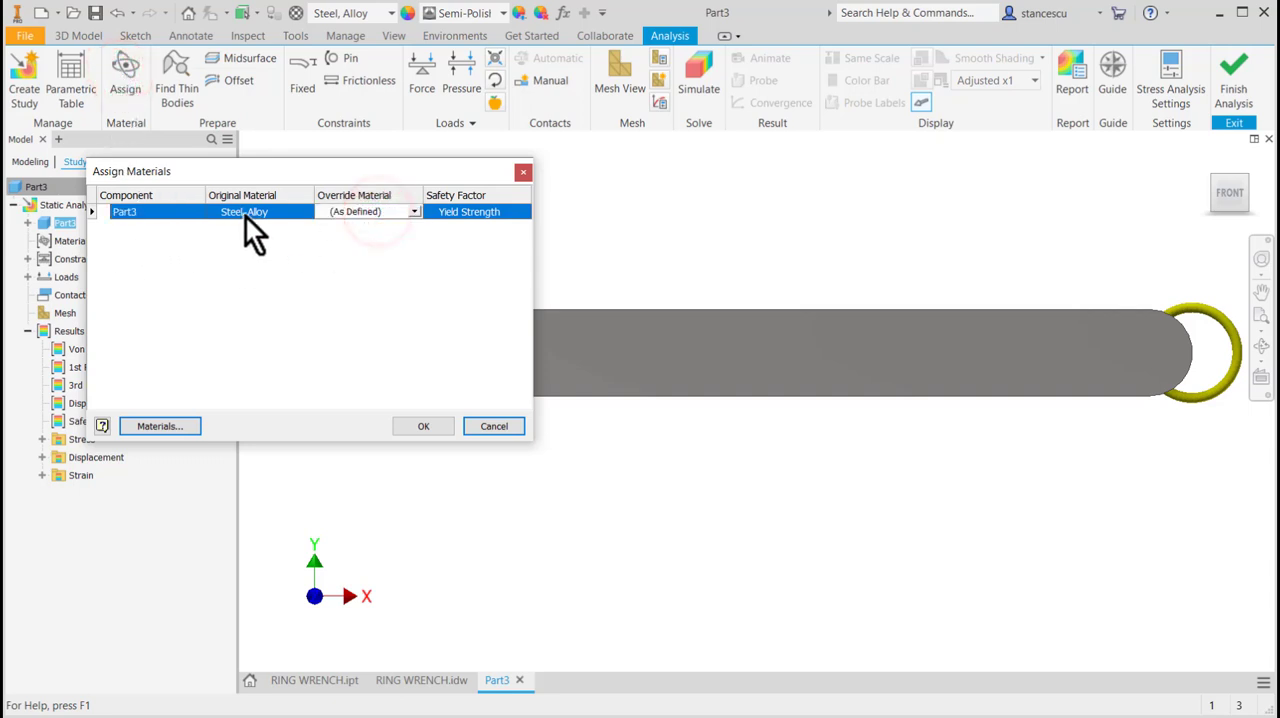
pyautogui.click(413, 212)
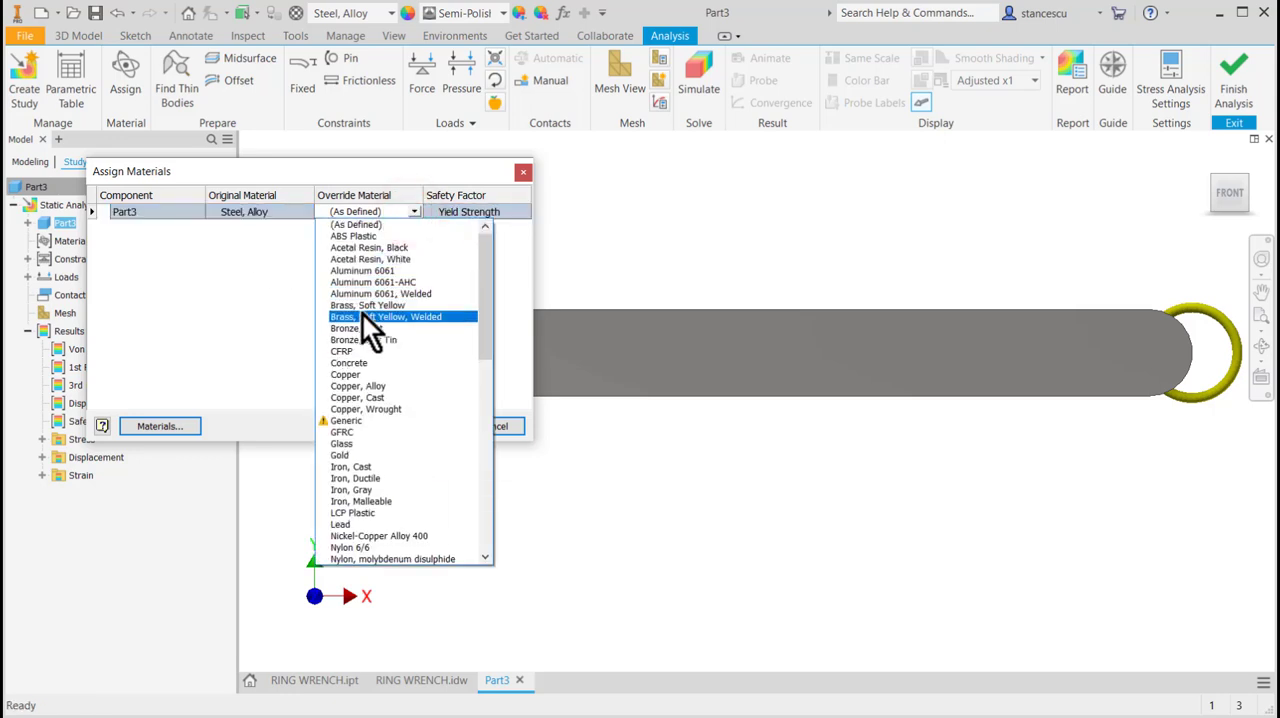
pyautogui.click(362, 317)
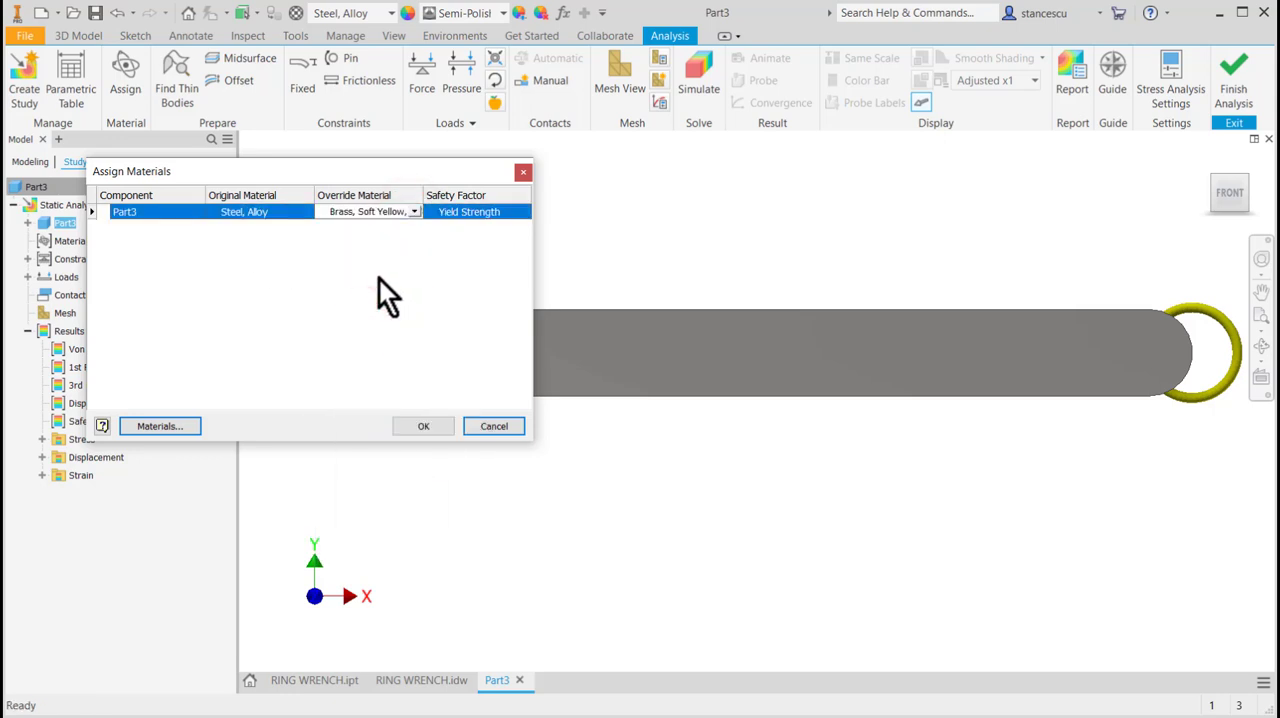
pyautogui.click(422, 427)
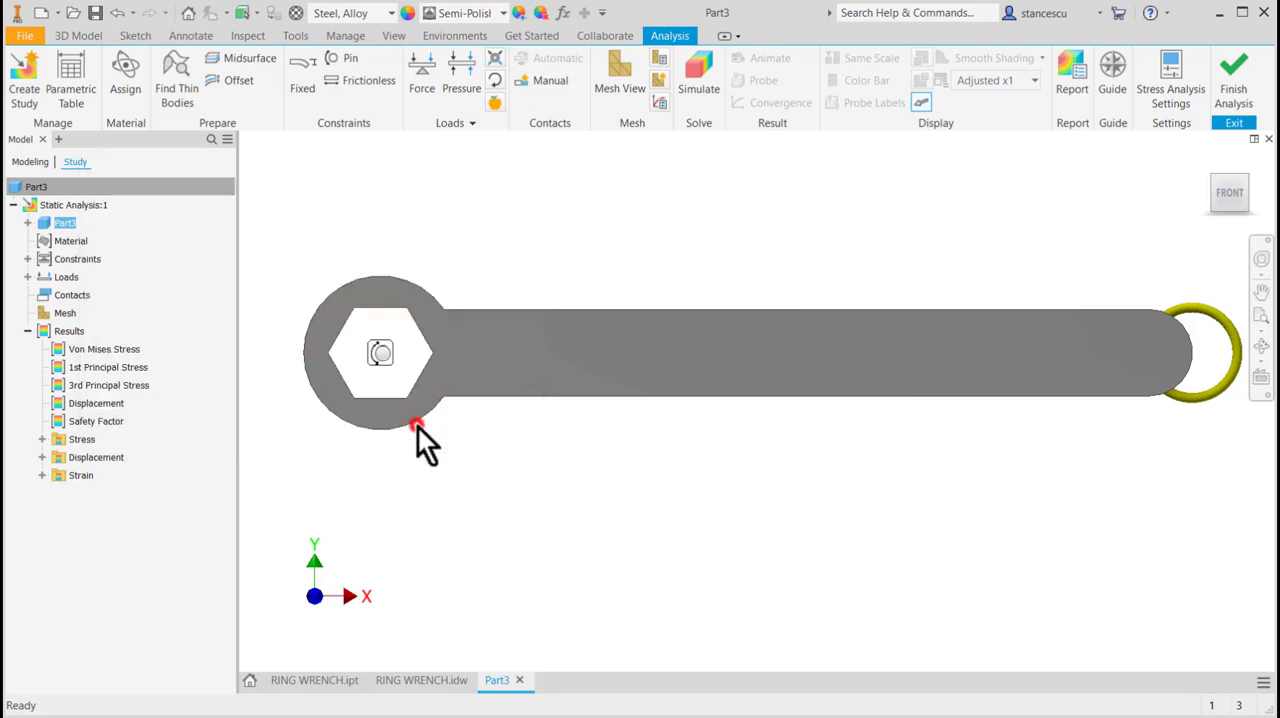
# Rerun the static stress simulation with the welded brass material and display the safety factor result.
pyautogui.click(700, 82)
pyautogui.click(409, 312)
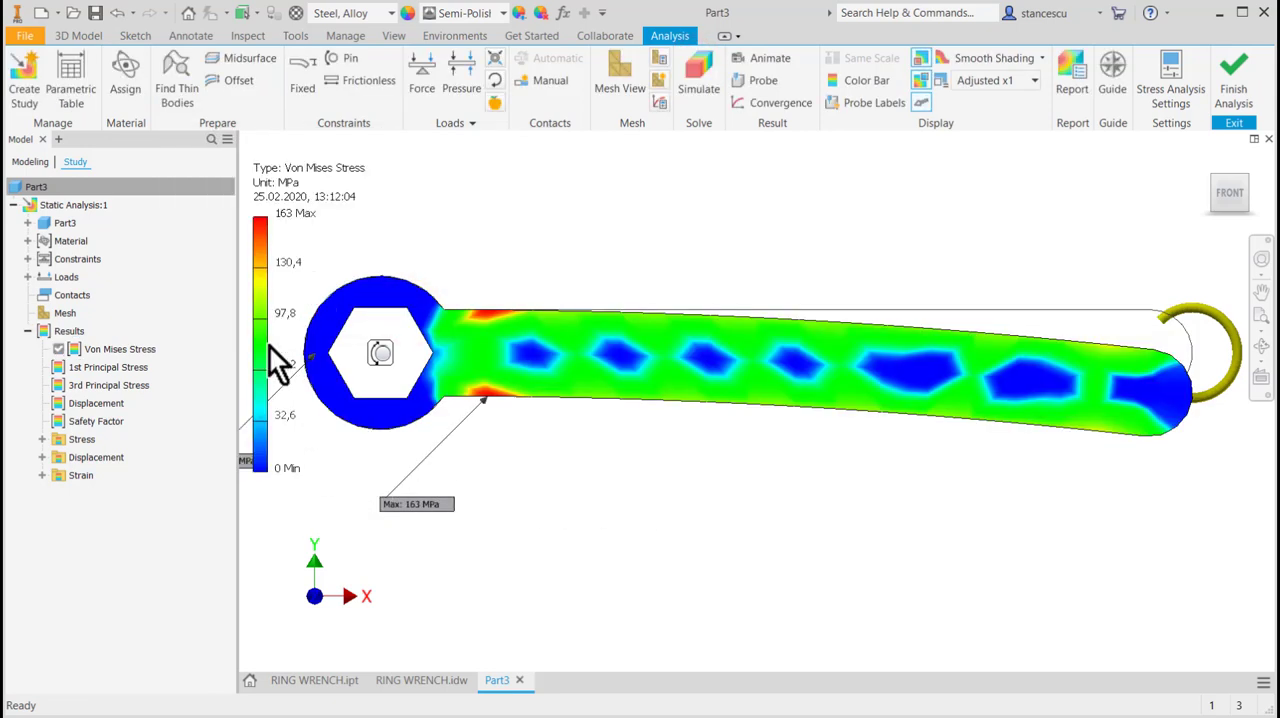
pyautogui.doubleClick(62, 417)
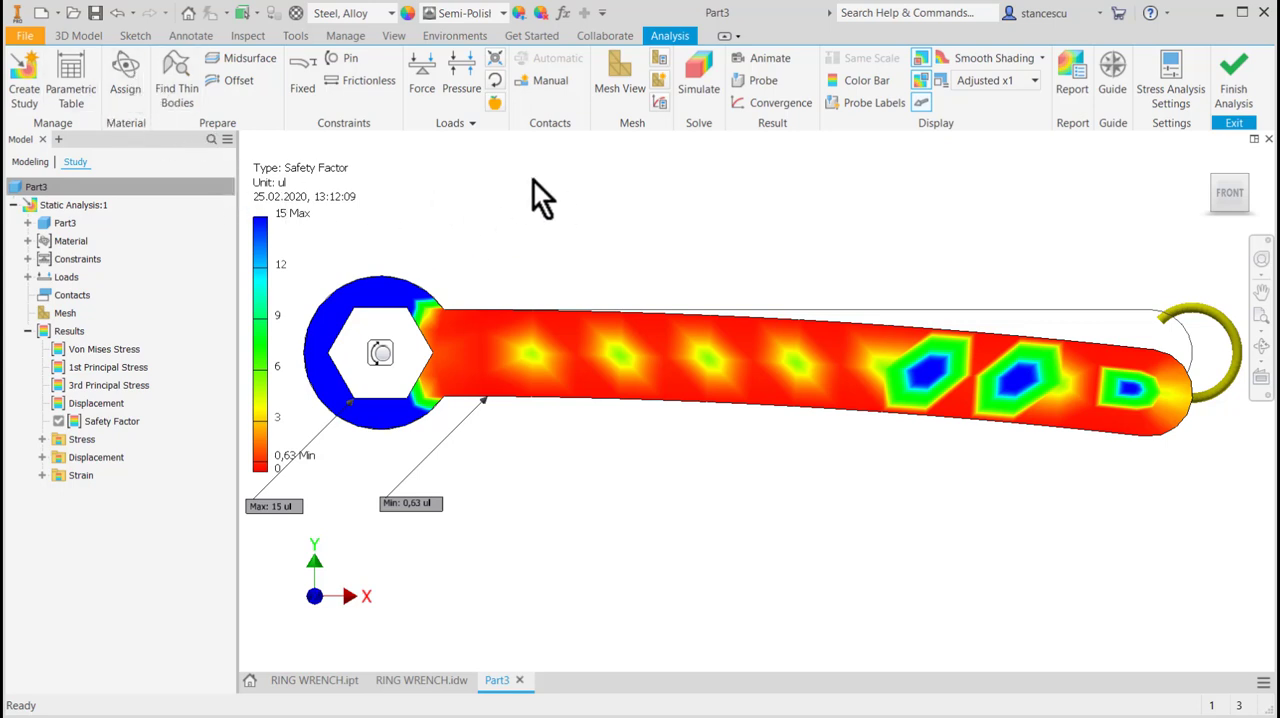
# Change the wrench's override material in the static study to Steel, High Strength, Low Alloy.
pyautogui.click(130, 69)
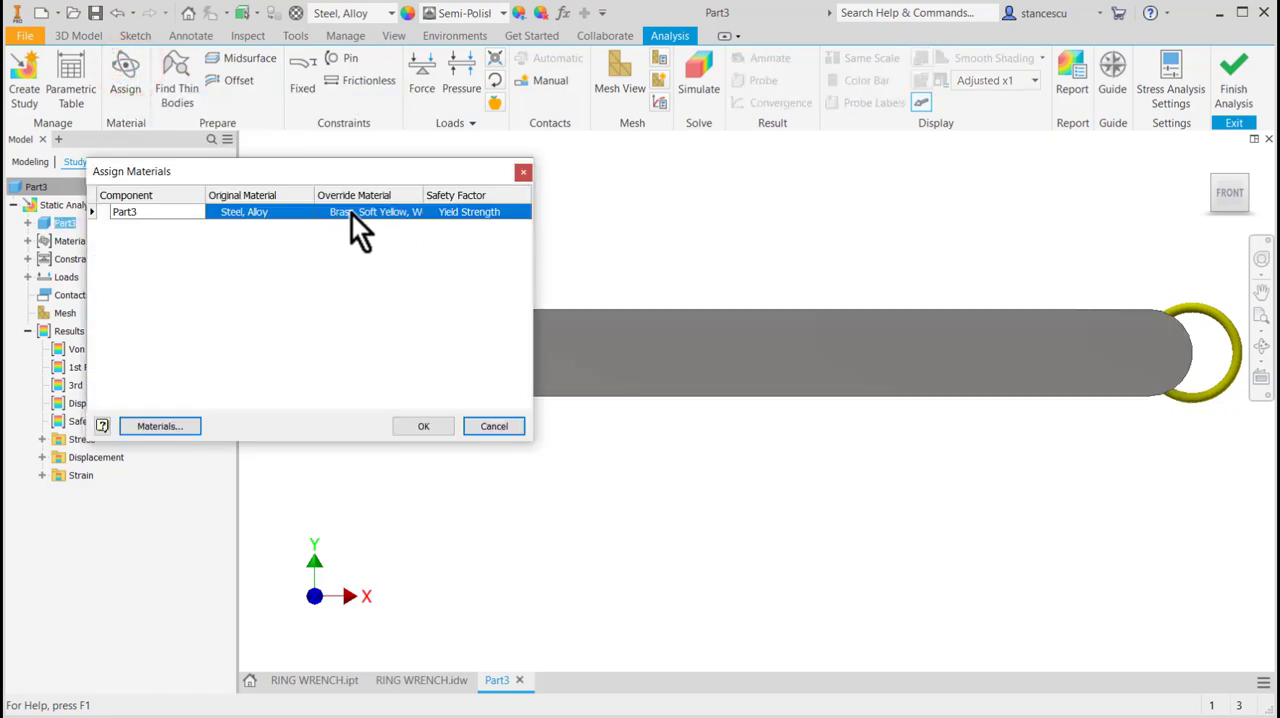
pyautogui.click(392, 210)
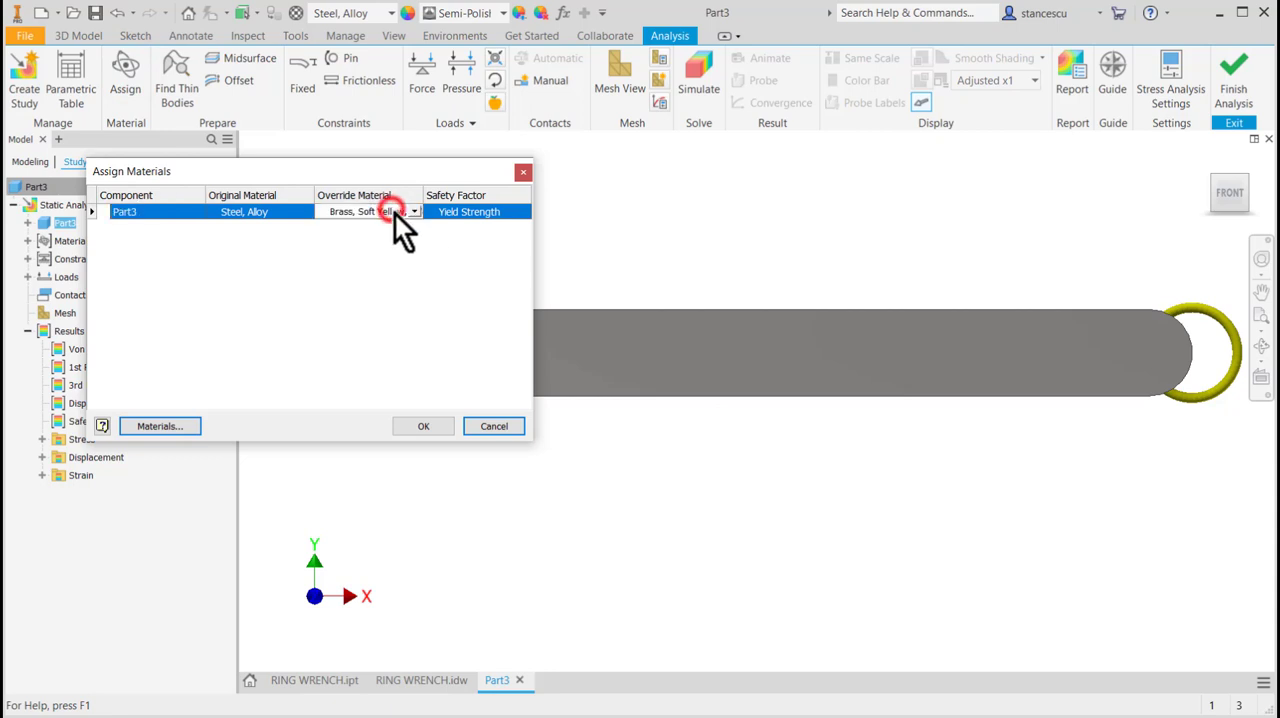
pyautogui.click(415, 211)
pyautogui.scroll(-5, 402, 330)
pyautogui.scroll(-10, 403, 330)
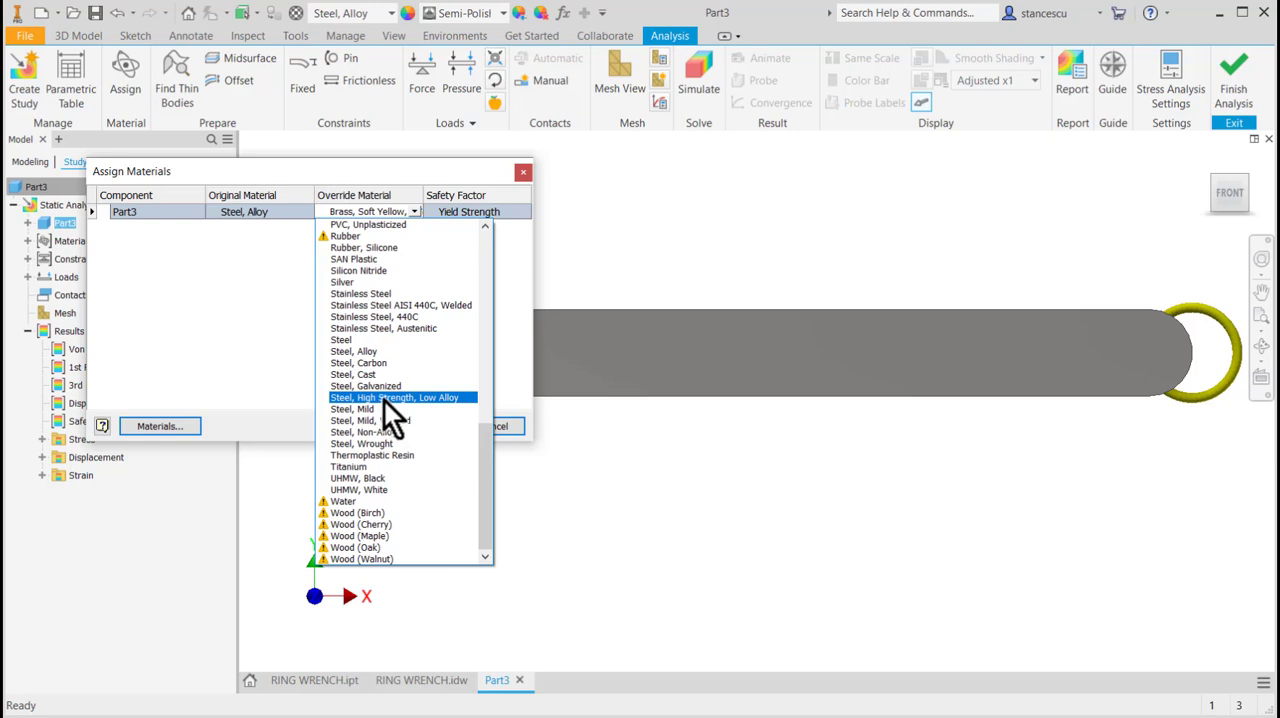
pyautogui.click(383, 397)
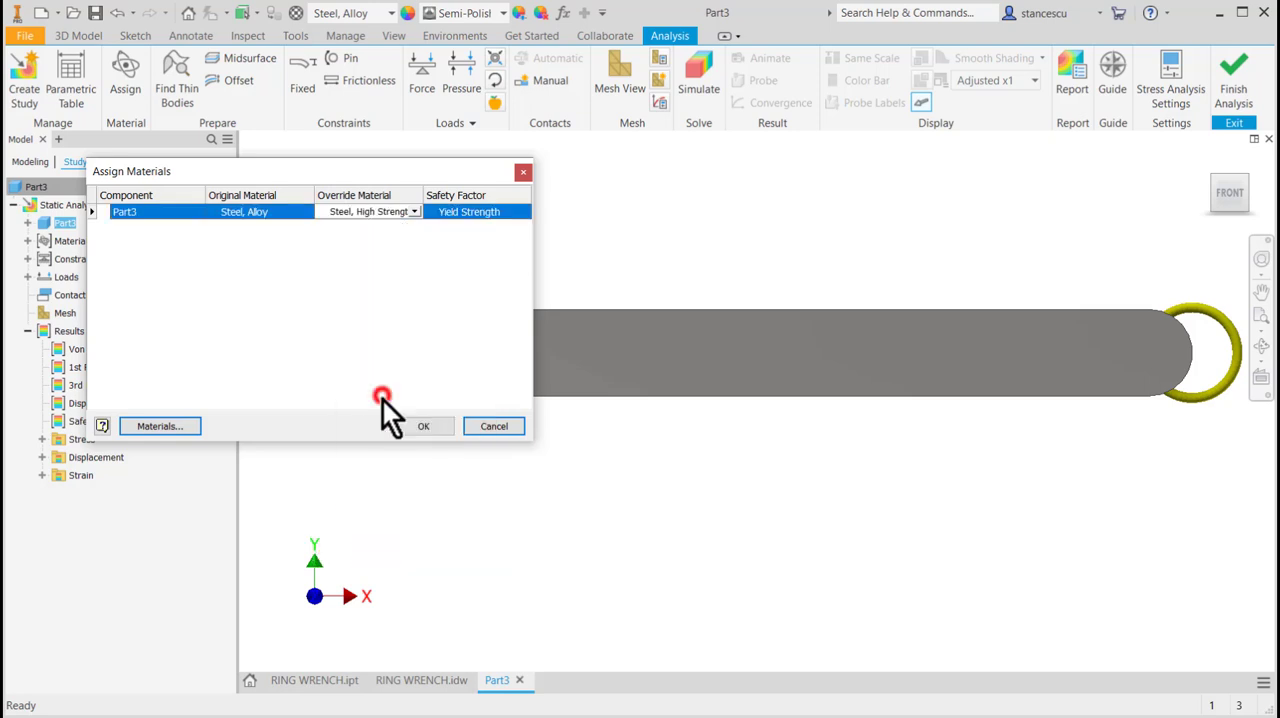
pyautogui.click(428, 426)
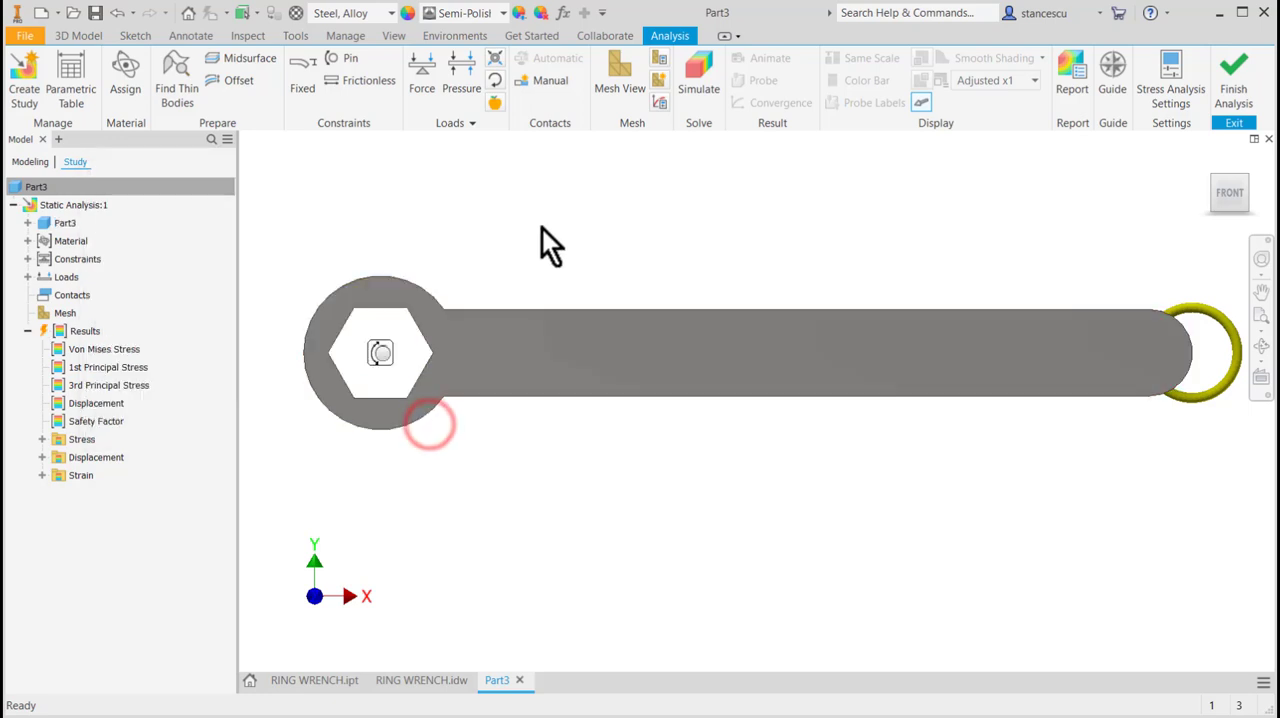
# Rerun the static stress simulation with the high strength, low alloy steel and display the safety factor result.
pyautogui.click(691, 72)
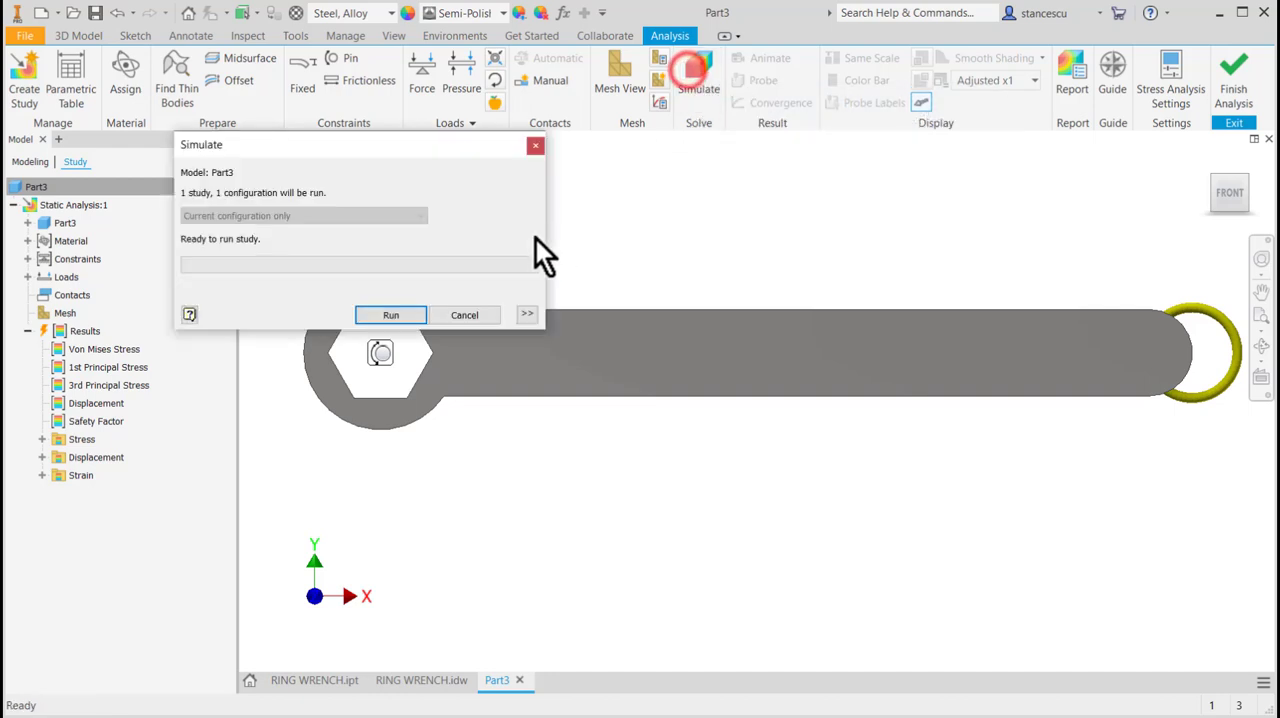
pyautogui.click(393, 316)
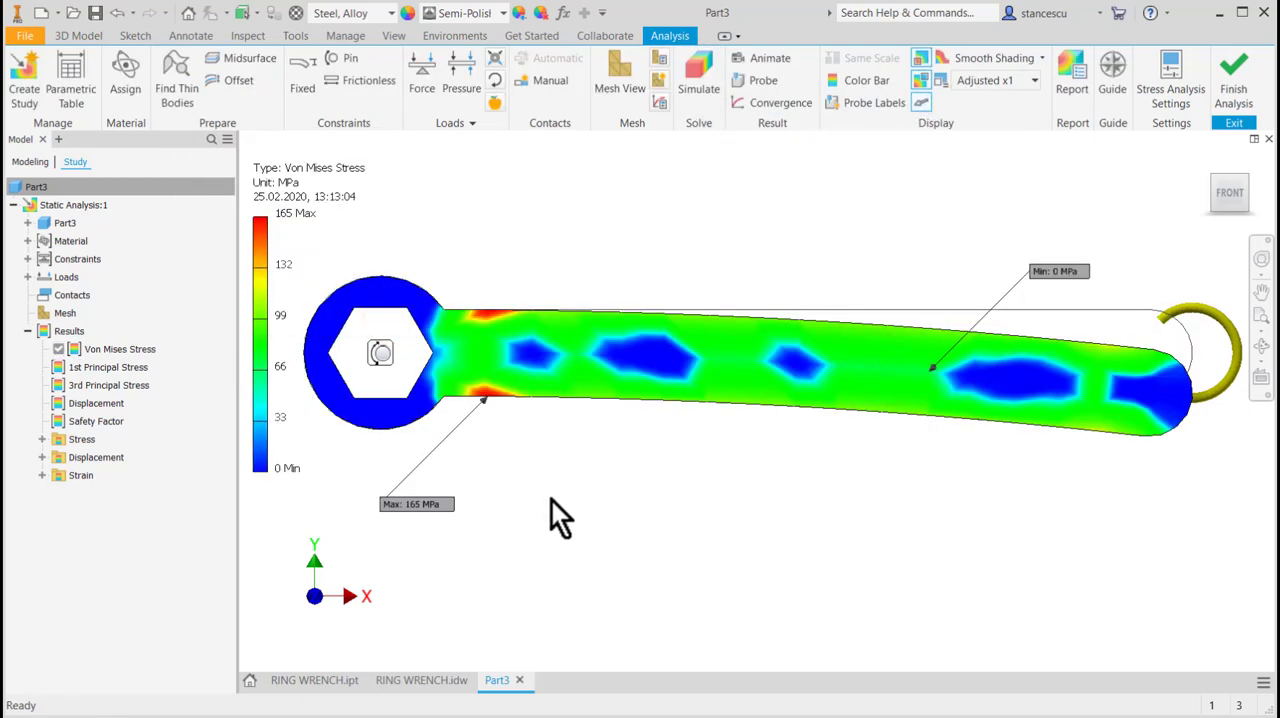
pyautogui.doubleClick(55, 420)
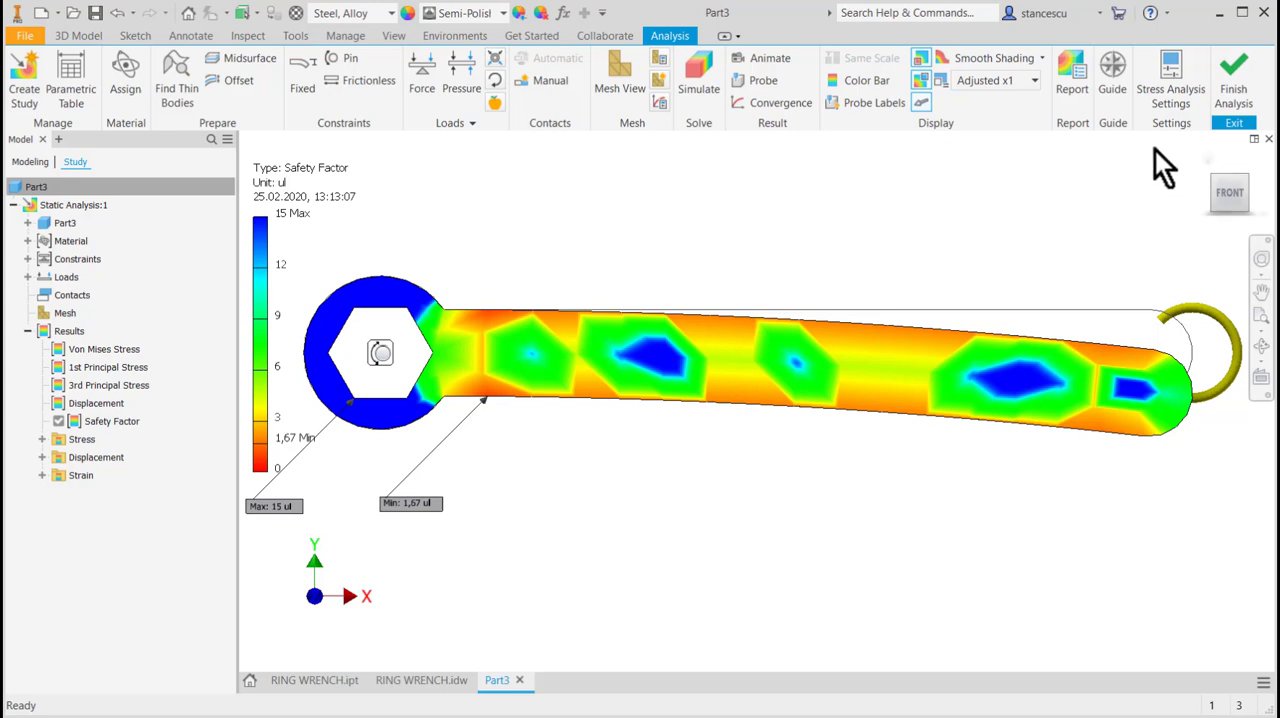
# Finish the stress analysis and start a new sketch on the wrench's front face.
pyautogui.click(1238, 95)
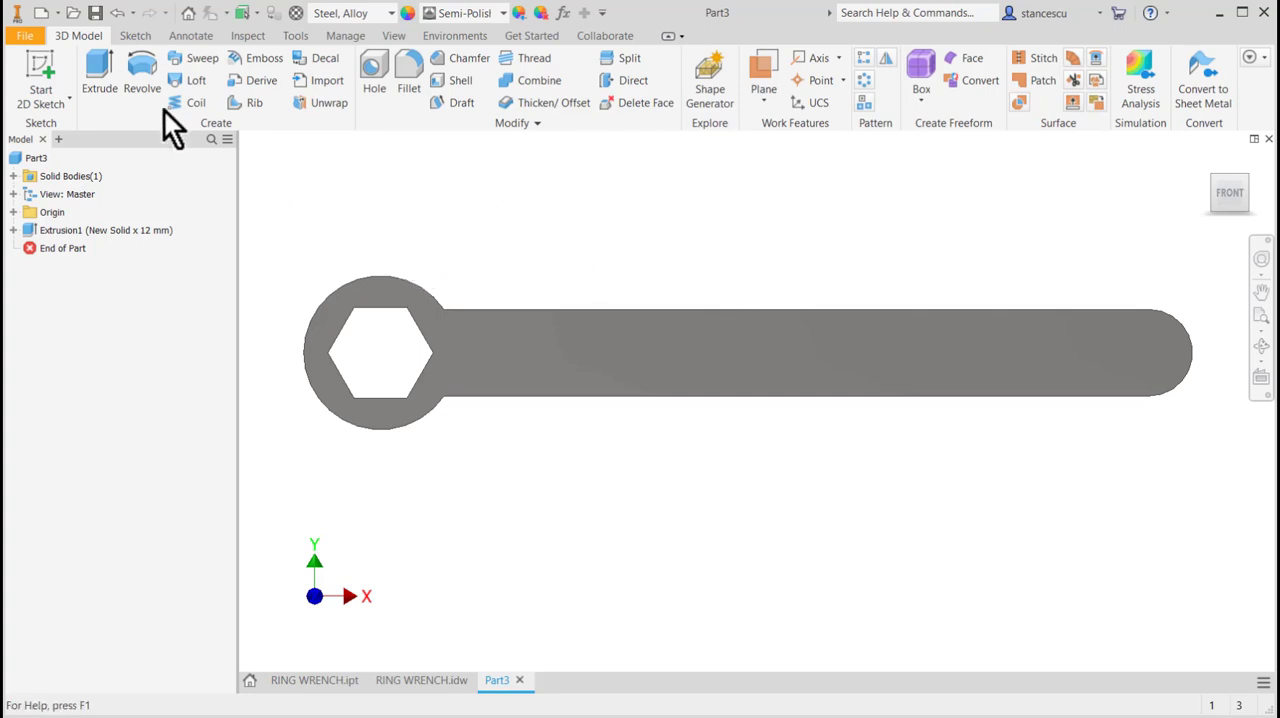
pyautogui.click(570, 333)
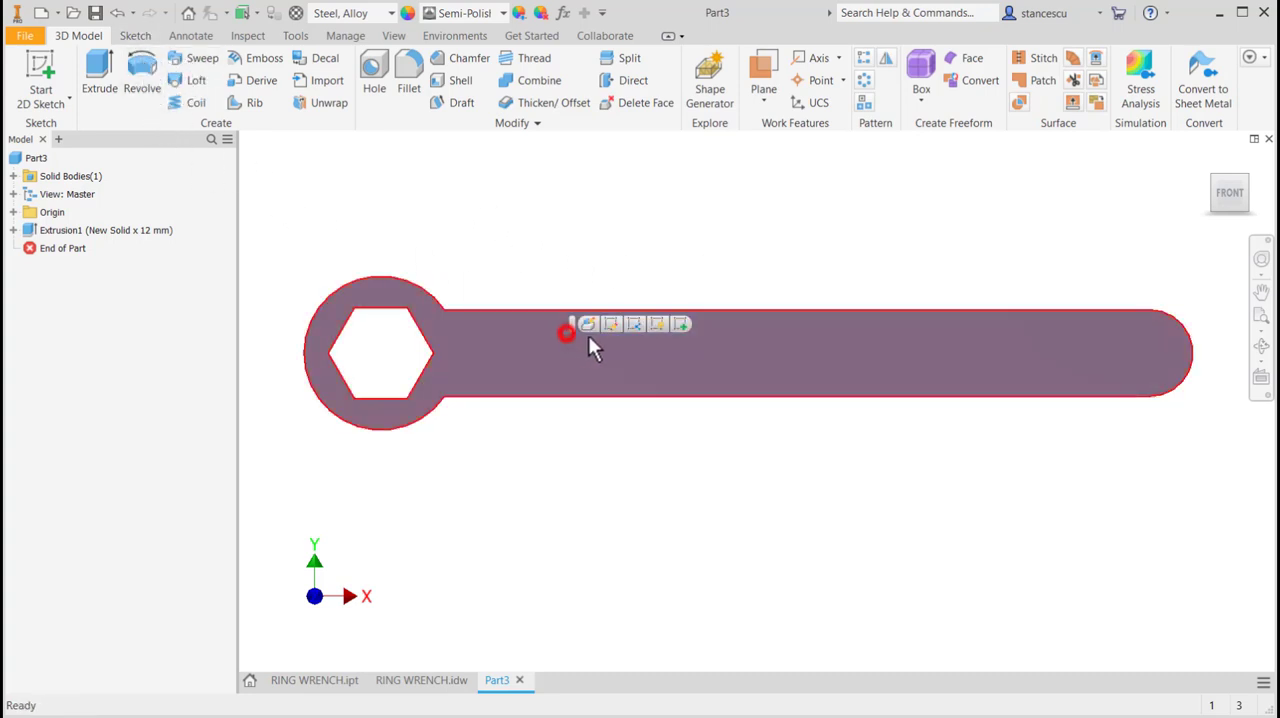
pyautogui.click(680, 324)
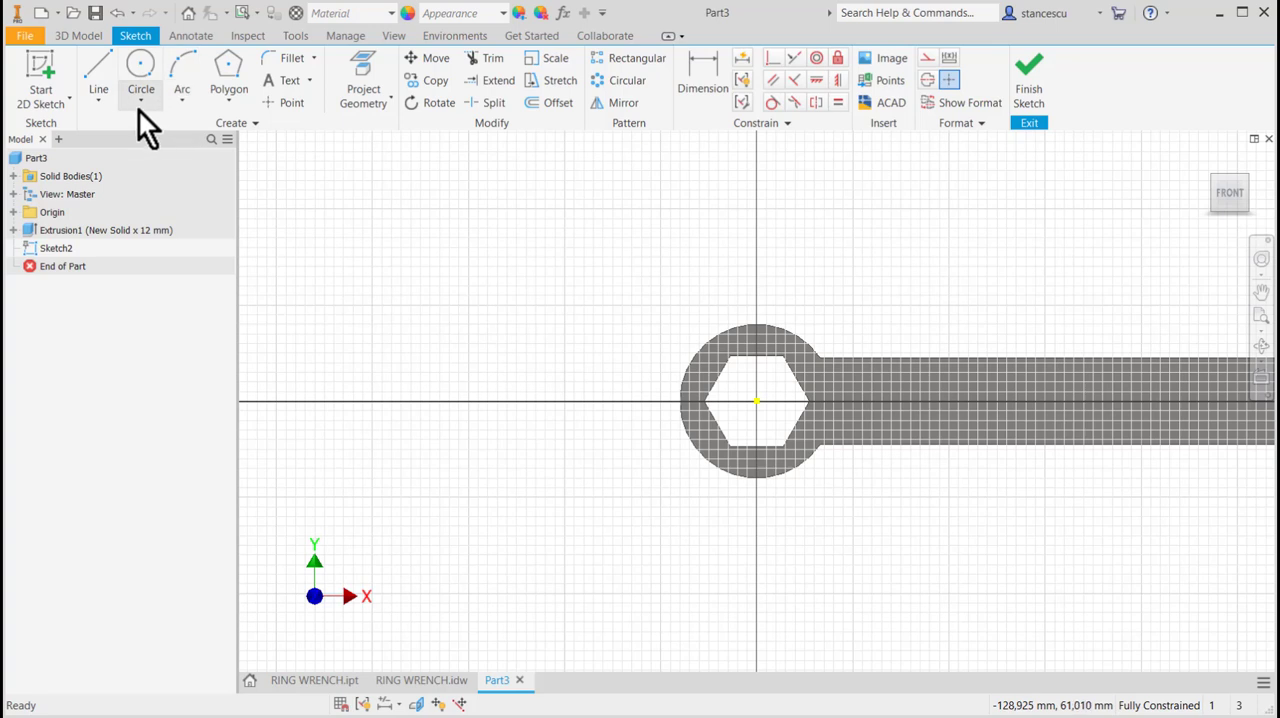
# Sketch a center-to-center slot along the handle from its end arc's center, about 136 mm between centers with about 5 mm radius, and finish the sketch.
pyautogui.click(229, 103)
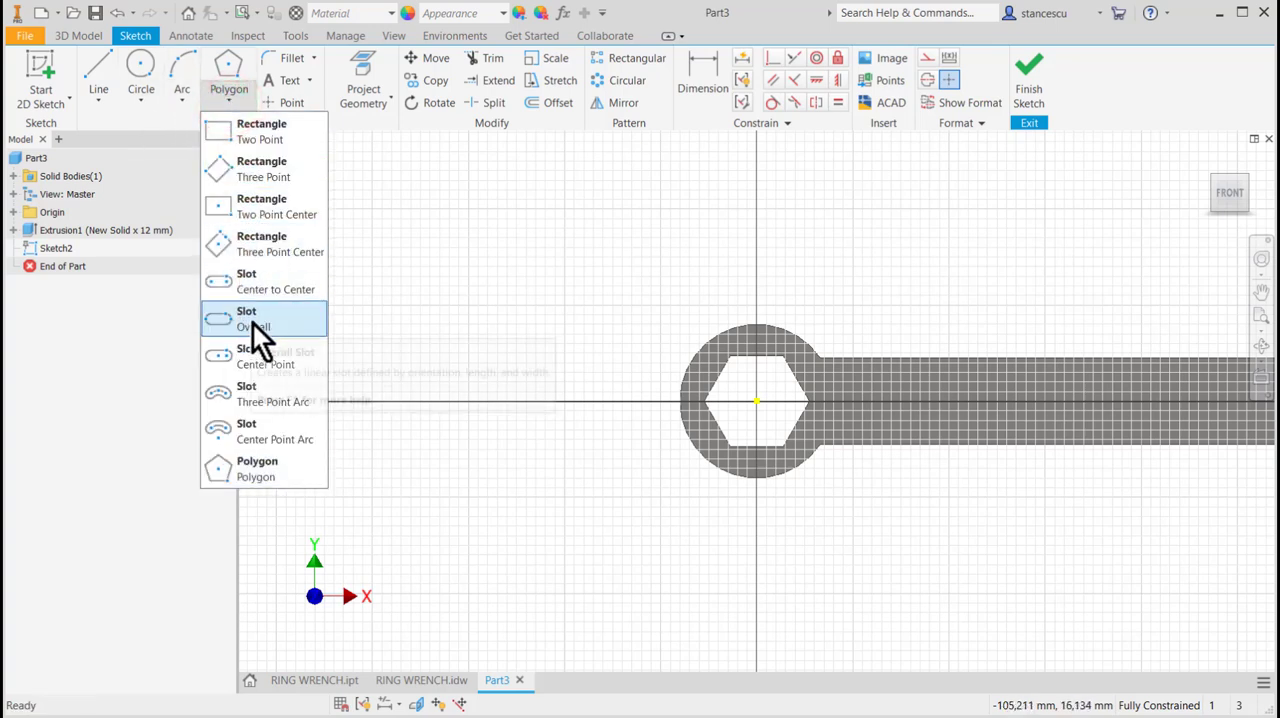
pyautogui.click(243, 289)
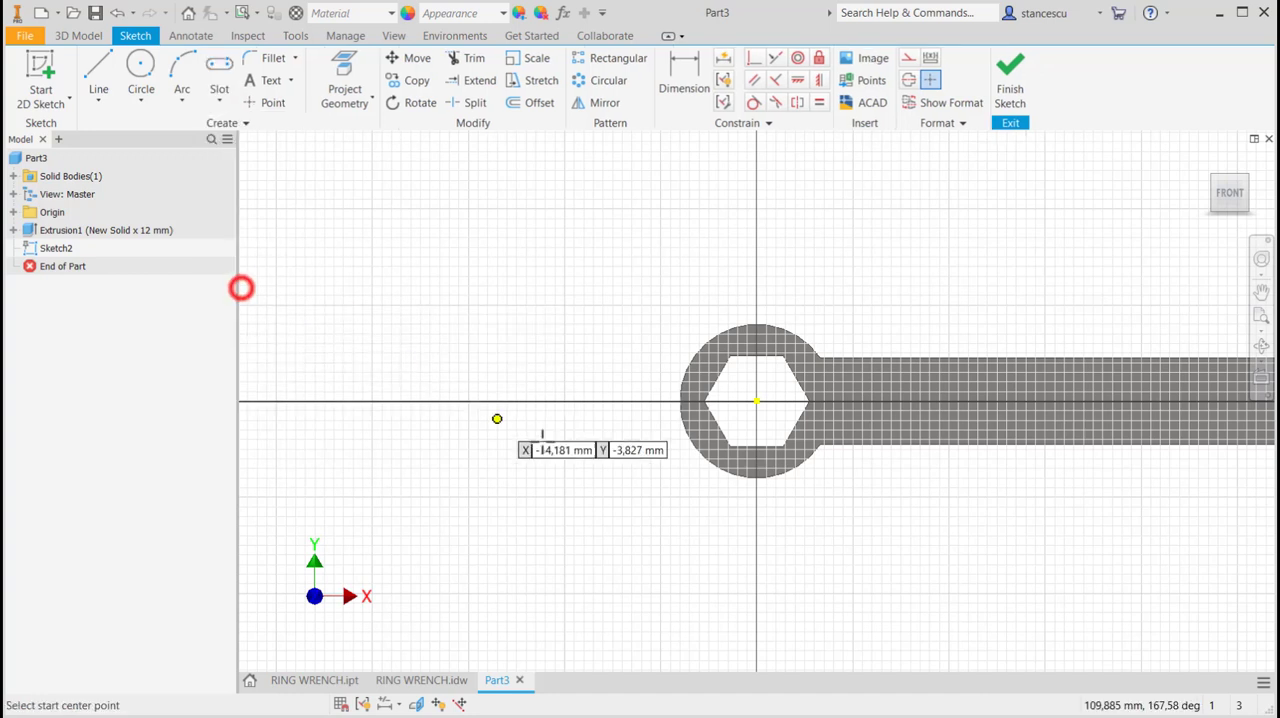
pyautogui.scroll(-3, 739, 447)
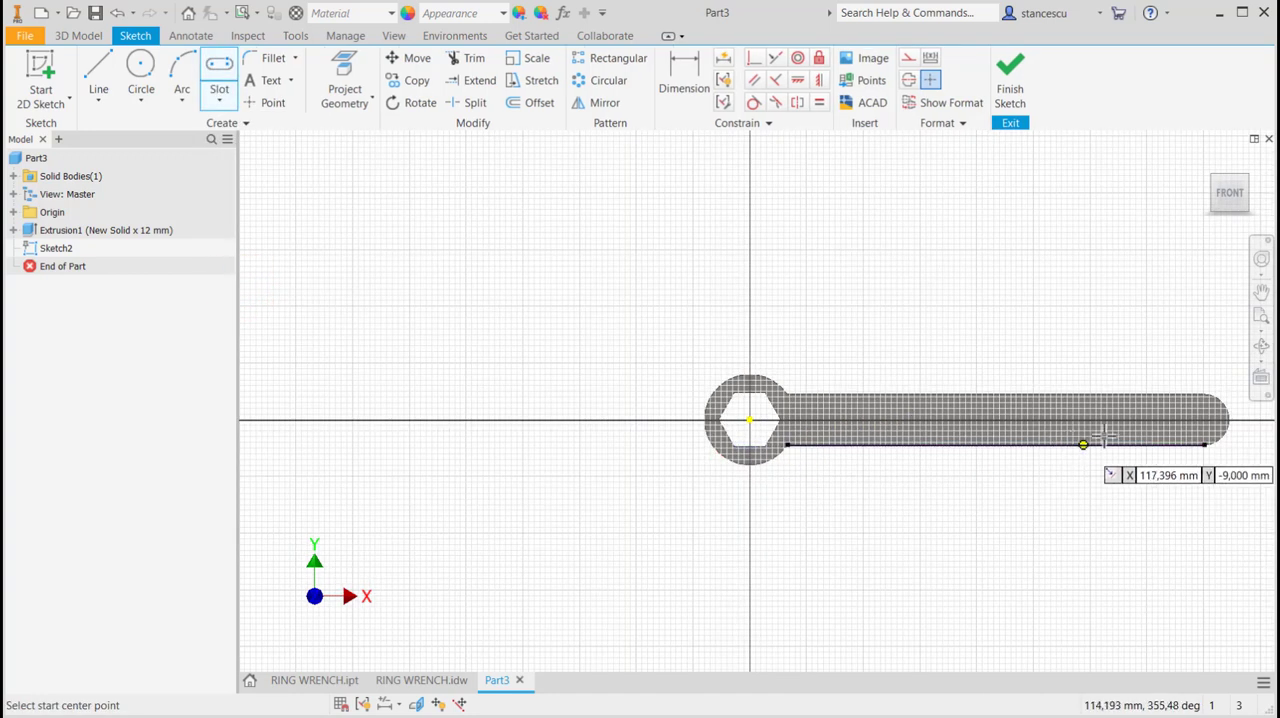
pyautogui.click(1205, 418)
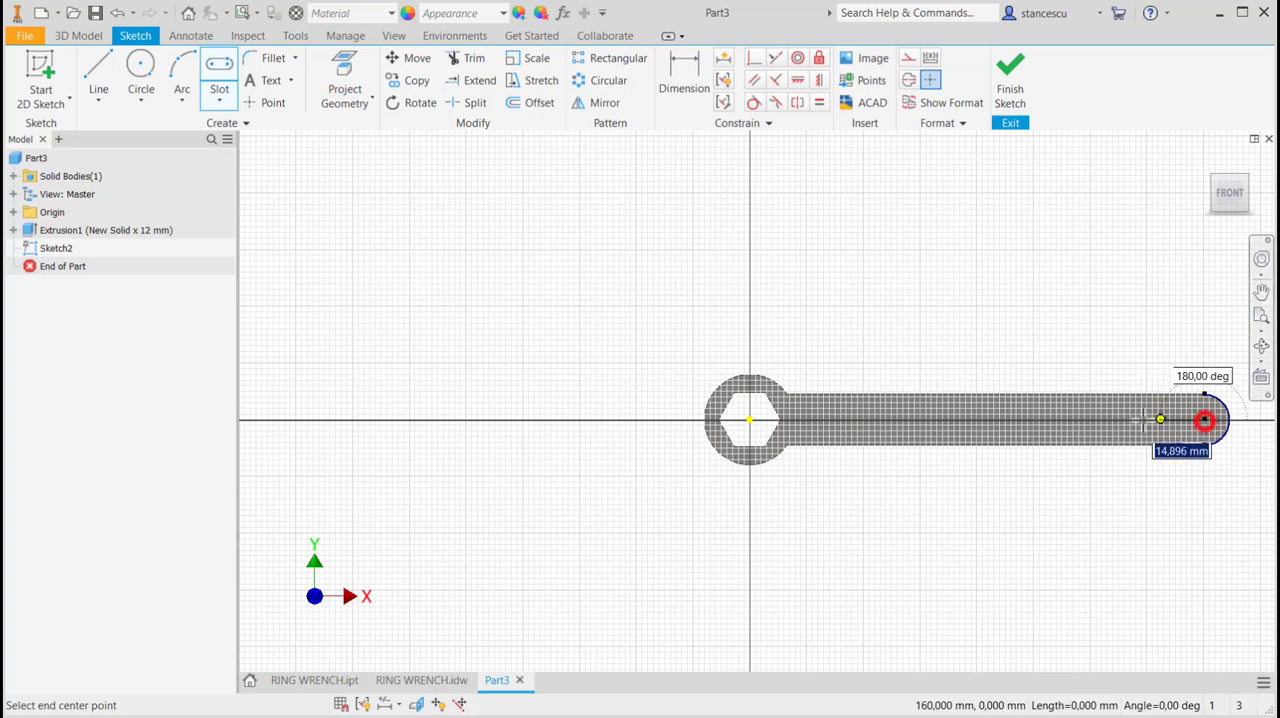
pyautogui.click(817, 418)
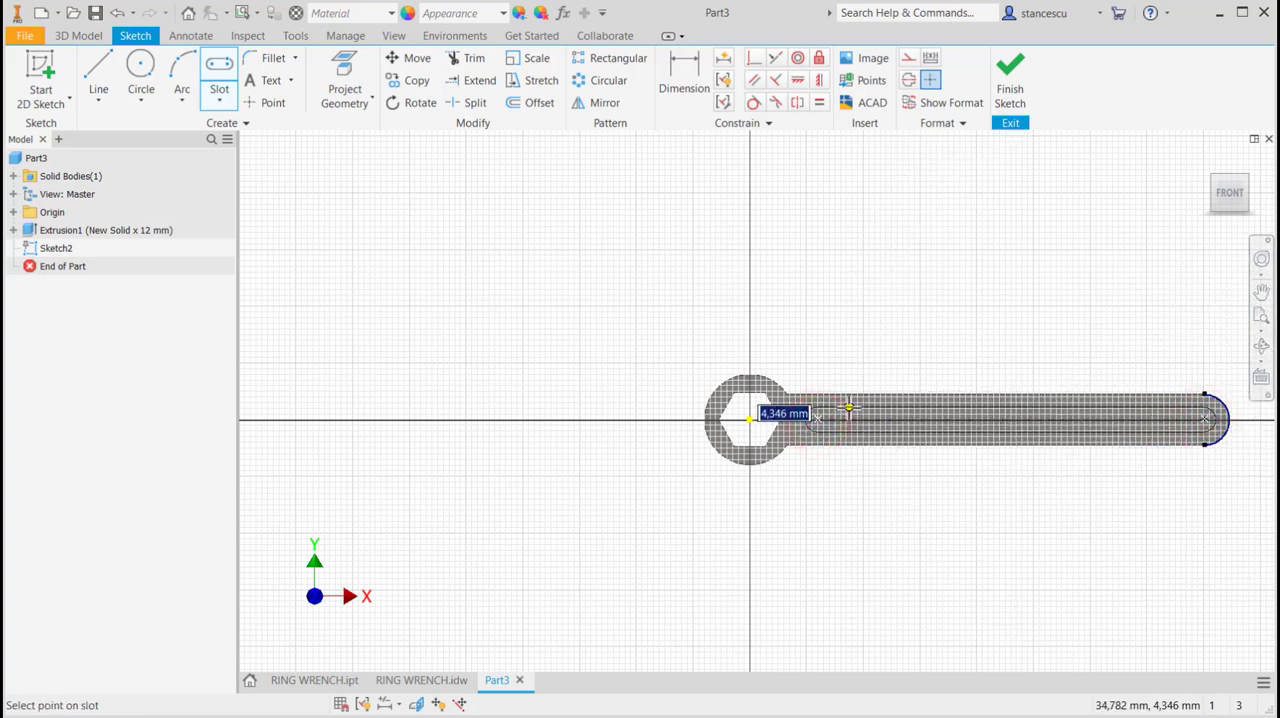
pyautogui.click(848, 405)
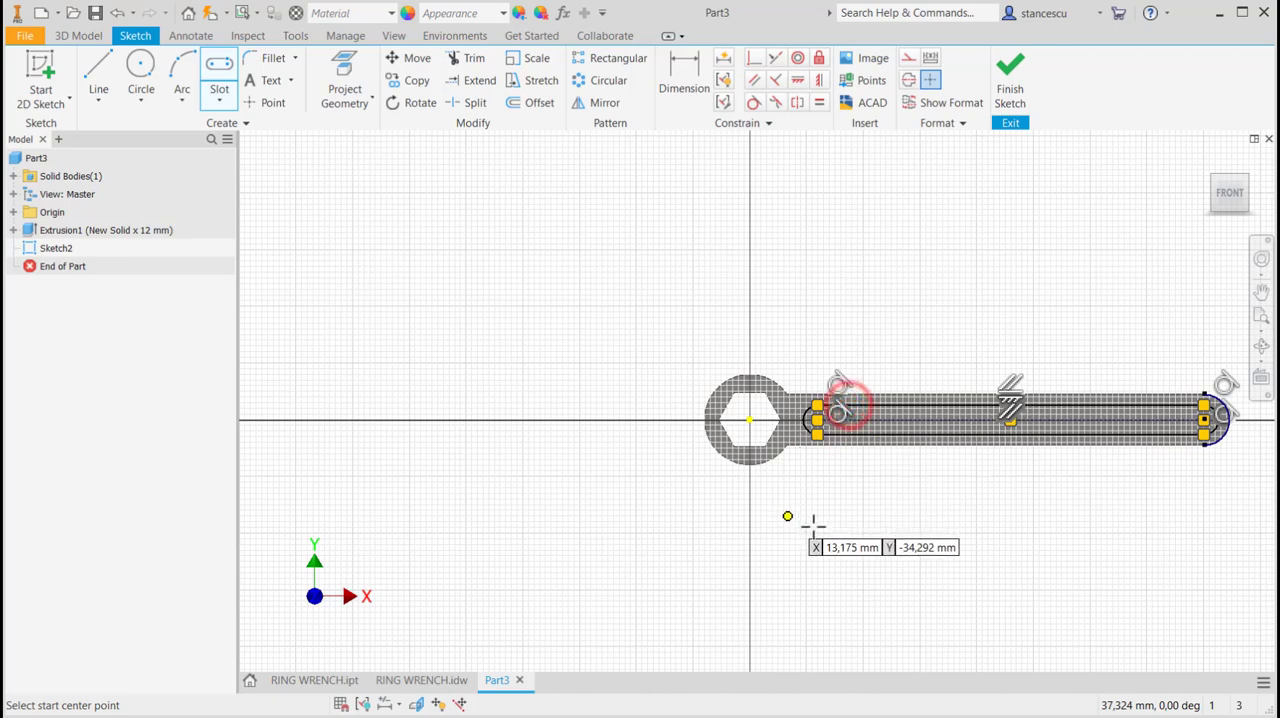
pyautogui.click(1011, 92)
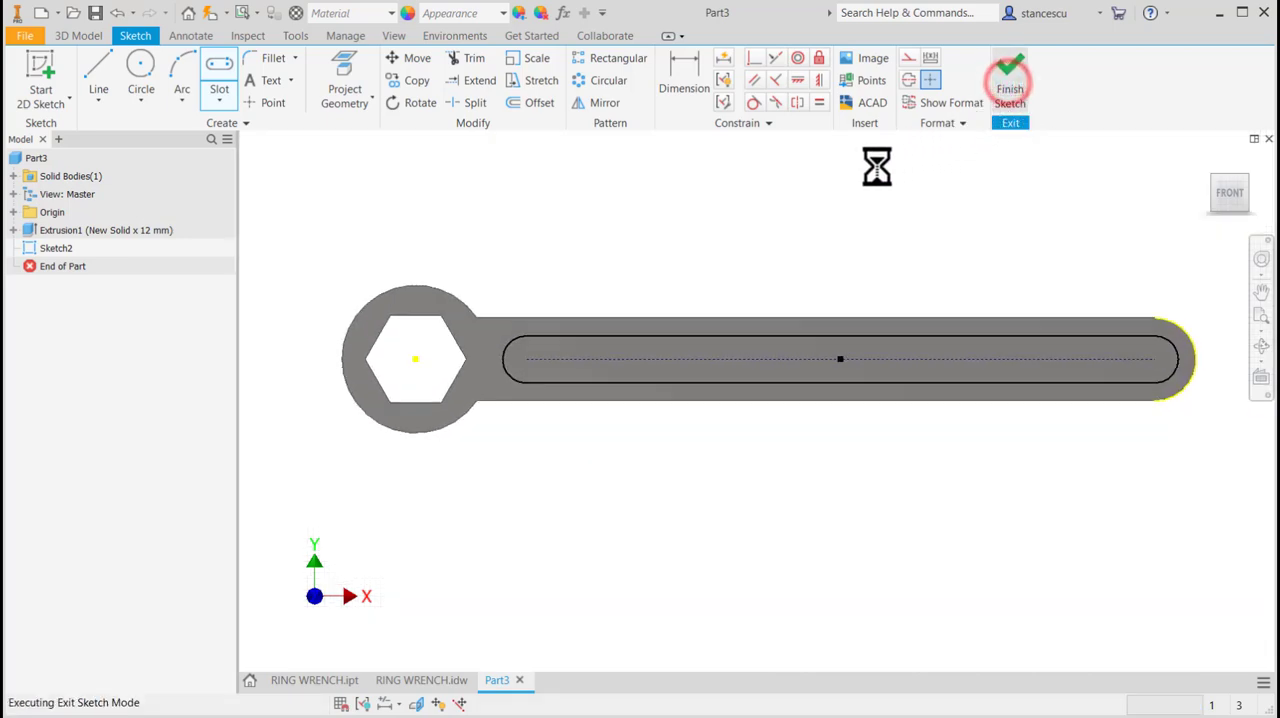
pyautogui.moveTo(816, 328)
pyautogui.keyDown('shift'); pyautogui.mouseDown(button='middle')
pyautogui.moveTo(820, 317)
pyautogui.moveTo(752, 363)
pyautogui.moveTo(771, 326)
pyautogui.moveTo(874, 271)
pyautogui.moveTo(803, 343)
pyautogui.mouseUp(button='middle'); pyautogui.keyUp('shift')
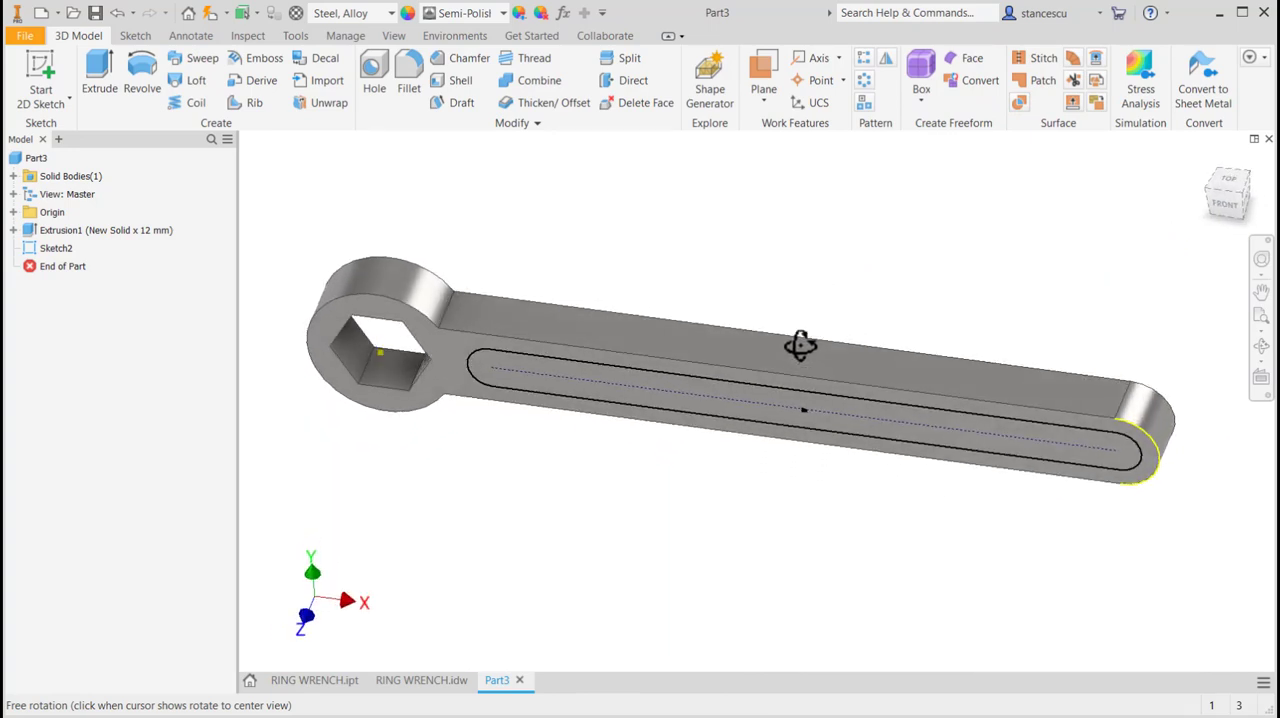
# Reopen the slot sketch and dimension the slot's end radius as 6 mm.
pyautogui.doubleClick(34, 250)
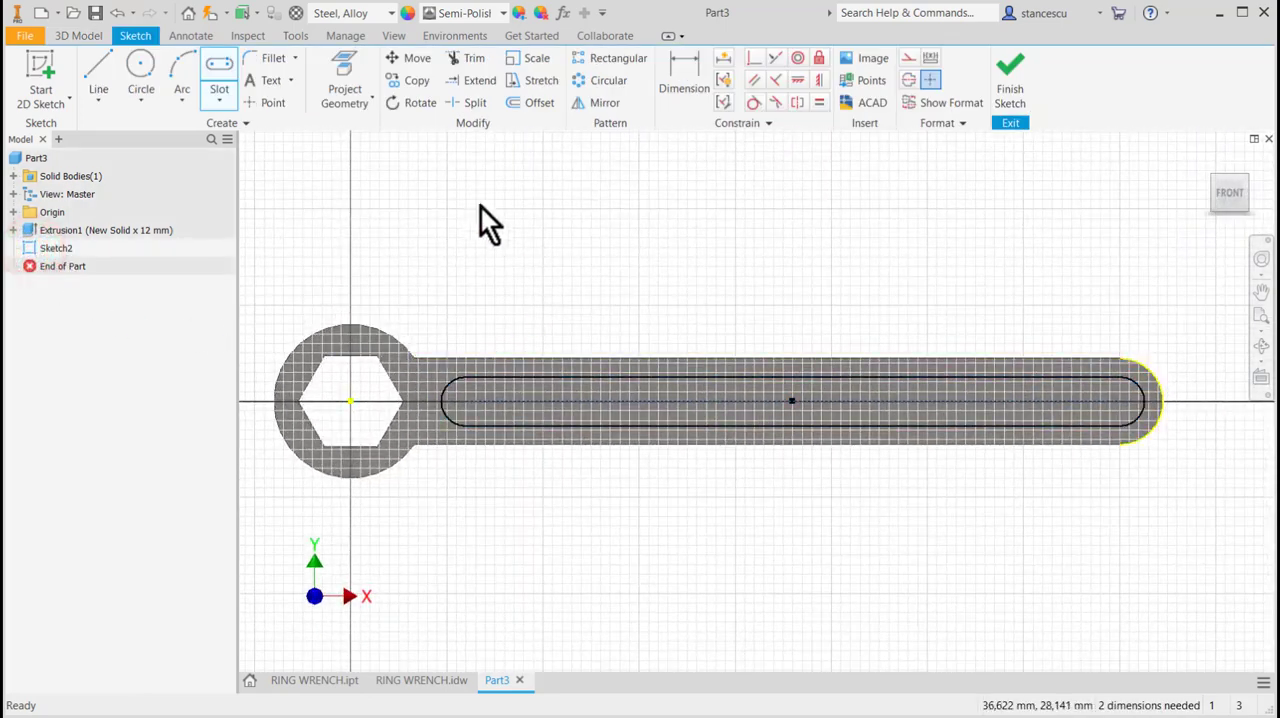
pyautogui.click(670, 67)
pyautogui.click(455, 383)
pyautogui.click(428, 279)
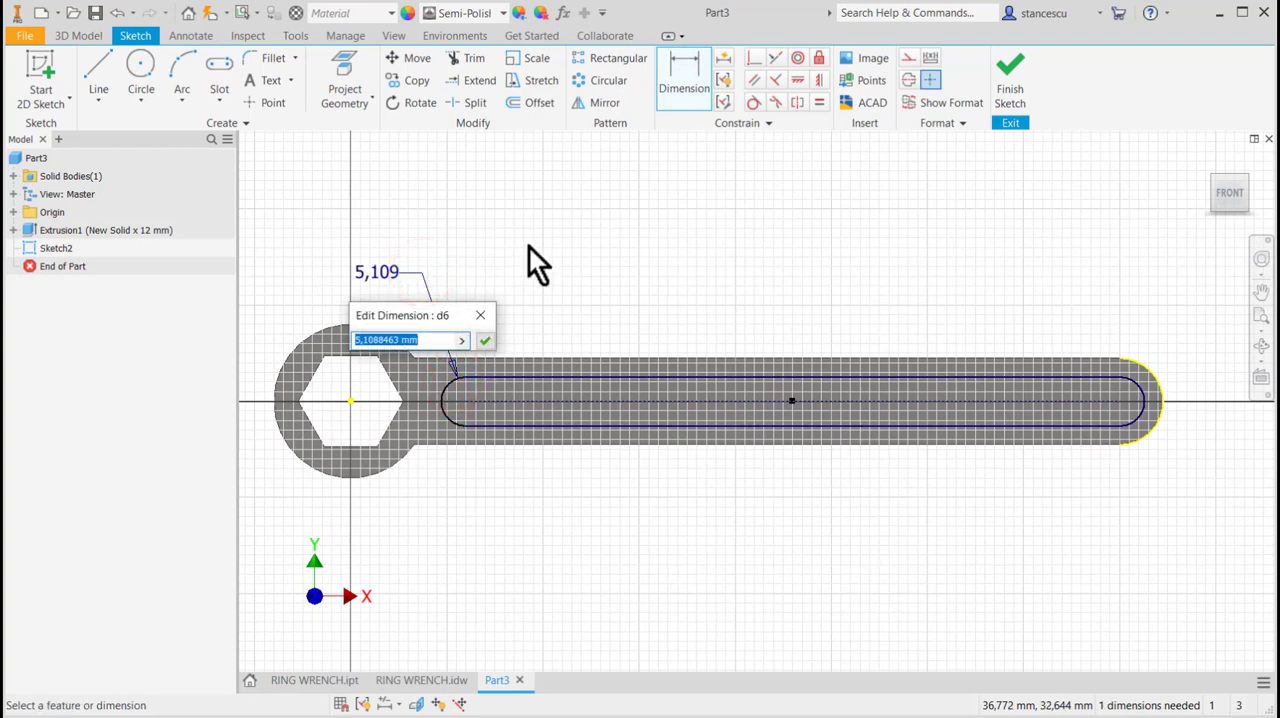
pyautogui.write('6')
pyautogui.press('Return')
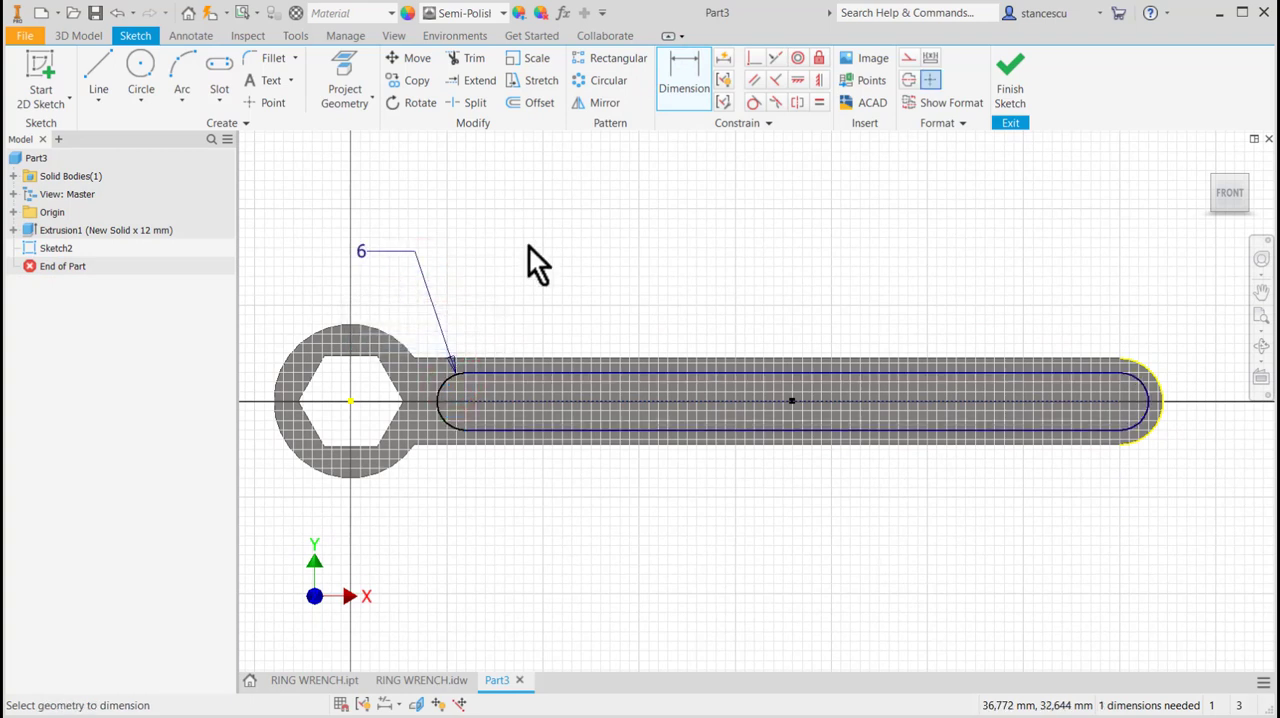
# Dimension the distance between the slot's two end arcs as 130 mm.
pyautogui.click(1140, 396)
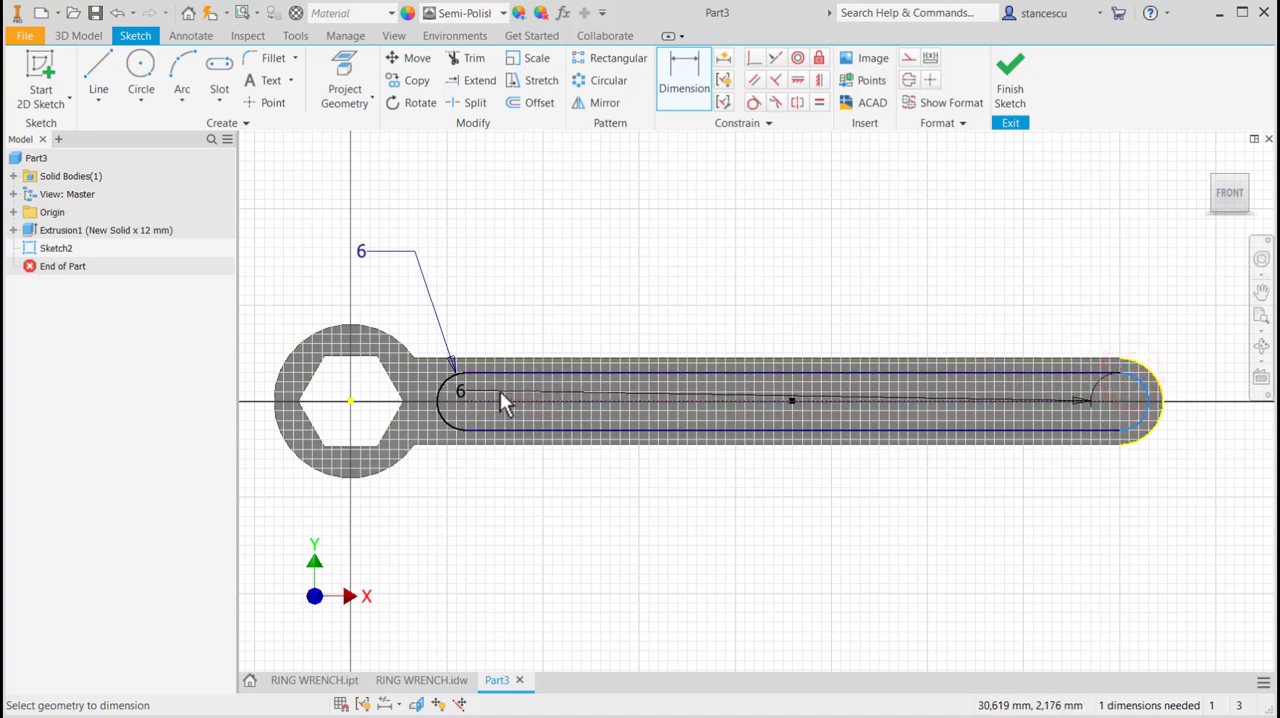
pyautogui.click(449, 387)
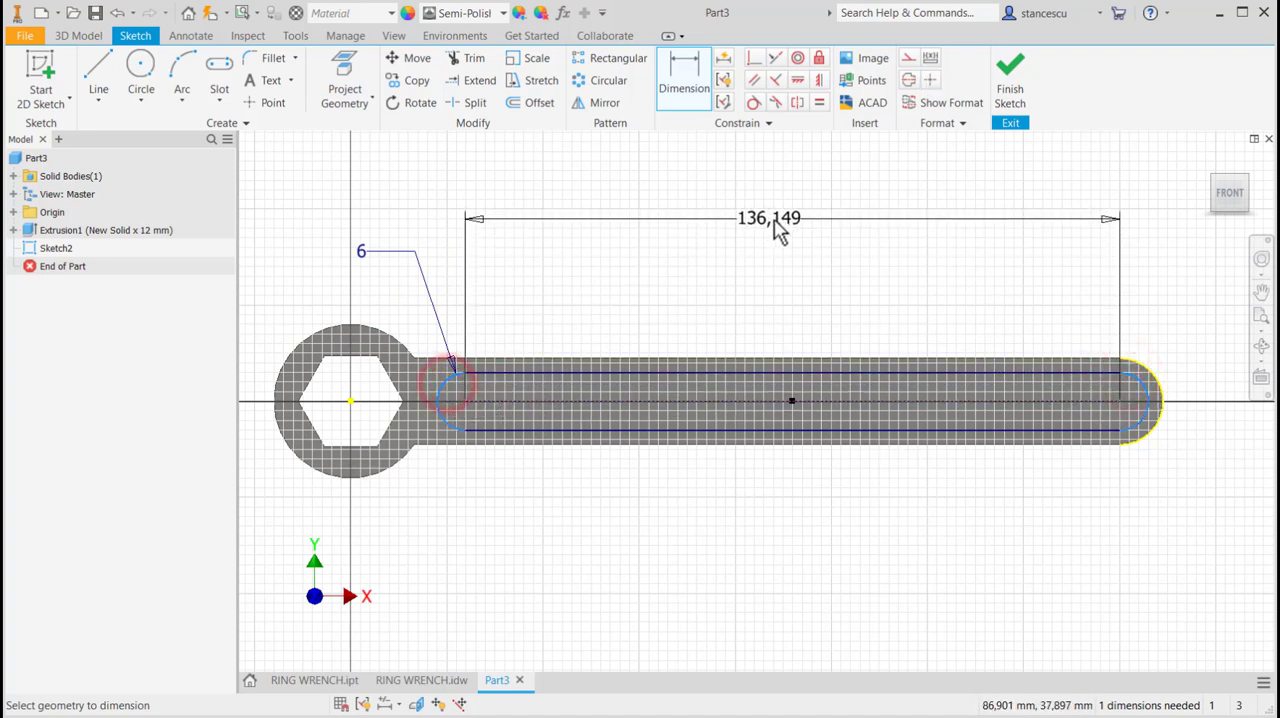
pyautogui.click(778, 230)
pyautogui.write('130')
pyautogui.press('Return')
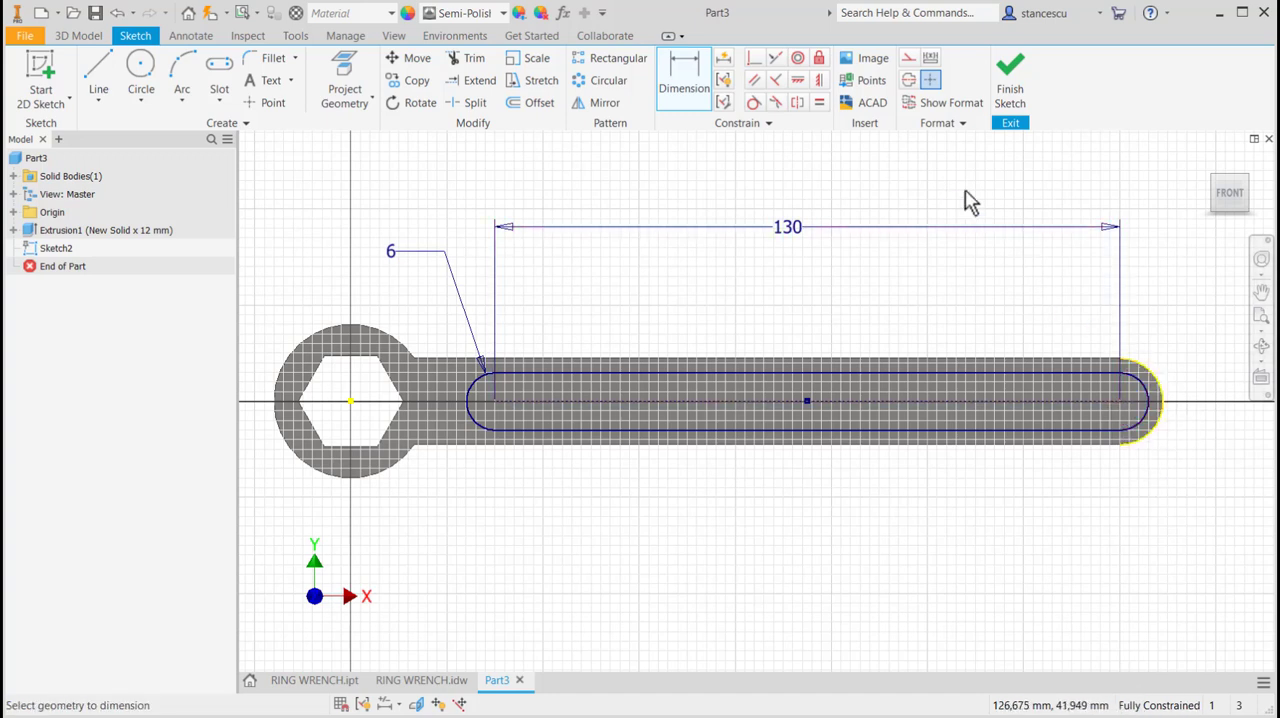
# Finish the sketch and extrude the slot profile as a 2 mm deep cut into the wrench handle.
pyautogui.click(1010, 90)
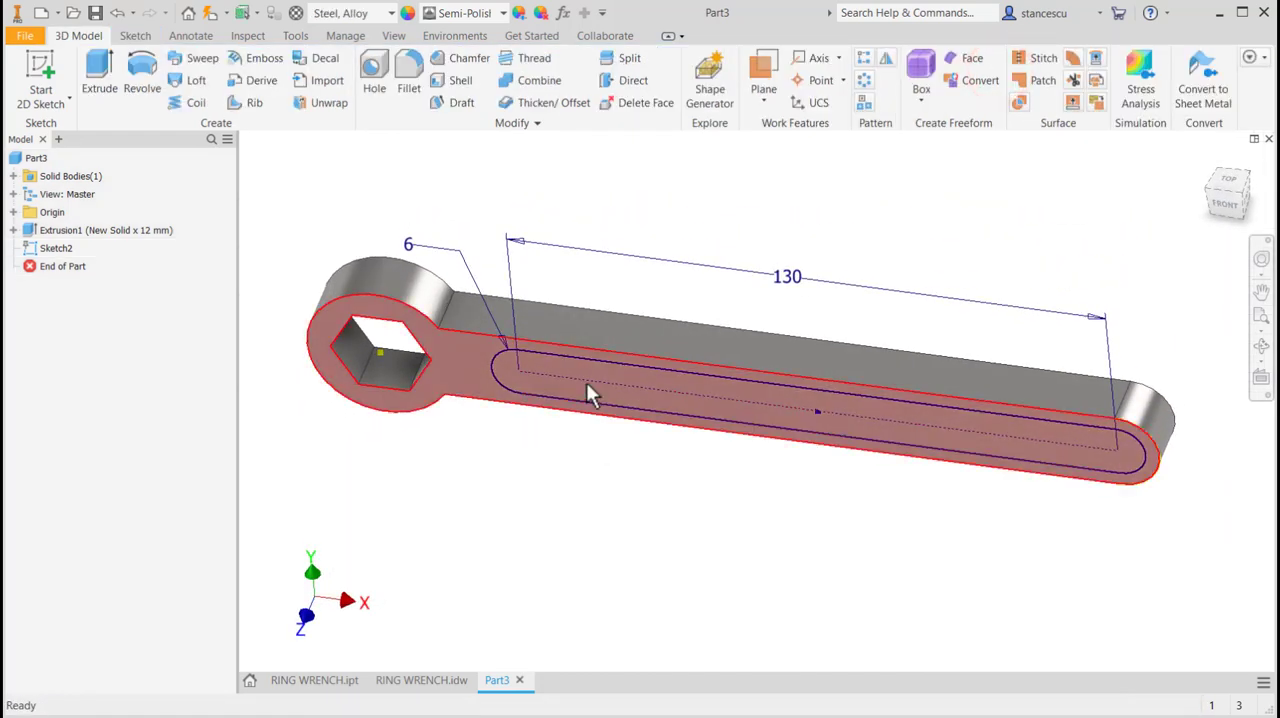
pyautogui.press('e')
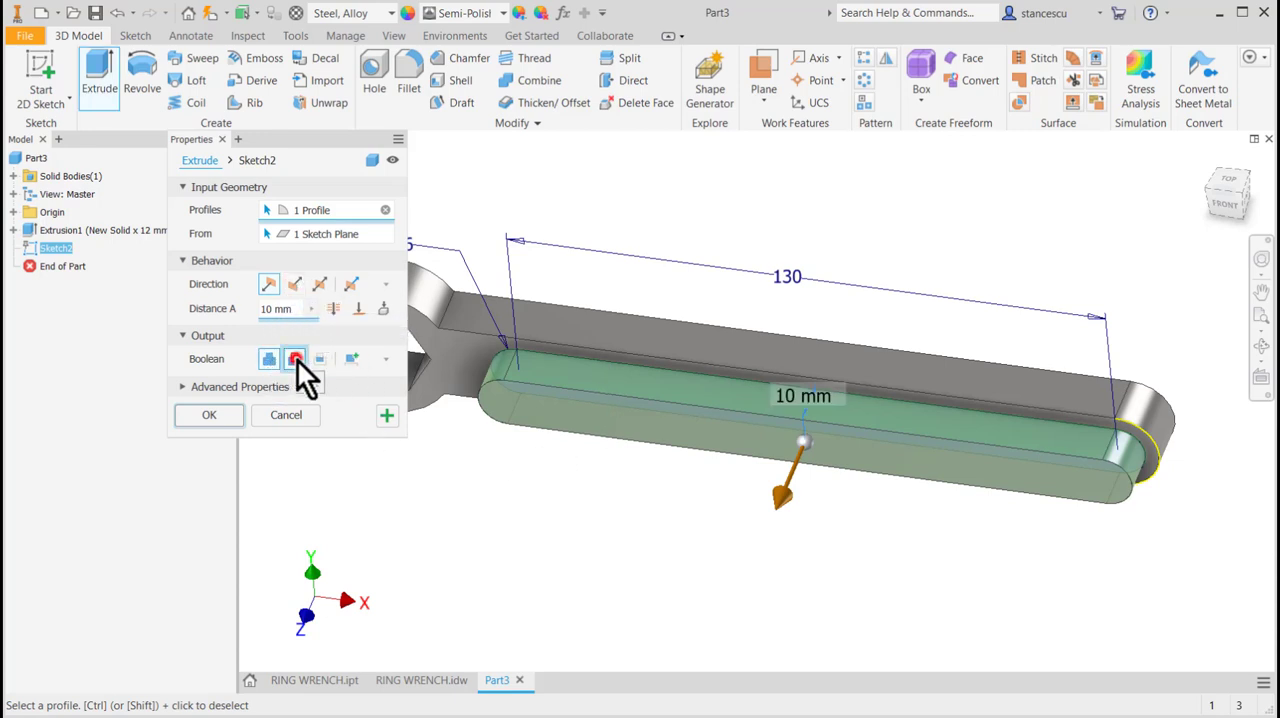
pyautogui.click(295, 359)
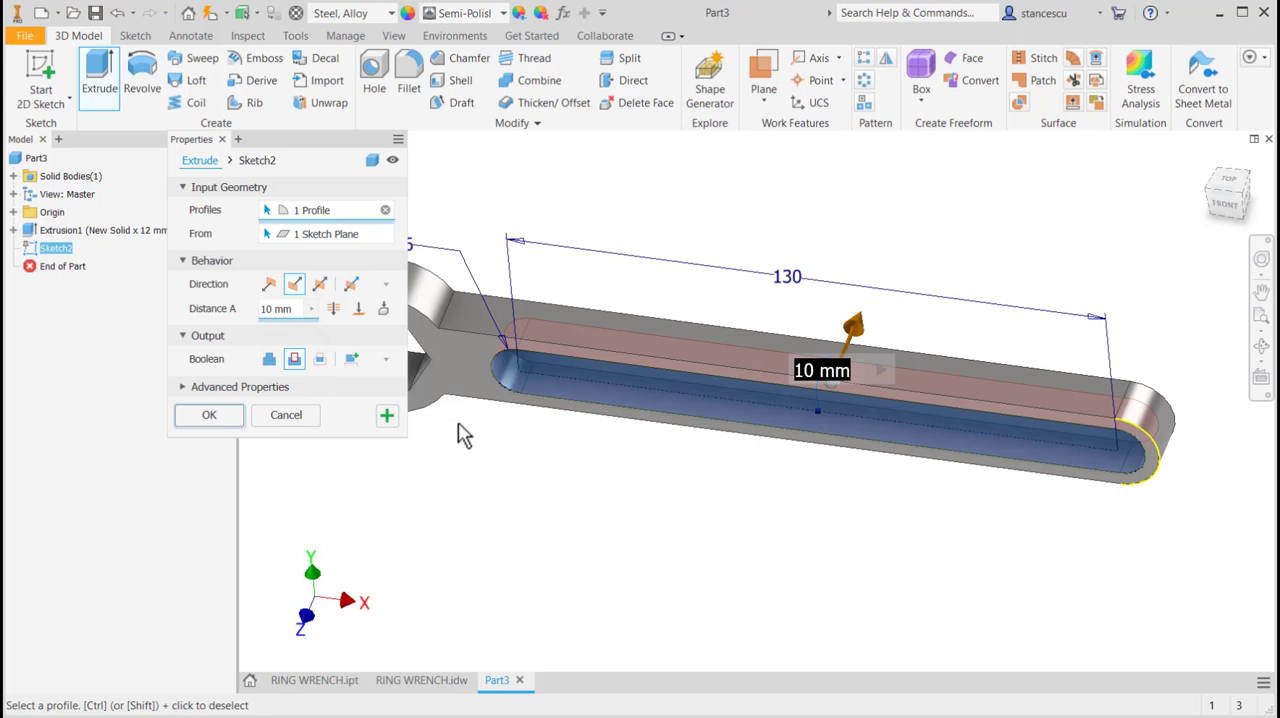
pyautogui.click(292, 309)
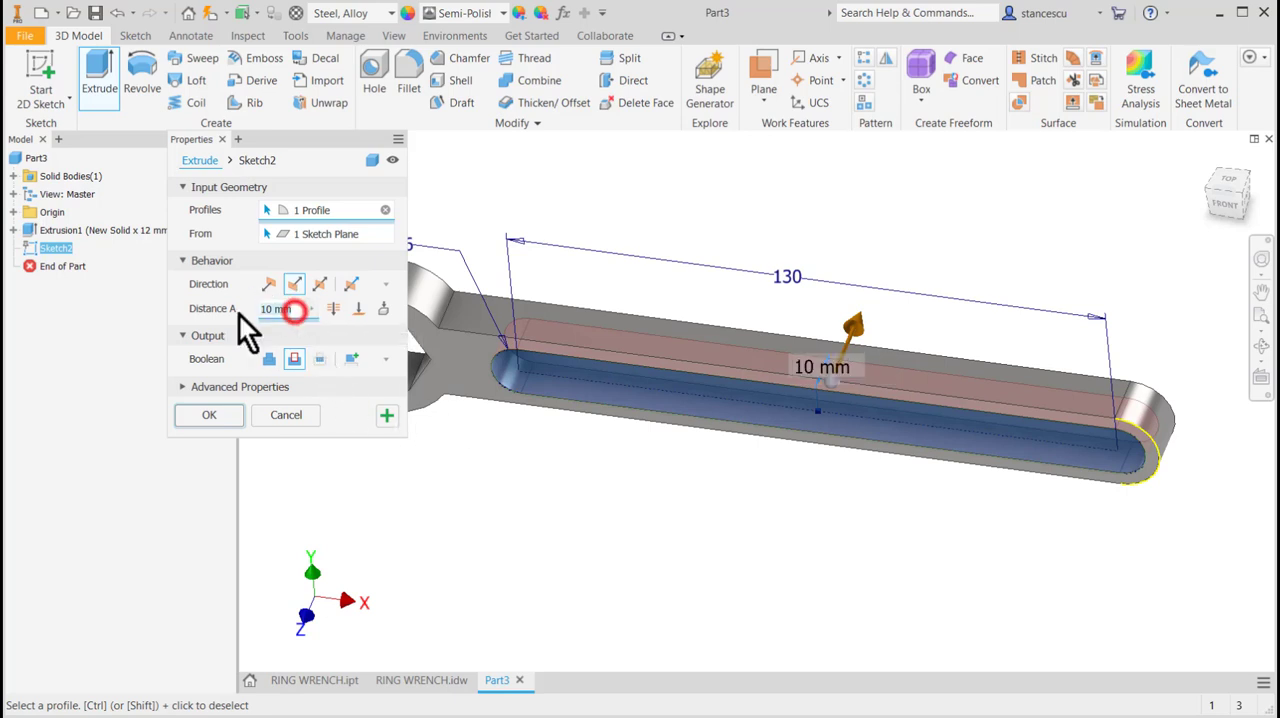
pyautogui.write('2')
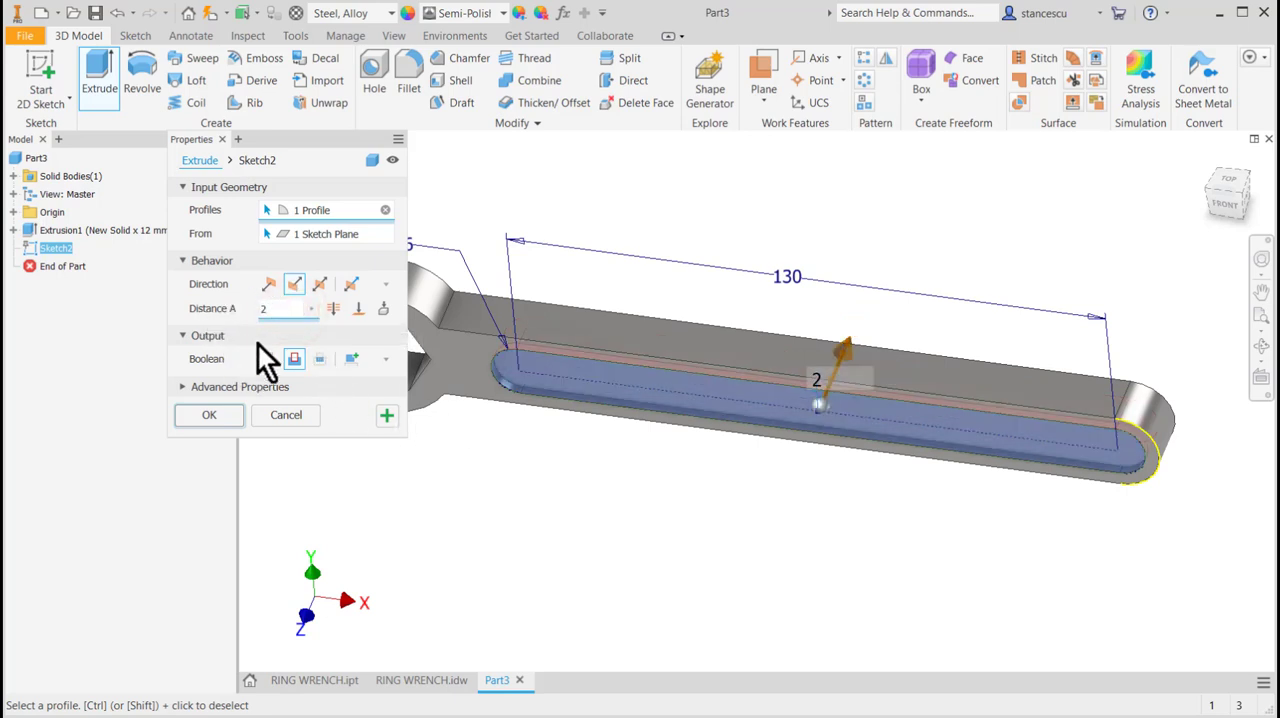
pyautogui.click(232, 410)
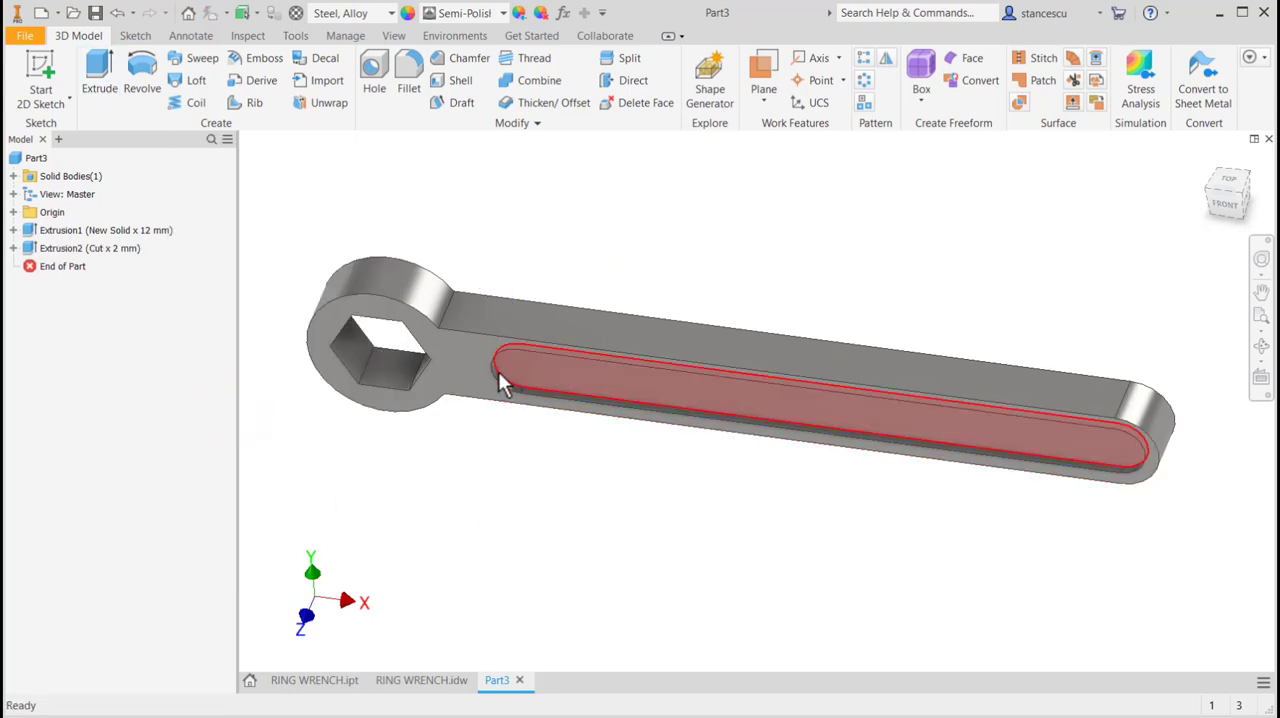
# Fillet the slot pocket's upper rim and floor edges with a 2 mm radius.
pyautogui.scroll(3, 540, 431)
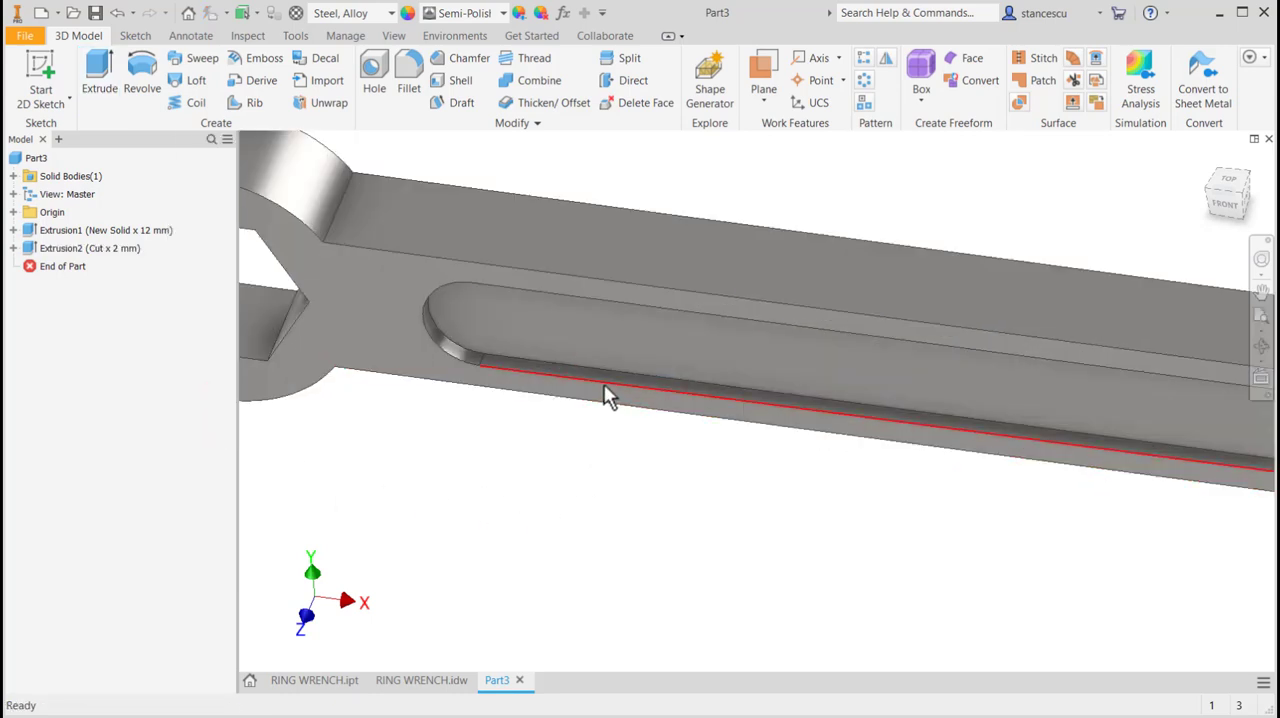
pyautogui.click(604, 383)
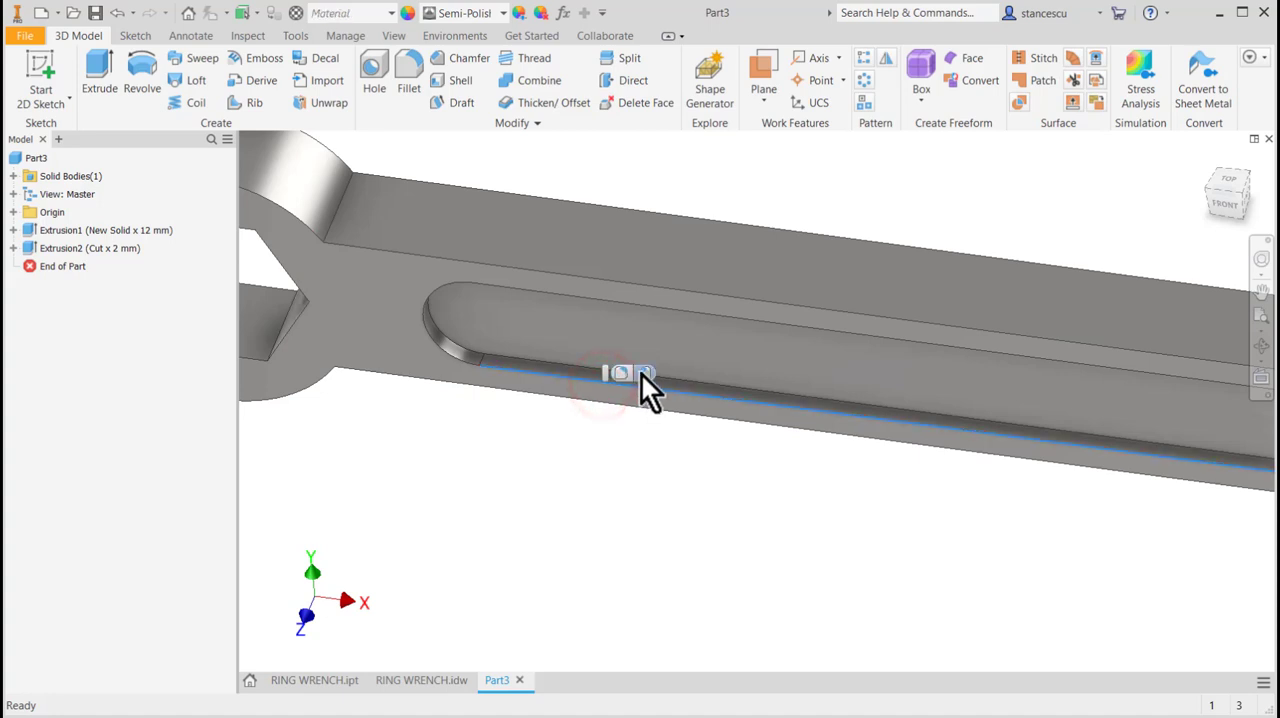
pyautogui.click(625, 374)
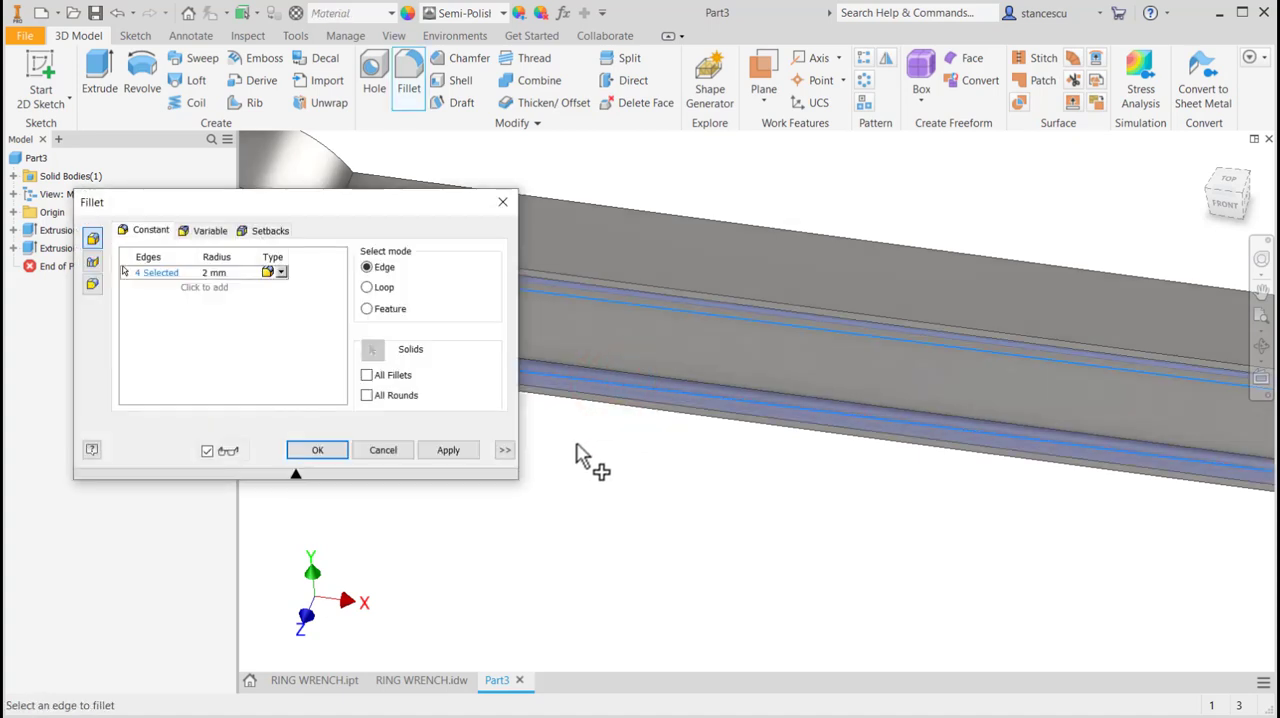
pyautogui.click(212, 273)
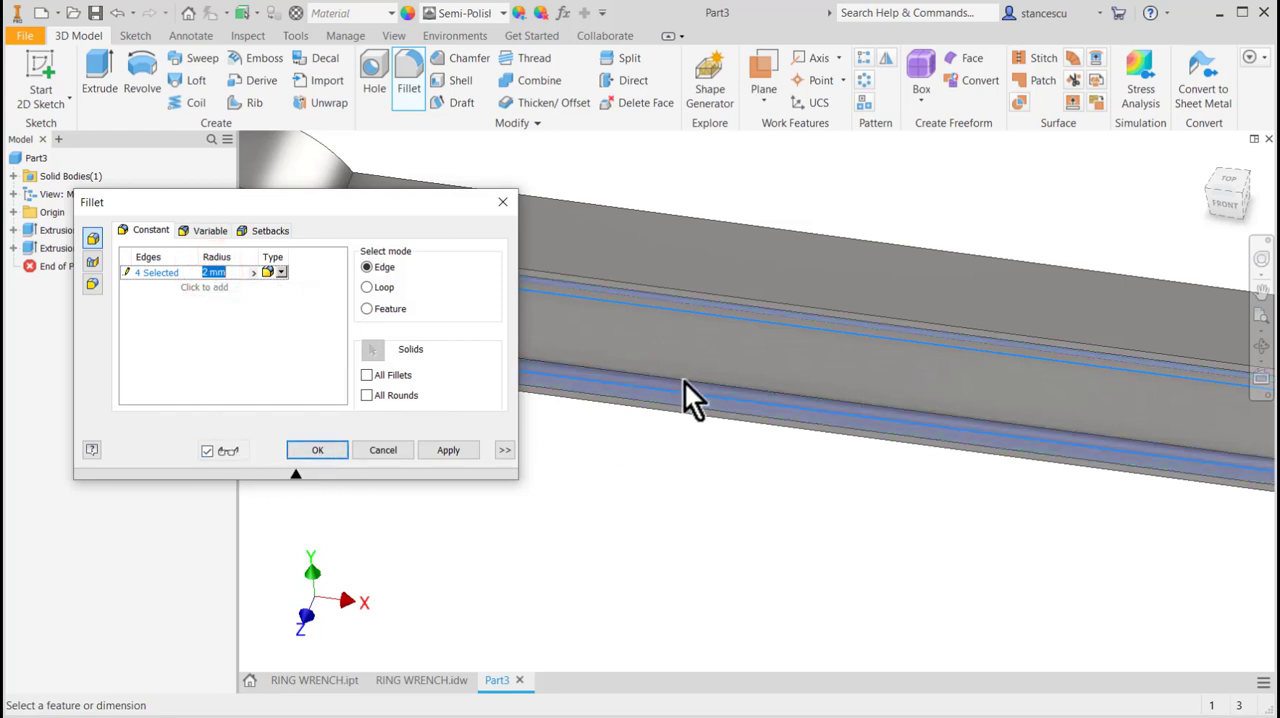
pyautogui.click(124, 270)
pyautogui.click(632, 381)
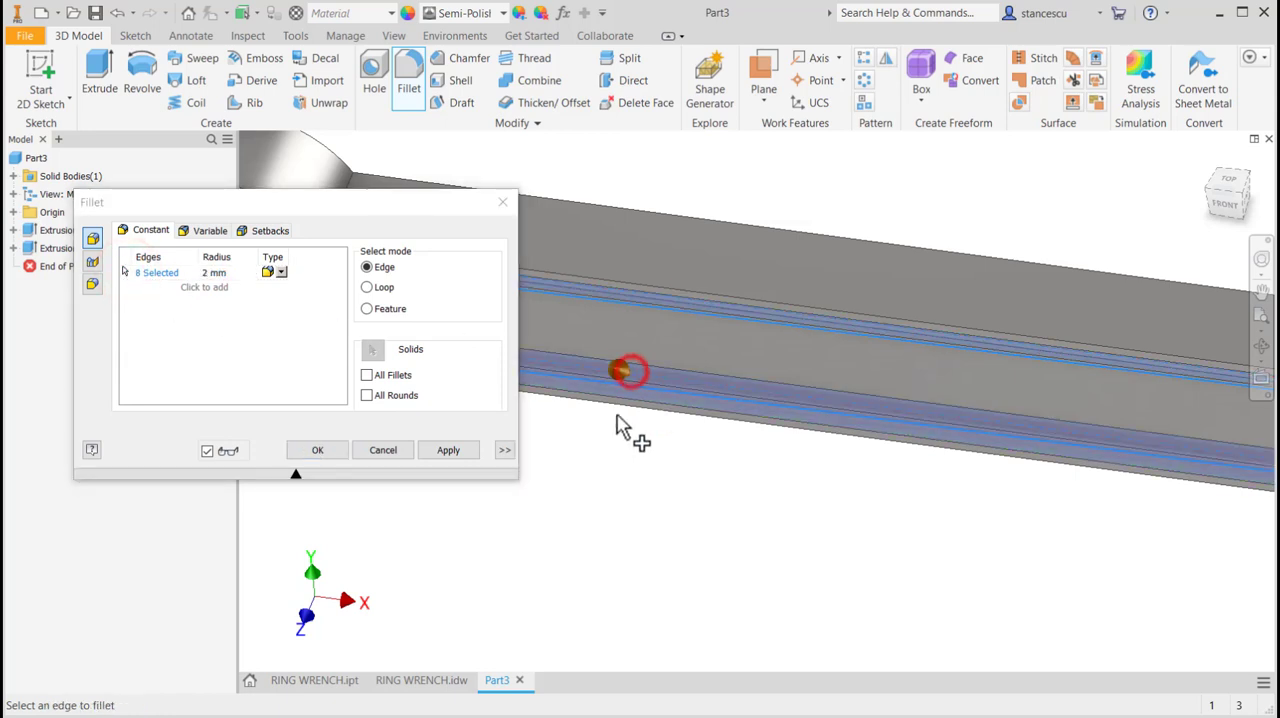
pyautogui.click(318, 450)
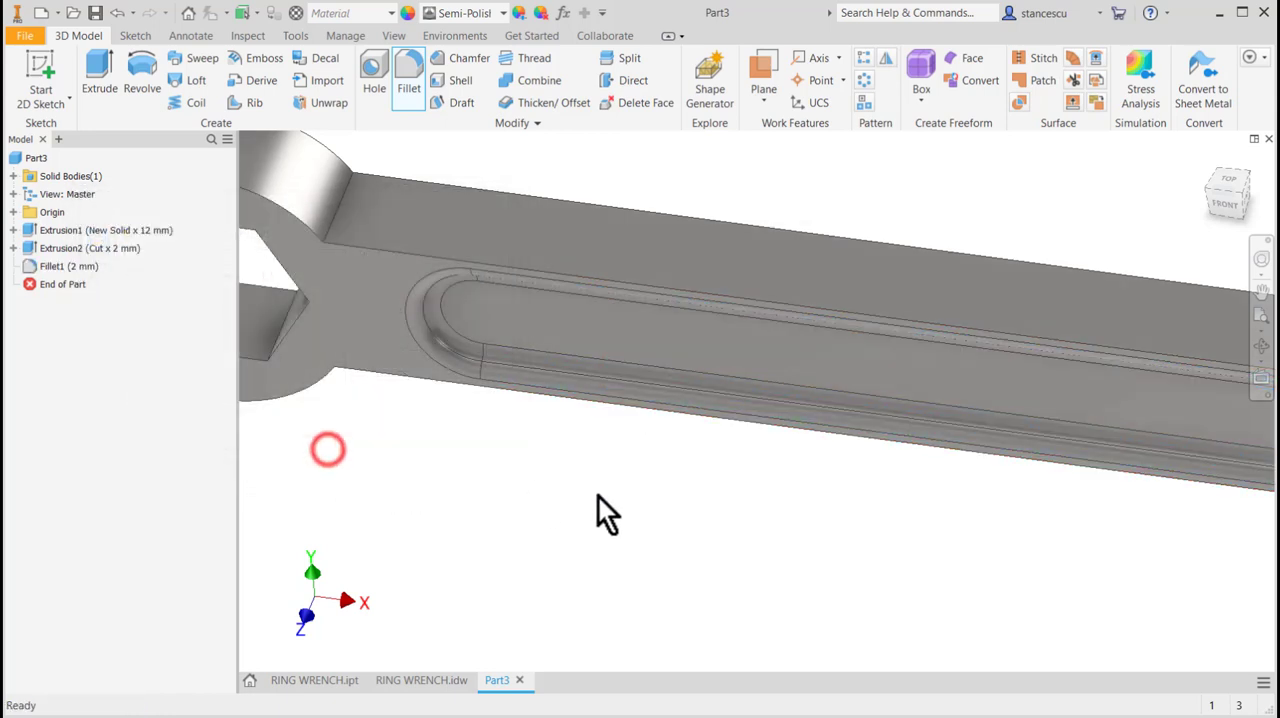
# Start a fillet on the handle's outer front edges and set its radius to 0.8 mm.
pyautogui.keyDown('shift'); pyautogui.moveTo(617, 520); pyautogui.dragTo(639, 489, button='middle'); pyautogui.keyUp('shift')
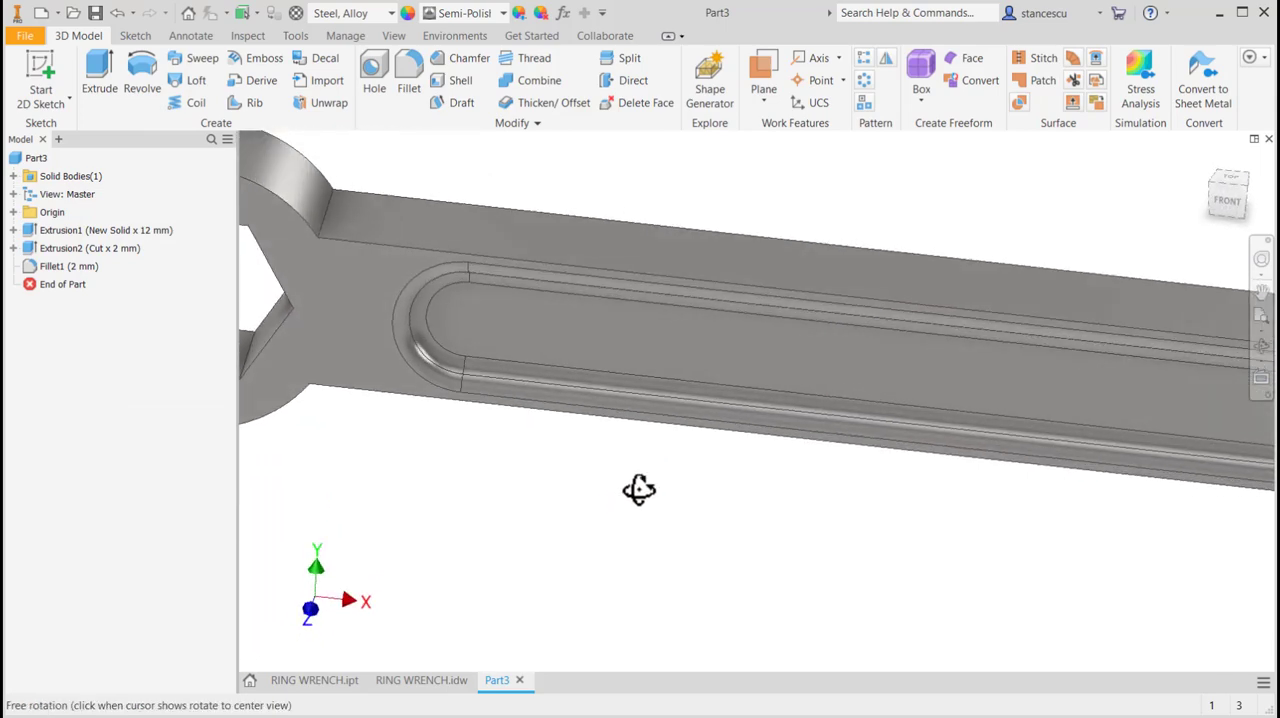
pyautogui.click(610, 268)
pyautogui.click(628, 252)
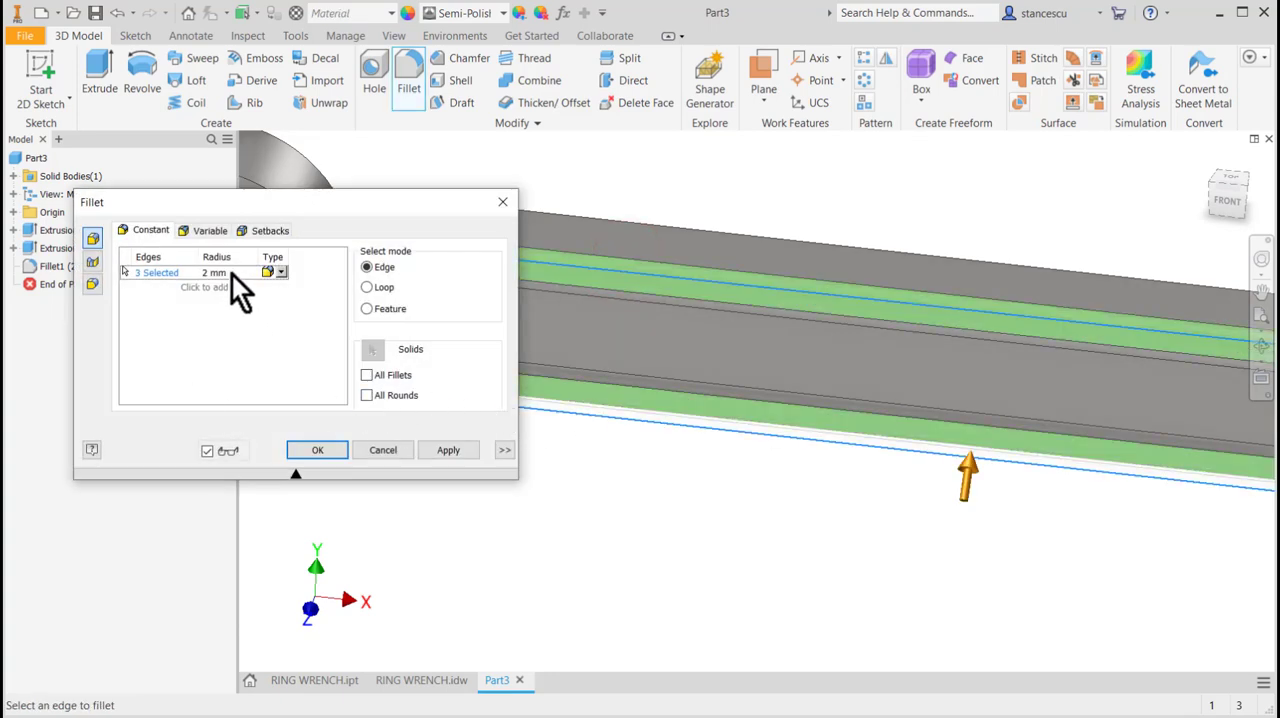
pyautogui.click(227, 273)
pyautogui.write('0')
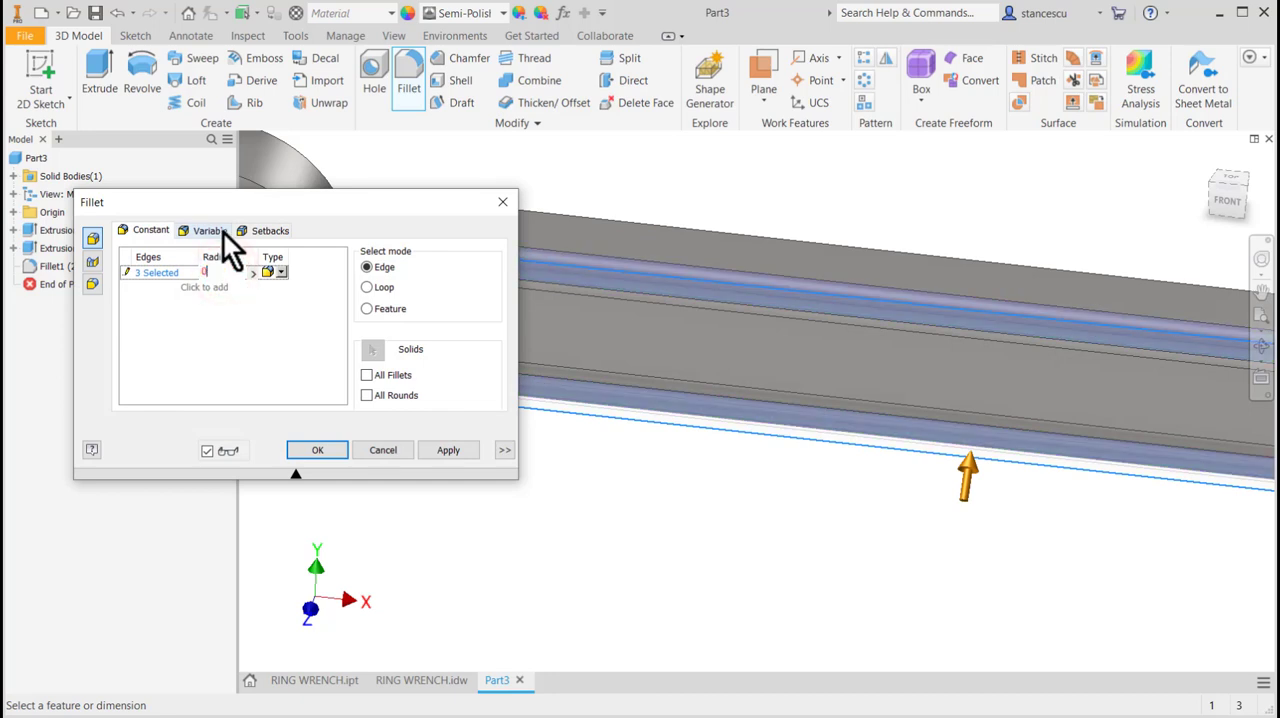
pyautogui.write('.8')
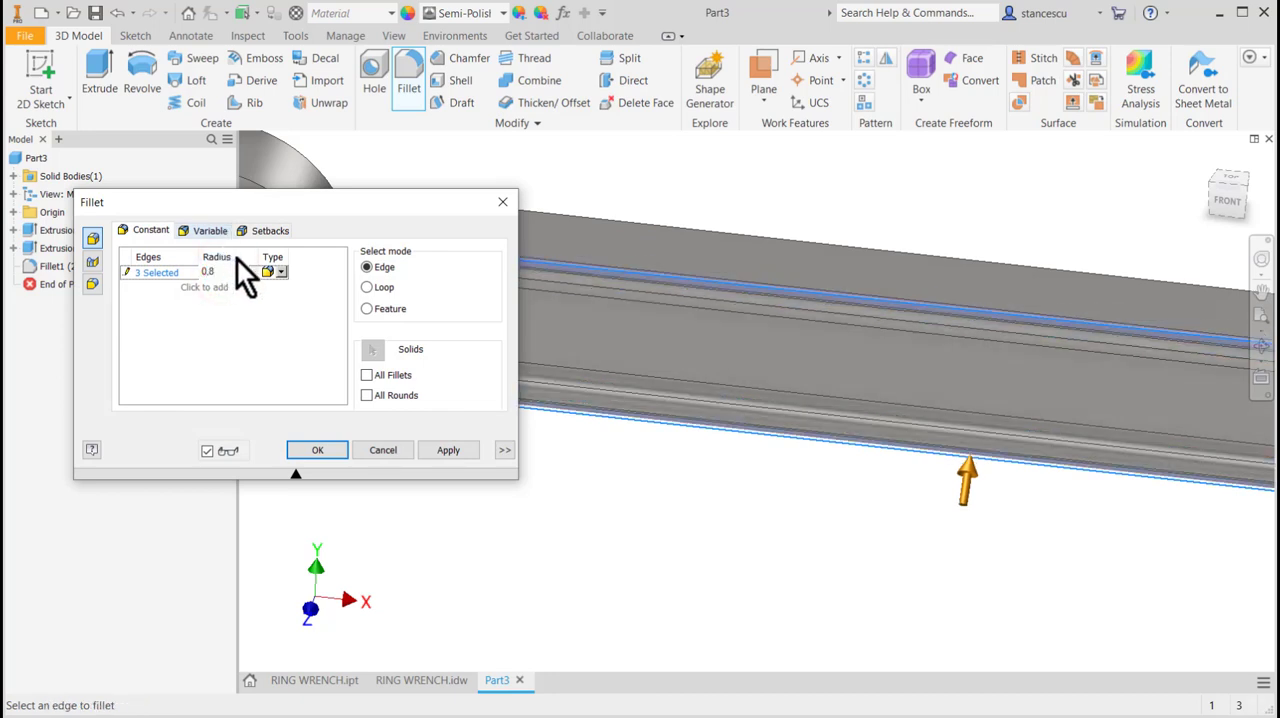
# Extend the 0.8 mm fillet to all rounds of the wrench instead of all fillets, and apply it.
pyautogui.click(366, 375)
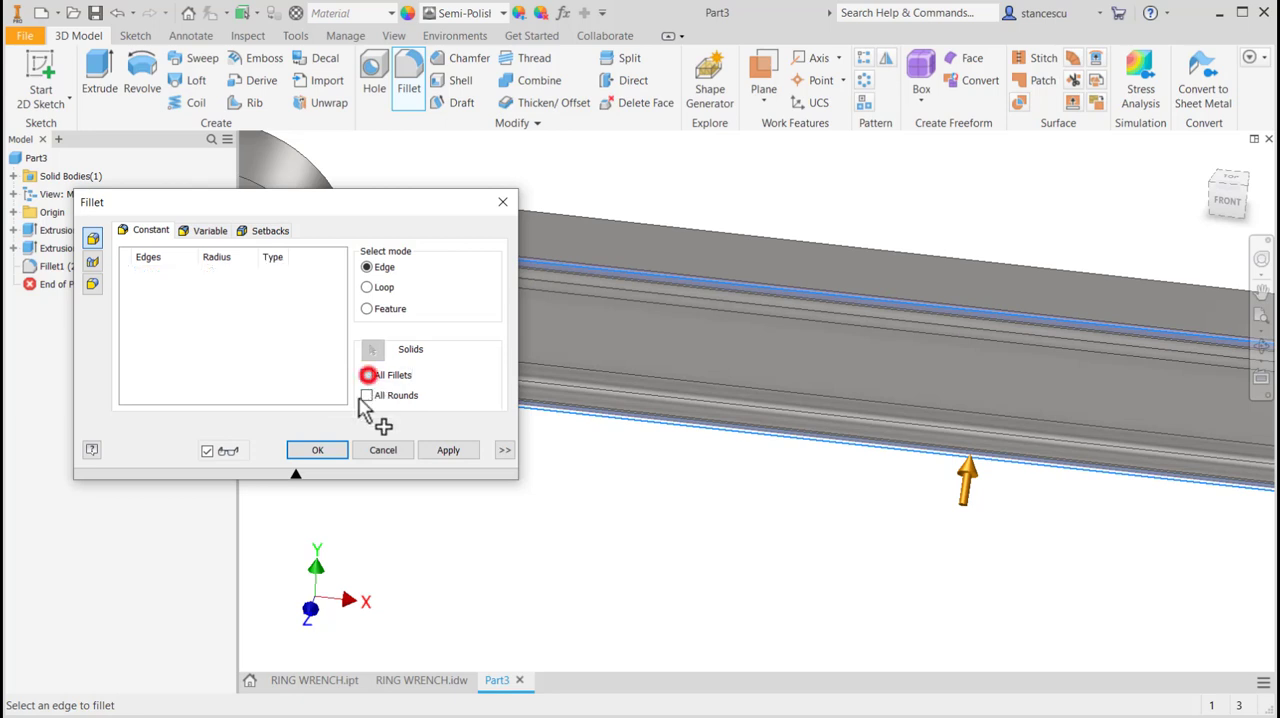
pyautogui.moveTo(408, 206); pyautogui.dragTo(361, 492)
pyautogui.scroll(-3, 600, 485)
pyautogui.scroll(4, 617, 500)
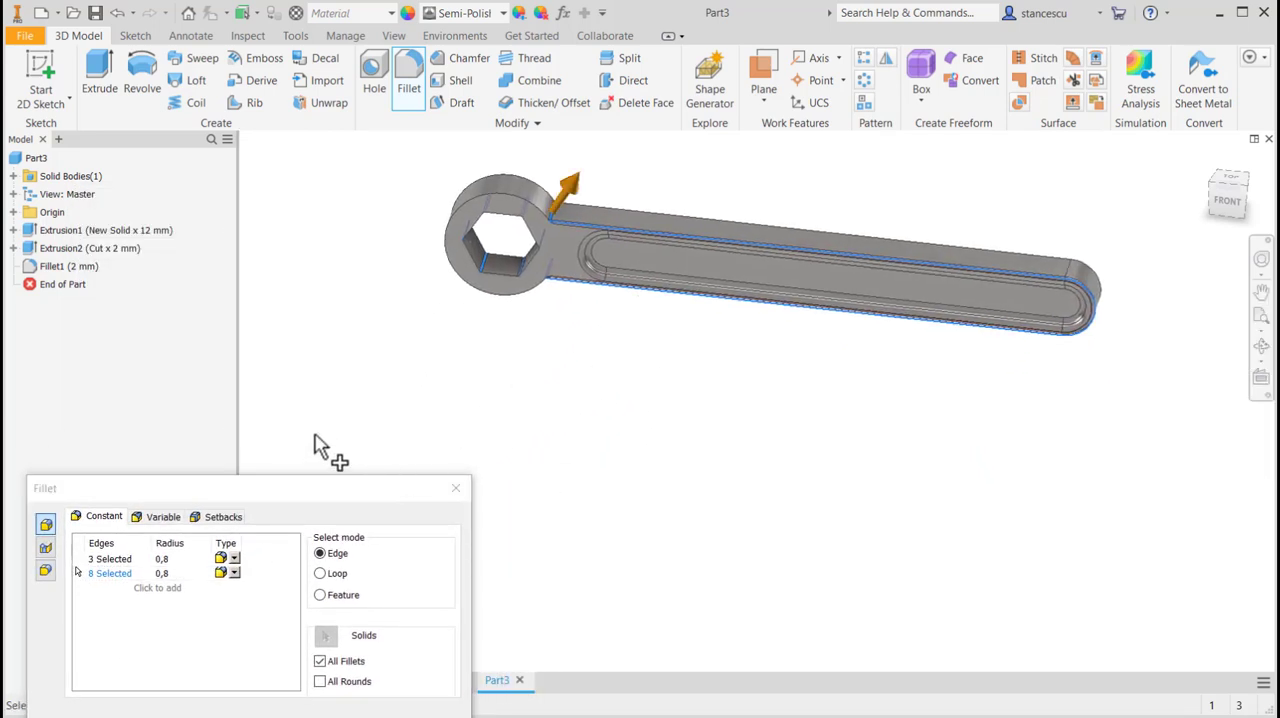
pyautogui.click(320, 662)
pyautogui.click(320, 681)
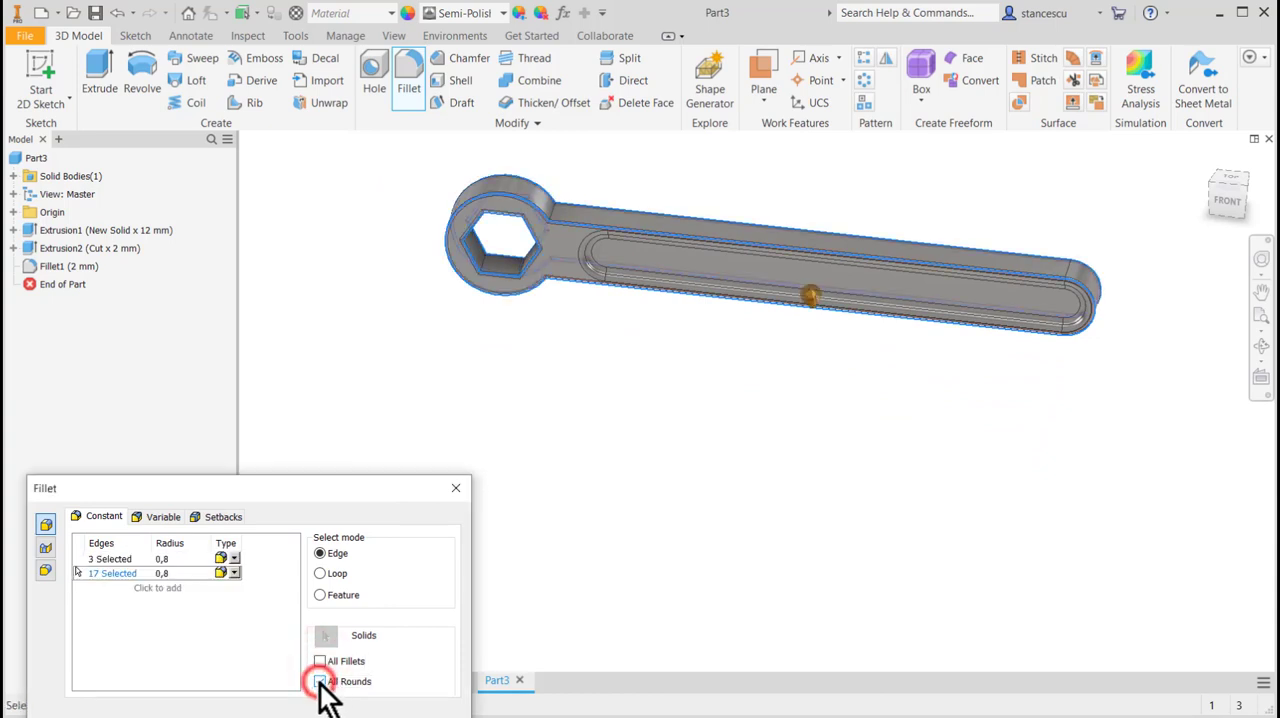
pyautogui.keyDown('shift'); pyautogui.moveTo(808, 457); pyautogui.dragTo(771, 437, button='middle'); pyautogui.keyUp('shift')
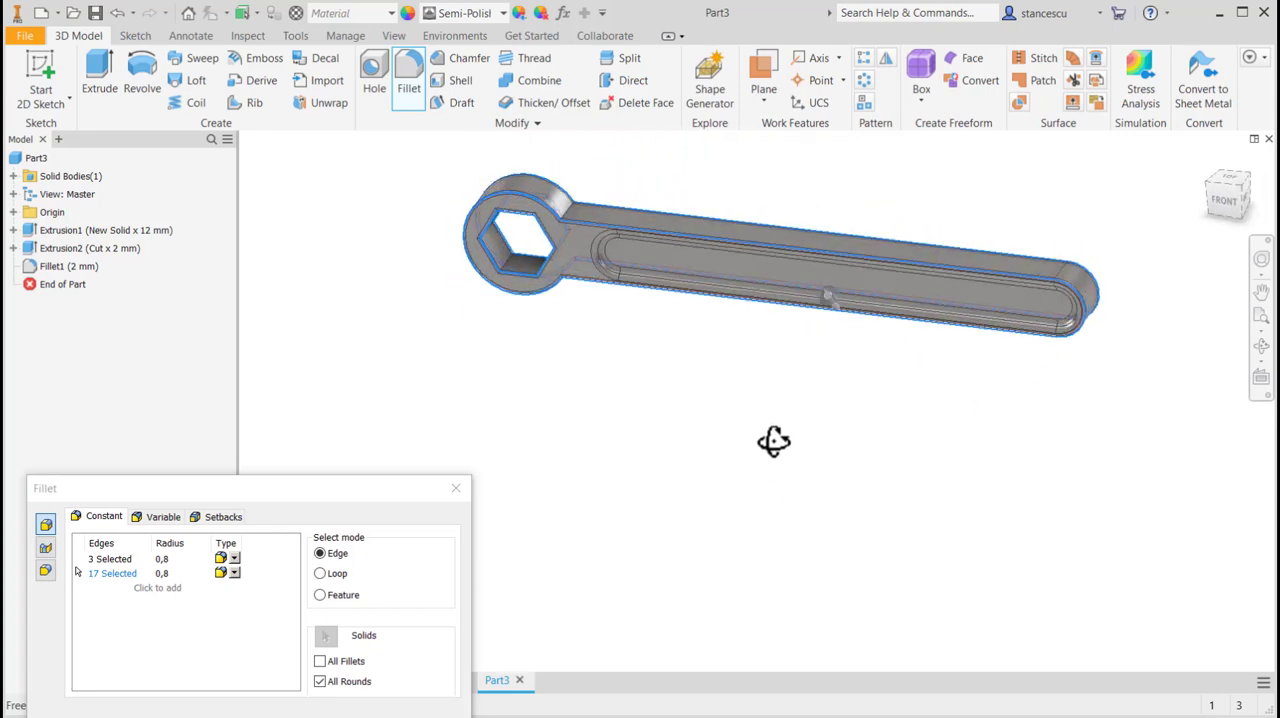
pyautogui.moveTo(390, 488); pyautogui.dragTo(414, 250)
pyautogui.click(292, 497)
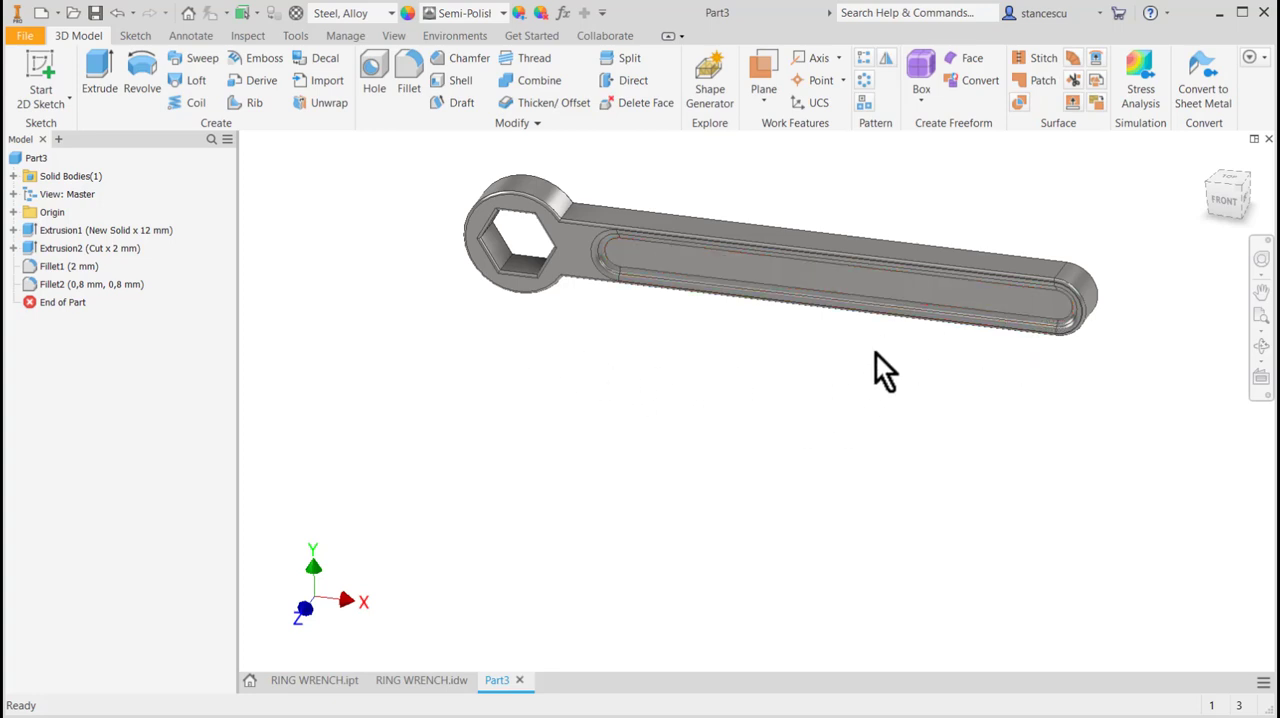
# Place a hole on the slot floor near the handle's free end, concentric with the slot's end arc.
pyautogui.moveTo(991, 389); pyautogui.dragTo(937, 440, button='middle')
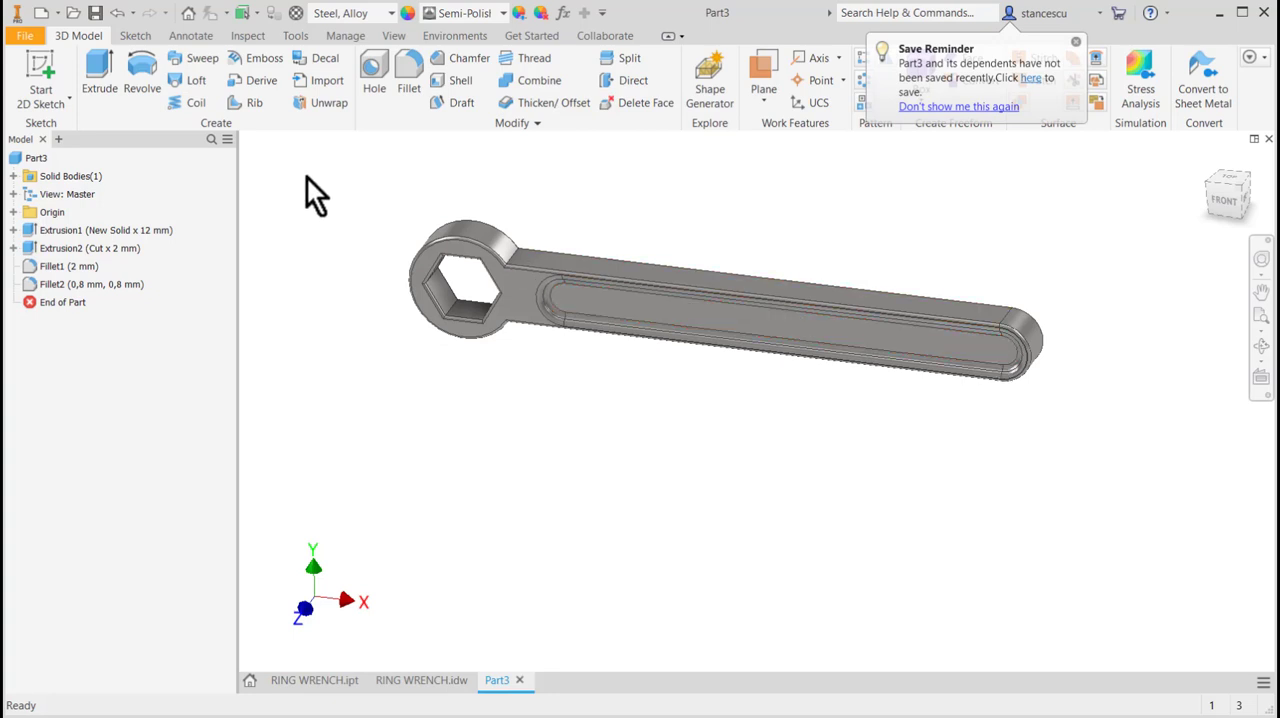
pyautogui.click(369, 67)
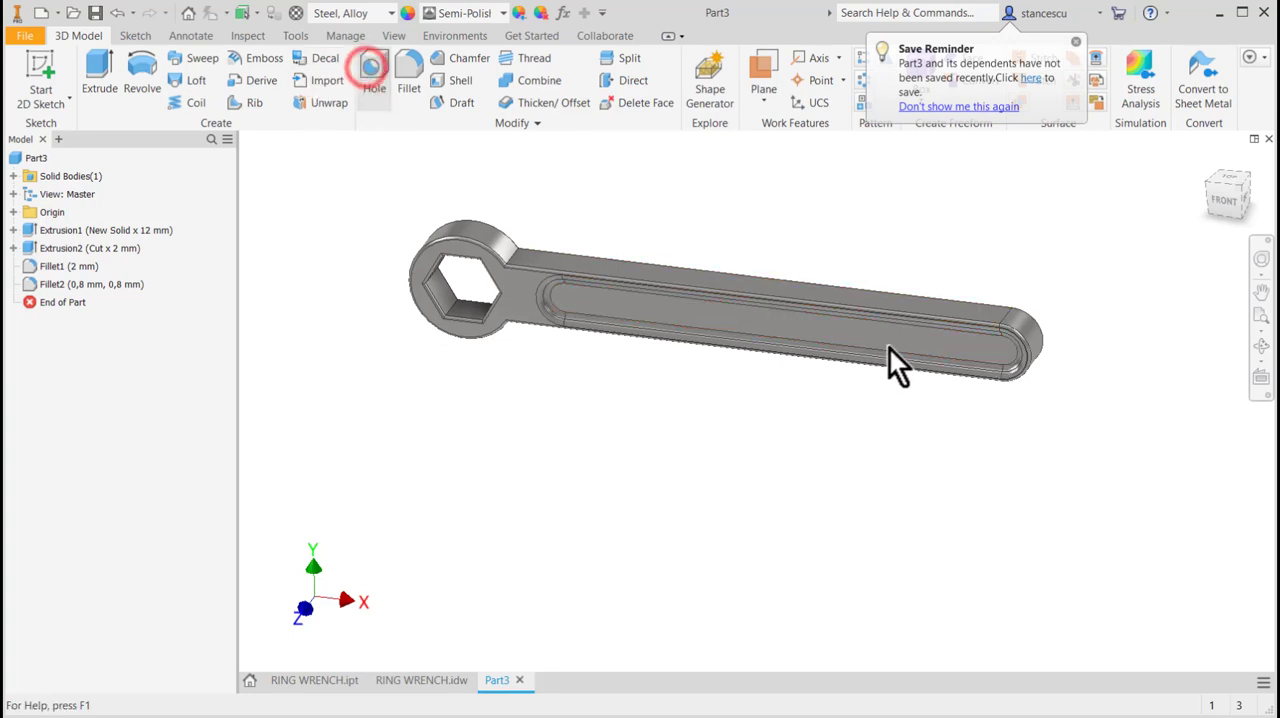
pyautogui.click(1001, 354)
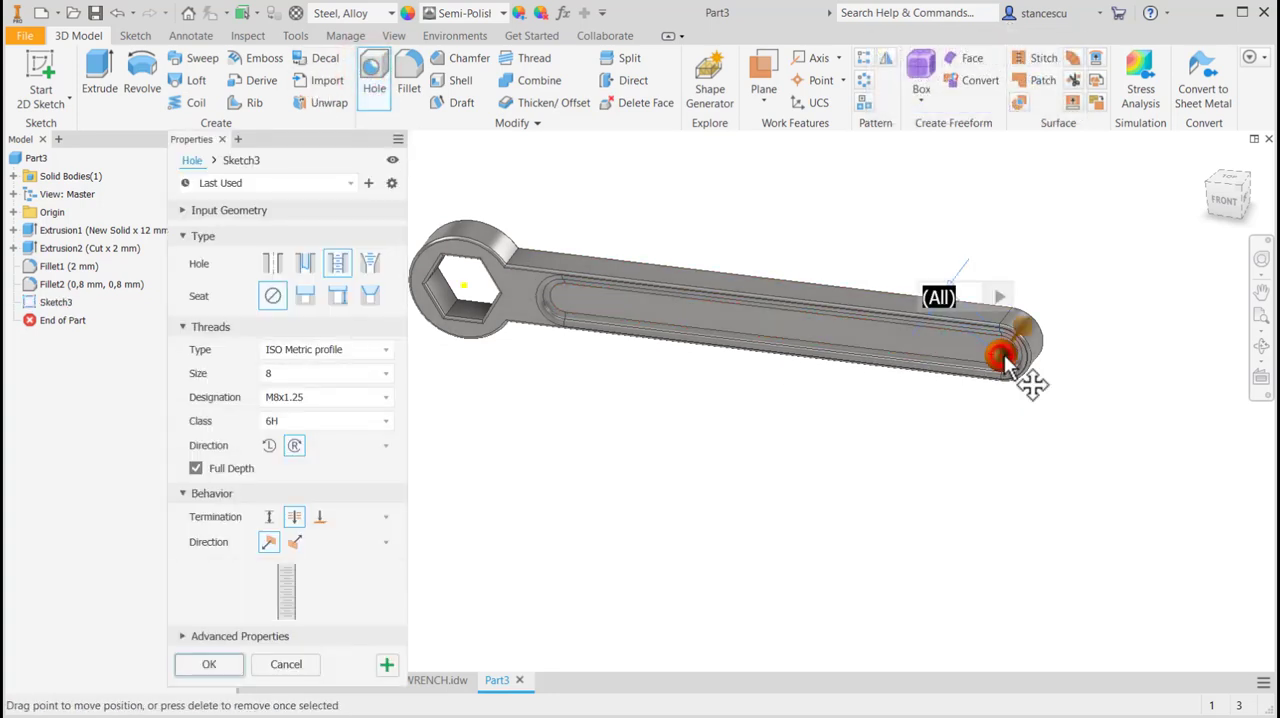
pyautogui.scroll(5, 1022, 356)
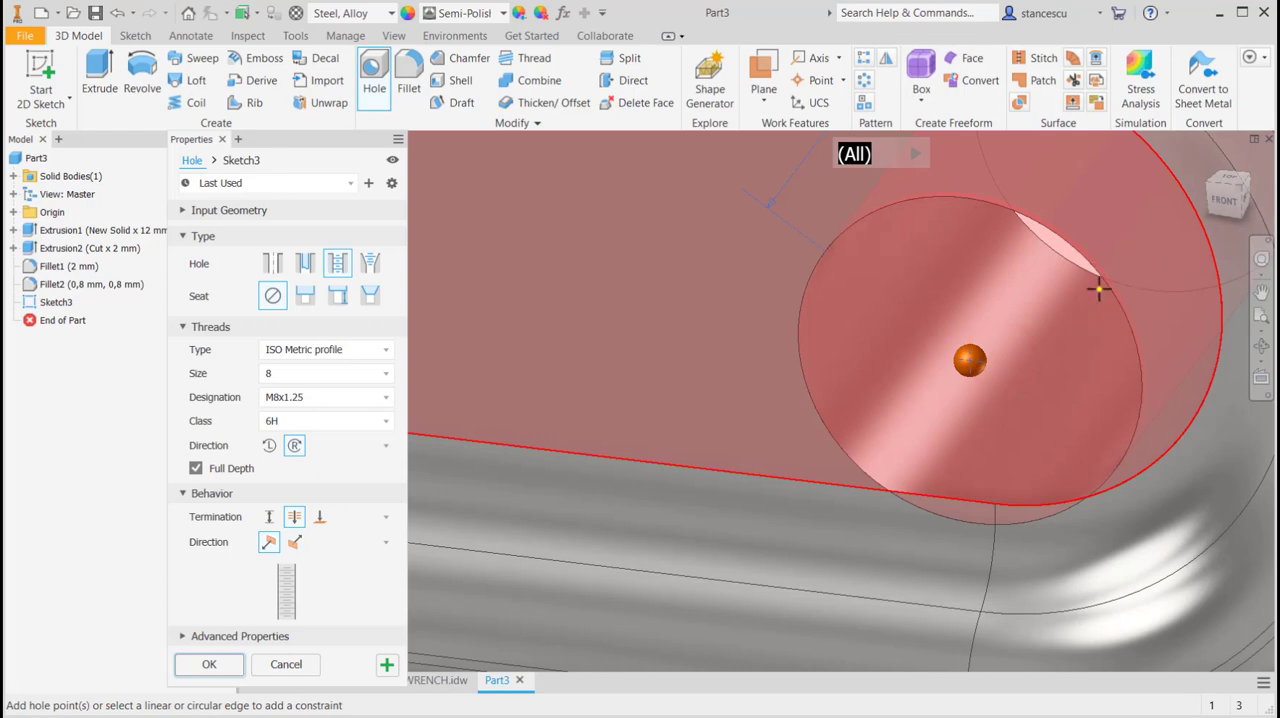
pyautogui.scroll(-6, 1106, 265)
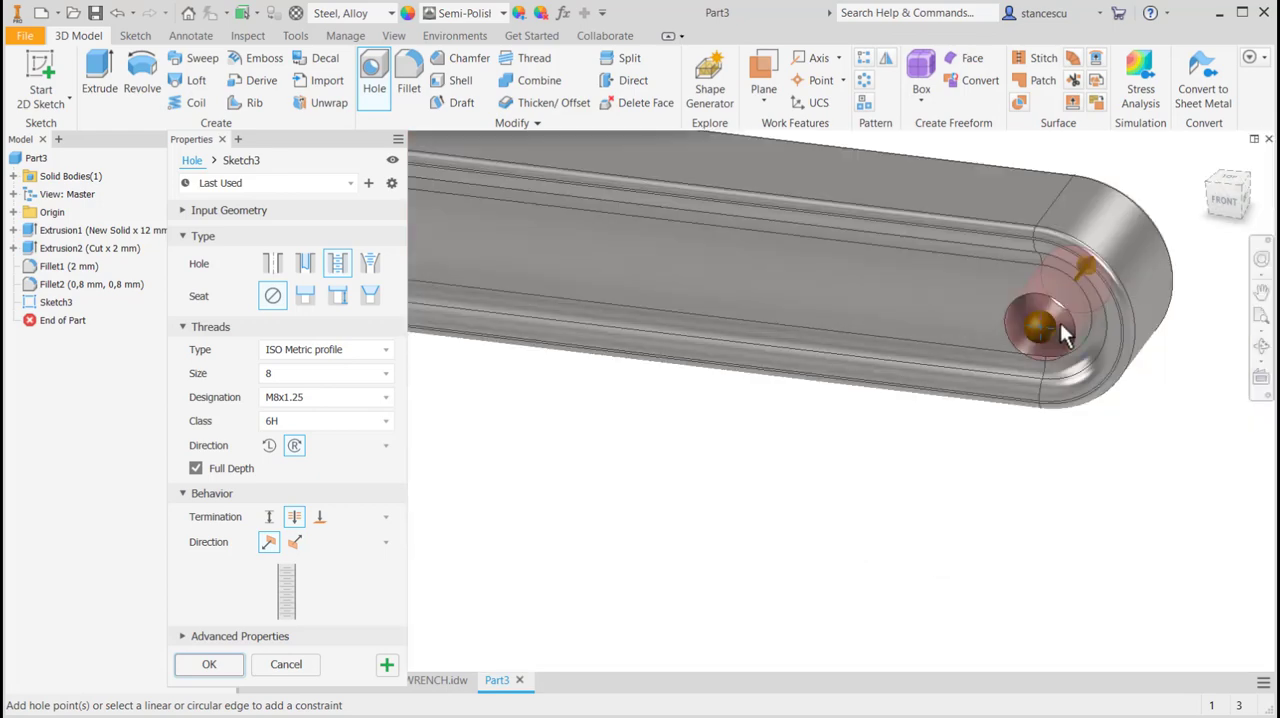
pyautogui.click(1048, 268)
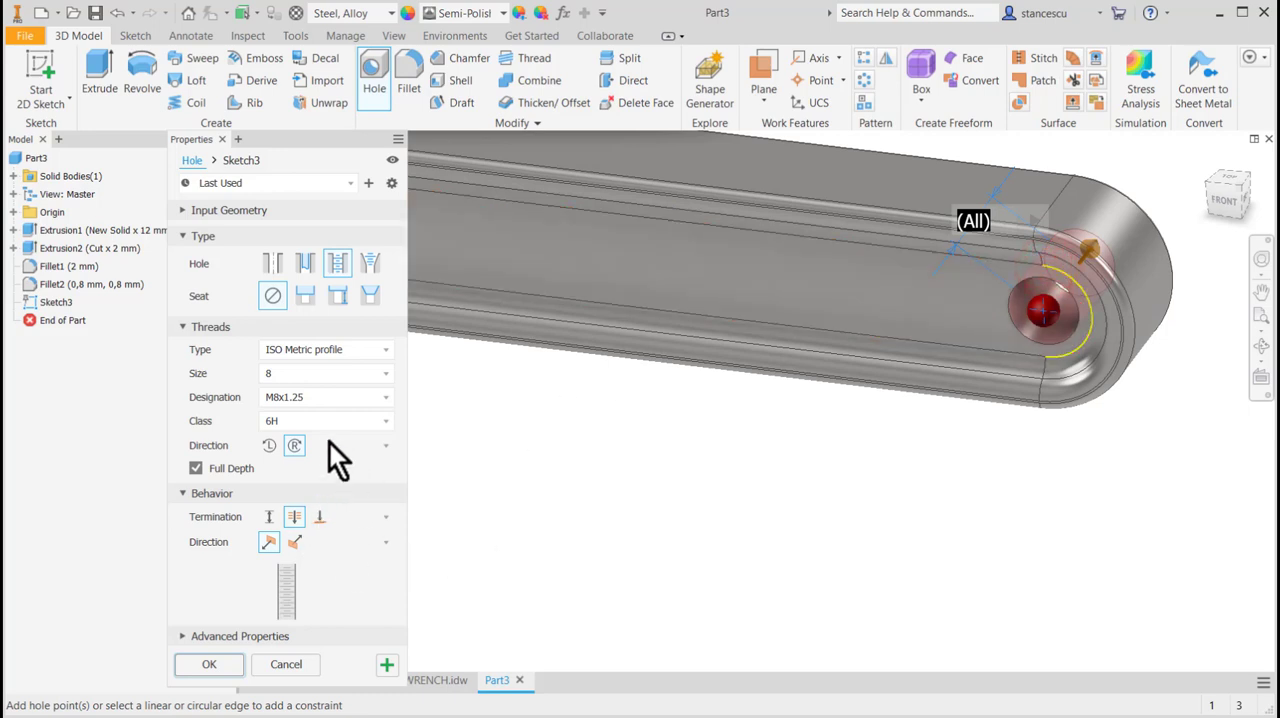
# Make the hole a simple through-all hole with an 8 mm diameter and create it.
pyautogui.click(272, 262)
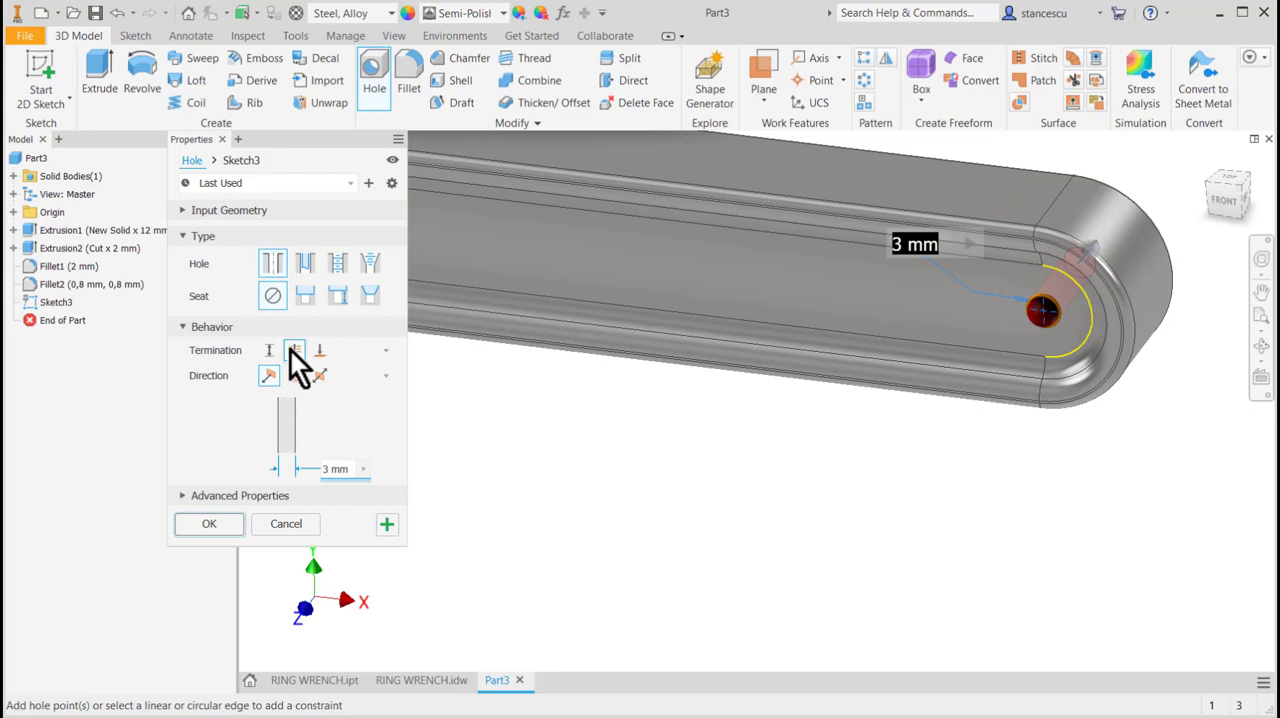
pyautogui.click(348, 469)
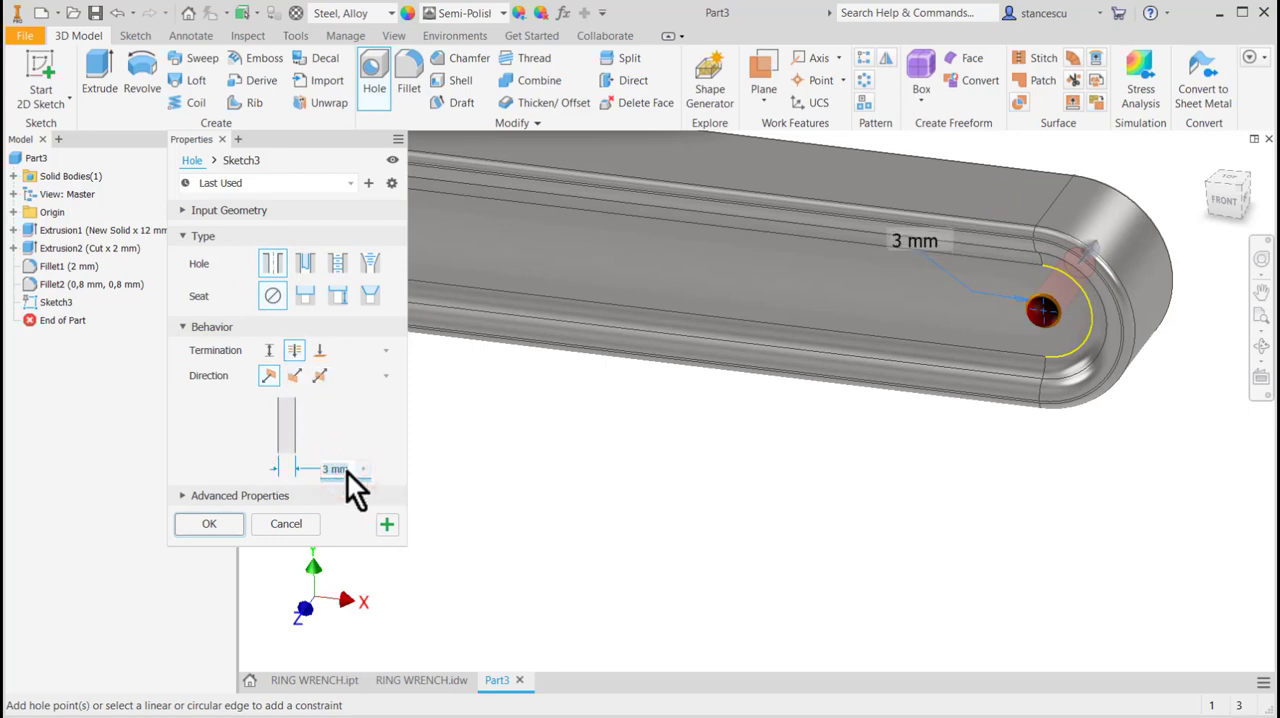
pyautogui.write('6')
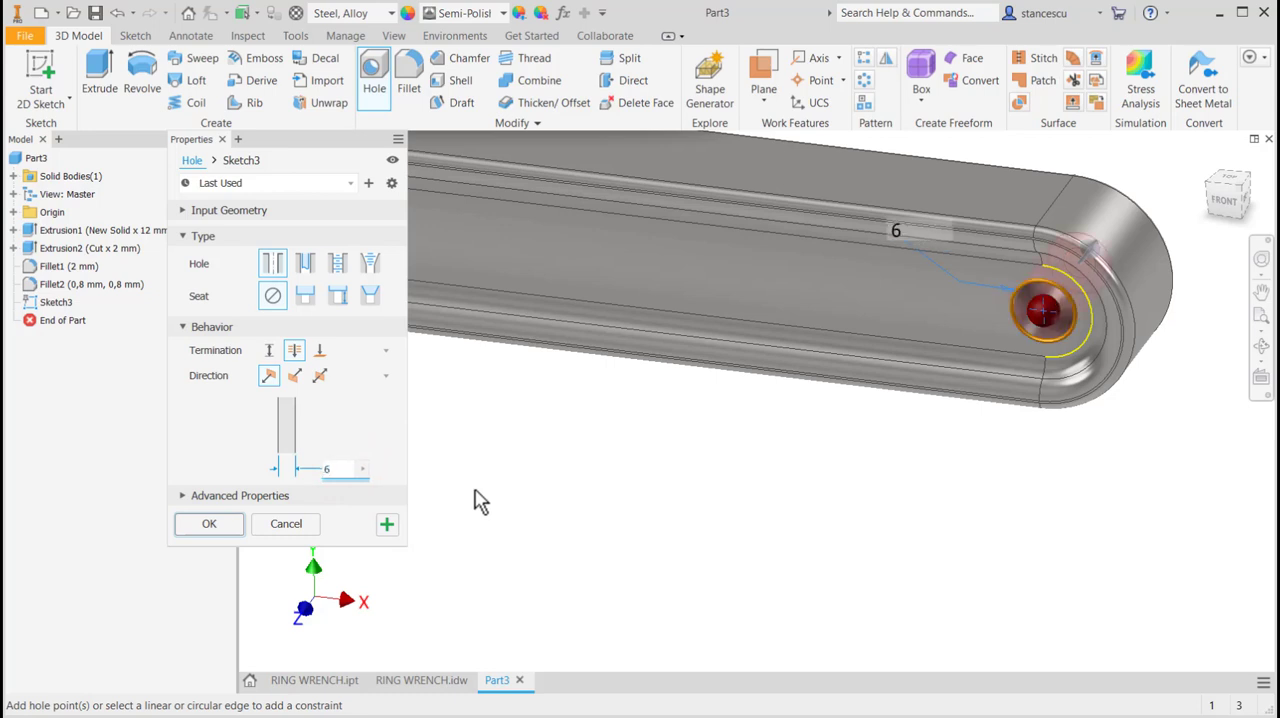
pyautogui.press('BackSpace')
pyautogui.write('8')
pyautogui.click(209, 524)
# Change the wrench's base extrusion of 12 mm to extend symmetrically on both sides of its sketch plane.
pyautogui.press('F4')
pyautogui.moveTo(623, 517)
pyautogui.mouseDown()
pyautogui.moveTo(663, 492)
pyautogui.moveTo(548, 593)
pyautogui.moveTo(606, 523)
pyautogui.mouseUp()
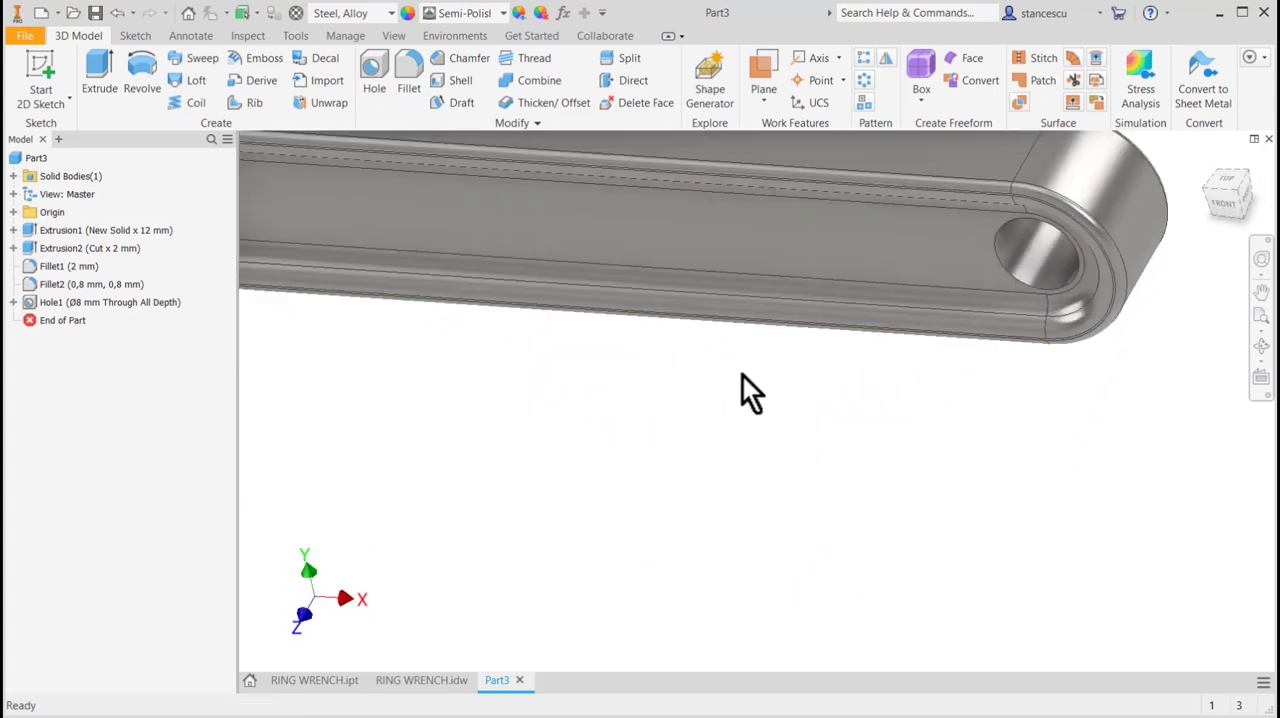
pyautogui.scroll(-2, 742, 374)
pyautogui.moveTo(686, 425); pyautogui.dragTo(727, 458, button='middle')
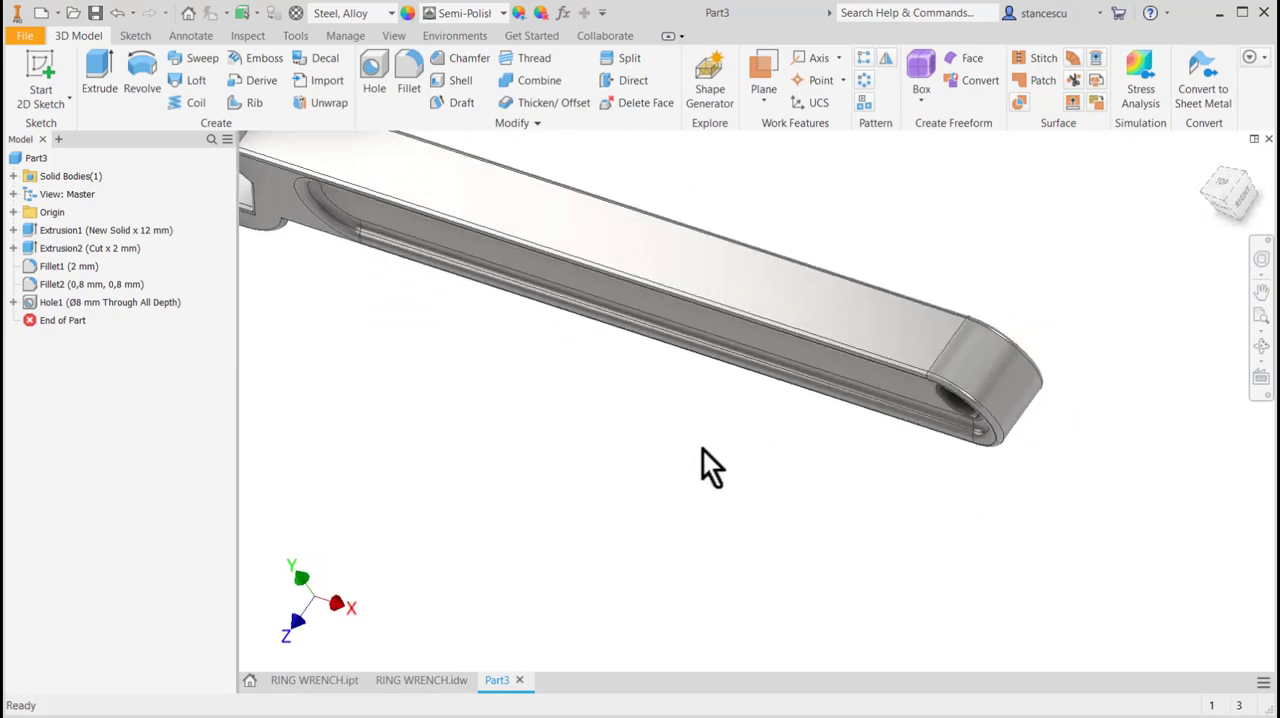
pyautogui.click(13, 230)
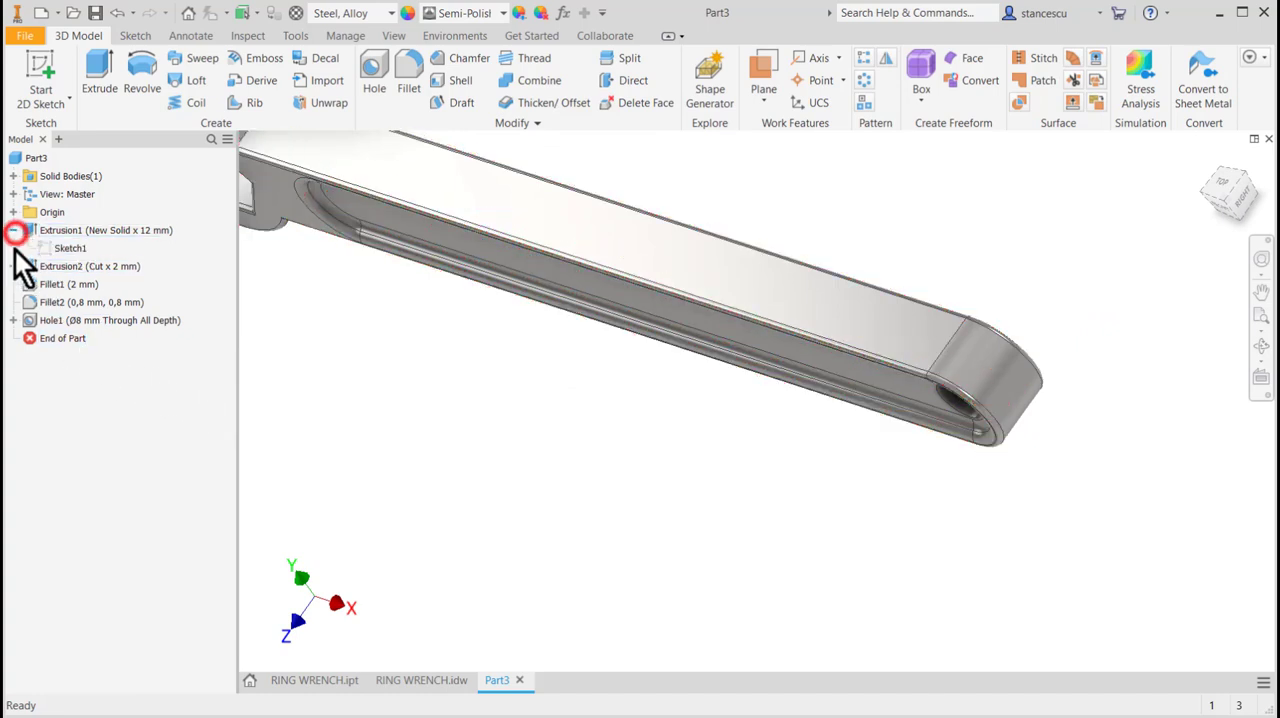
pyautogui.click(36, 230)
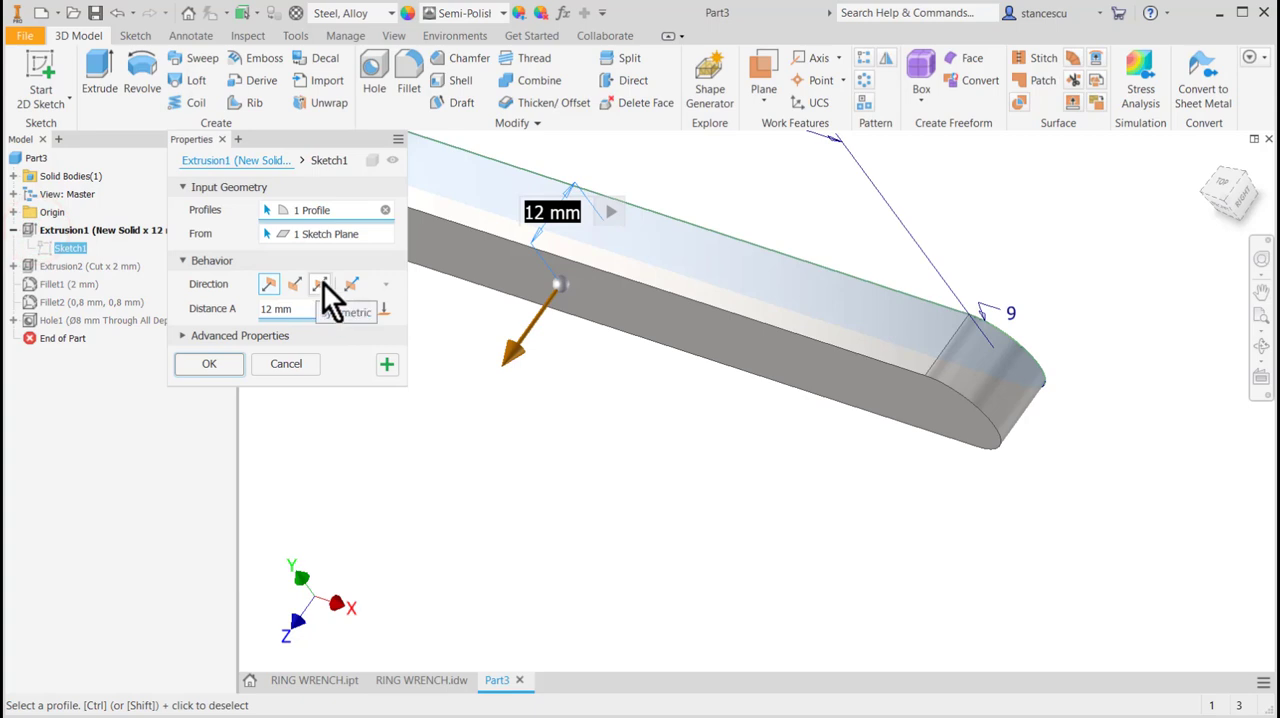
pyautogui.click(319, 283)
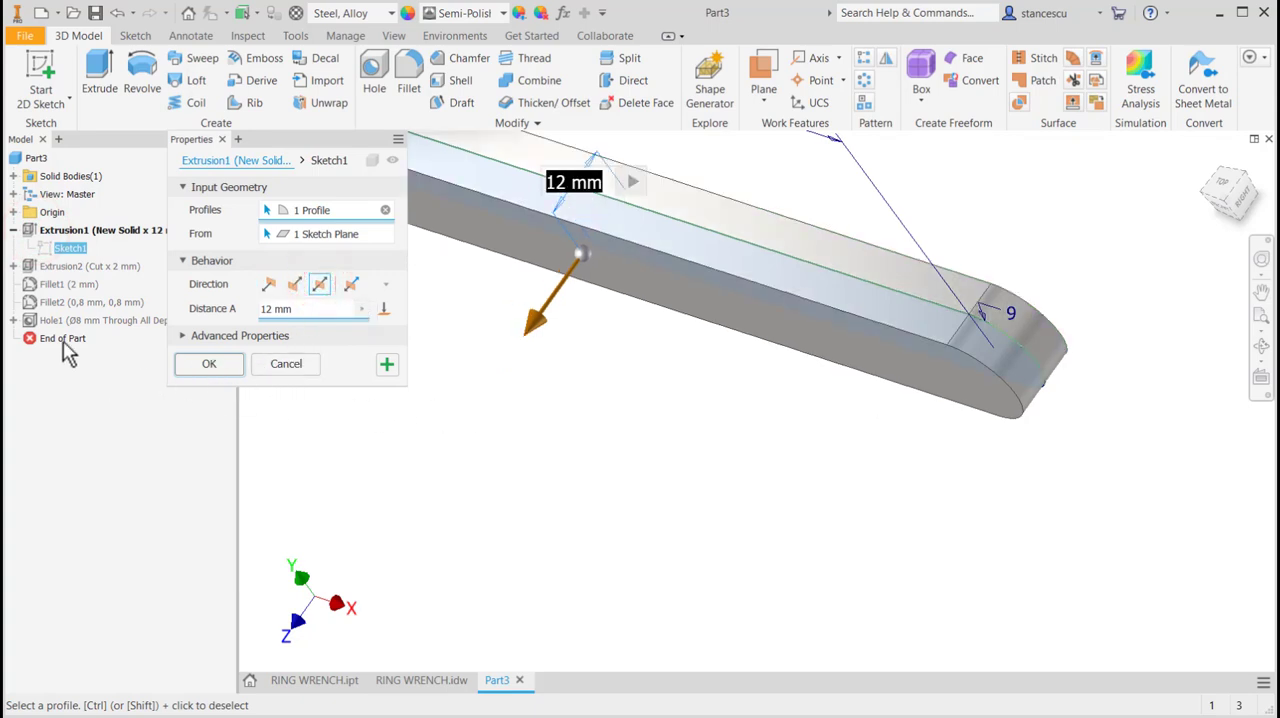
pyautogui.click(203, 366)
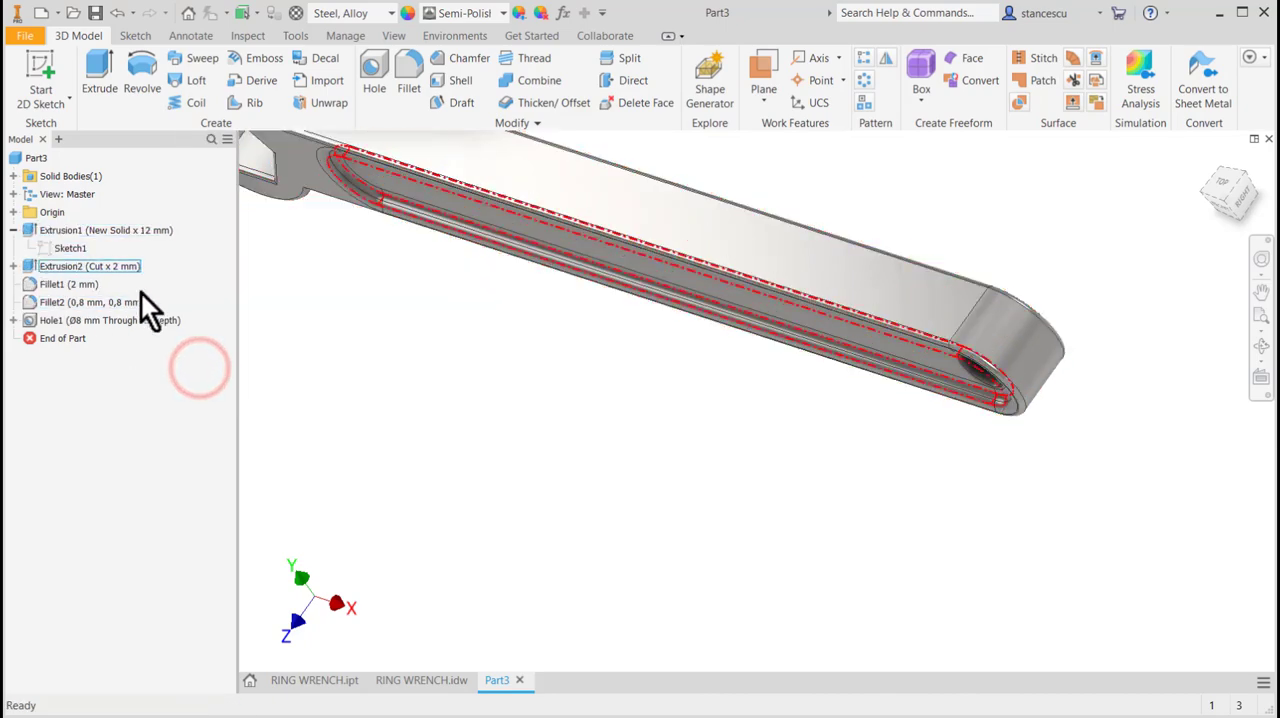
# Start a feature mirror with the handle's slot cut and its 2 mm fillet as the features to copy.
pyautogui.moveTo(517, 377); pyautogui.dragTo(526, 461, button='middle')
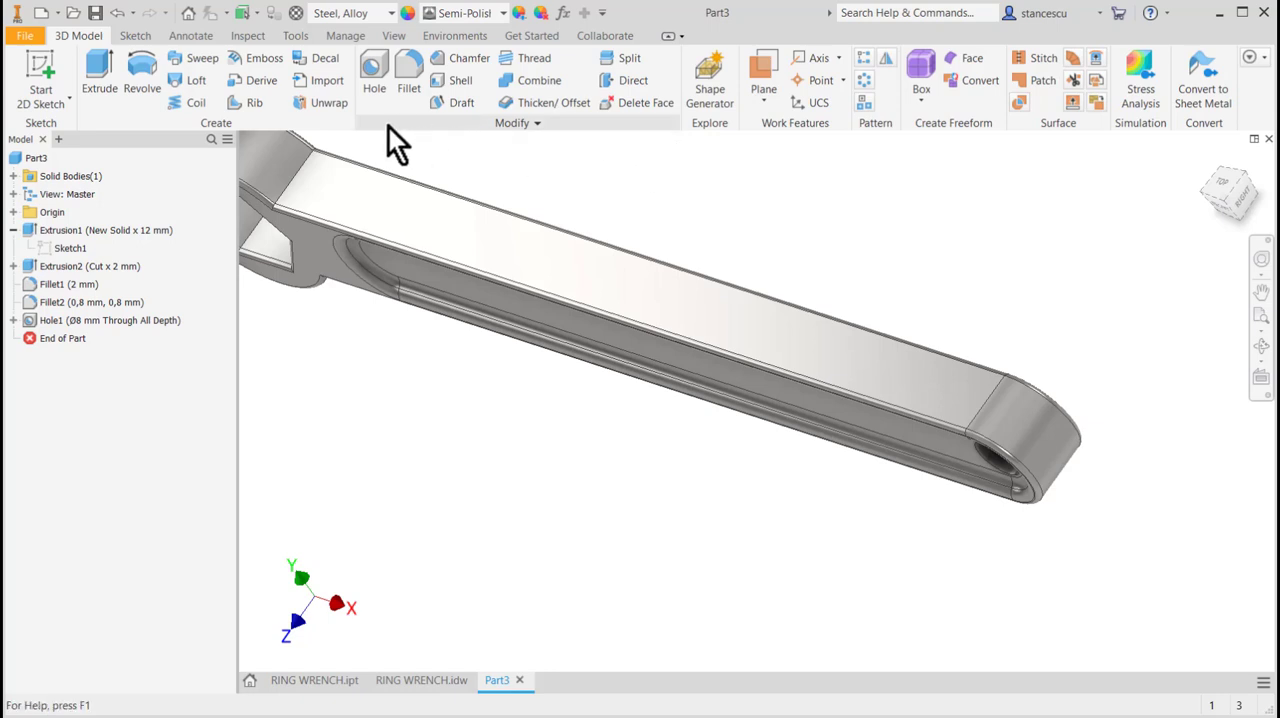
pyautogui.click(887, 59)
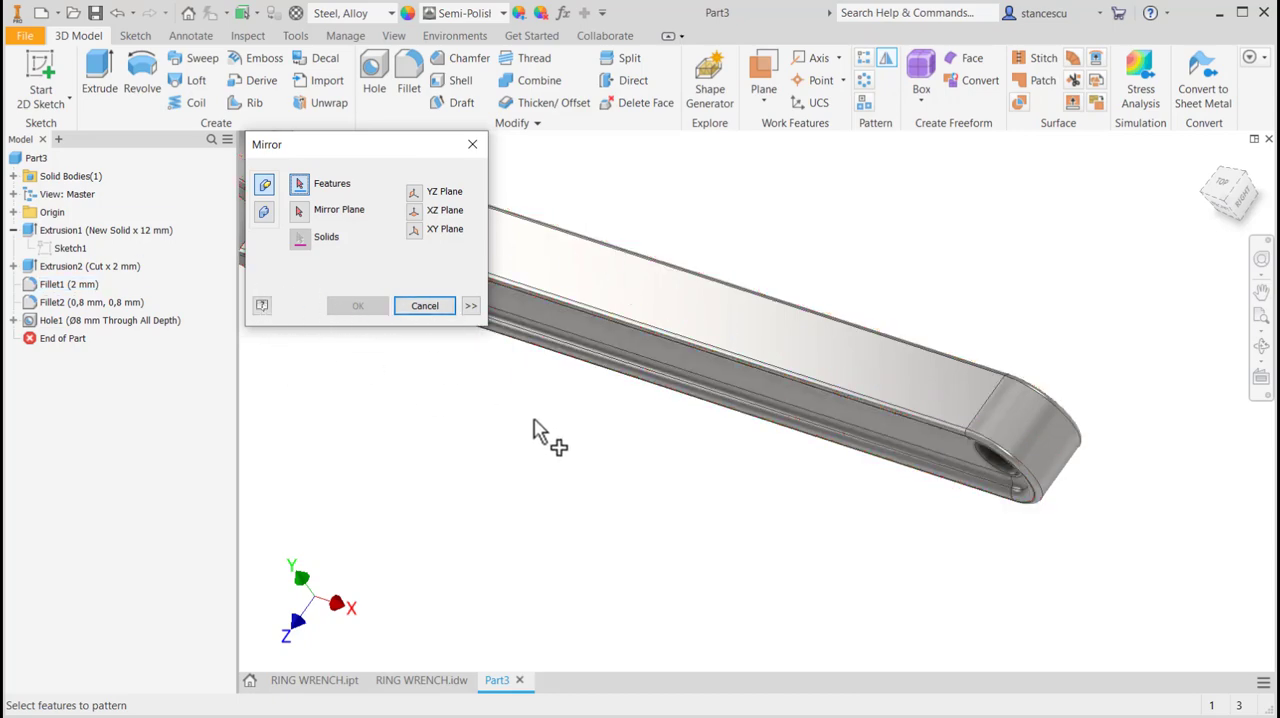
pyautogui.keyDown('shift'); pyautogui.moveTo(529, 471); pyautogui.dragTo(656, 486, button='middle'); pyautogui.keyUp('shift')
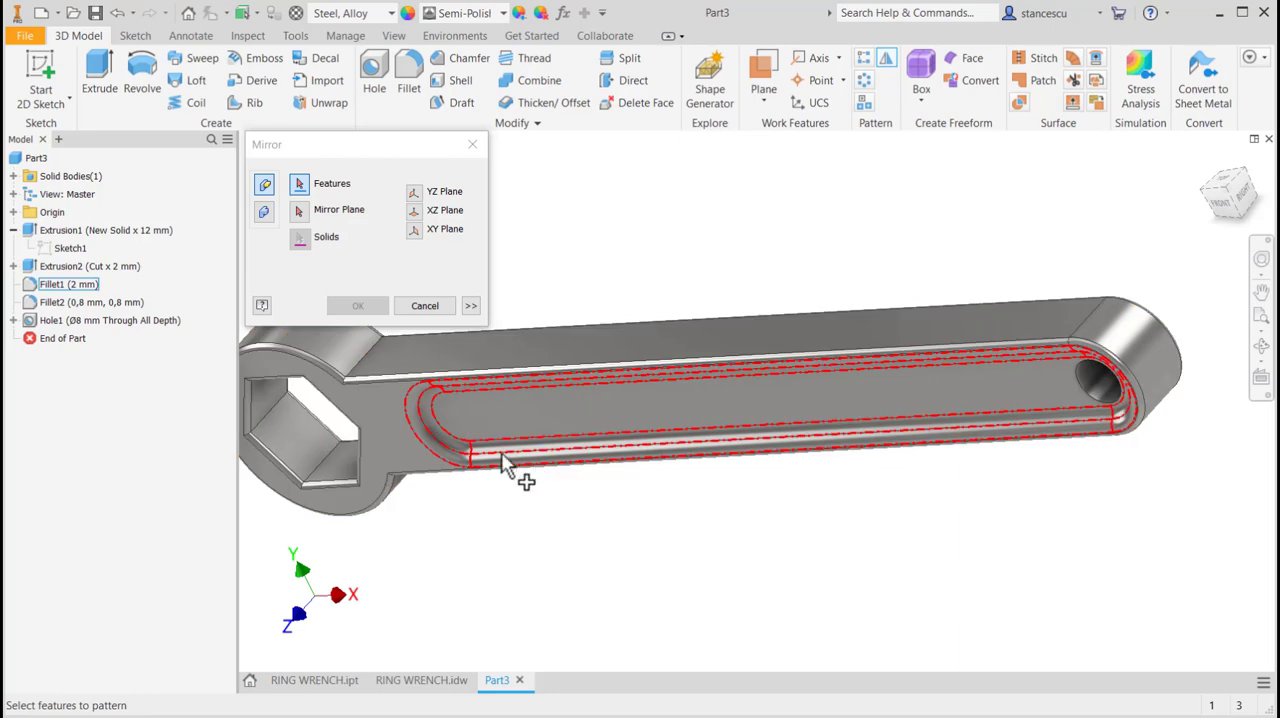
pyautogui.click(435, 447)
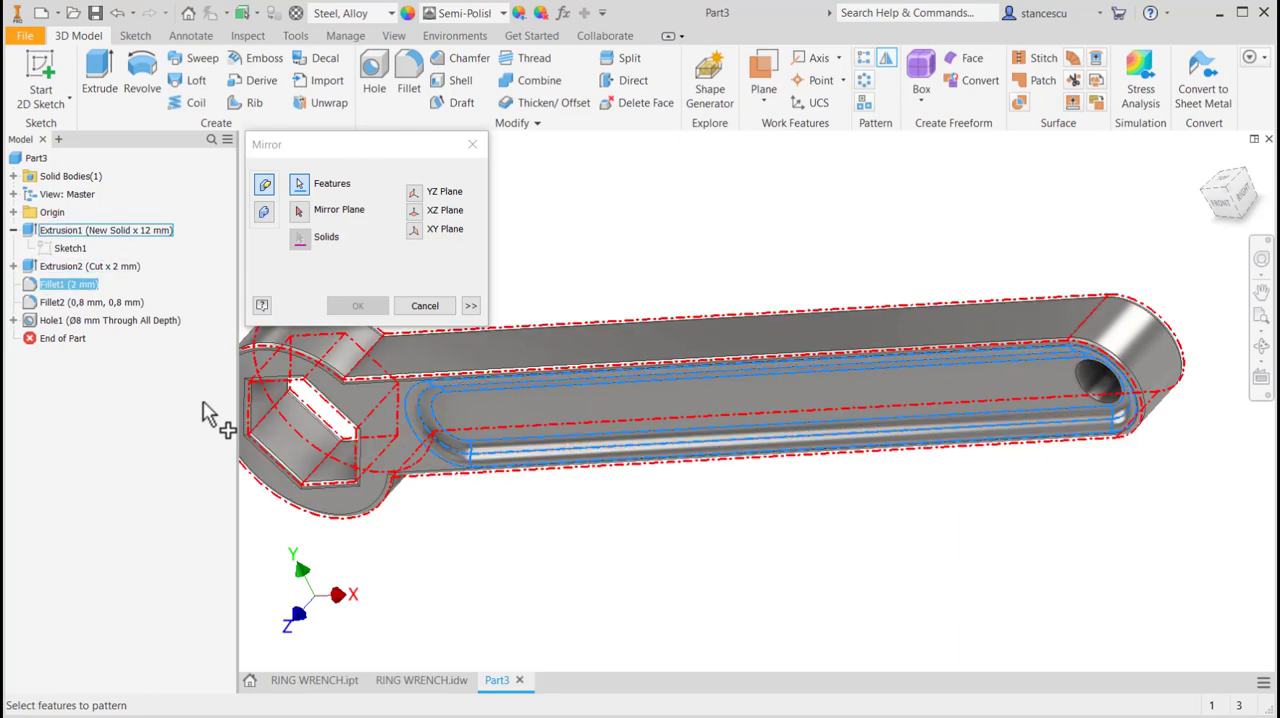
pyautogui.click(30, 268)
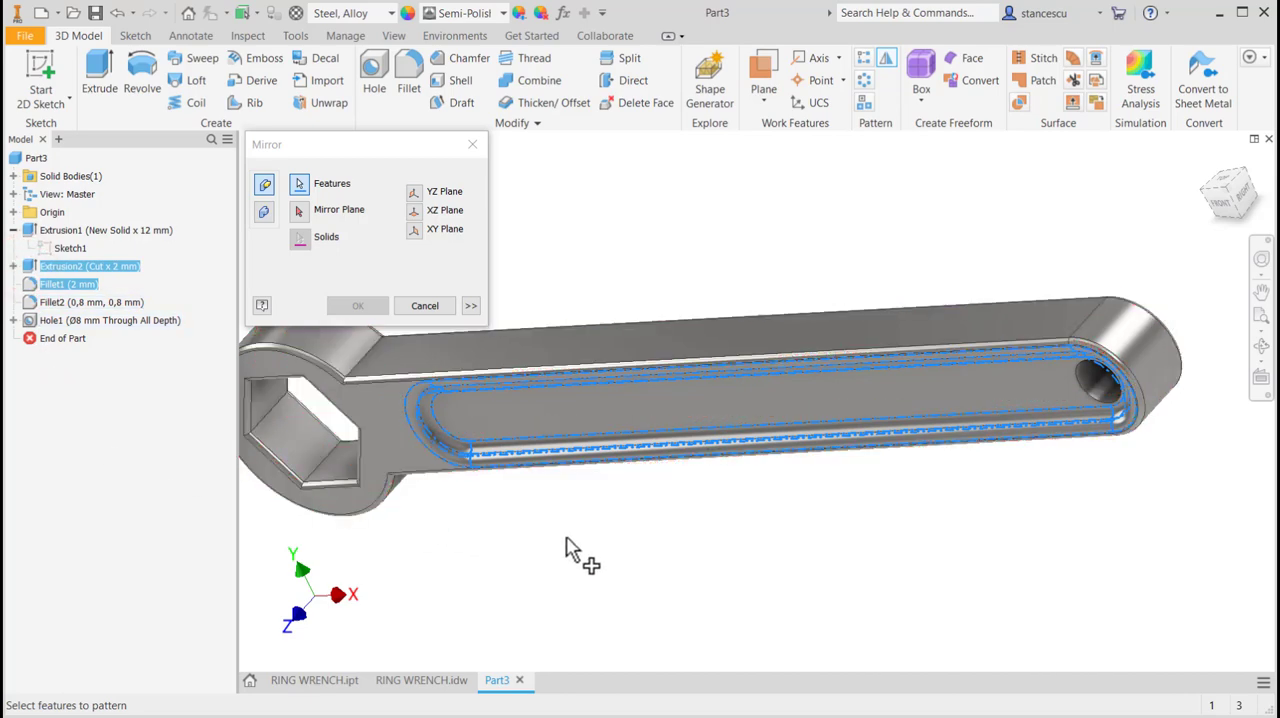
pyautogui.keyDown('shift'); pyautogui.moveTo(597, 552); pyautogui.dragTo(585, 537, button='middle'); pyautogui.keyUp('shift')
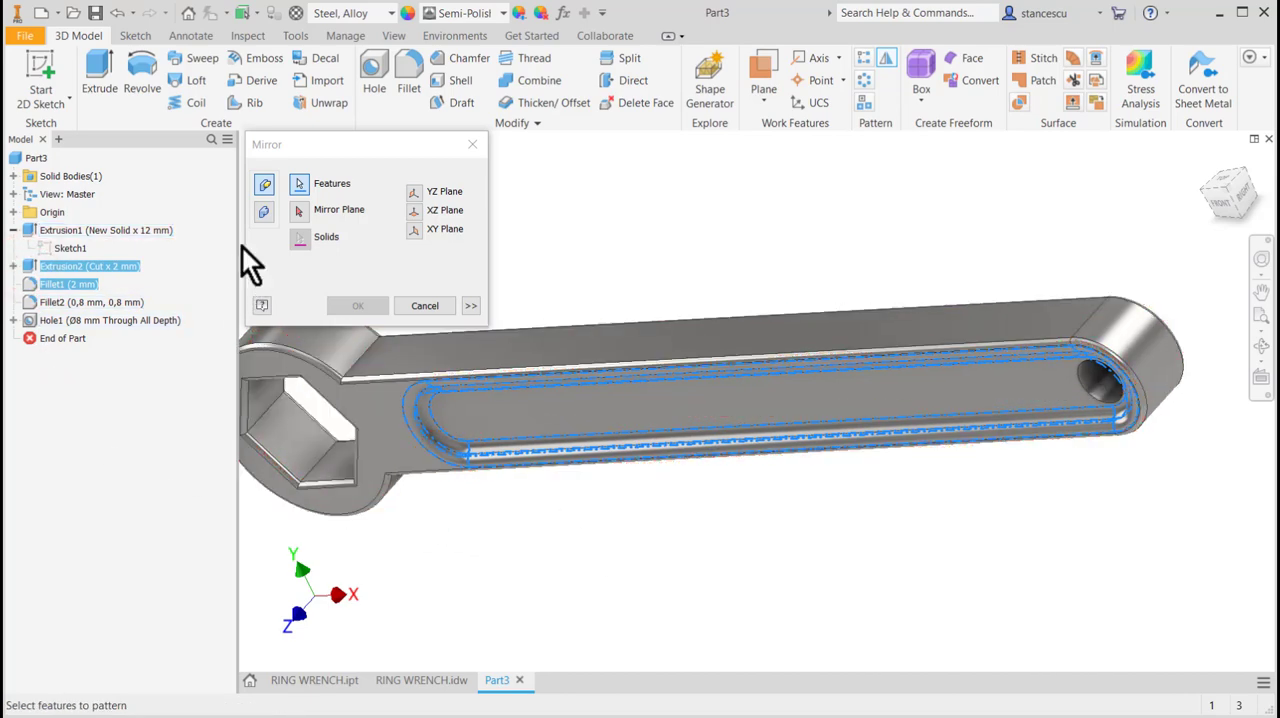
# Mirror the selected slot features about the XY origin plane and check the opposite face of the handle.
pyautogui.click(298, 212)
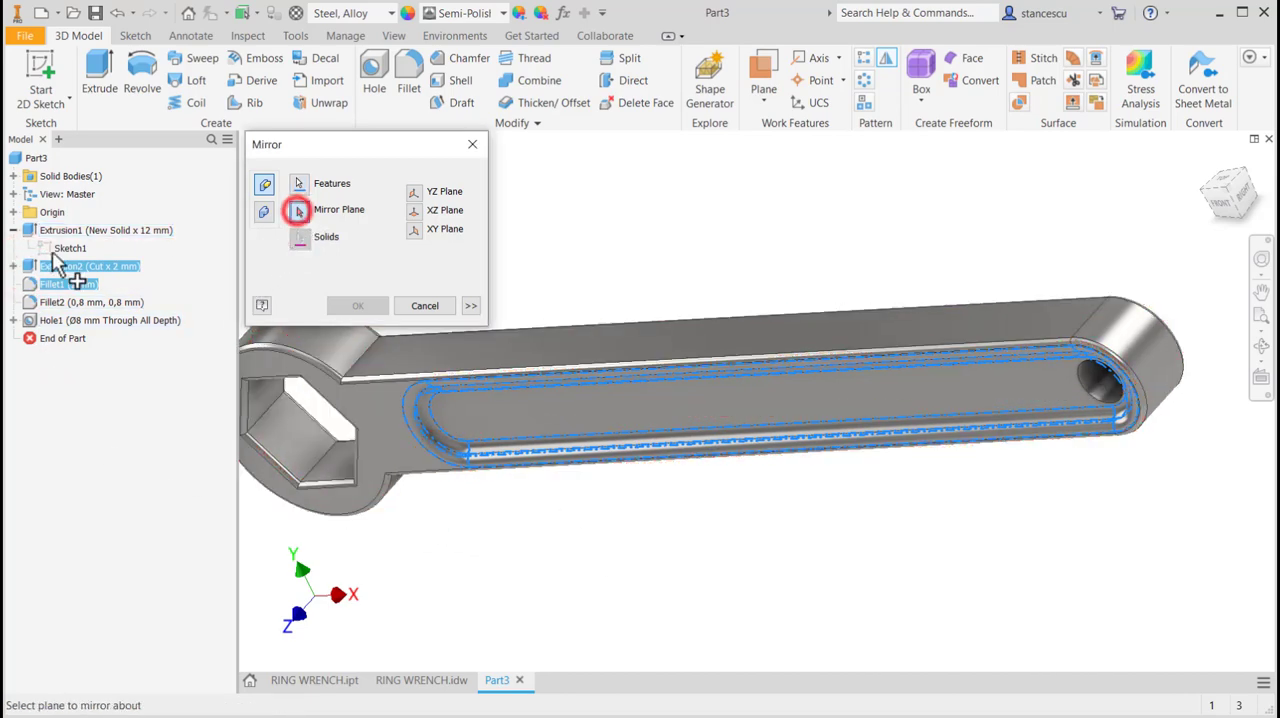
pyautogui.click(13, 212)
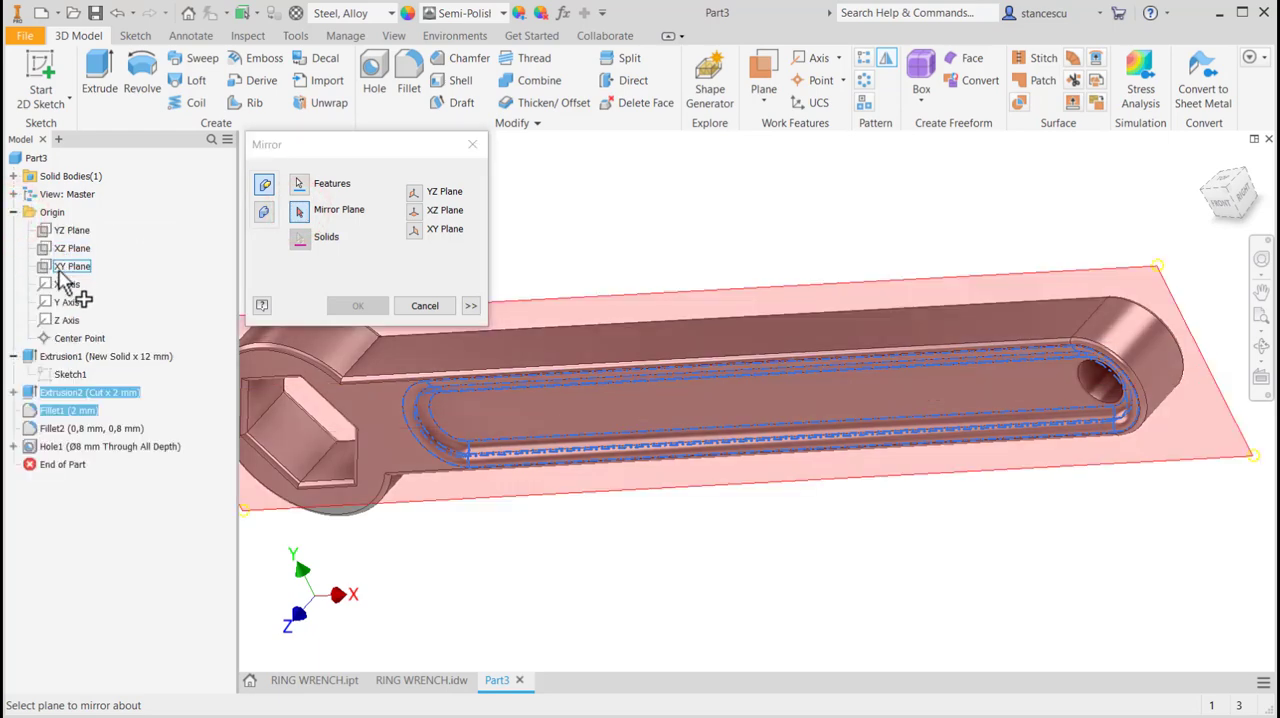
pyautogui.click(62, 266)
pyautogui.keyDown('shift'); pyautogui.moveTo(644, 483); pyautogui.dragTo(551, 543, button='middle'); pyautogui.keyUp('shift')
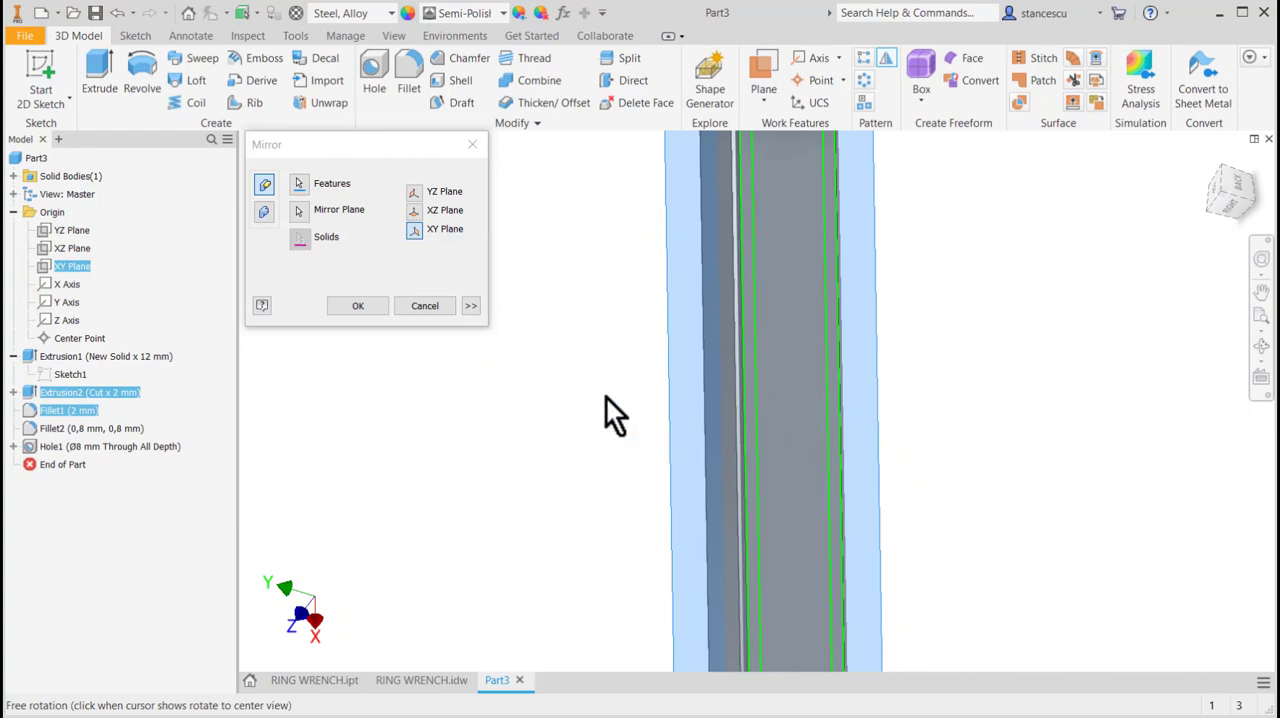
pyautogui.click(358, 305)
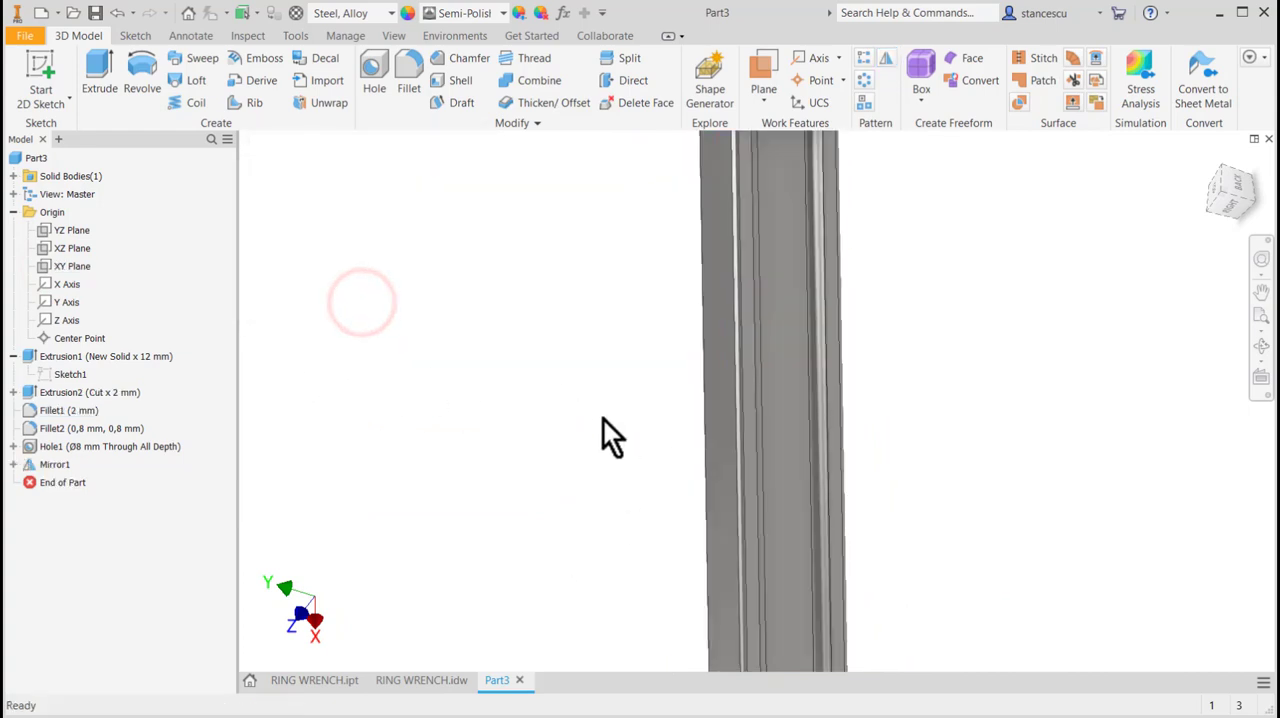
pyautogui.scroll(5, 616, 363)
pyautogui.scroll(-6, 613, 385)
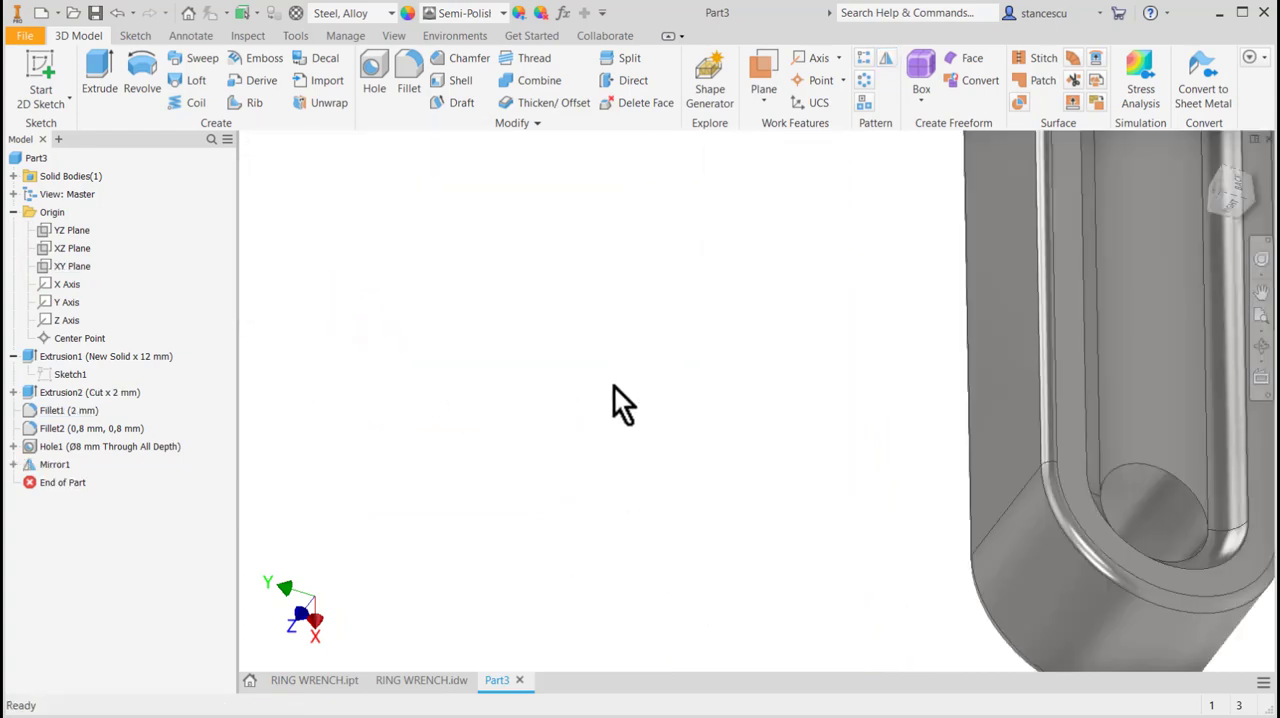
pyautogui.scroll(2, 618, 385)
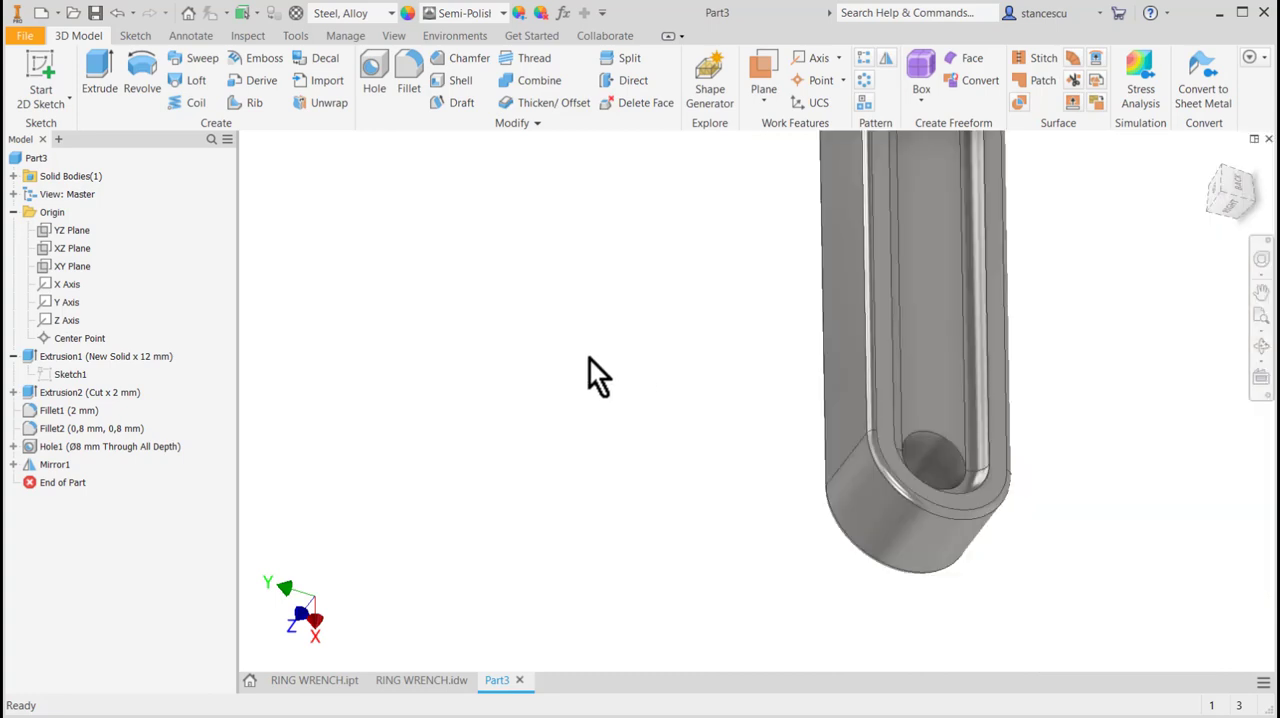
pyautogui.press('F6')
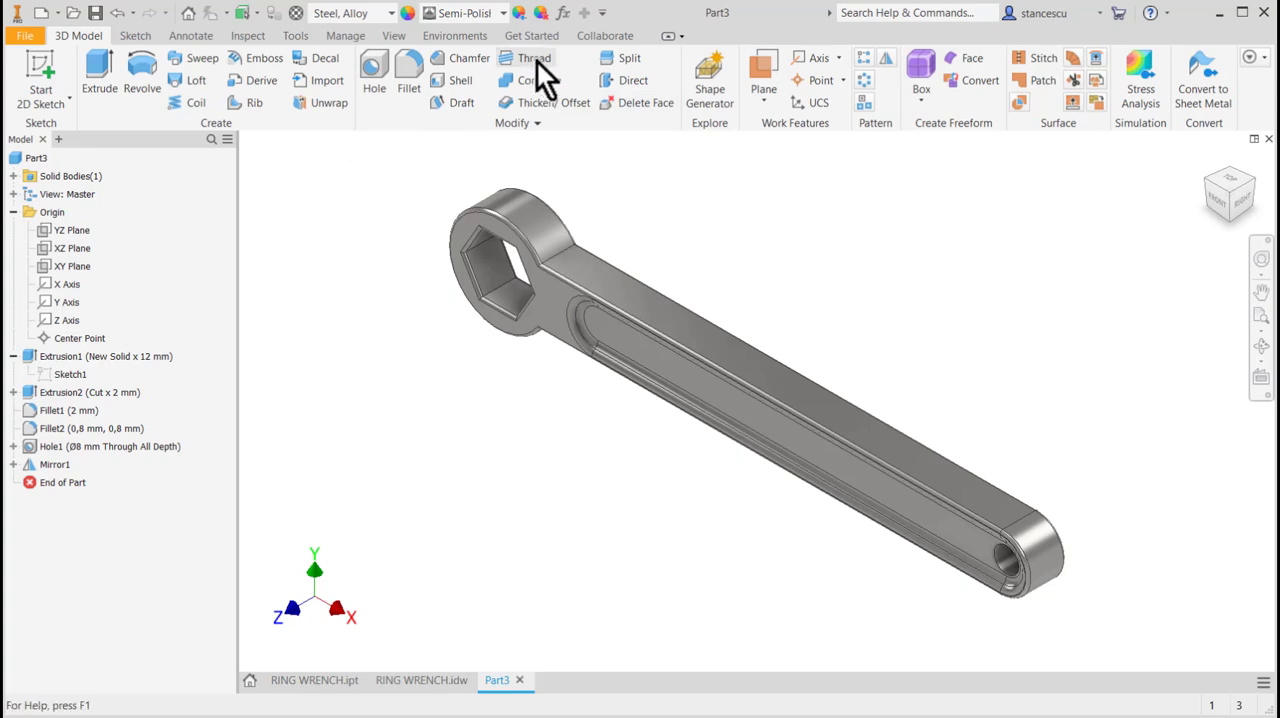
# Rerun the stress analysis on the wrench with both slots and display the safety factor in front view.
pyautogui.click(454, 34)
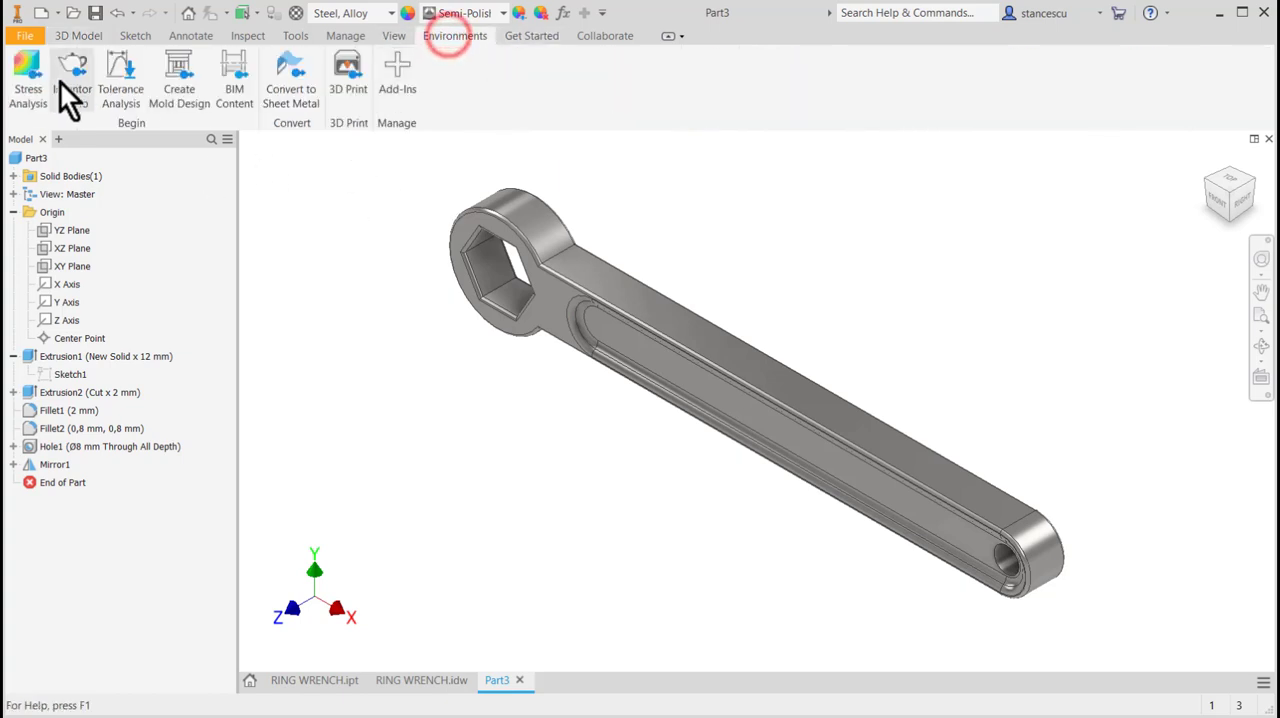
pyautogui.click(31, 63)
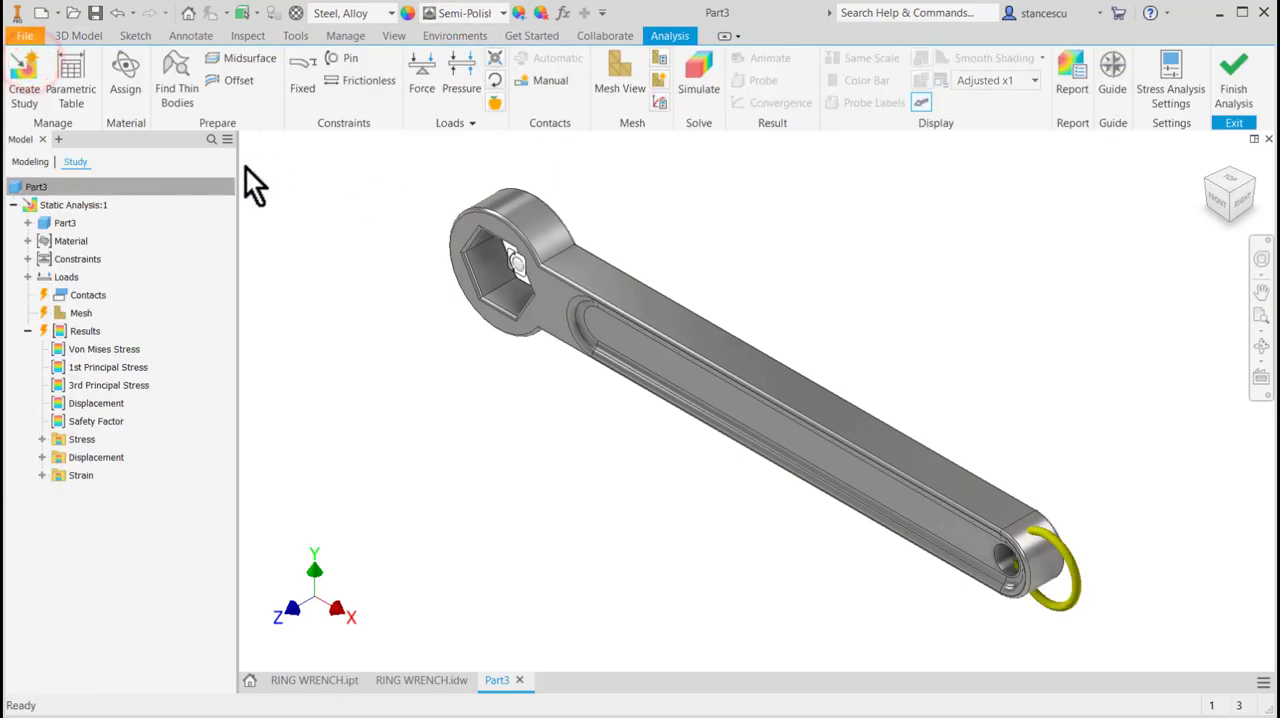
pyautogui.click(703, 80)
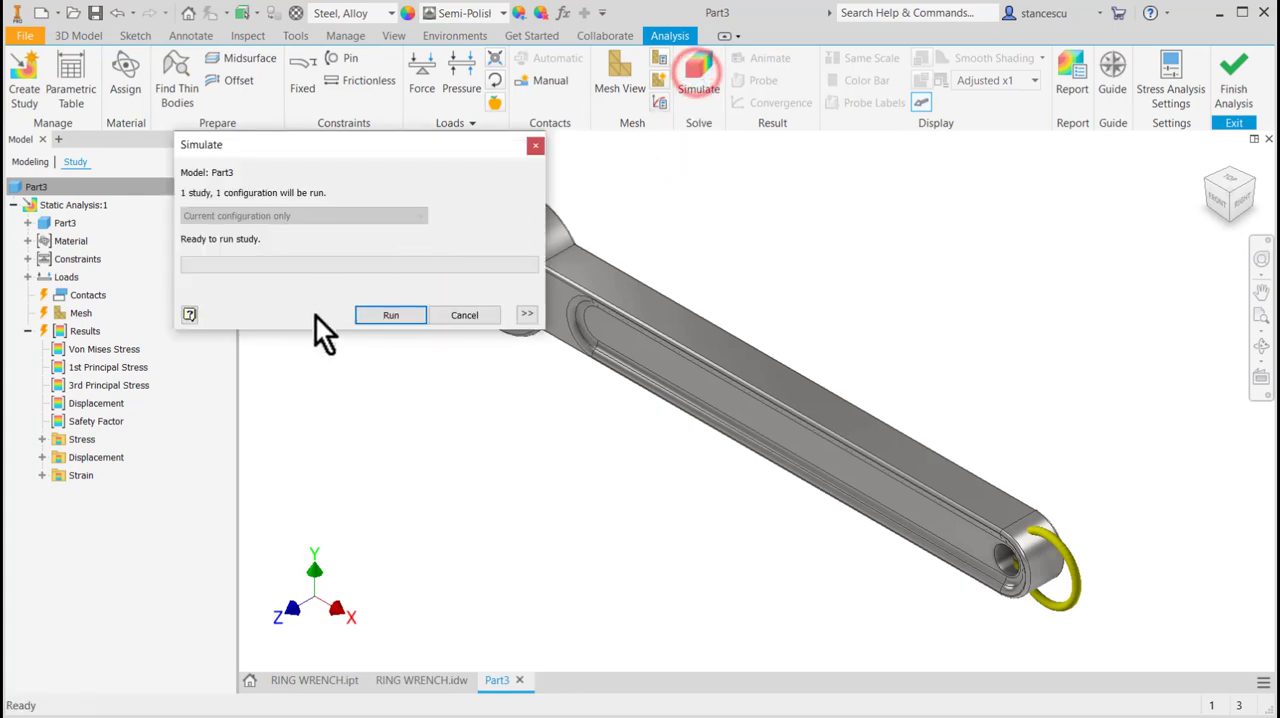
pyautogui.click(372, 318)
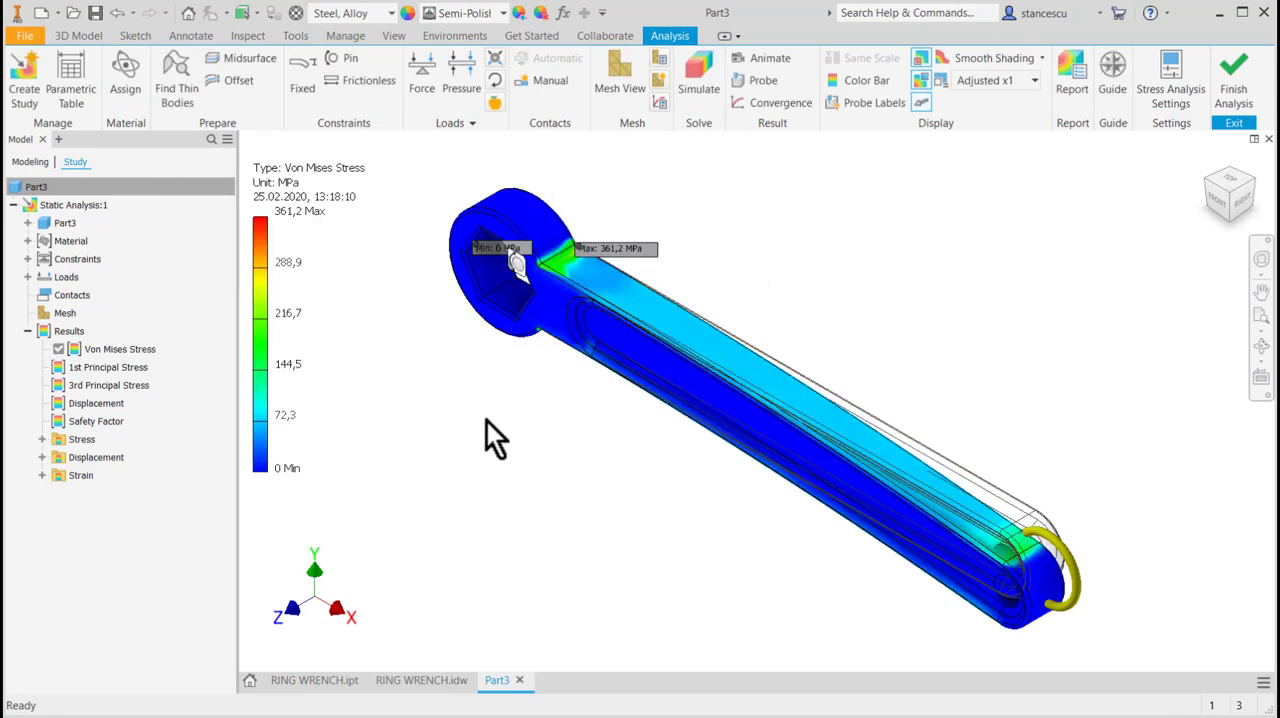
pyautogui.doubleClick(62, 424)
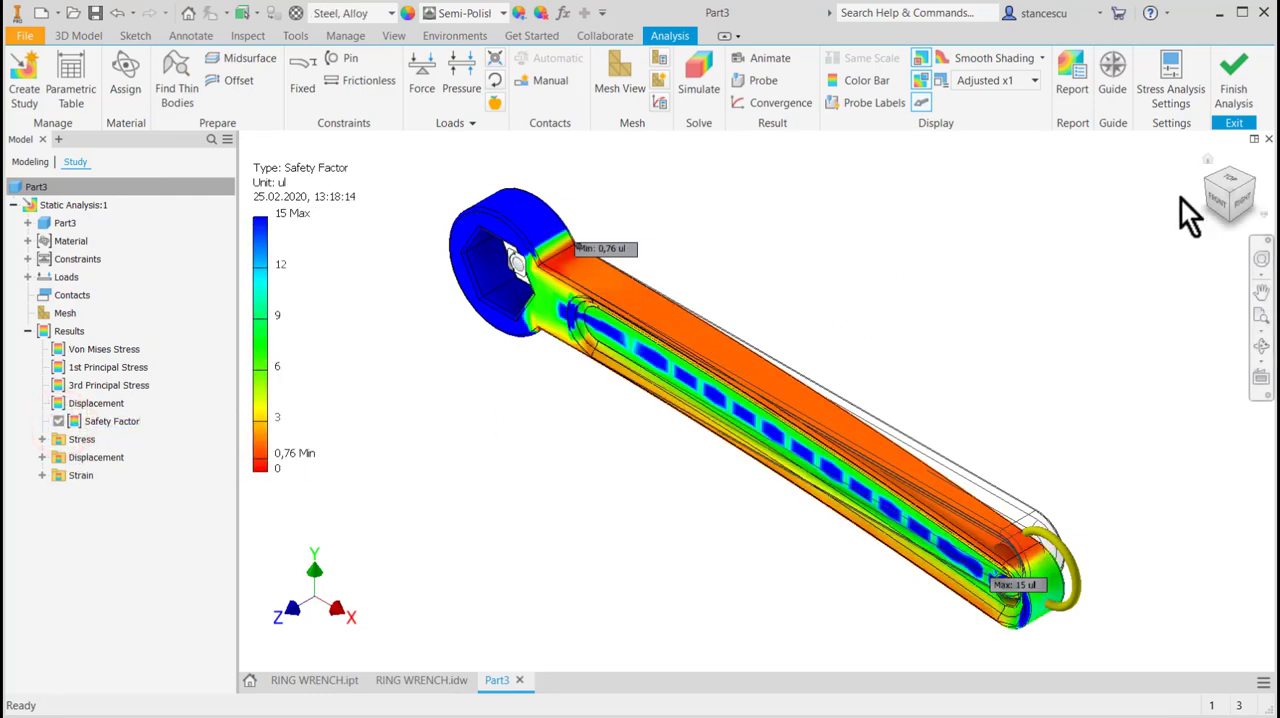
pyautogui.click(1215, 201)
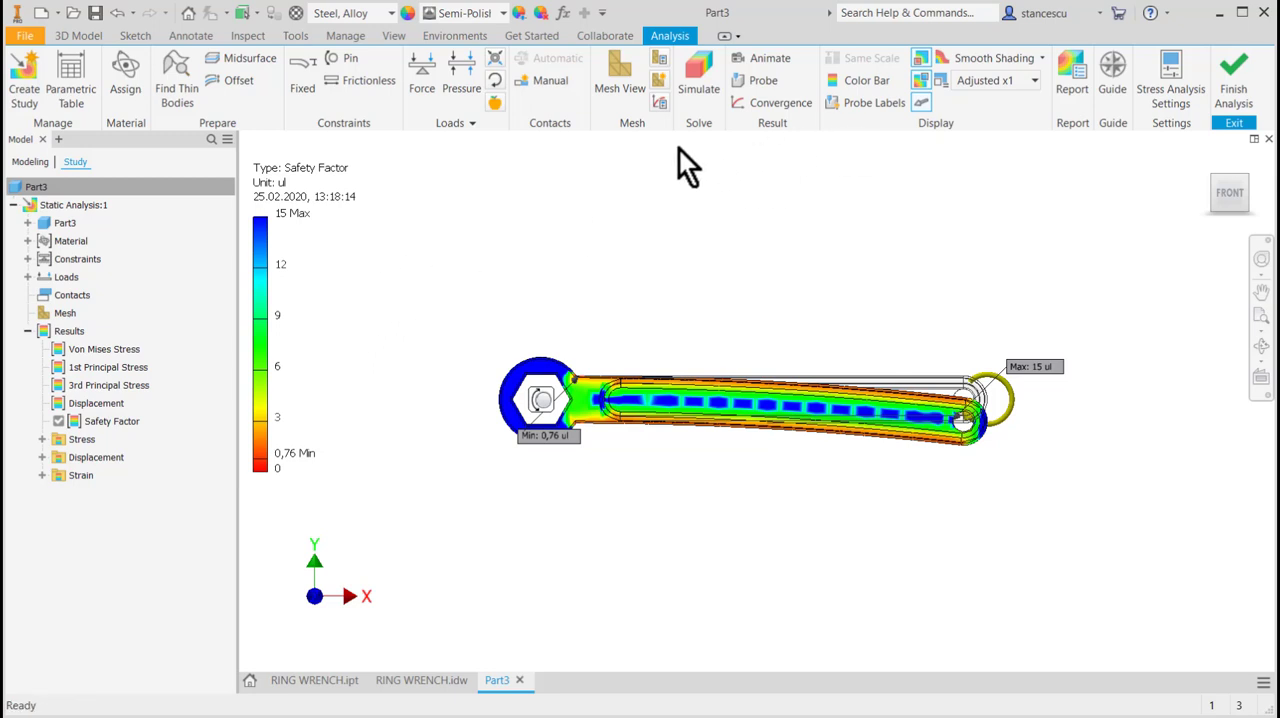
# Leave the analysis and set the handle's end radius to 11 mm in the base extrusion's sketch.
pyautogui.click(1234, 84)
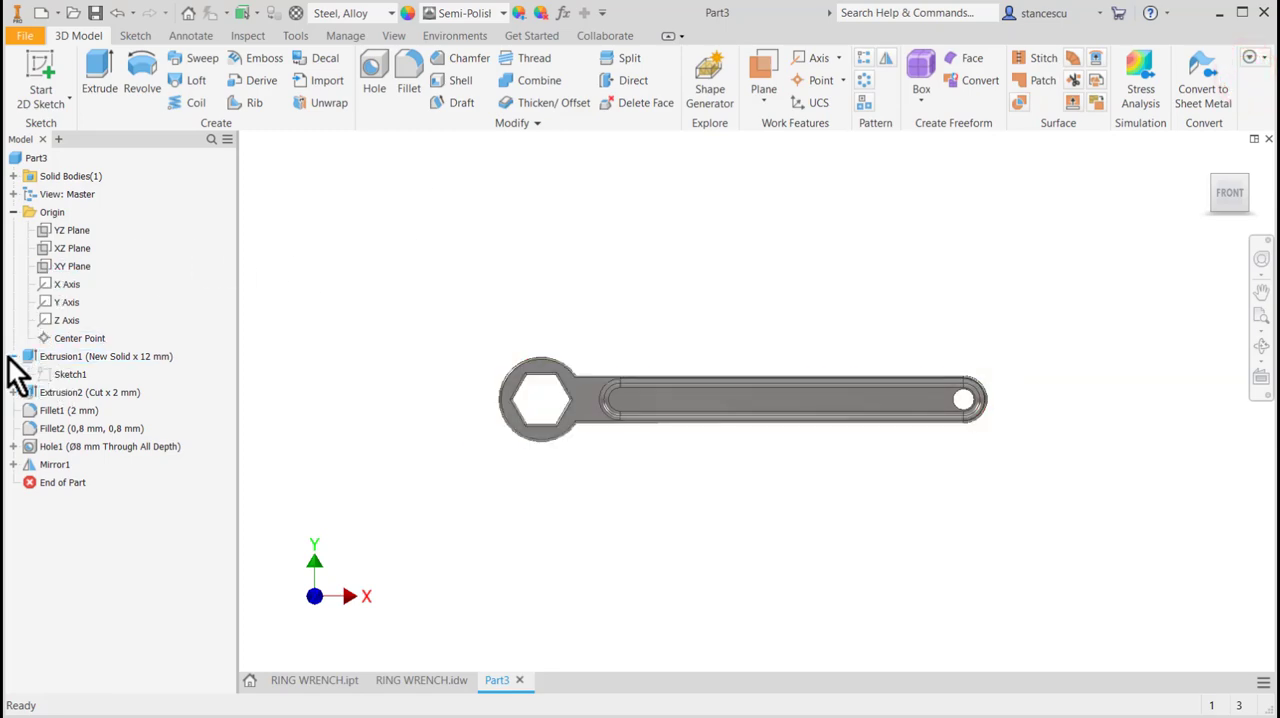
pyautogui.doubleClick(44, 379)
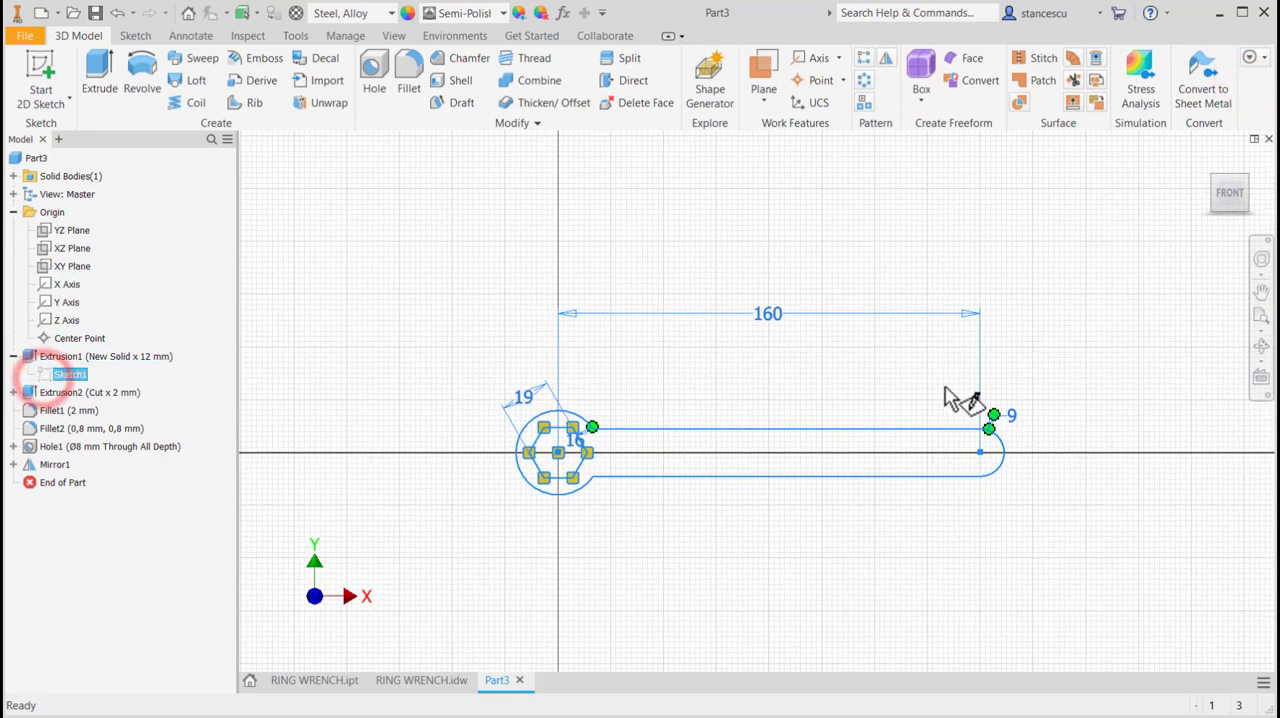
pyautogui.doubleClick(1012, 416)
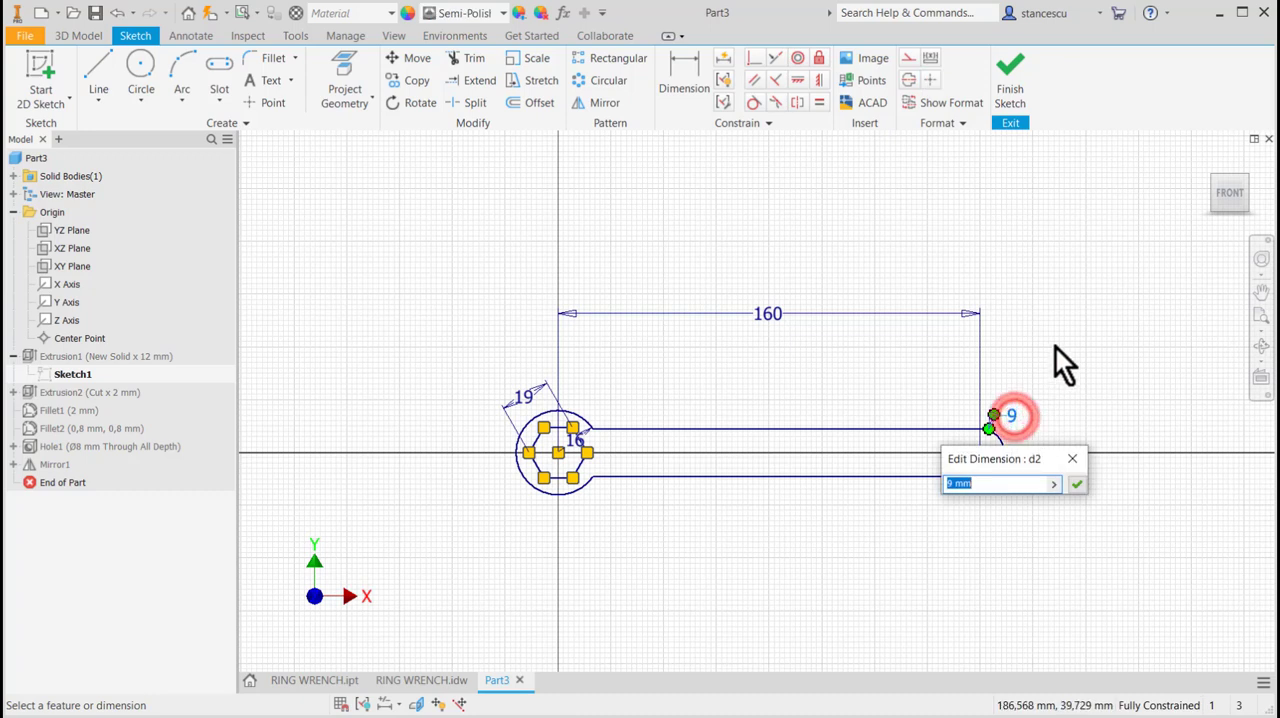
pyautogui.write('11')
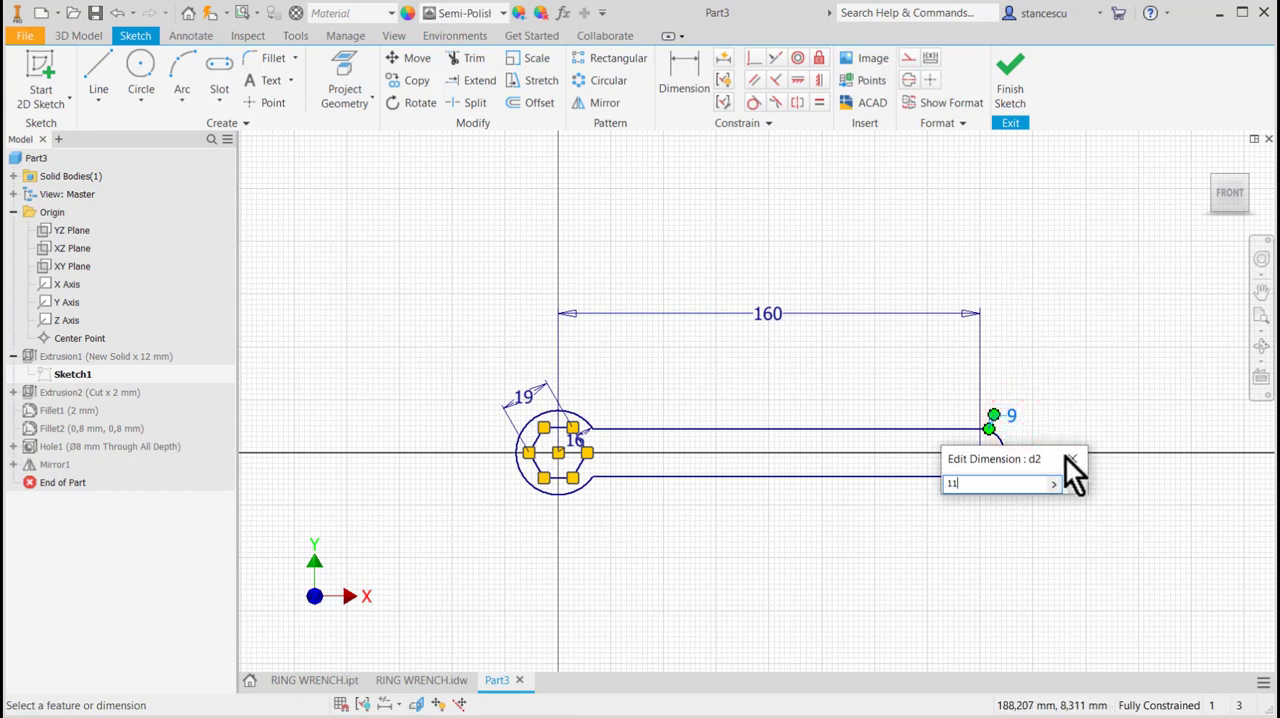
pyautogui.click(1077, 482)
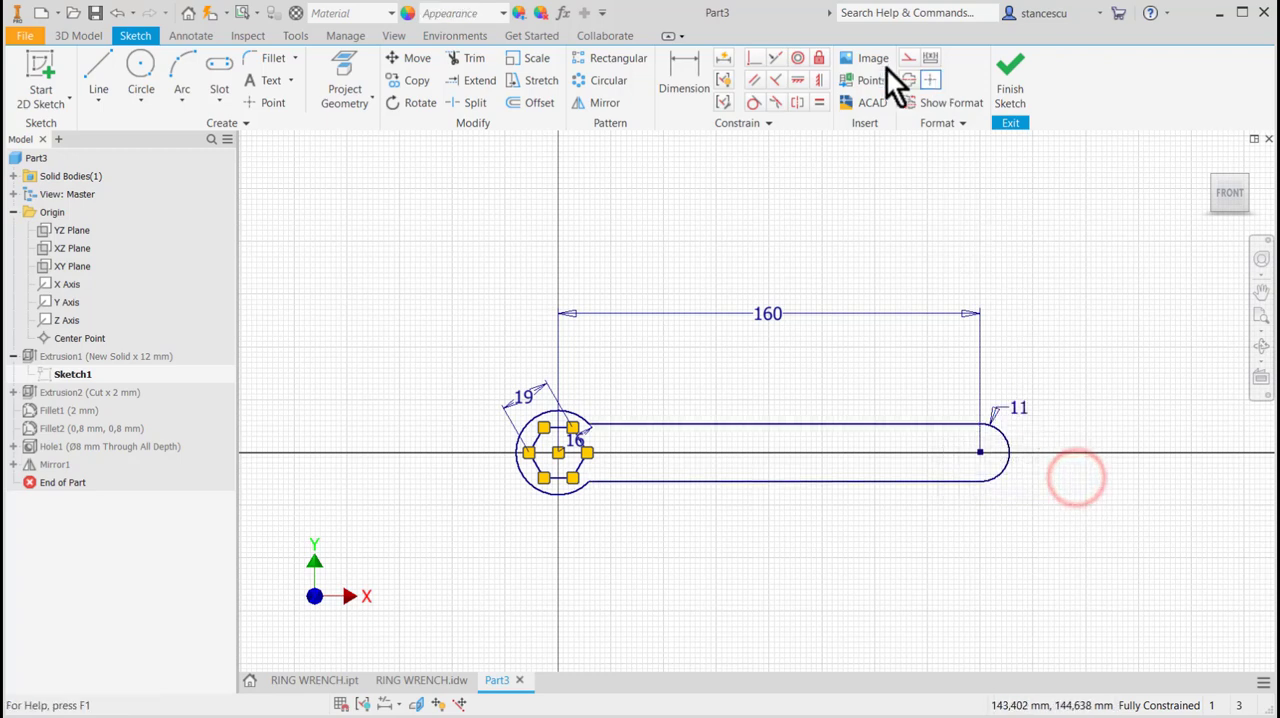
pyautogui.click(1012, 70)
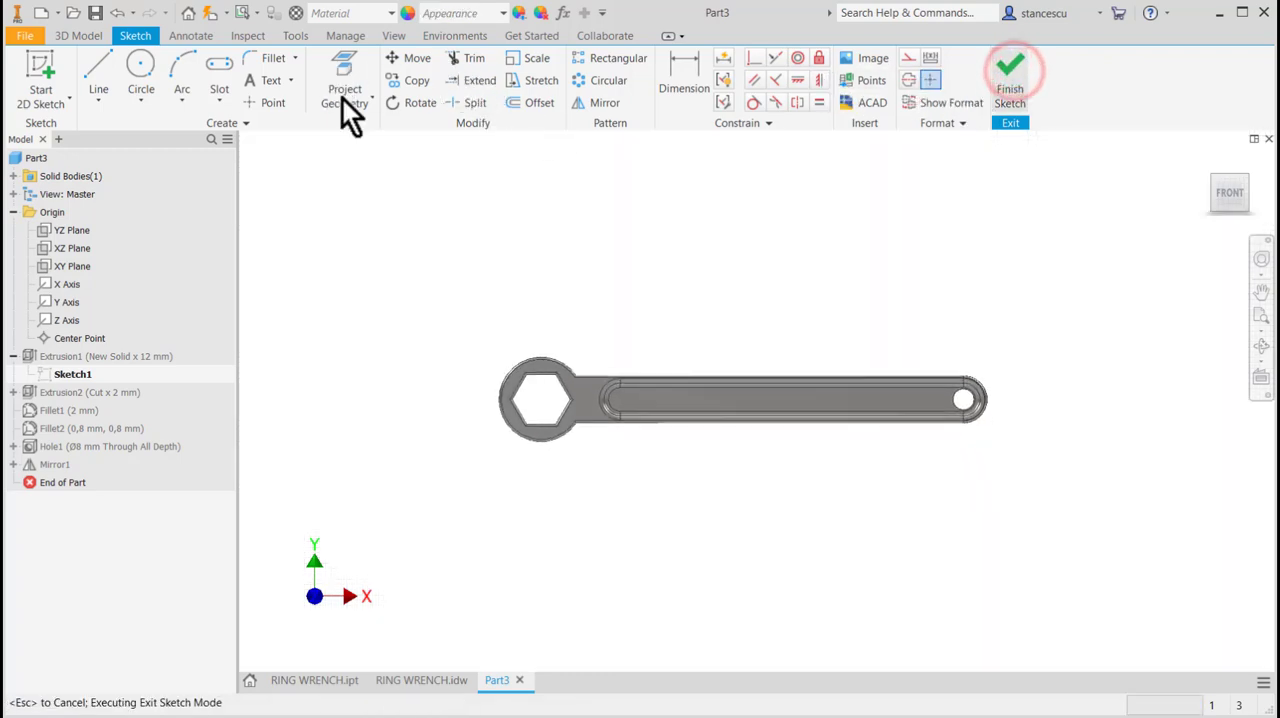
# Simulate the stress study again for the widened handle and display the safety factor result.
pyautogui.click(436, 40)
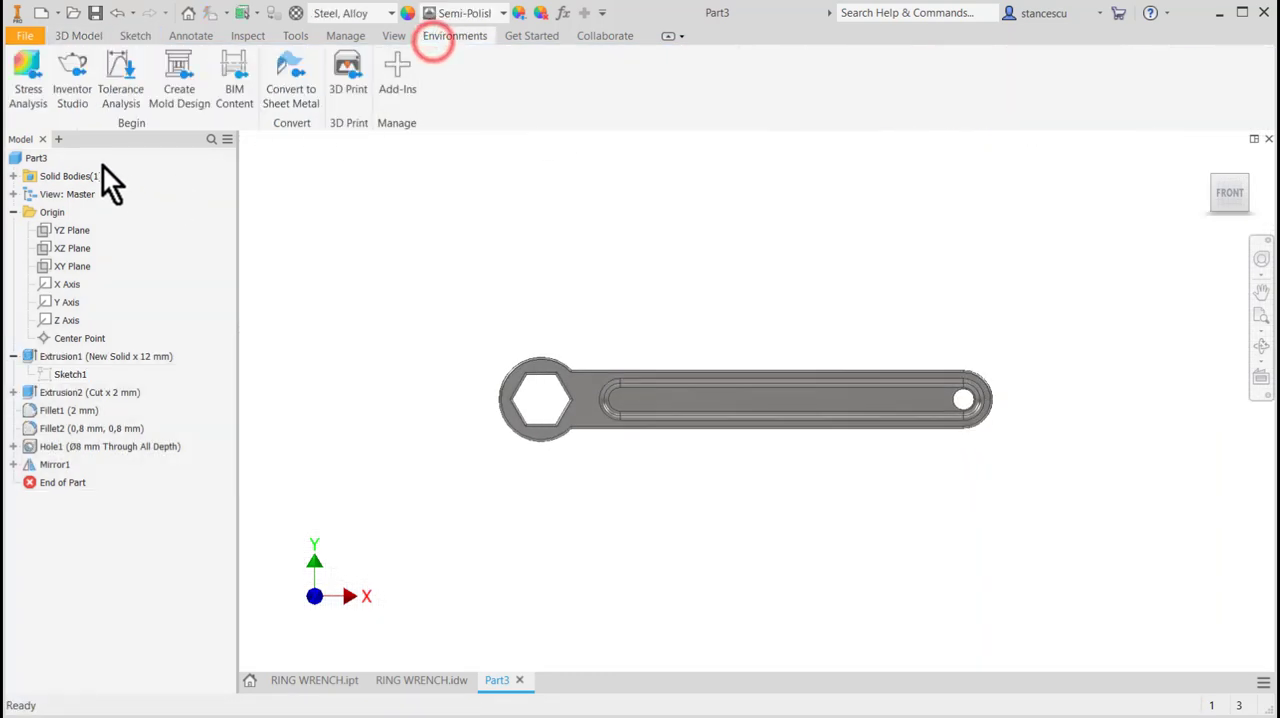
pyautogui.click(26, 72)
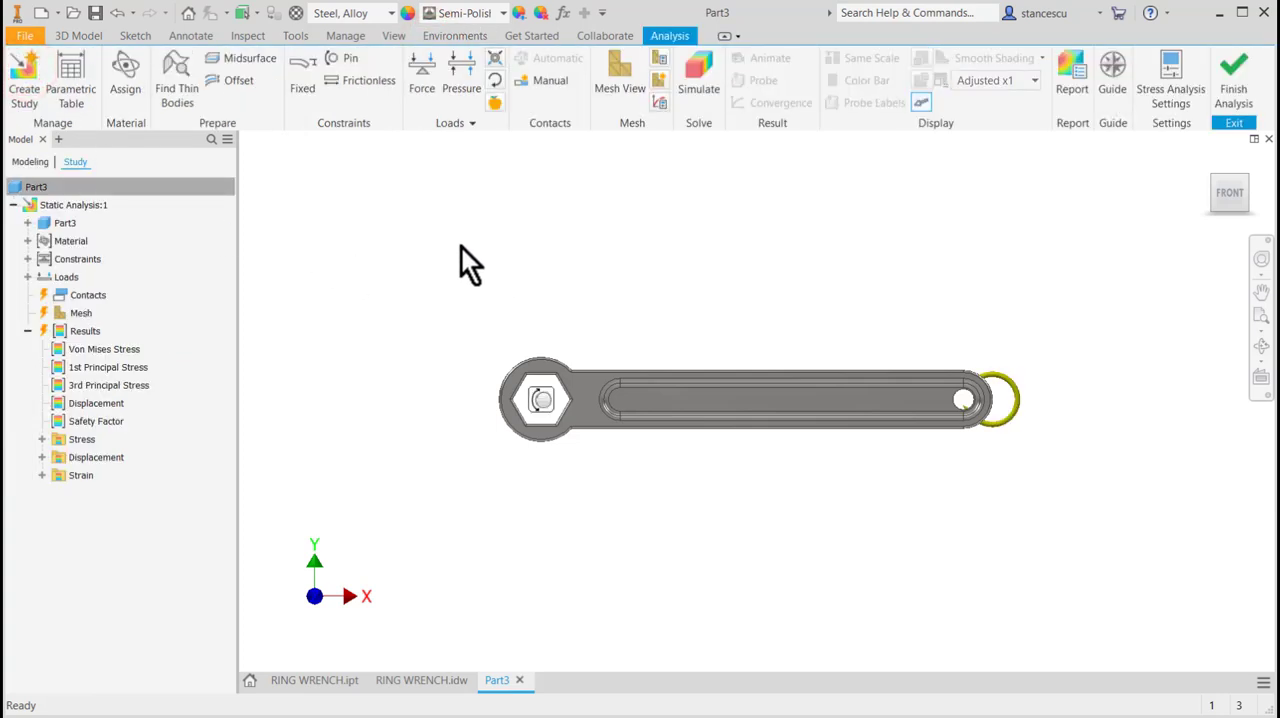
pyautogui.click(697, 86)
pyautogui.click(388, 316)
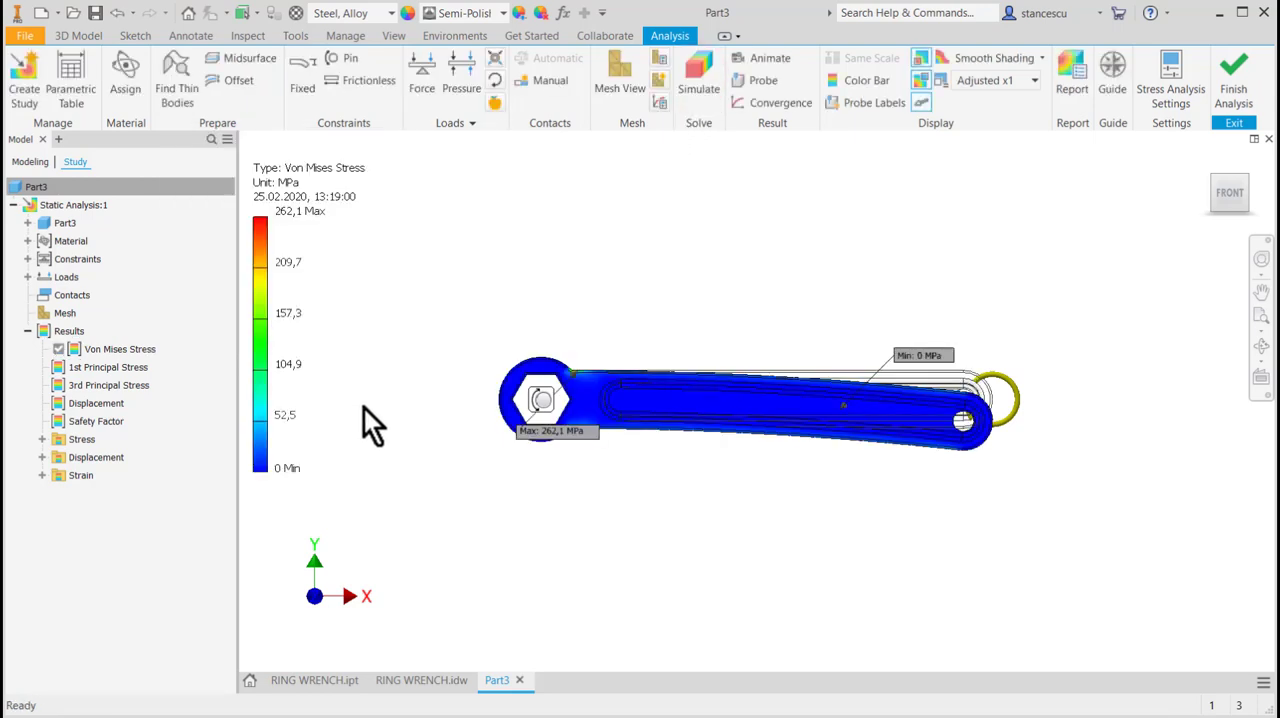
pyautogui.doubleClick(60, 423)
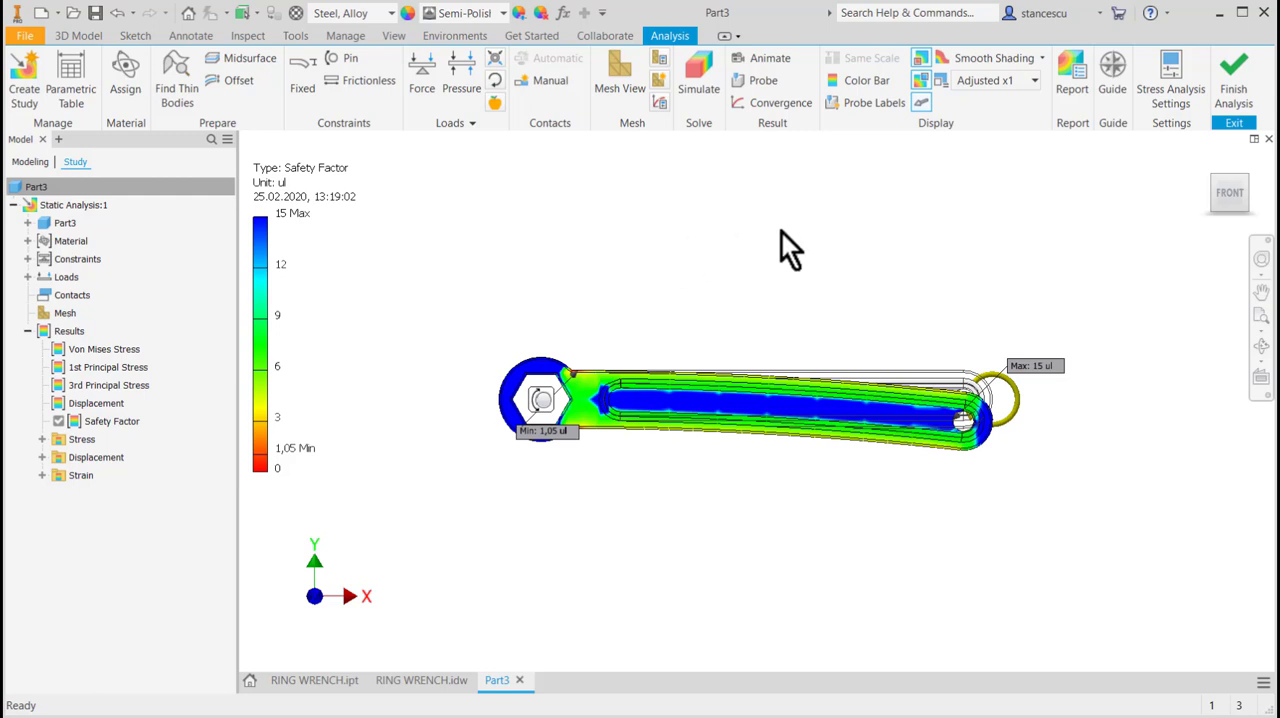
# Examine the safety factor distribution on all sides of the wrench, then finish the analysis and return to the isometric view.
pyautogui.keyDown('shift'); pyautogui.moveTo(804, 237); pyautogui.dragTo(837, 243, button='middle'); pyautogui.keyUp('shift')
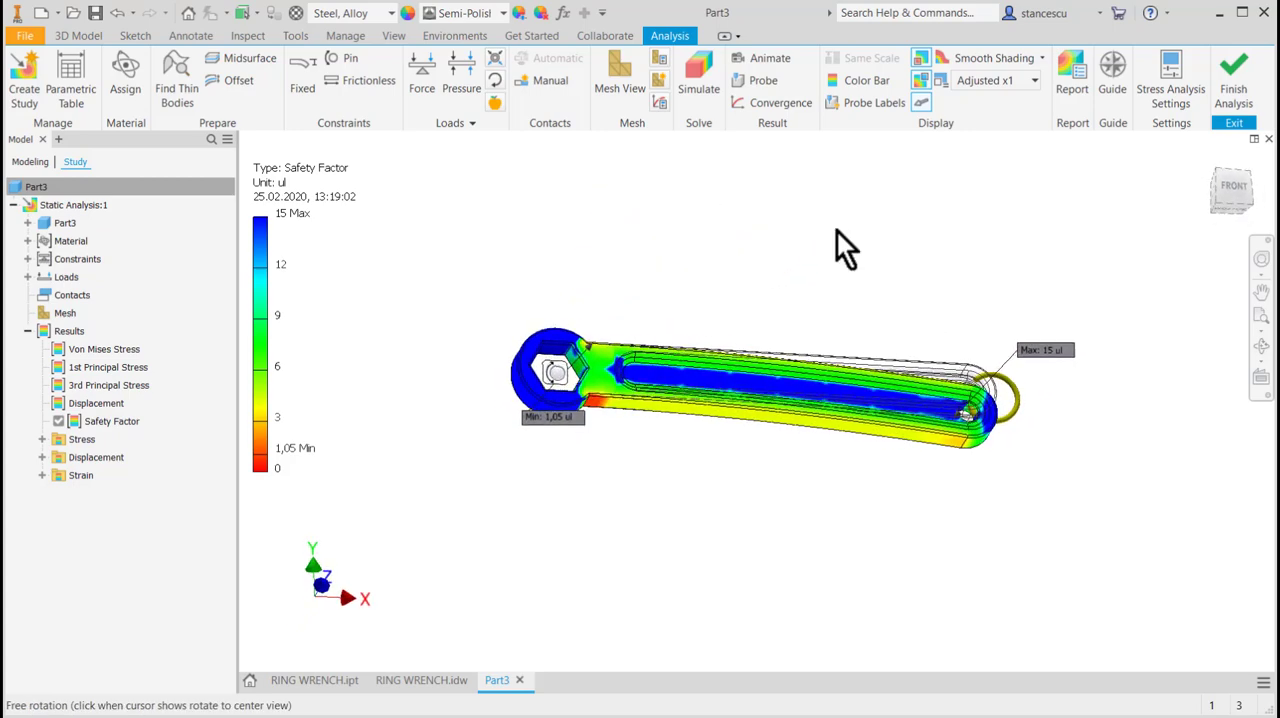
pyautogui.click(1262, 345)
pyautogui.moveTo(814, 323); pyautogui.dragTo(1120, 283)
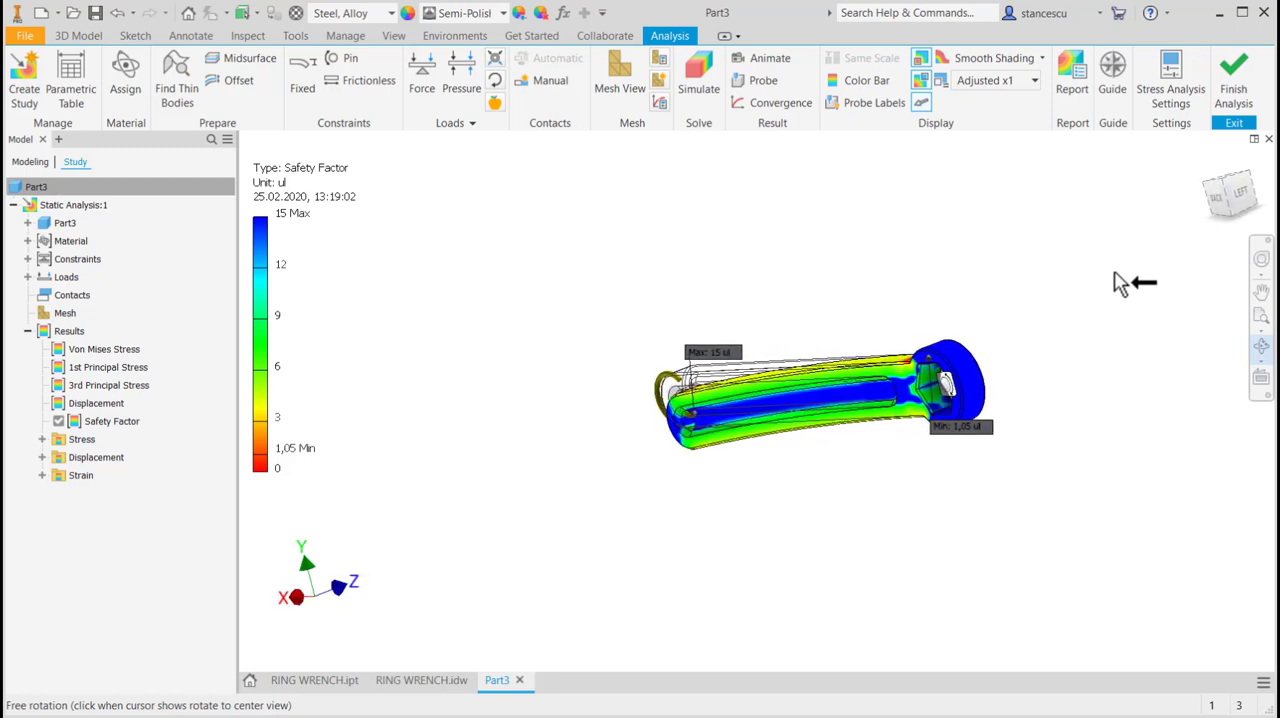
pyautogui.click(1020, 223)
pyautogui.click(1100, 198)
pyautogui.click(1237, 84)
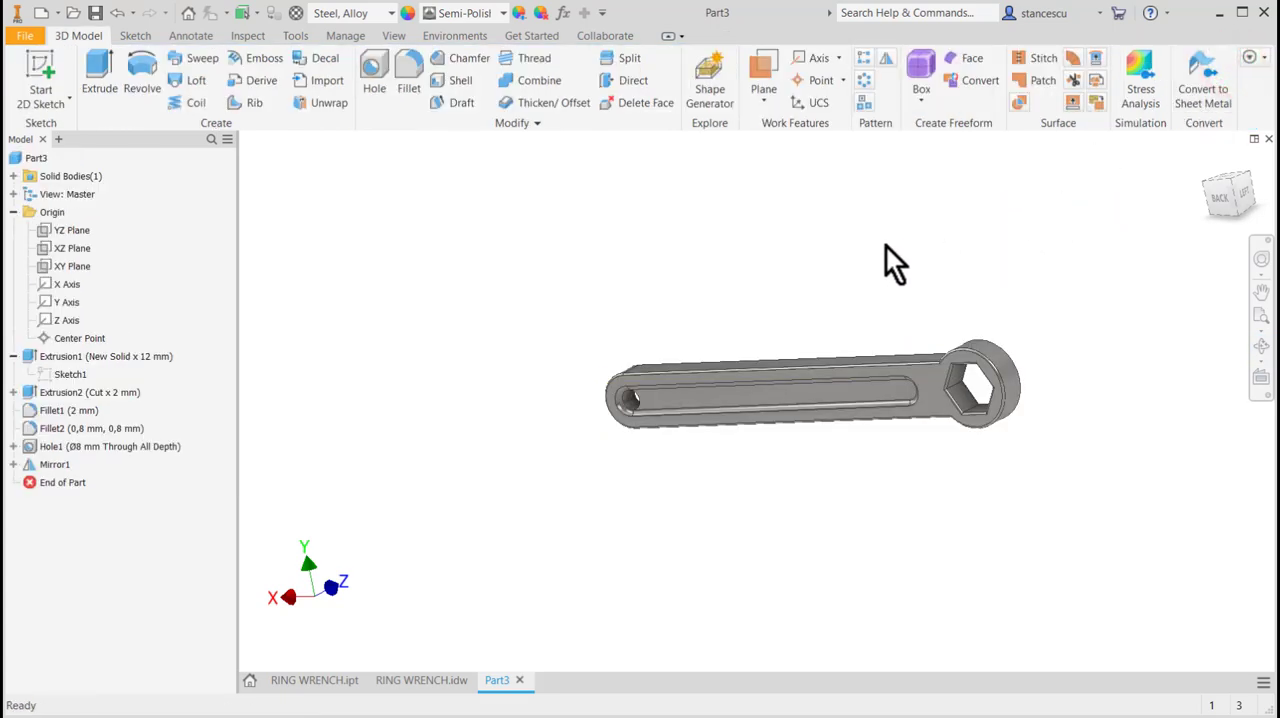
pyautogui.press('F6')
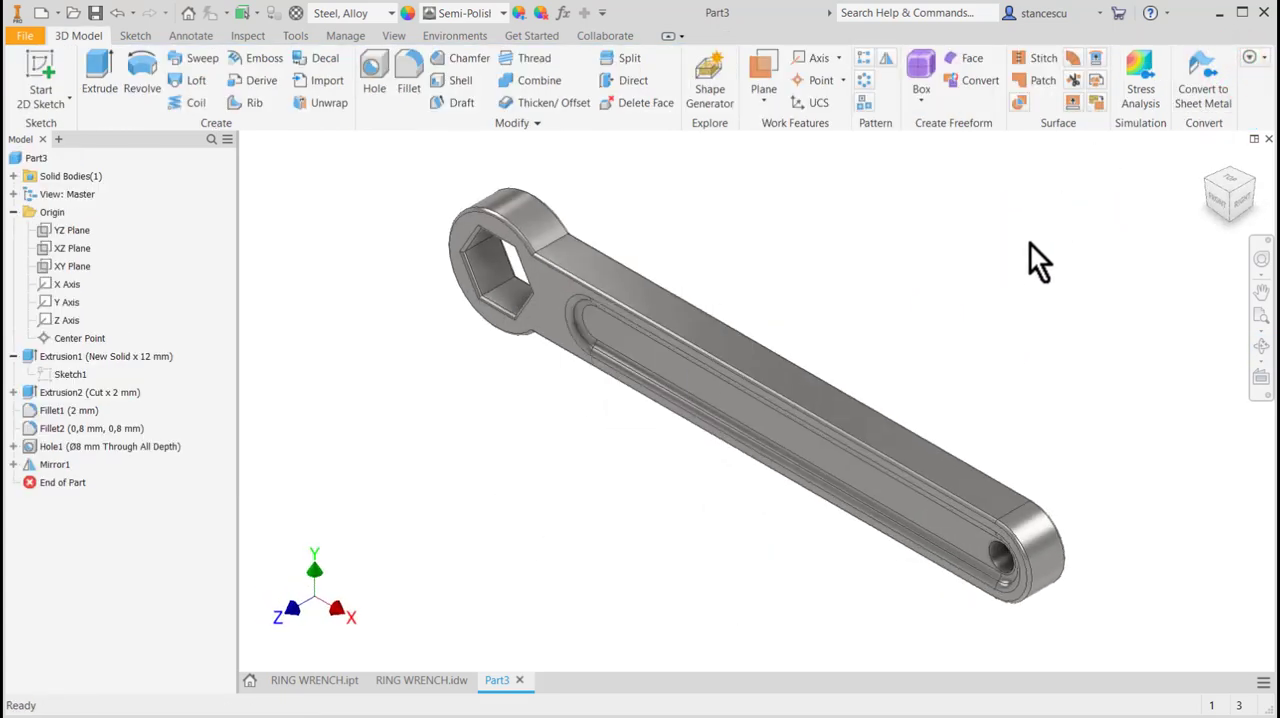